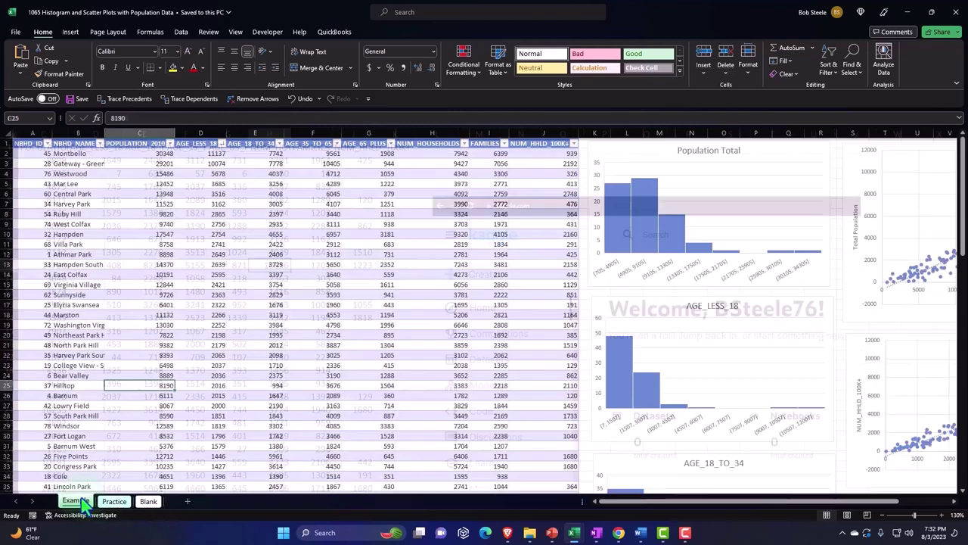
# Switch to the Example sheet and inspect the population values in the table, such as Athmar Park's.
pyautogui.click(76, 501)
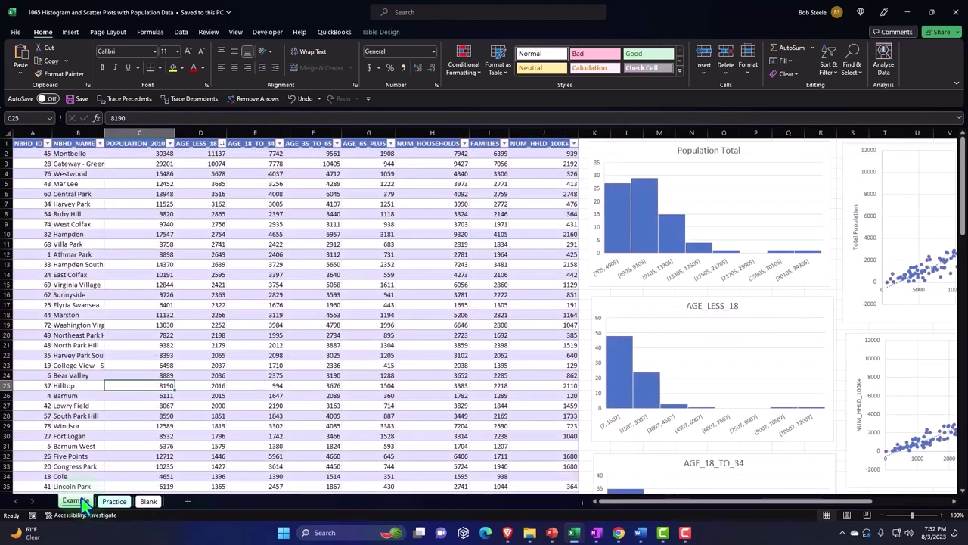
pyautogui.click(133, 256)
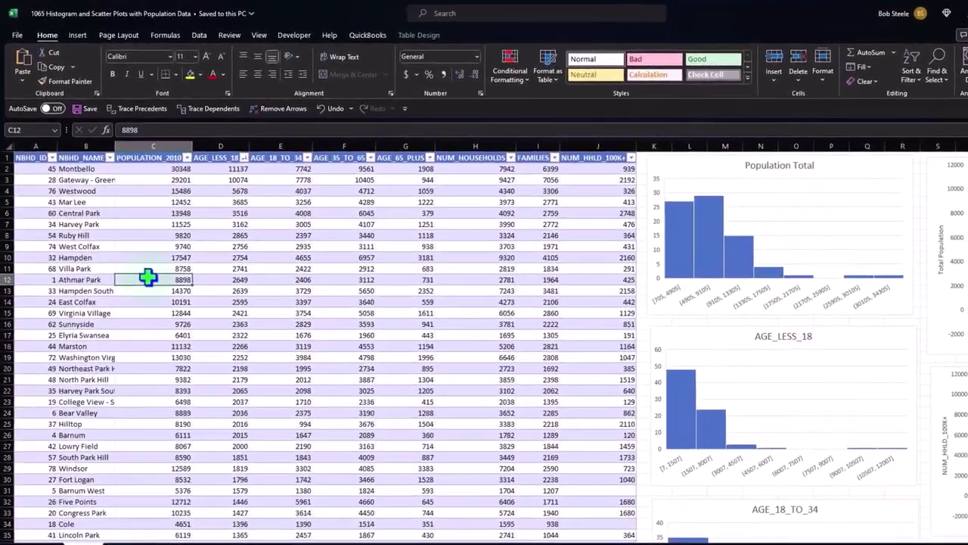
pyautogui.hotkey('ctrl', 'Left')
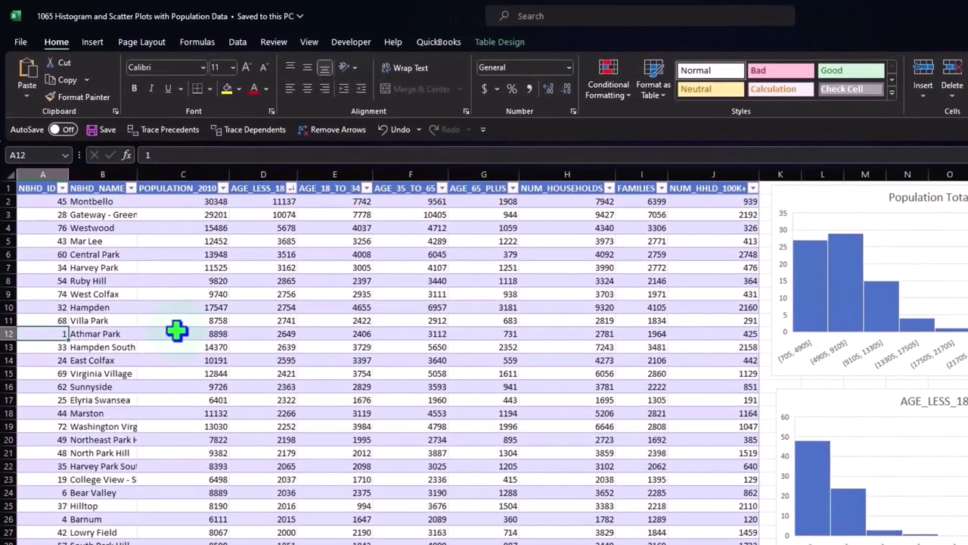
pyautogui.click(271, 271)
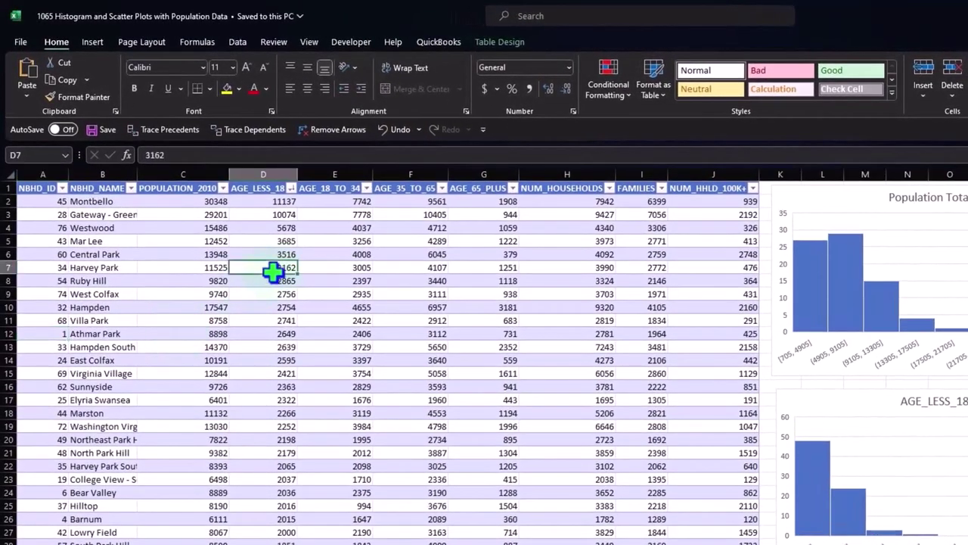
pyautogui.press('Right')
pyautogui.press('Right')
pyautogui.press('Right')
pyautogui.press('Right')
pyautogui.press('Right')
pyautogui.press('Right')
pyautogui.press('Right')
pyautogui.press('Right')
pyautogui.press('Right')
pyautogui.press('Right')
pyautogui.press('Right')
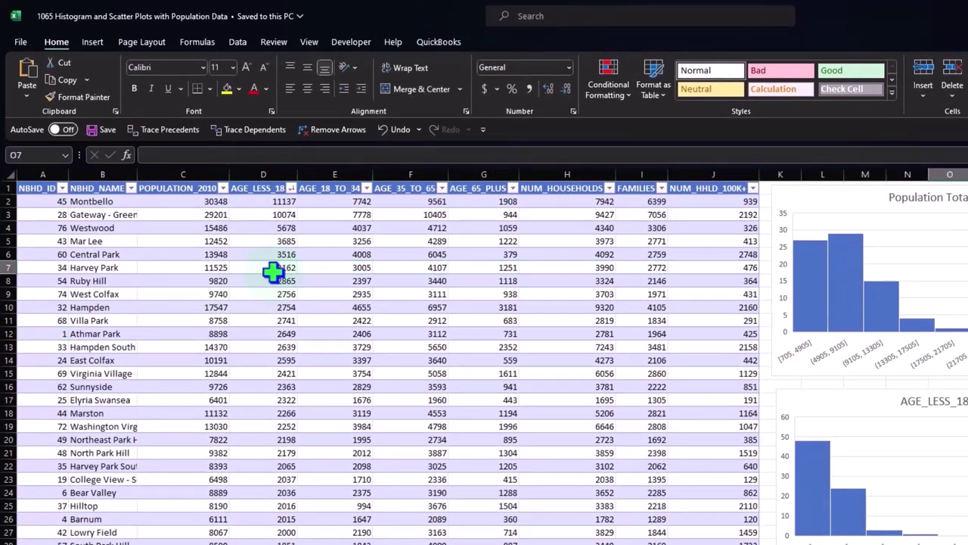
pyautogui.press('Right')
pyautogui.press('Right')
# Review the Total Population scatter plot, then return to the start of the table row.
pyautogui.press('Right')
pyautogui.press('Right')
pyautogui.press('Right')
pyautogui.press('Right')
pyautogui.press('Right')
pyautogui.press('Right')
pyautogui.press('Right')
pyautogui.press('Right')
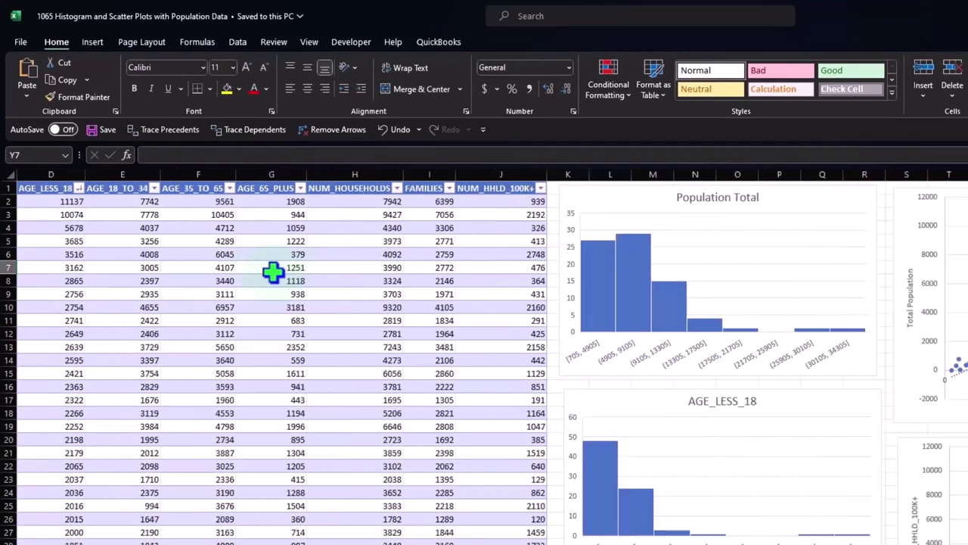
pyautogui.press('Right')
pyautogui.press('Right')
pyautogui.press('Right')
pyautogui.press('Right')
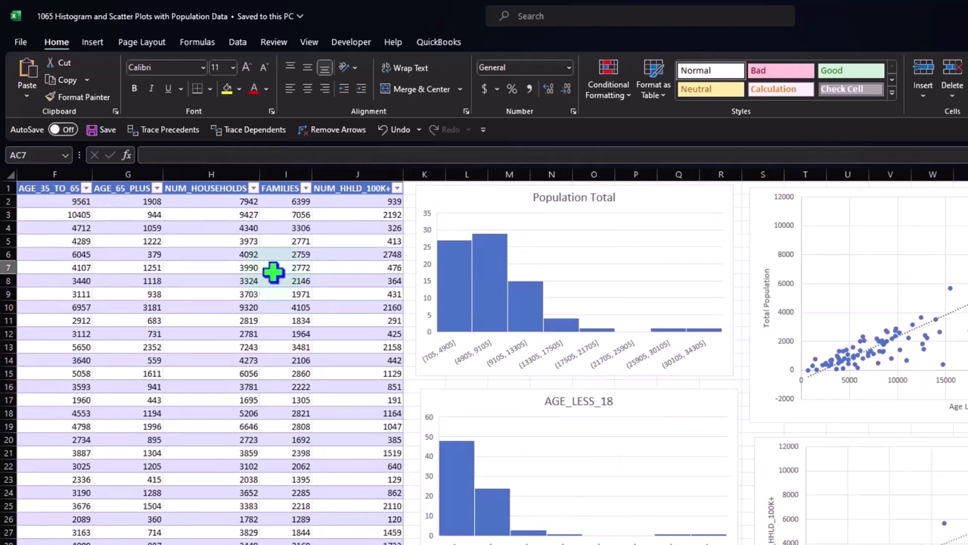
pyautogui.click(758, 216)
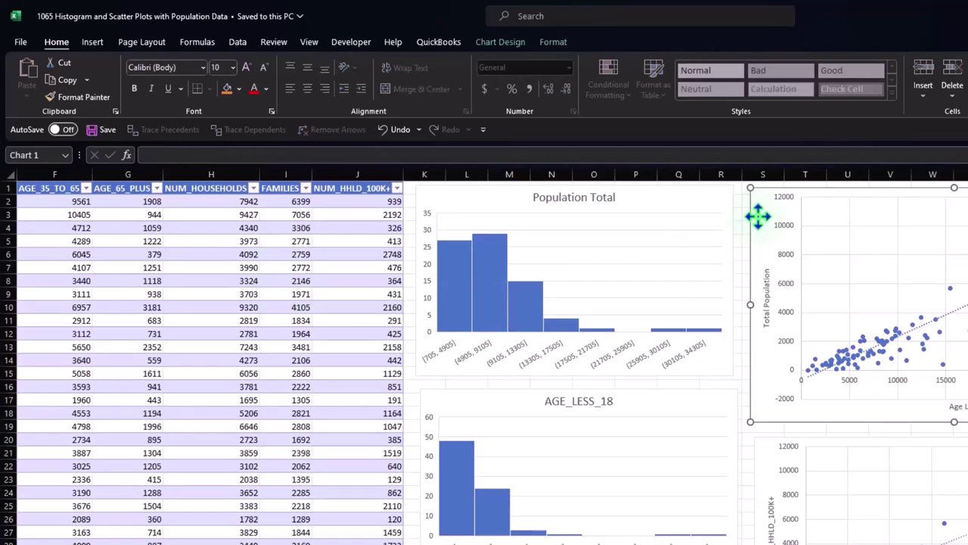
pyautogui.scroll(-1, 758, 216)
pyautogui.click(307, 259)
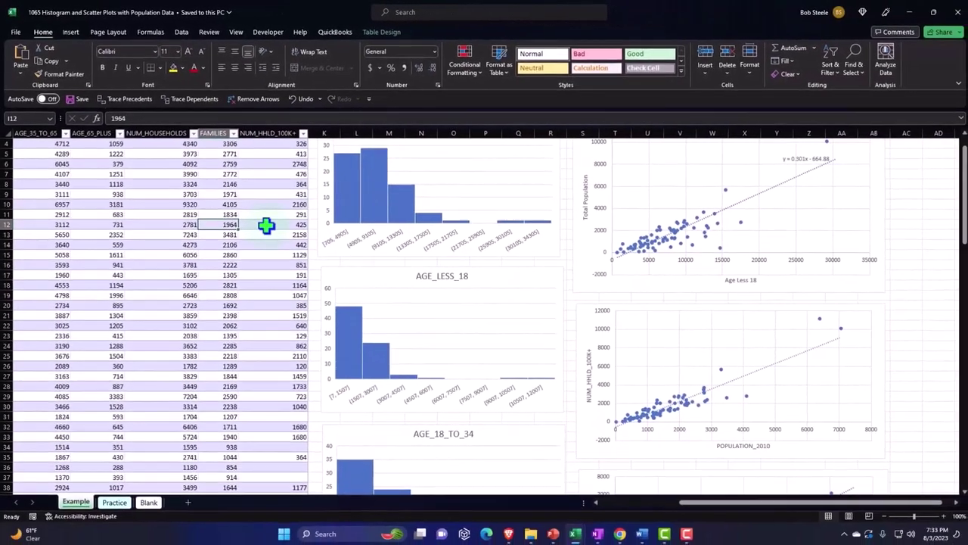
pyautogui.press('Home')
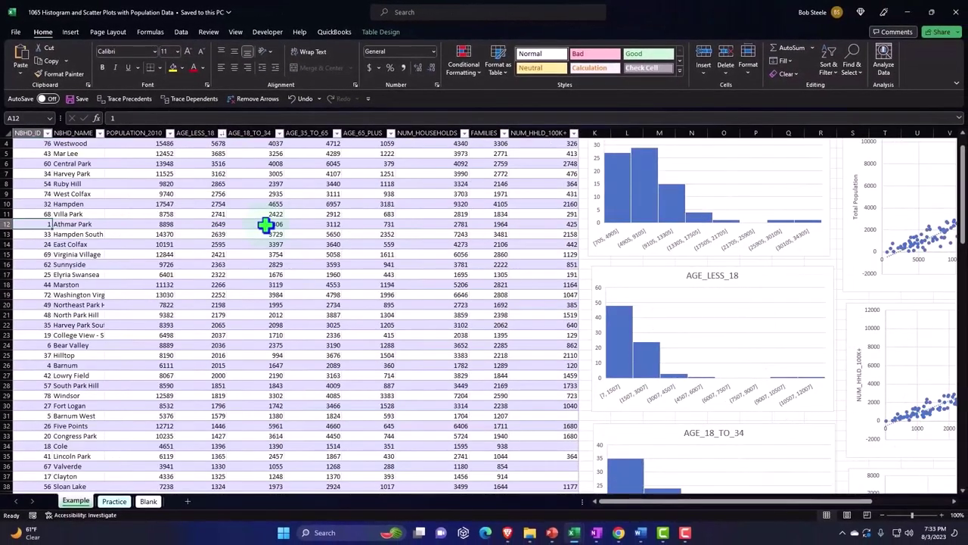
# On the Blank sheet, delete the Kaggle screenshot picture.
pyautogui.click(148, 501)
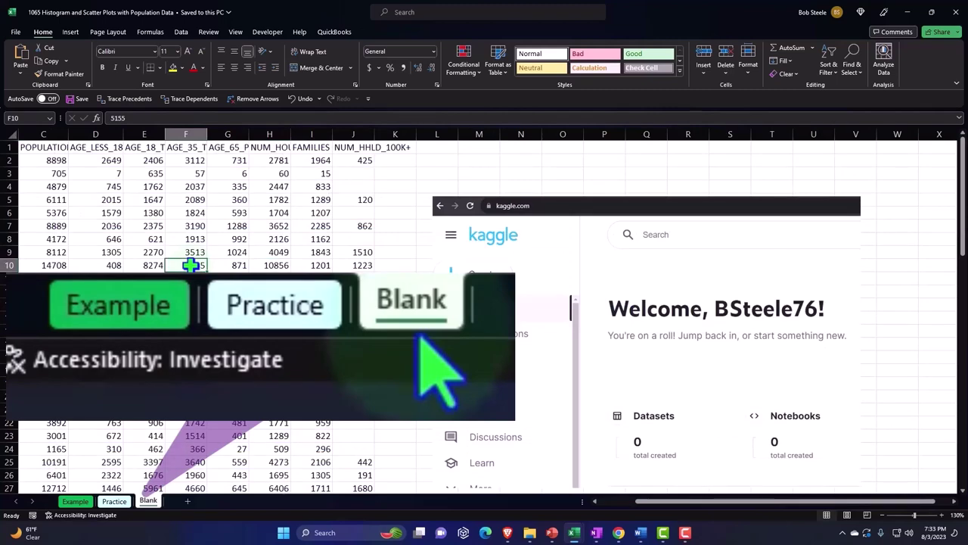
pyautogui.click(474, 260)
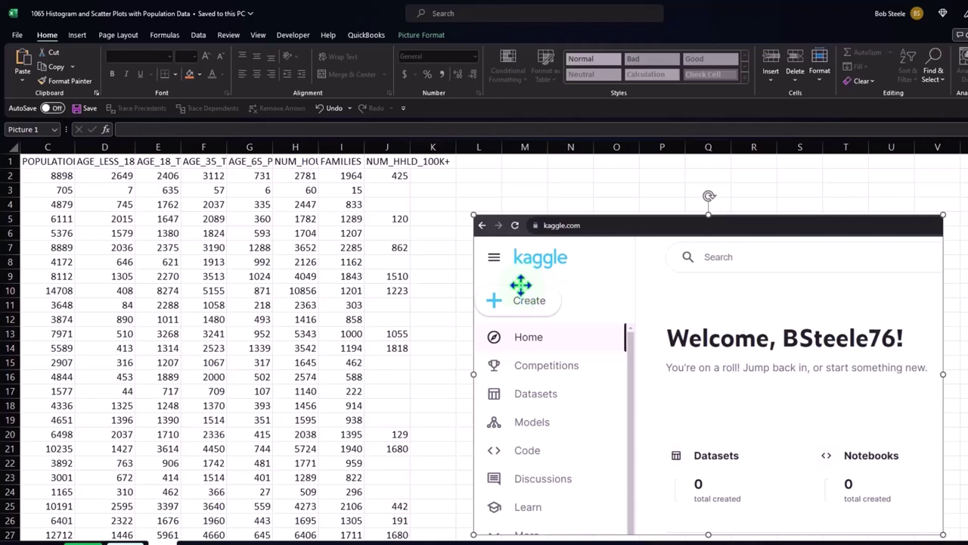
pyautogui.press('Delete')
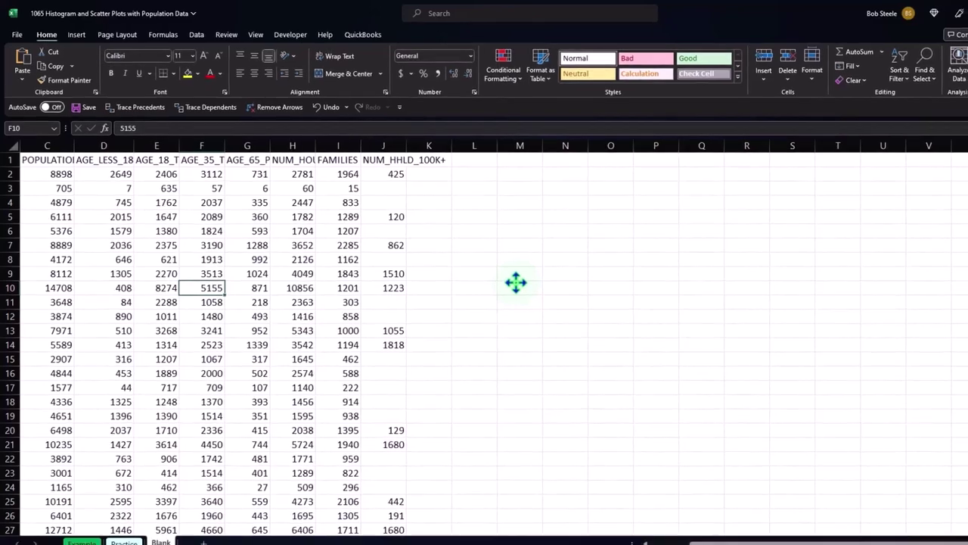
# Format the whole sheet as Currency with symbol None, 0 decimals and red parenthesised negatives.
pyautogui.click(8, 134)
pyautogui.rightClick(417, 219)
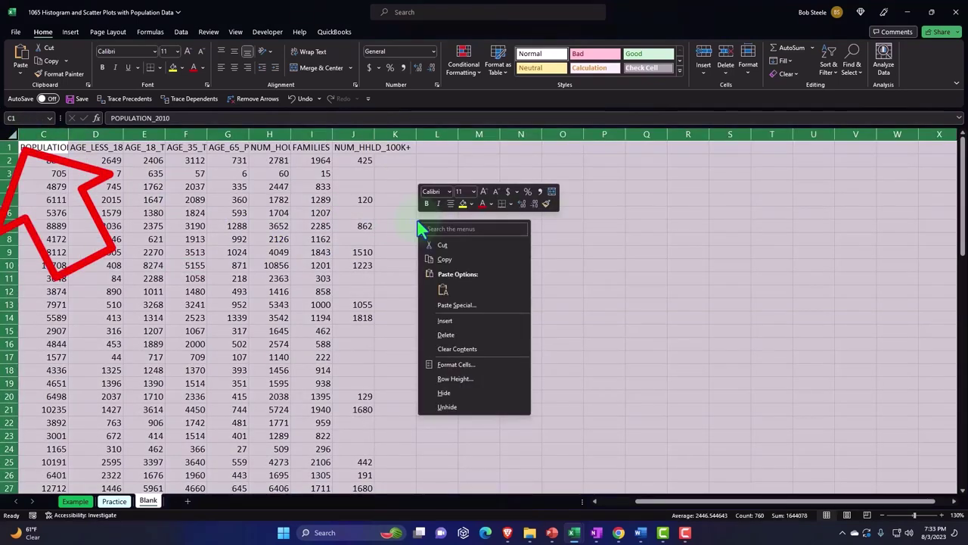
pyautogui.click(439, 365)
pyautogui.click(345, 297)
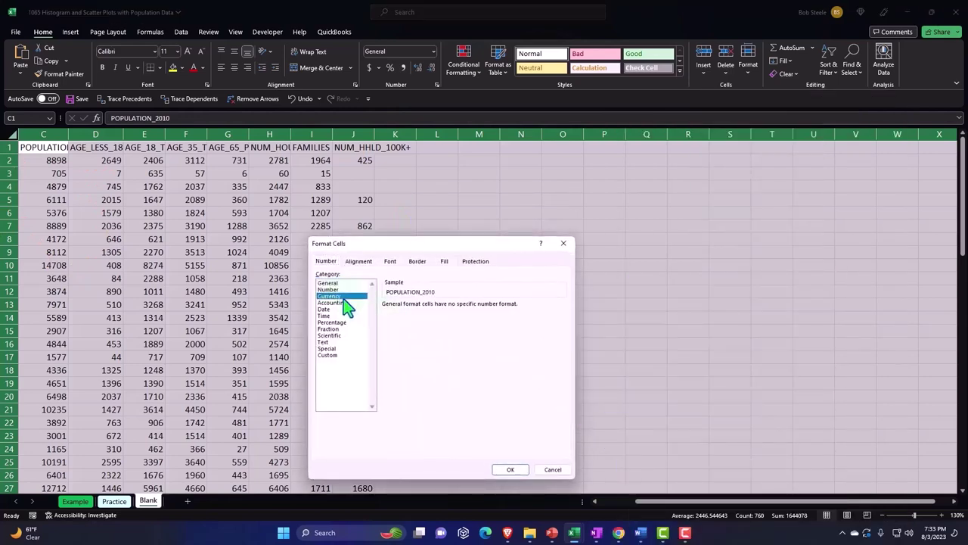
pyautogui.click(401, 357)
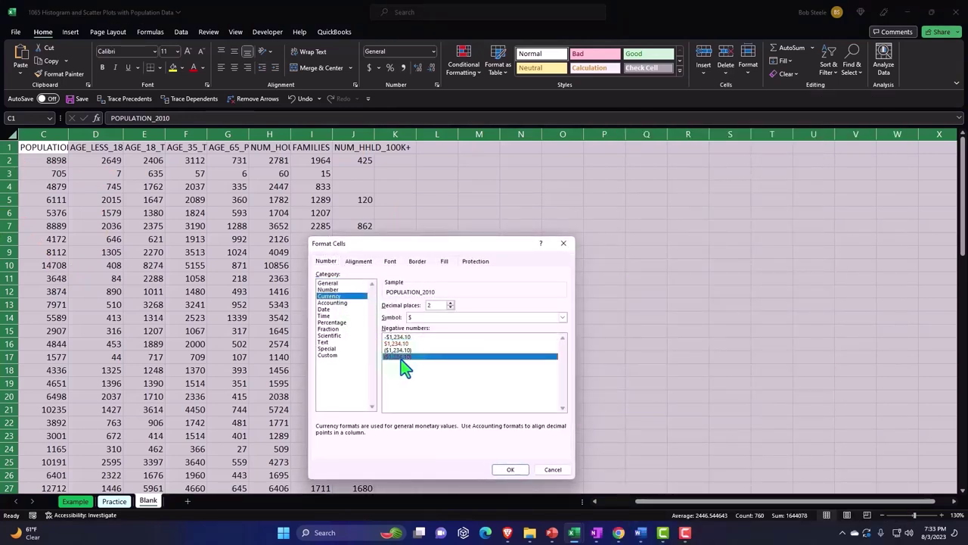
pyautogui.click(562, 317)
pyautogui.click(533, 326)
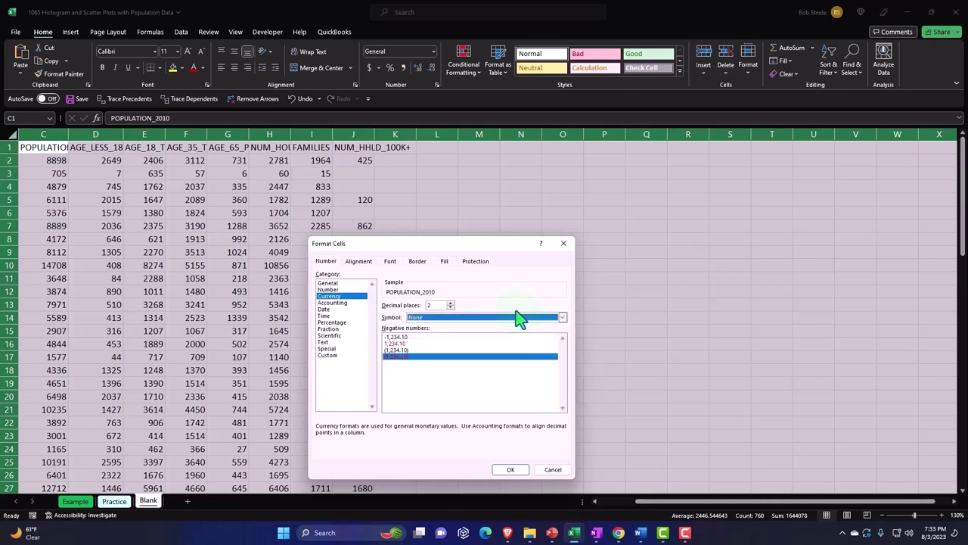
pyautogui.moveTo(426, 244); pyautogui.dragTo(522, 186)
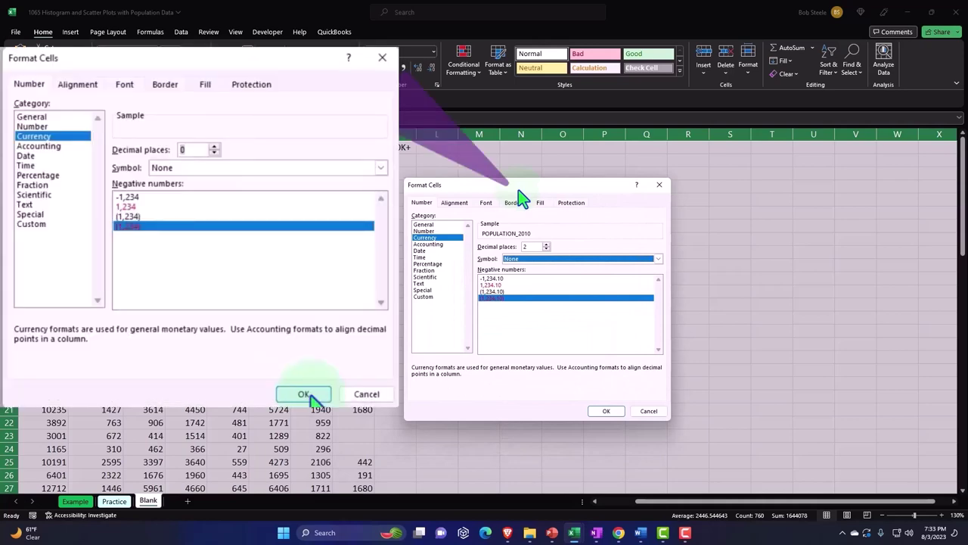
pyautogui.click(546, 250)
pyautogui.click(547, 250)
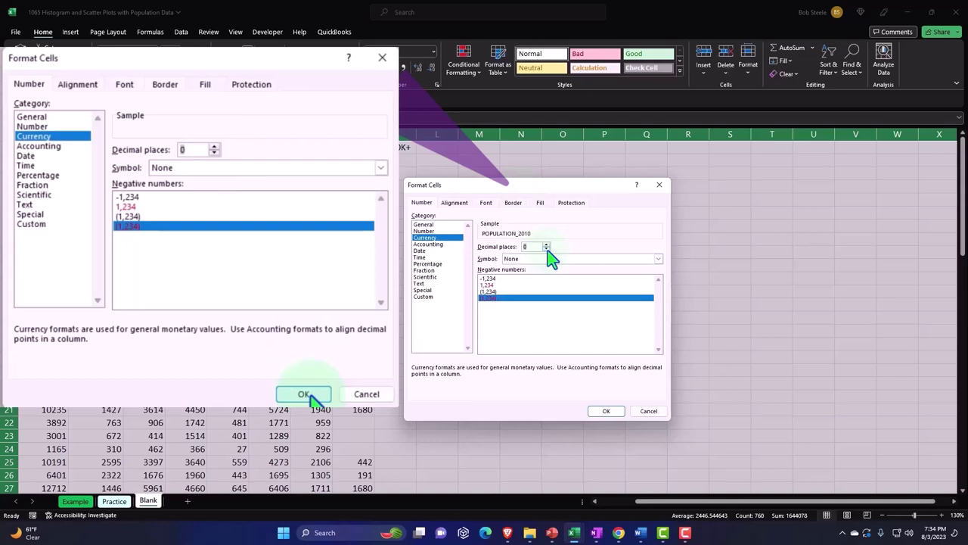
pyautogui.click(611, 412)
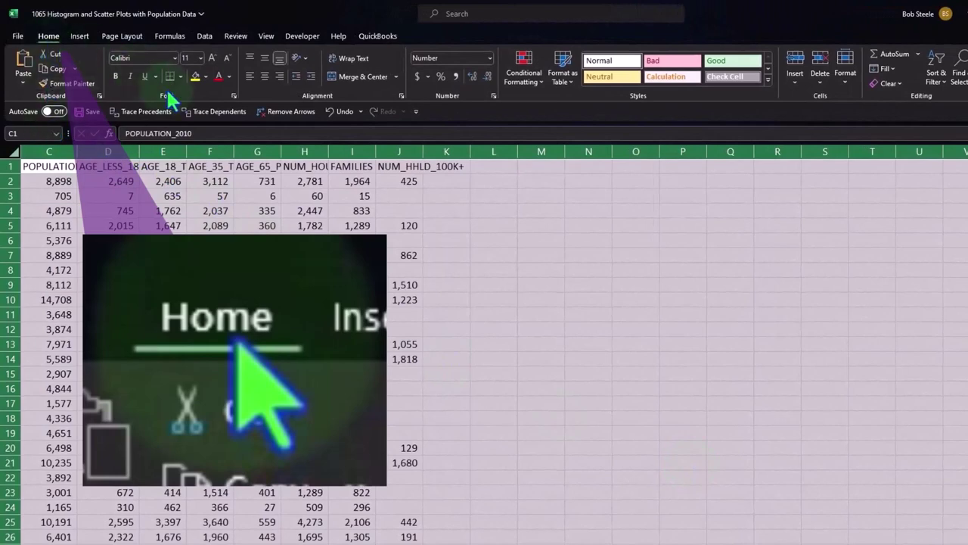
# Bold the entire sheet, then select the header labels across row 1.
pyautogui.click(115, 76)
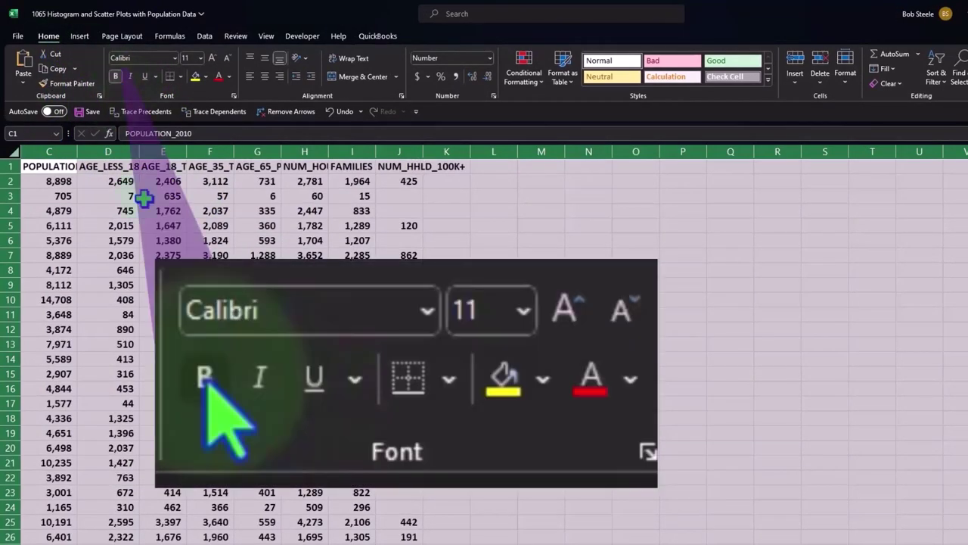
pyautogui.click(144, 198)
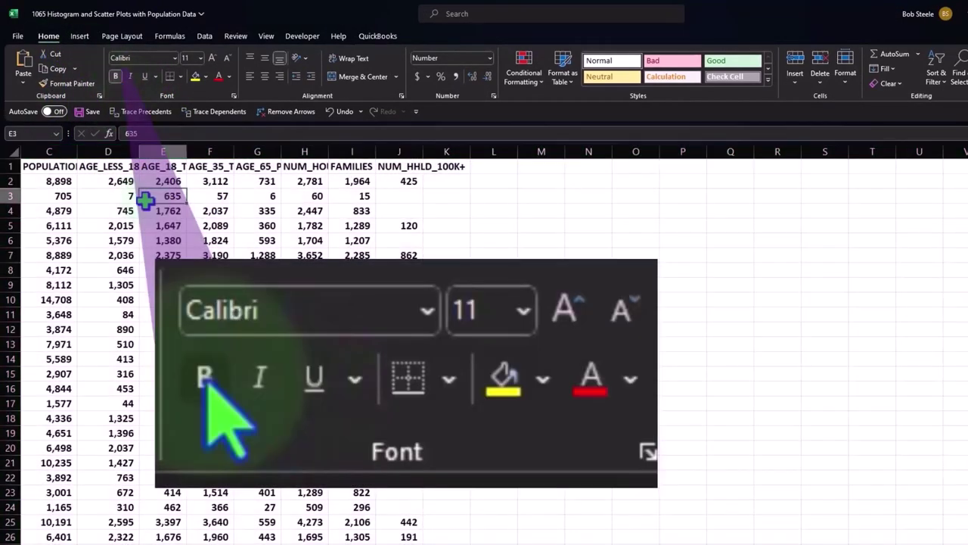
pyautogui.keyDown('ctrl'); pyautogui.scroll(2, 144, 199); pyautogui.keyUp('ctrl')
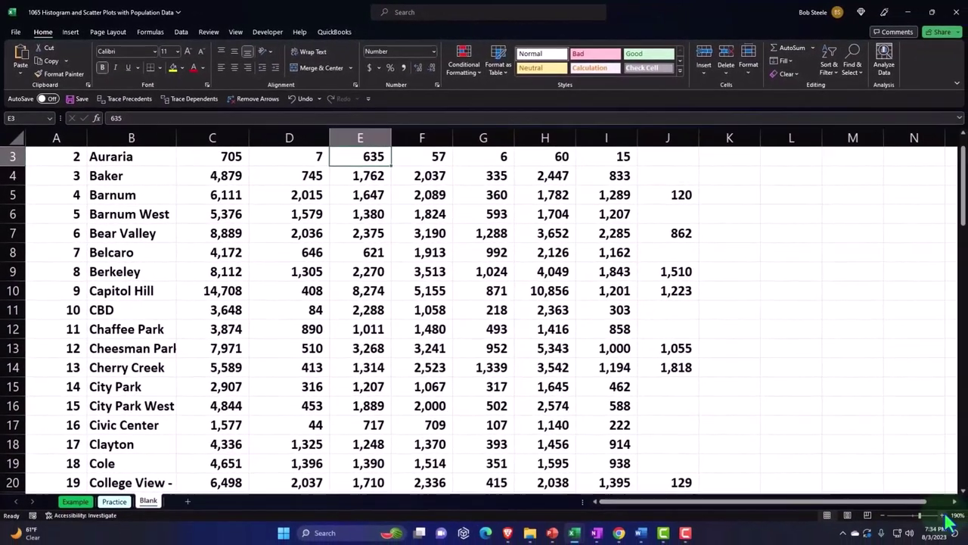
pyautogui.scroll(1, 382, 347)
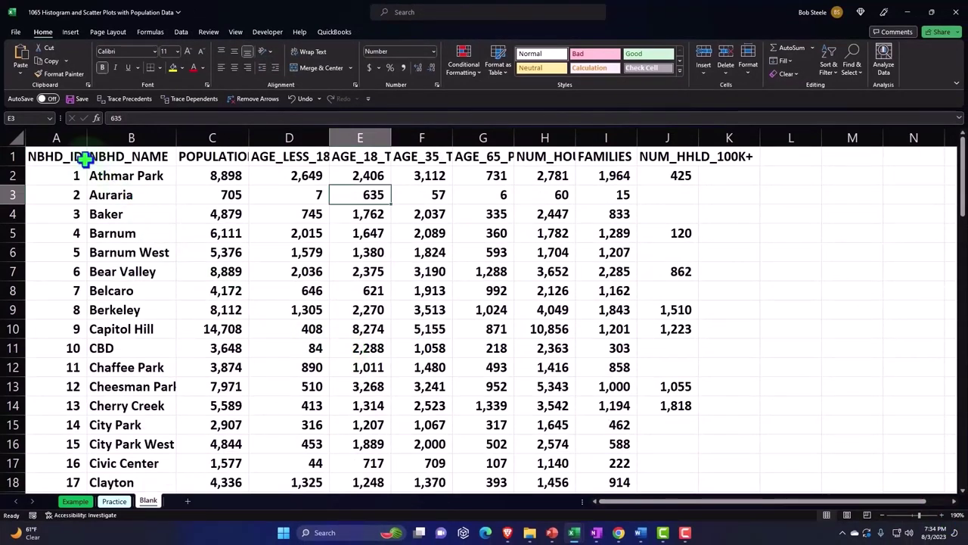
pyautogui.click(60, 154)
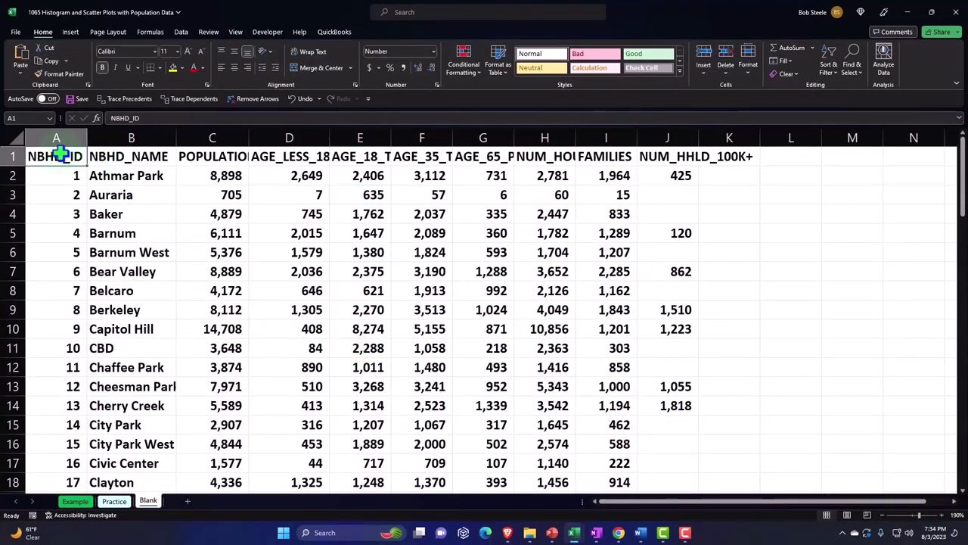
pyautogui.moveTo(60, 154)
pyautogui.mouseDown()
pyautogui.moveTo(641, 145)
pyautogui.moveTo(665, 159)
pyautogui.mouseUp()
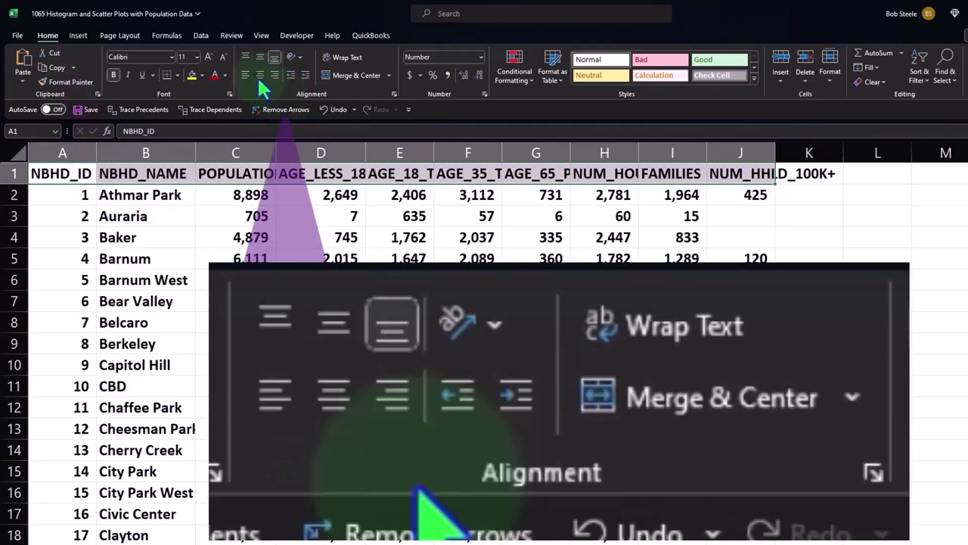
# Centre the row 1 header labels and wrap their text onto multiple lines.
pyautogui.click(259, 76)
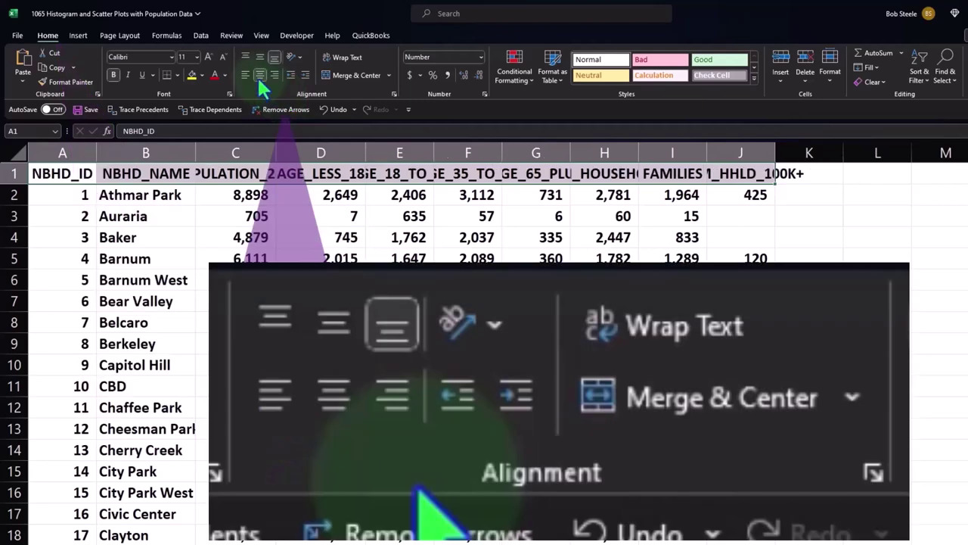
pyautogui.click(341, 59)
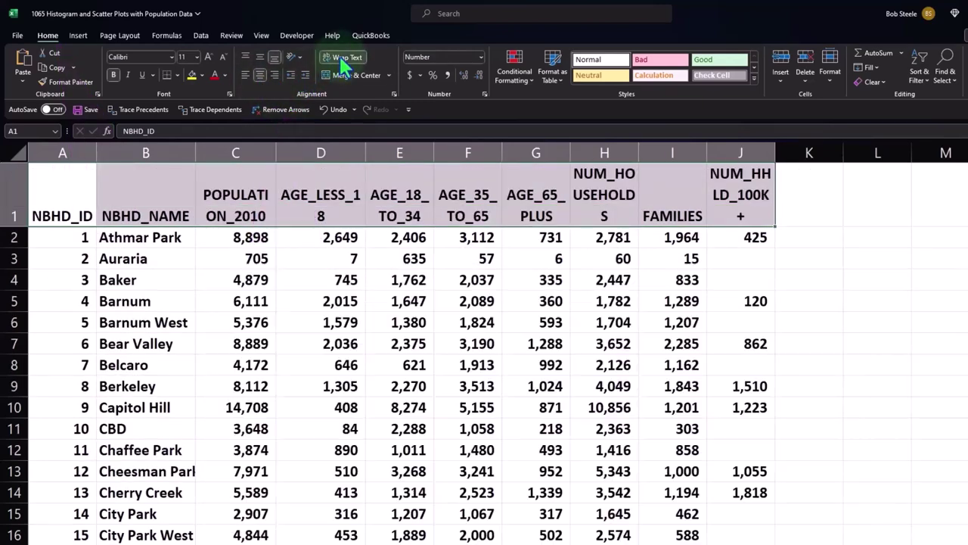
pyautogui.click(363, 259)
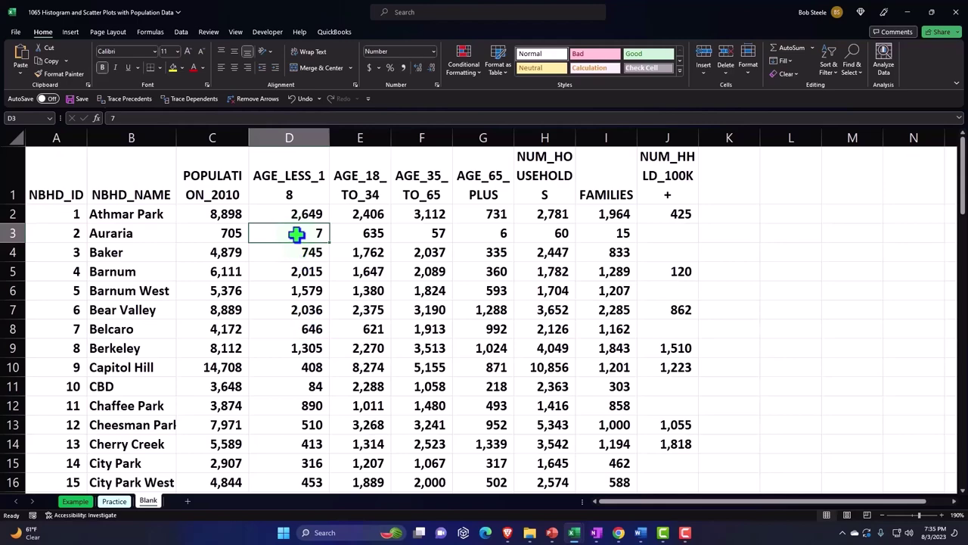
# Convert the range $A$1:$J$79 into a table with headers.
pyautogui.click(69, 31)
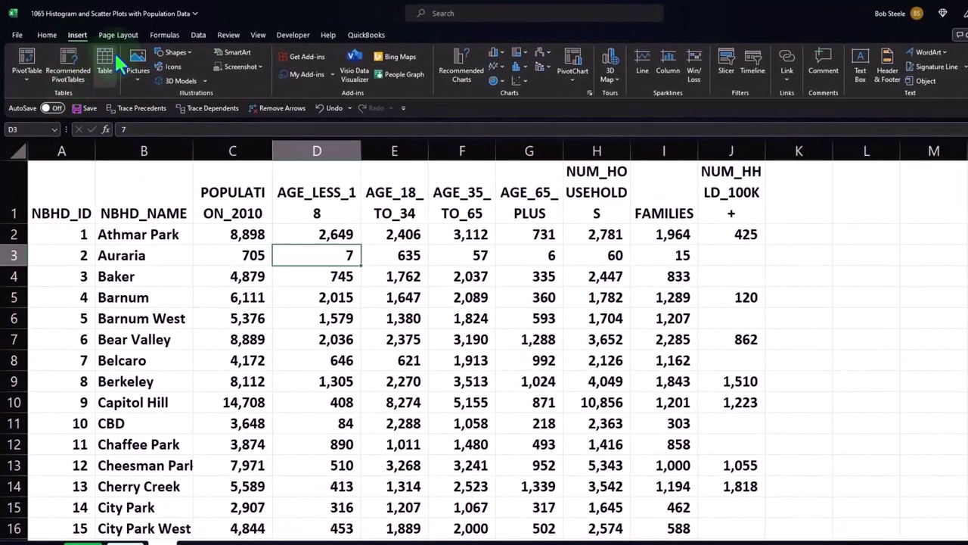
pyautogui.click(114, 59)
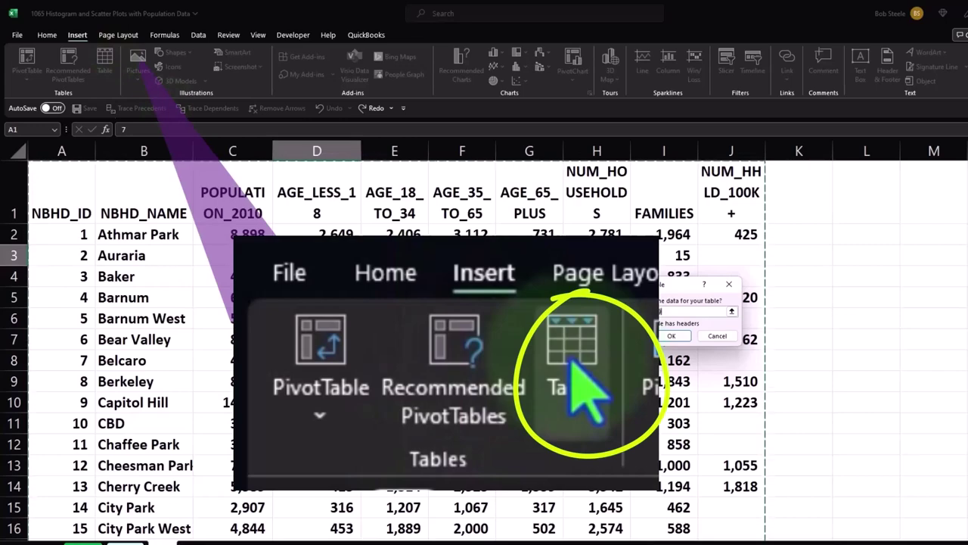
pyautogui.scroll(-14, 637, 386)
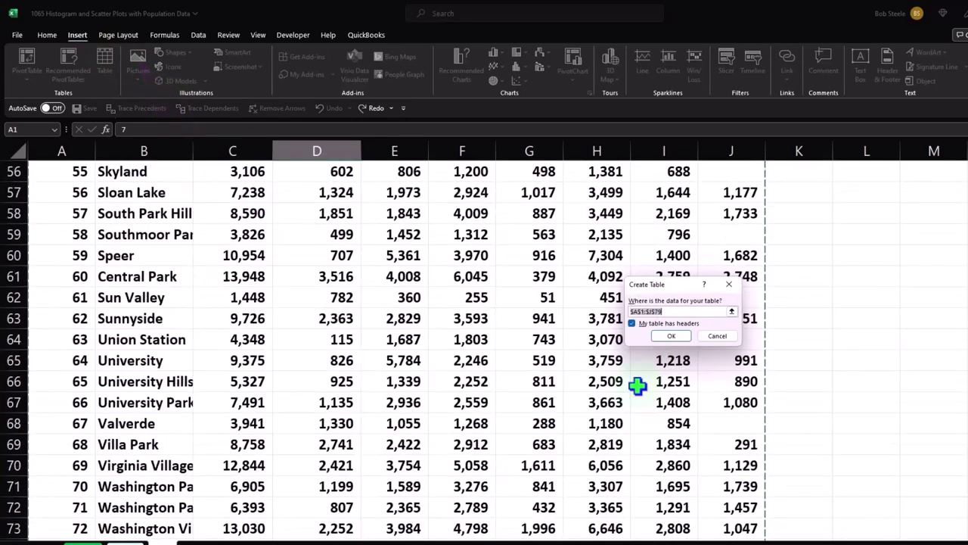
pyautogui.scroll(-6, 637, 386)
pyautogui.scroll(6, 471, 394)
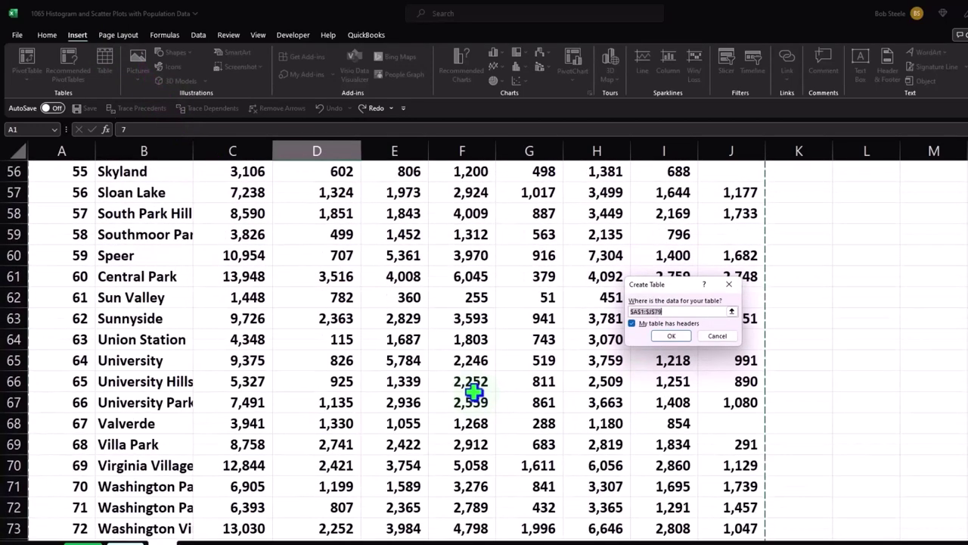
pyautogui.scroll(10, 465, 378)
pyautogui.scroll(7, 480, 371)
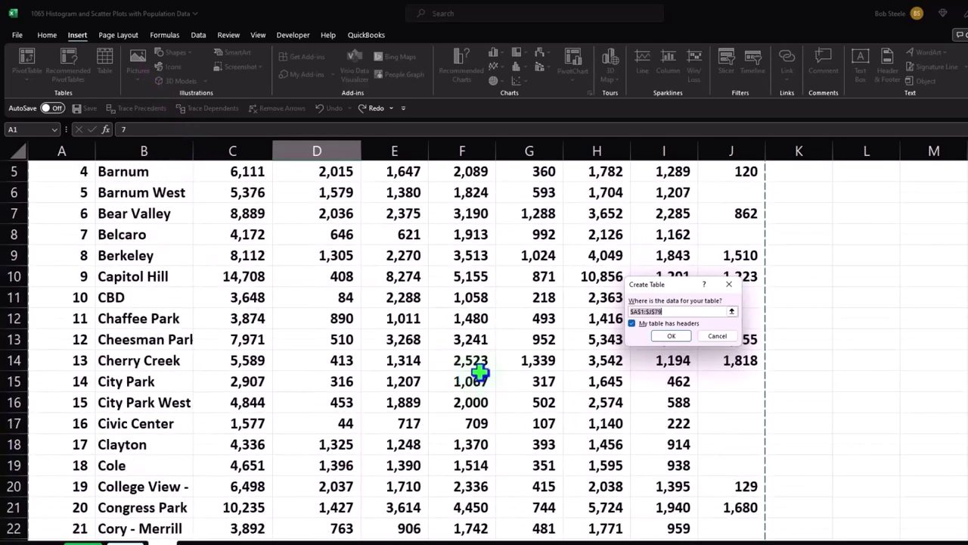
pyautogui.click(671, 336)
pyautogui.click(375, 303)
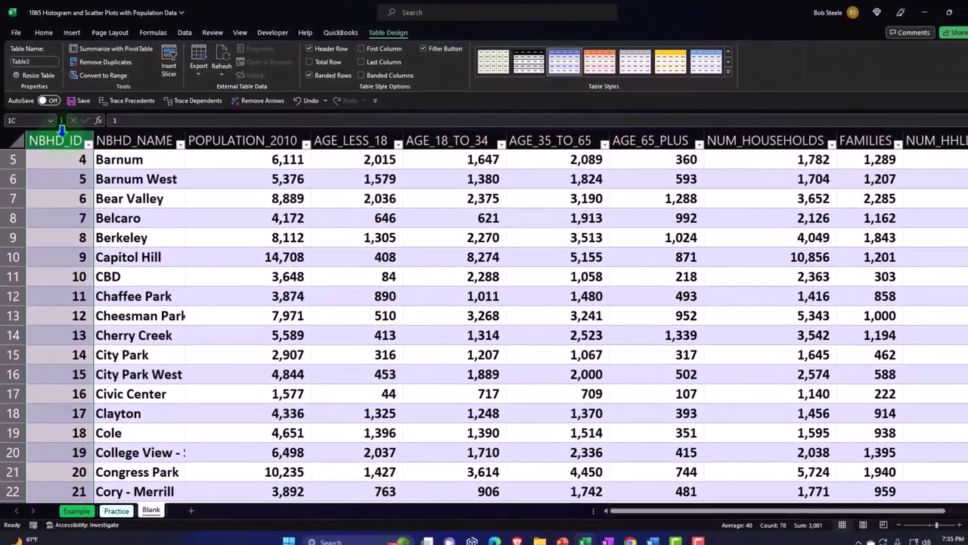
# Give columns C–J one equal, narrower width so their headers wrap.
pyautogui.moveTo(63, 133)
pyautogui.mouseDown()
pyautogui.moveTo(943, 132)
pyautogui.moveTo(734, 141)
pyautogui.mouseUp()
pyautogui.click(277, 231)
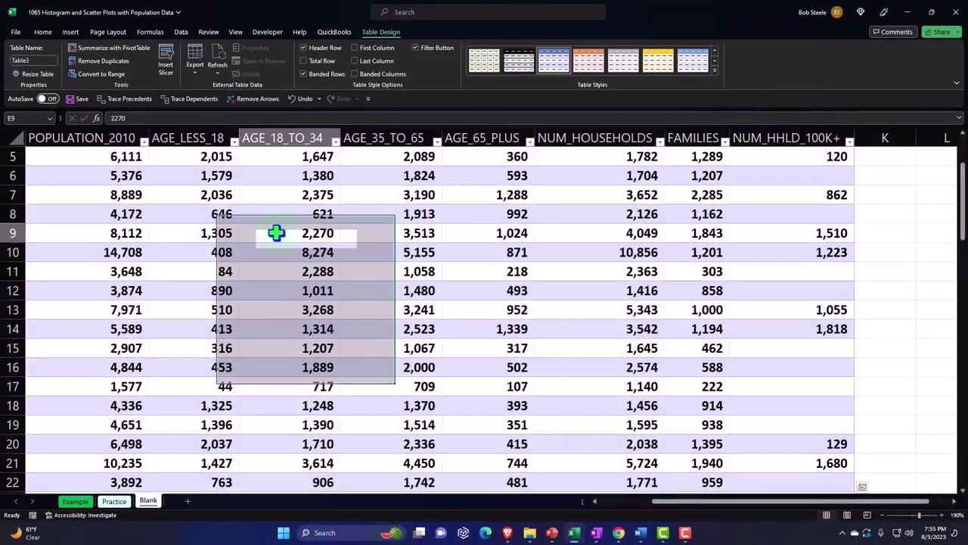
pyautogui.scroll(2, 136, 244)
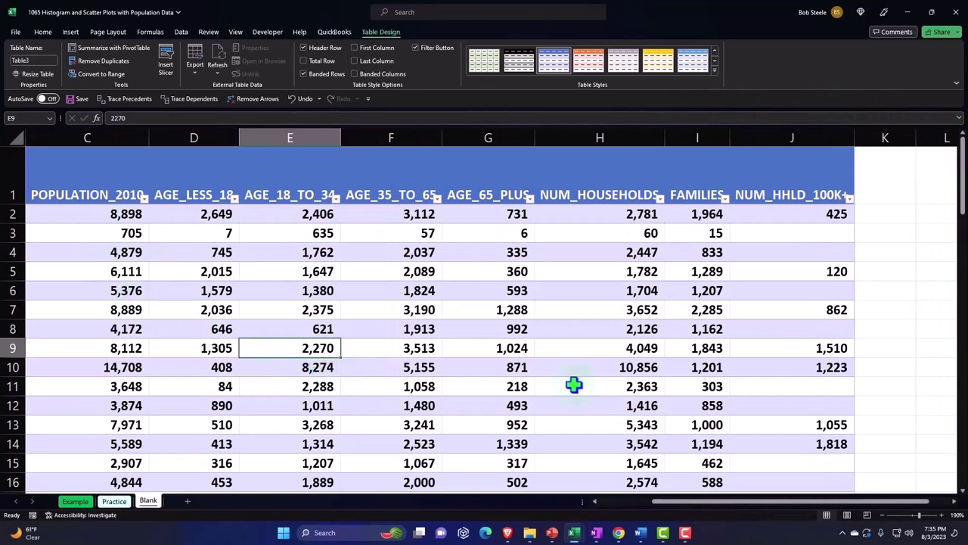
pyautogui.moveTo(772, 501); pyautogui.dragTo(309, 281)
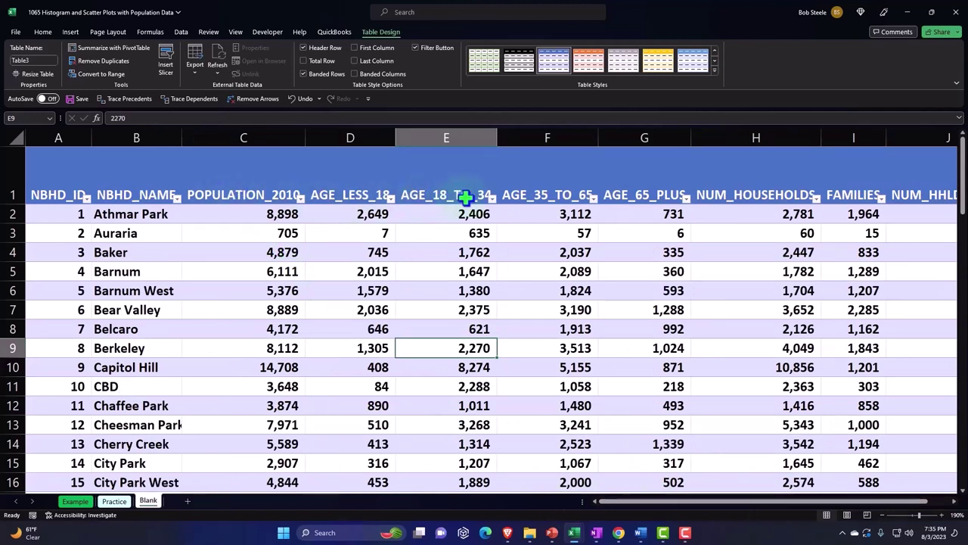
pyautogui.moveTo(71, 137); pyautogui.dragTo(867, 157)
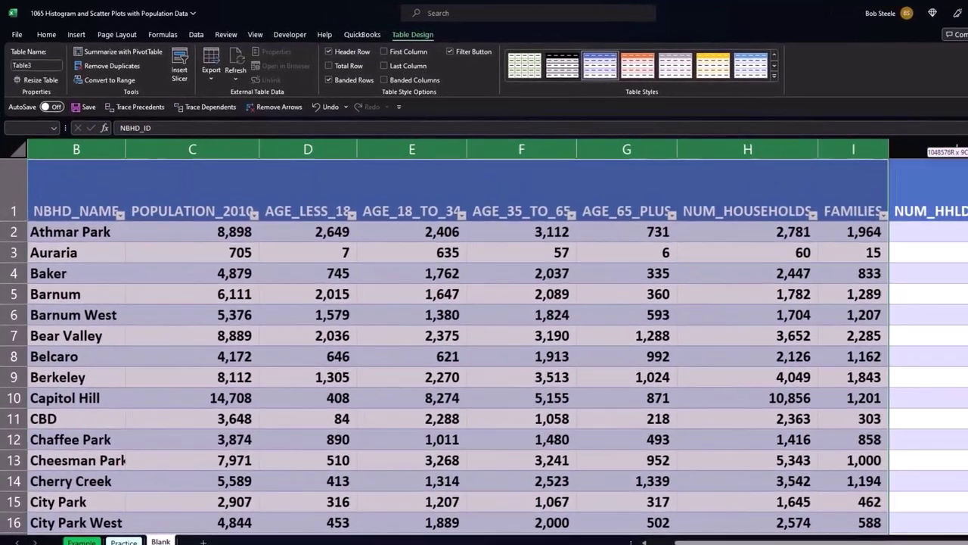
pyautogui.moveTo(929, 169)
pyautogui.mouseDown()
pyautogui.moveTo(914, 173)
pyautogui.moveTo(925, 149)
pyautogui.mouseUp()
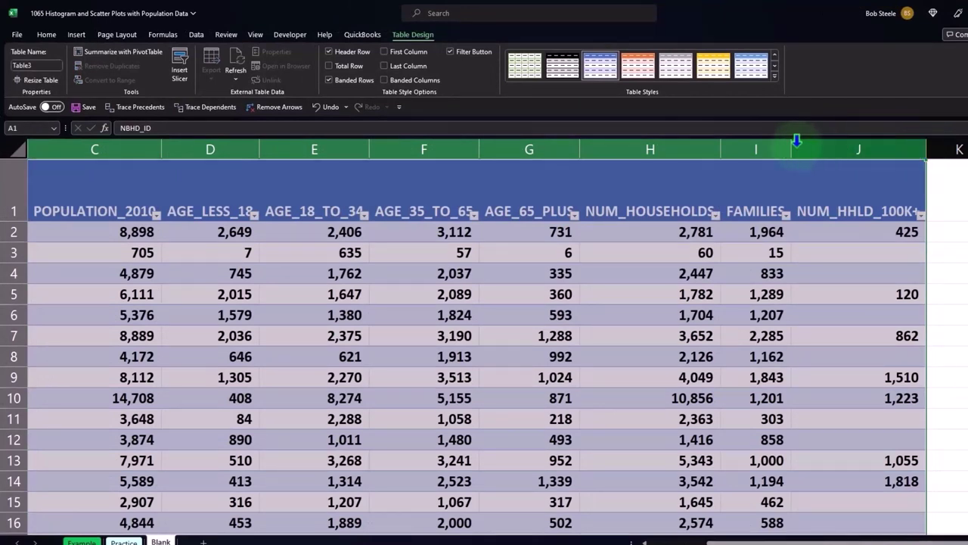
pyautogui.moveTo(723, 149); pyautogui.dragTo(697, 151)
pyautogui.moveTo(610, 151); pyautogui.dragTo(521, 149)
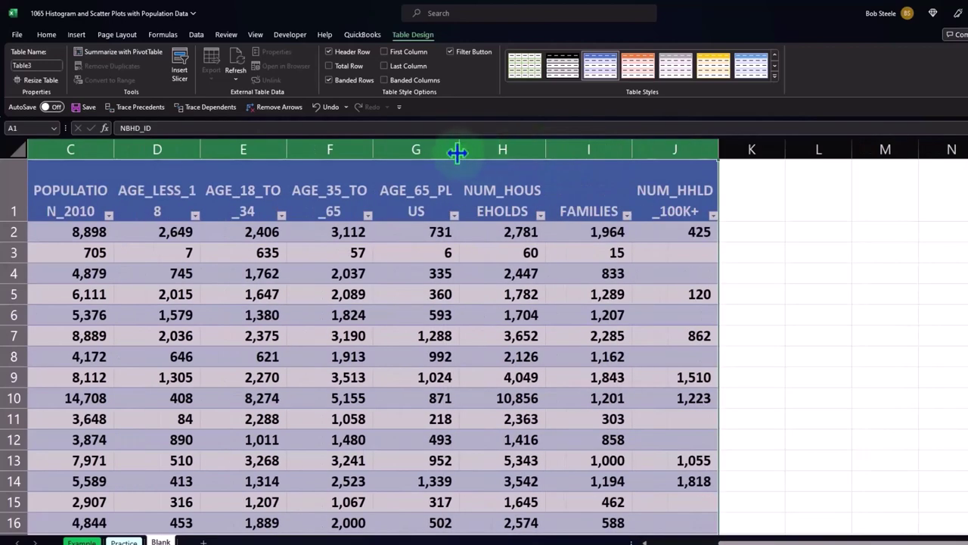
pyautogui.moveTo(459, 151); pyautogui.dragTo(439, 156)
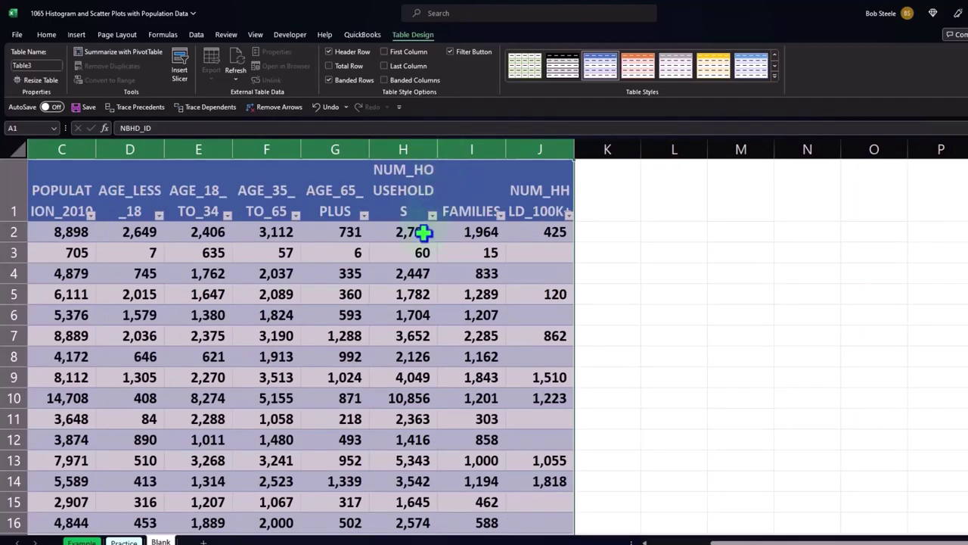
pyautogui.click(363, 232)
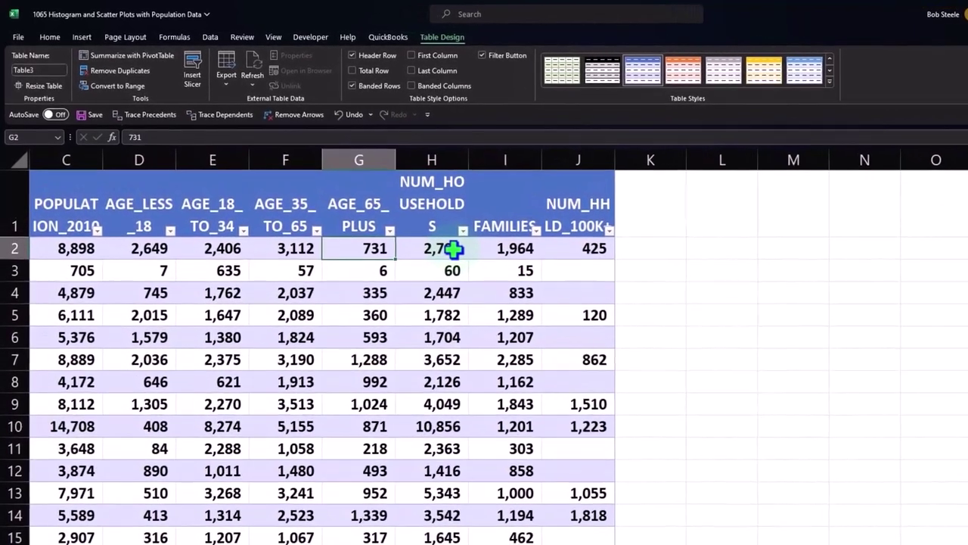
# Narrow the NBHD_ID column so its header wraps onto two lines.
pyautogui.press('Home')
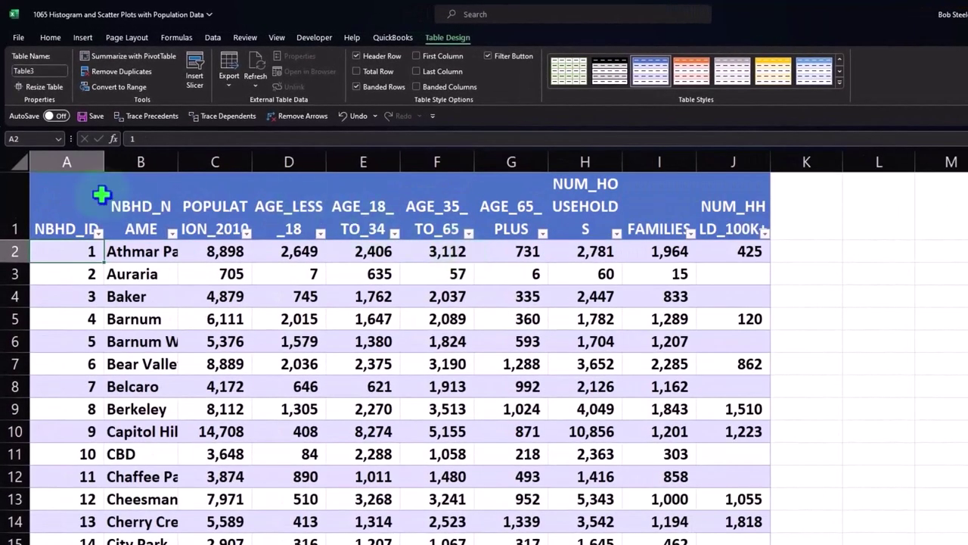
pyautogui.moveTo(104, 159); pyautogui.dragTo(82, 176)
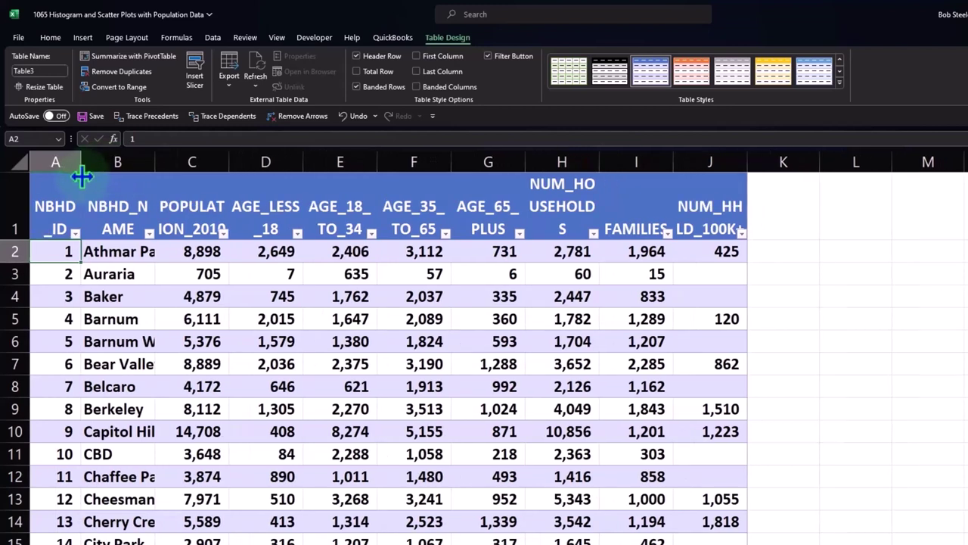
pyautogui.click(81, 169)
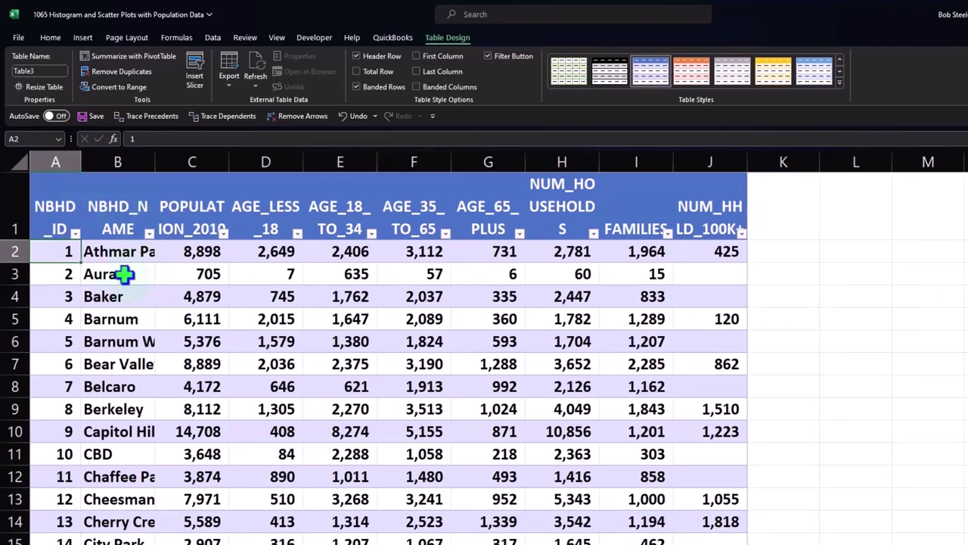
pyautogui.click(115, 217)
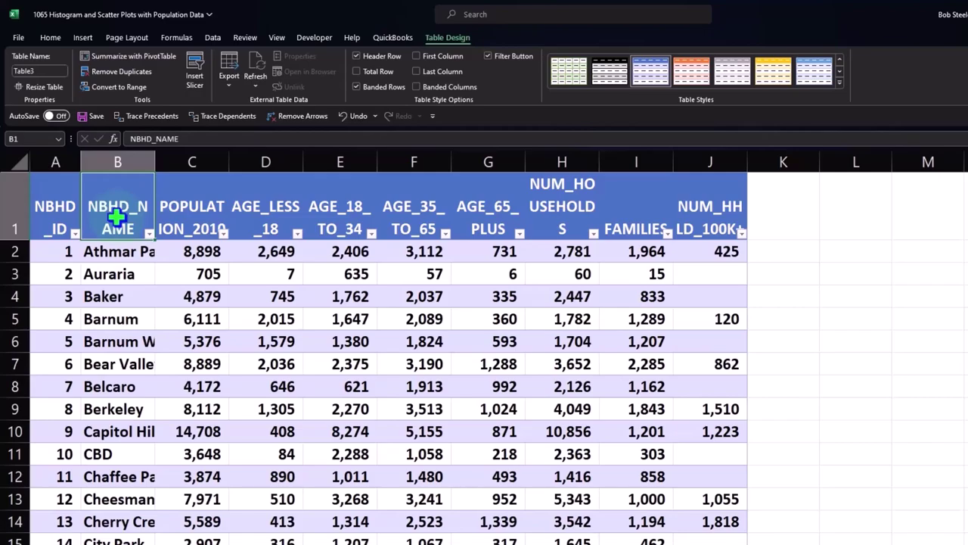
pyautogui.press('Right')
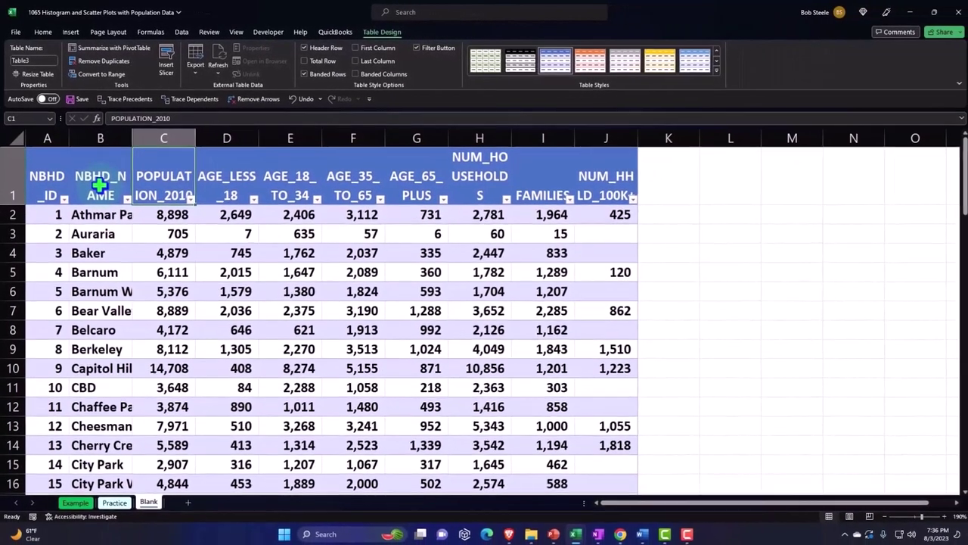
pyautogui.press('Right')
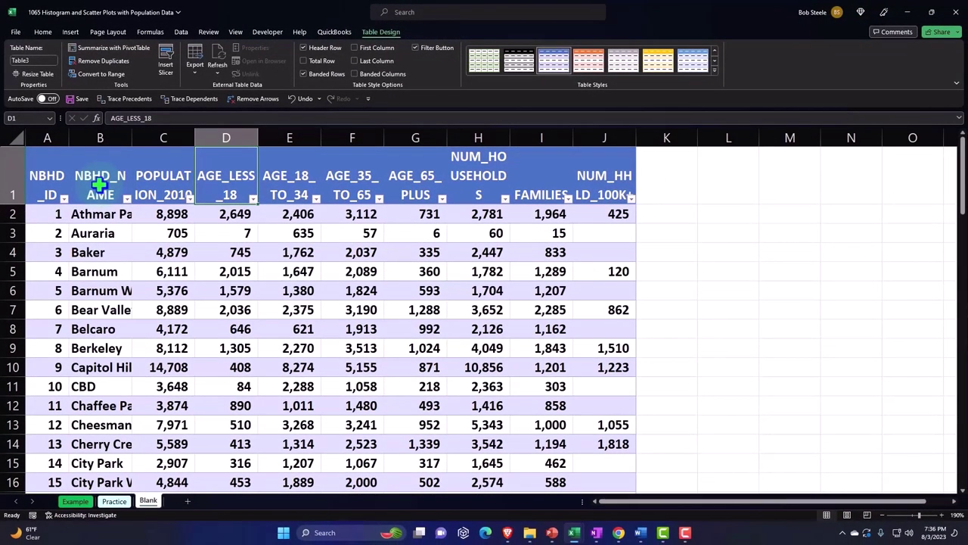
pyautogui.press('Right')
pyautogui.press('Right')
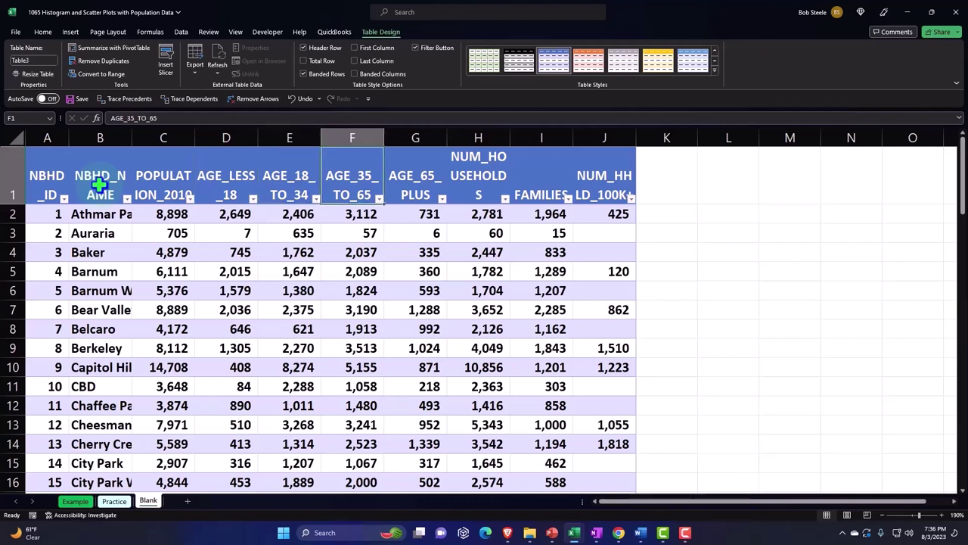
pyautogui.press('Right')
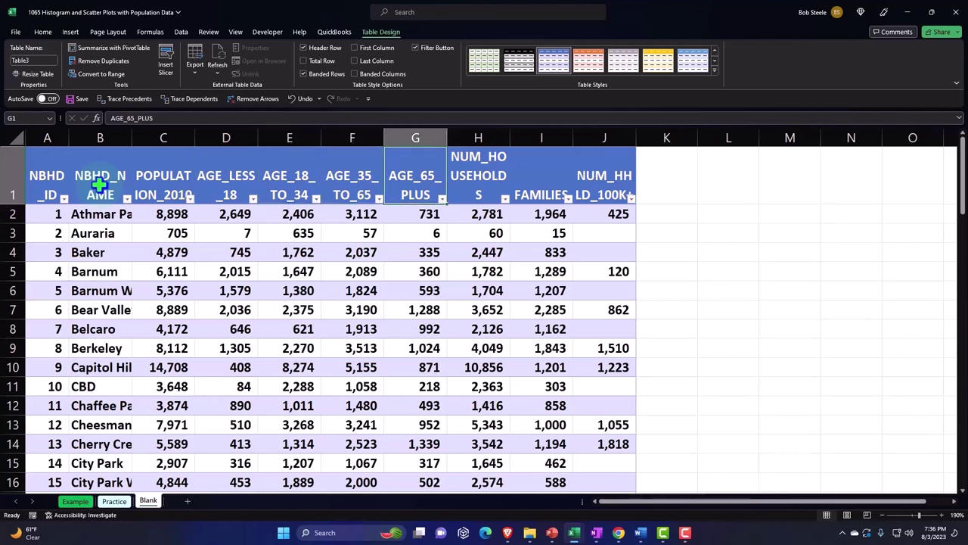
pyautogui.press('Right')
pyautogui.press('Right')
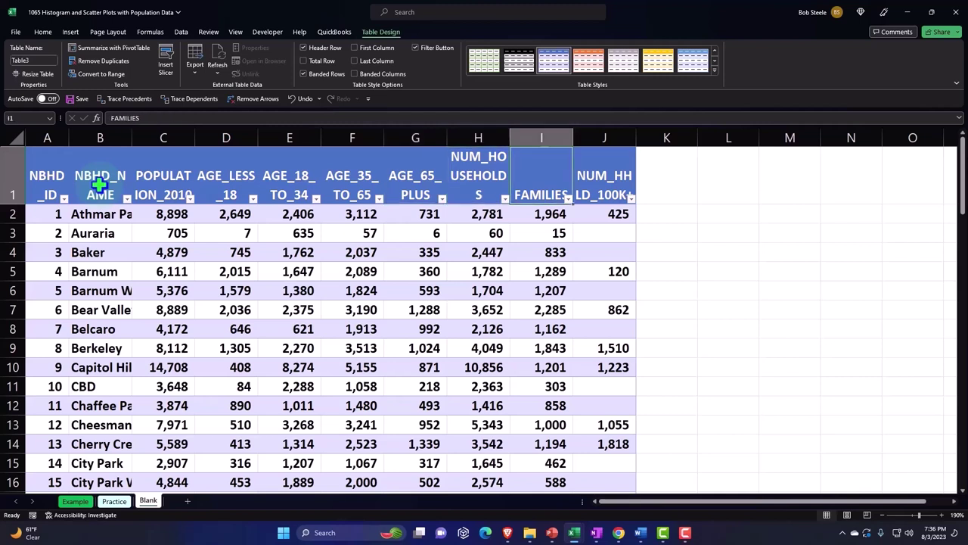
pyautogui.press('Right')
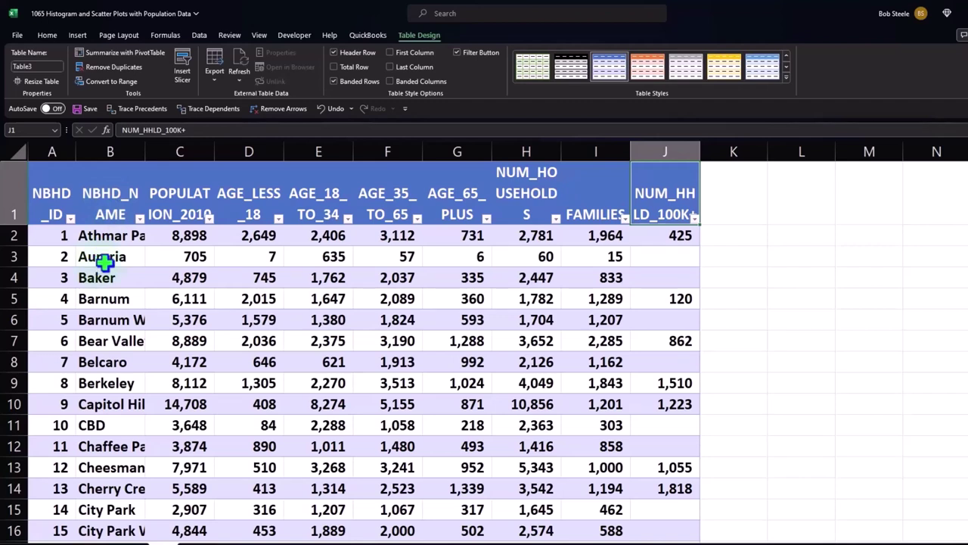
# Sort the table by NBHD_NAME from A to Z and browse the names.
pyautogui.click(139, 217)
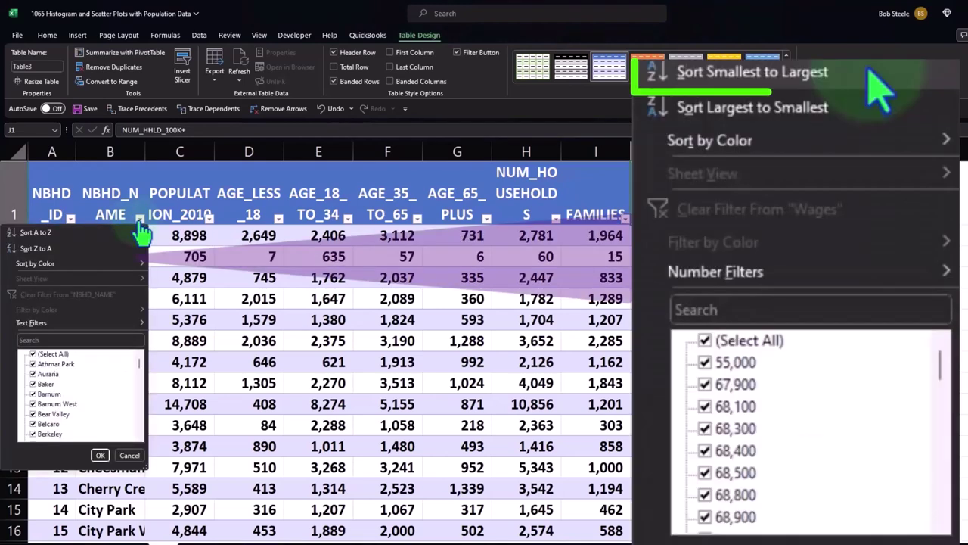
pyautogui.click(127, 227)
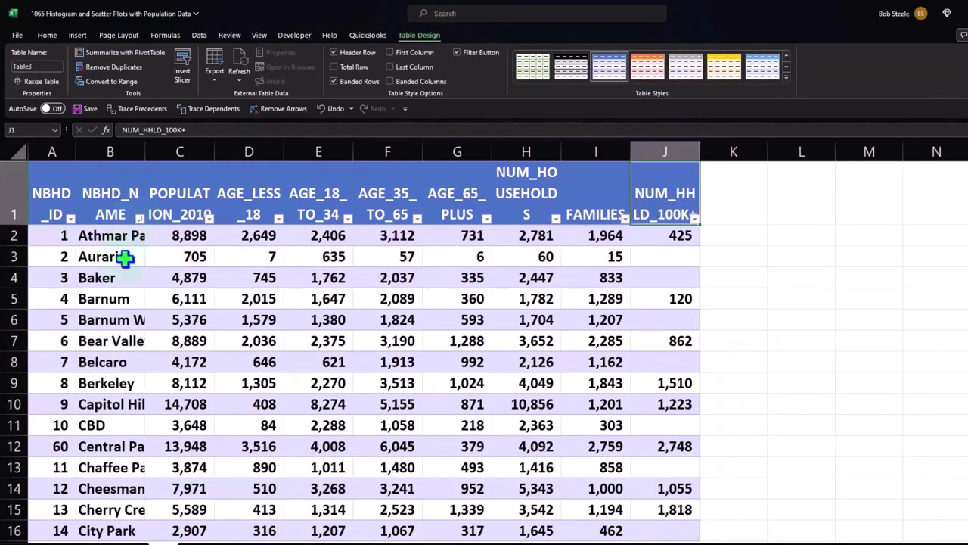
pyautogui.click(124, 258)
pyautogui.press('Down')
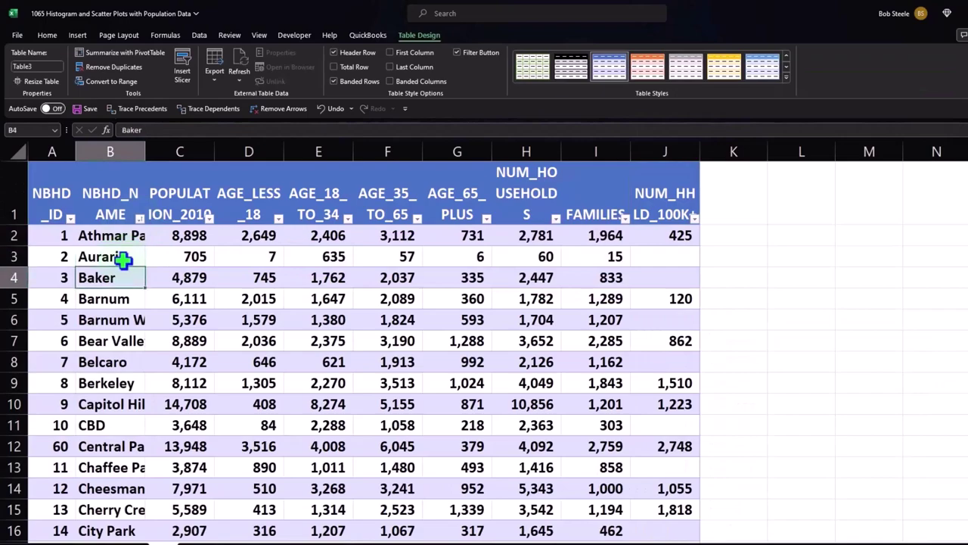
pyautogui.press('Down')
pyautogui.press('Down')
pyautogui.press('Down')
pyautogui.press('Down')
pyautogui.press('Down')
pyautogui.press('Down')
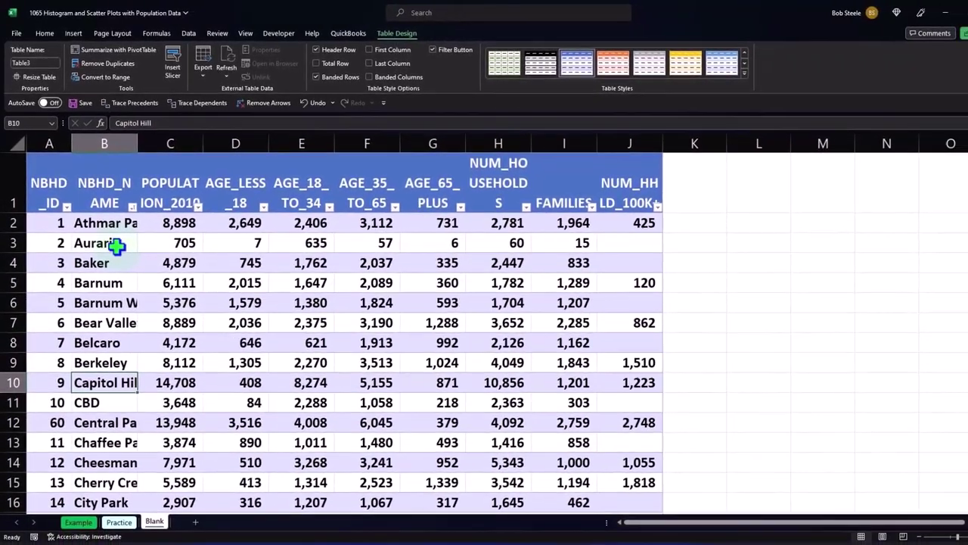
pyautogui.press('Up')
pyautogui.press('Up')
pyautogui.press('Up')
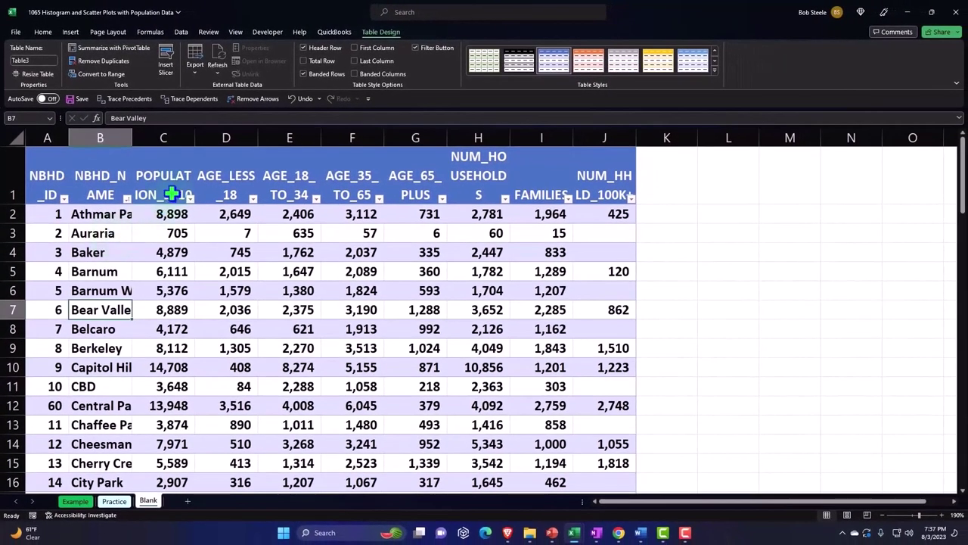
# Sort POPULATION_2010 smallest to largest, then switch to largest to smallest.
pyautogui.click(190, 198)
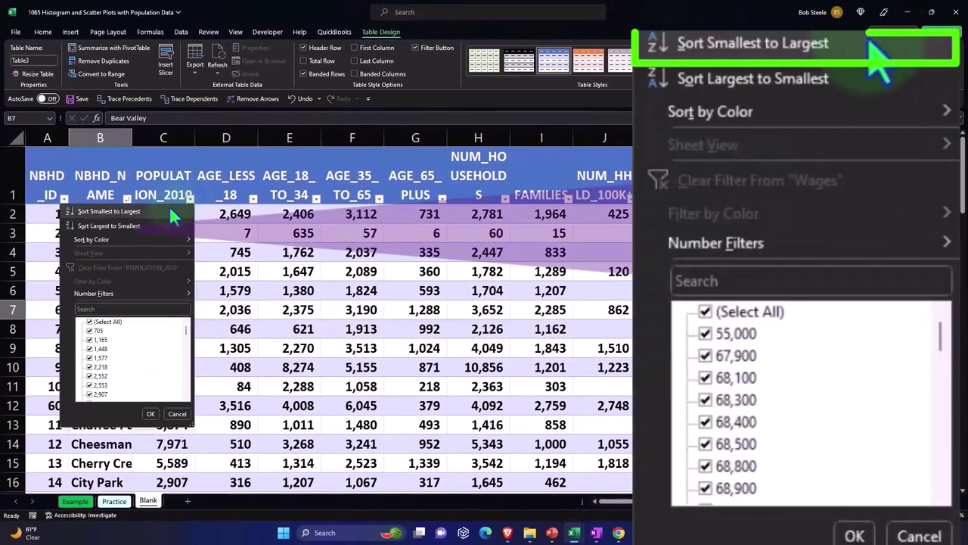
pyautogui.click(170, 207)
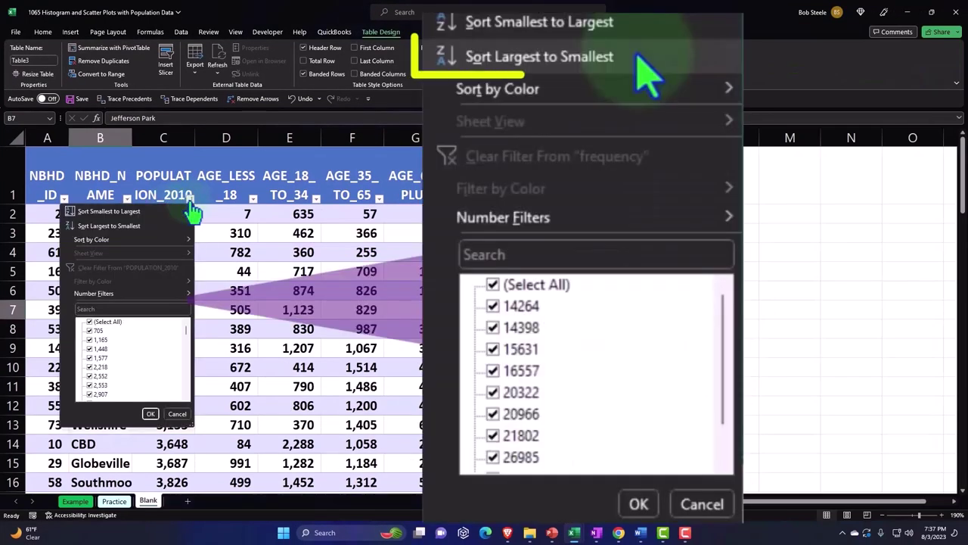
pyautogui.click(190, 200)
pyautogui.click(161, 226)
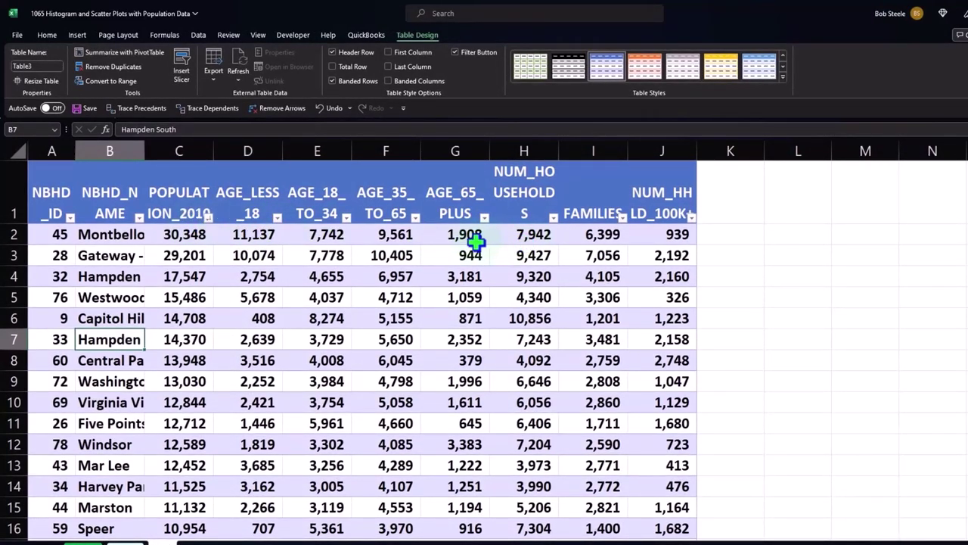
# Select the POPULATION_2010 column from its header down to the last value.
pyautogui.click(189, 157)
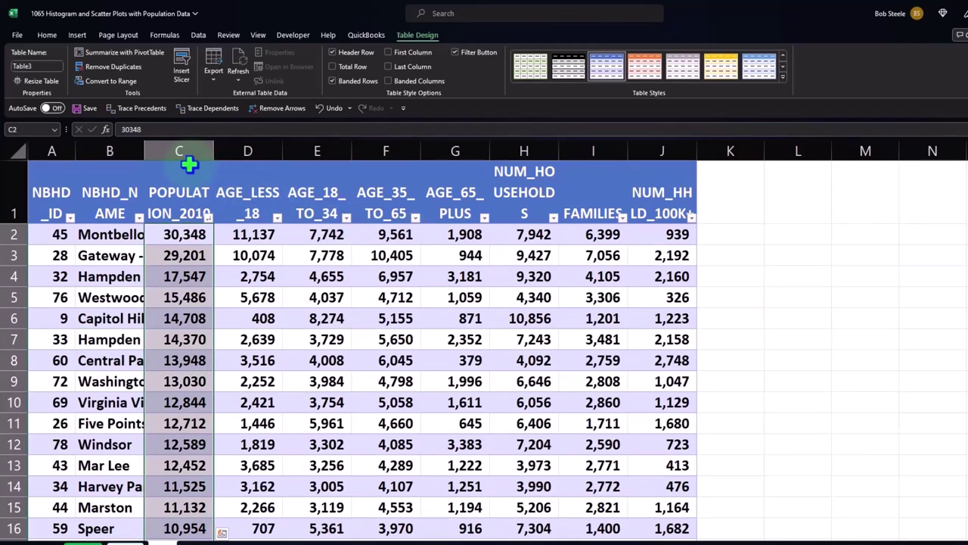
pyautogui.click(182, 213)
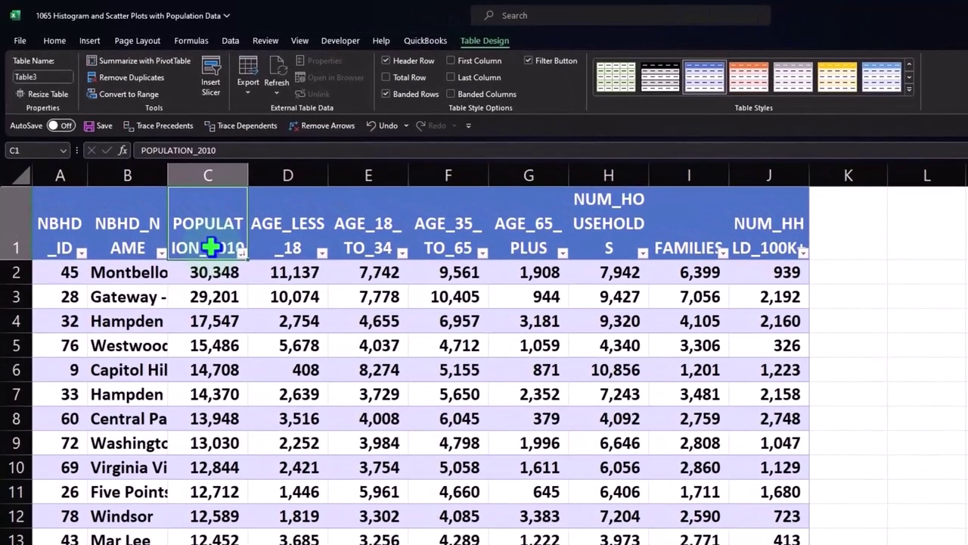
pyautogui.hotkey('ctrl', 'shift', 'Down')
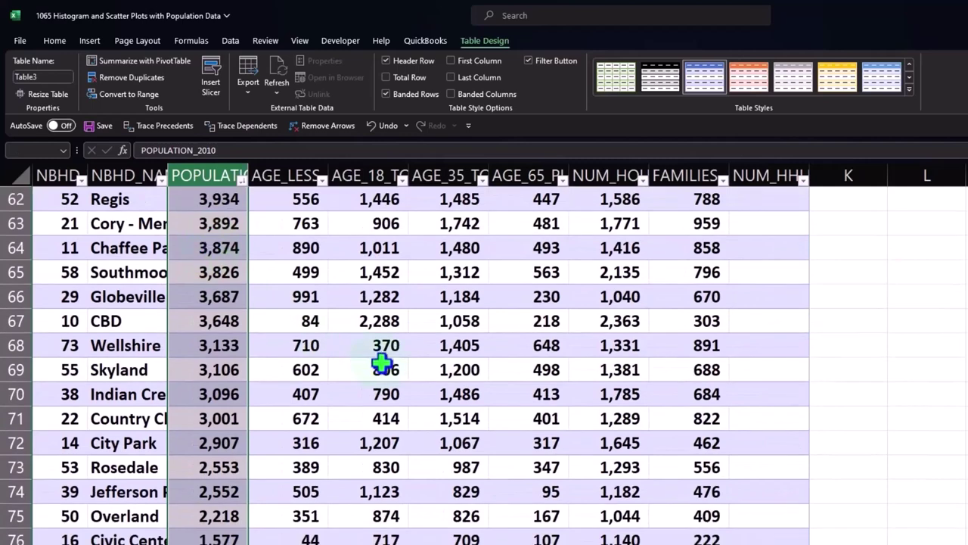
pyautogui.scroll(-2, 381, 365)
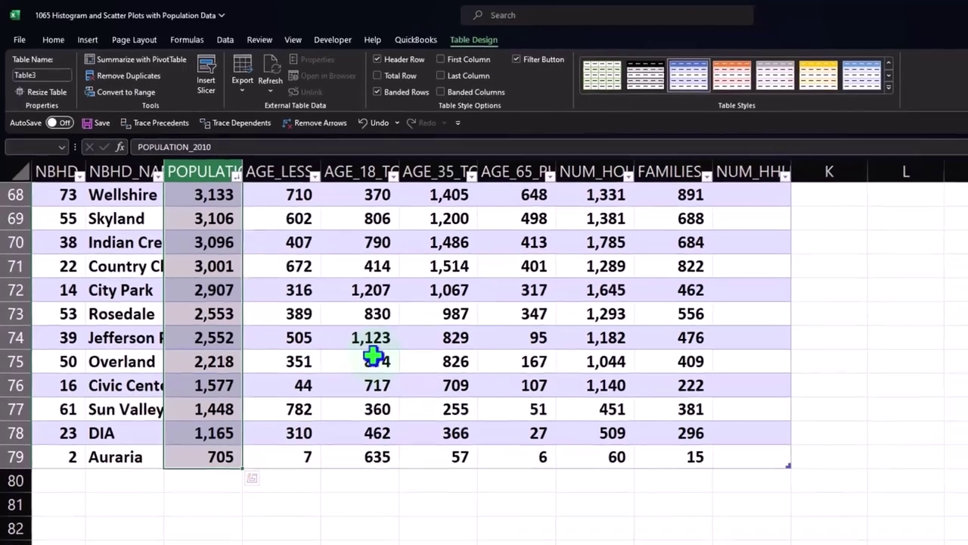
pyautogui.hotkey('ctrl', 'BackSpace')
pyautogui.hotkey('ctrl', 'q')
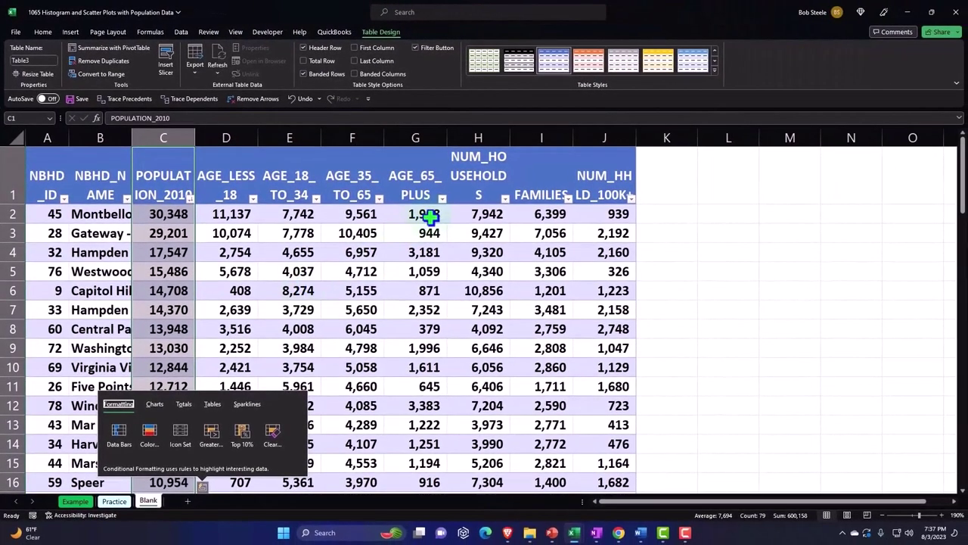
pyautogui.click(72, 31)
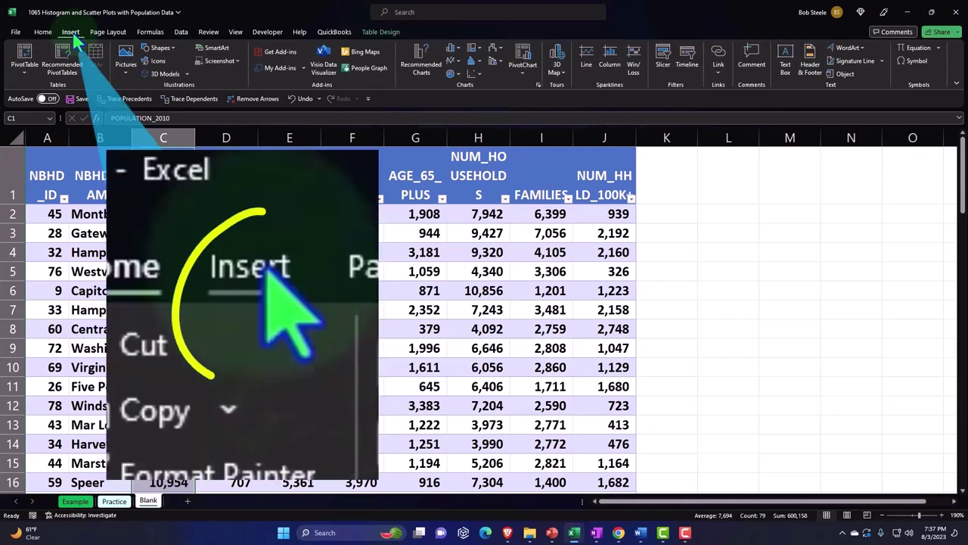
# Insert a histogram of the population values and move it beside the table into columns K–O.
pyautogui.click(475, 64)
pyautogui.click(480, 97)
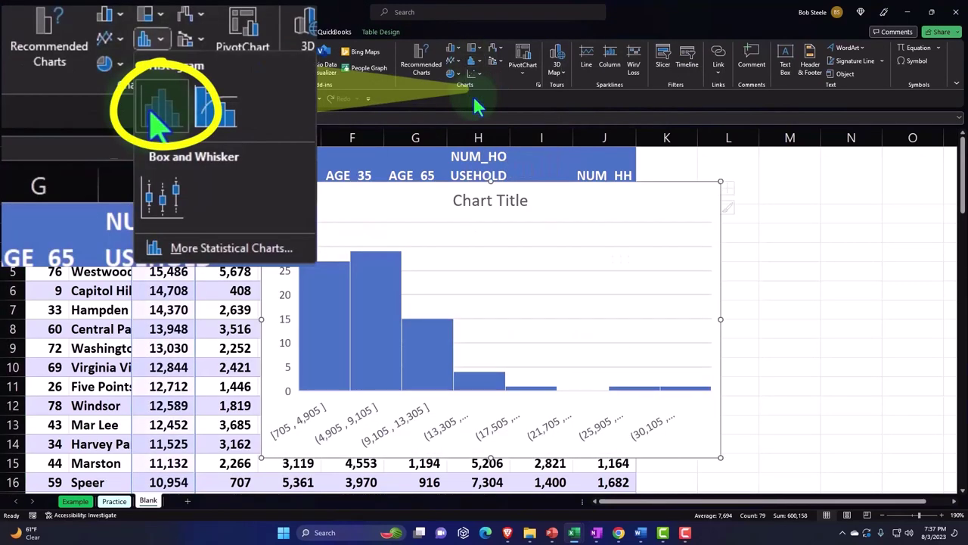
pyautogui.moveTo(320, 208)
pyautogui.mouseDown()
pyautogui.moveTo(573, 229)
pyautogui.moveTo(711, 190)
pyautogui.moveTo(703, 177)
pyautogui.mouseUp()
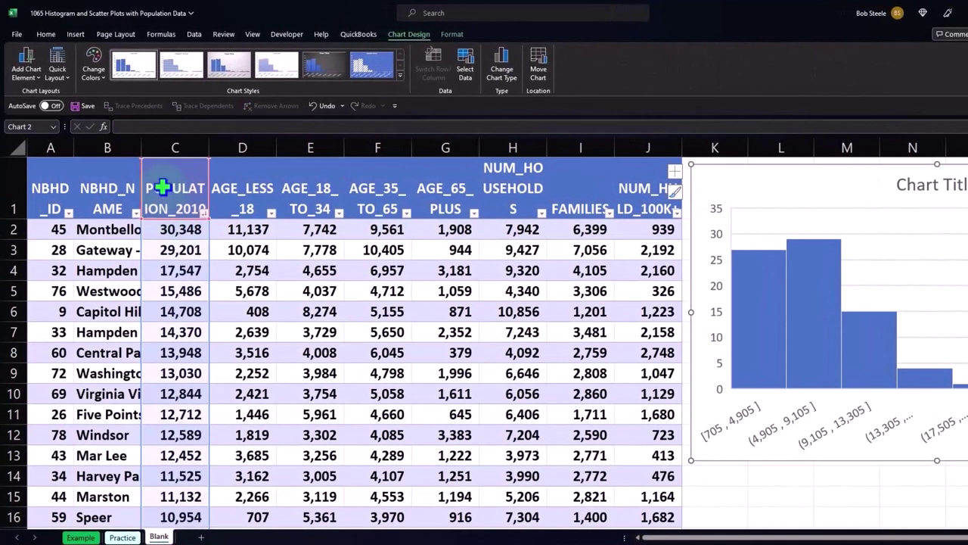
# Copy the POPULATION_2010 header text and paste it as the histogram's title.
pyautogui.click(152, 178)
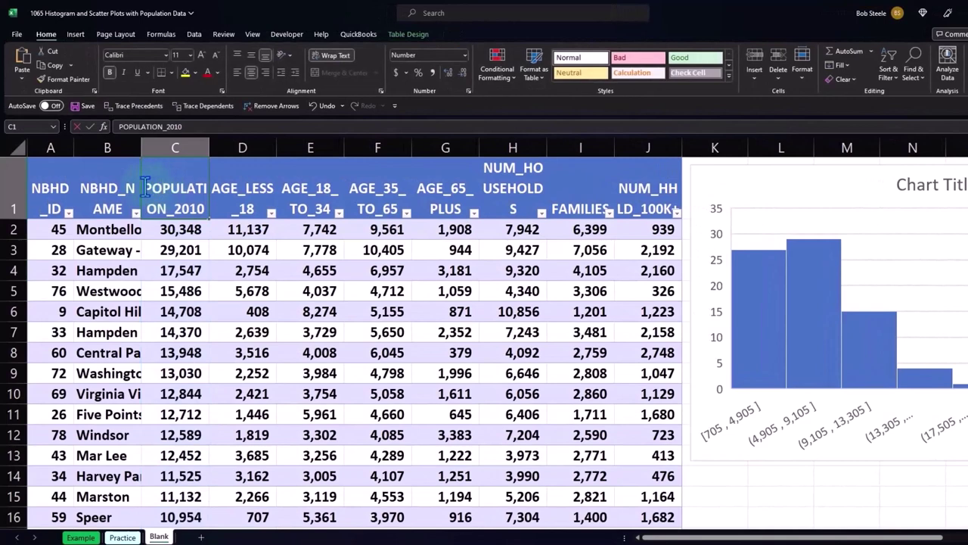
pyautogui.doubleClick(162, 189)
pyautogui.moveTo(162, 189); pyautogui.dragTo(196, 204)
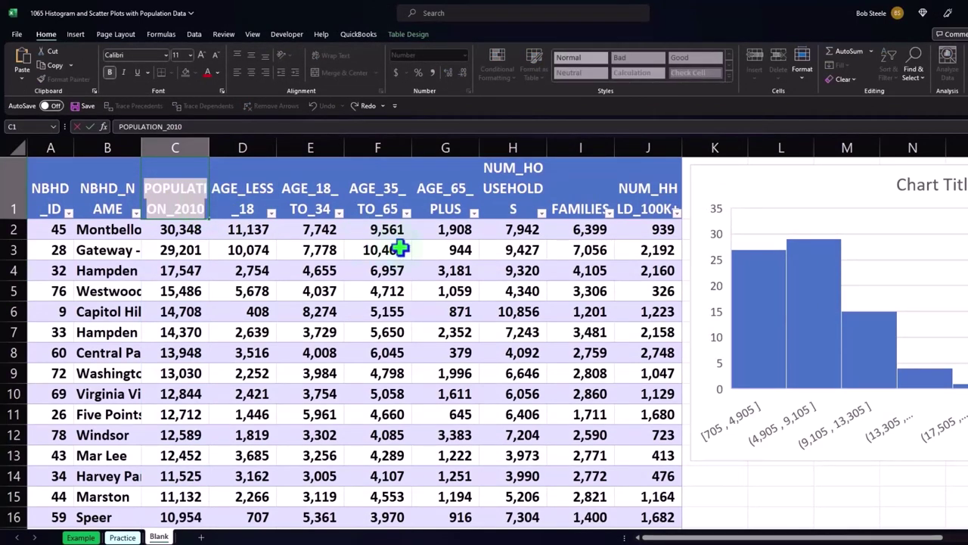
pyautogui.click(847, 238)
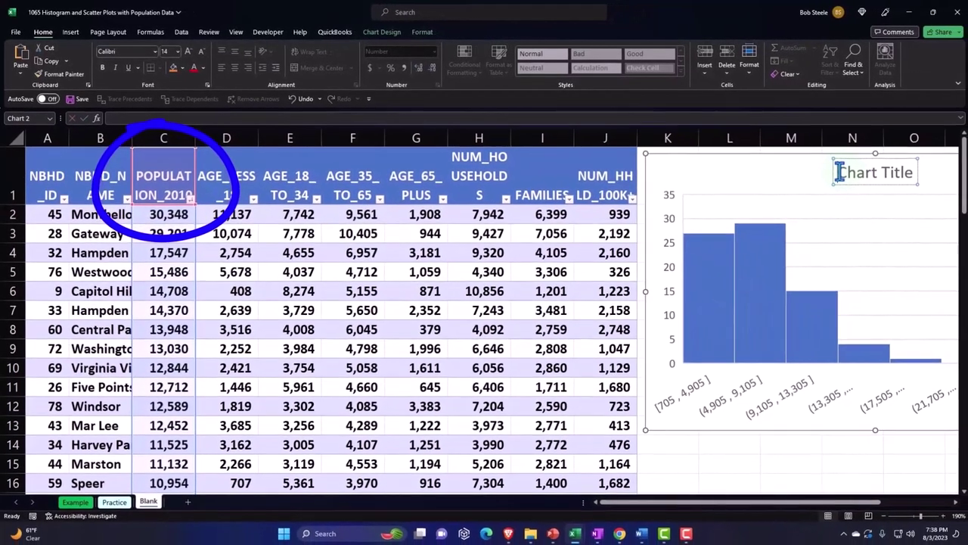
pyautogui.click(895, 171)
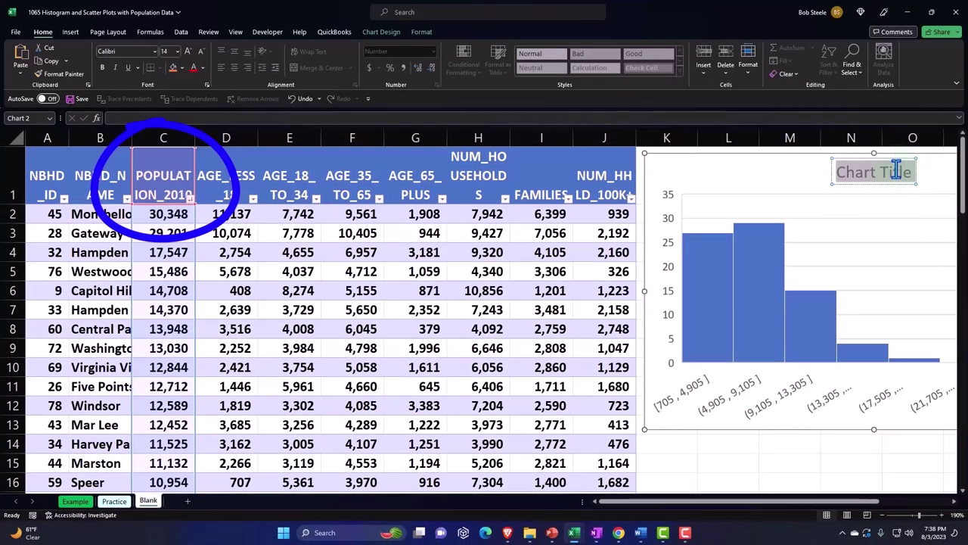
pyautogui.write('POPULATION_2010')
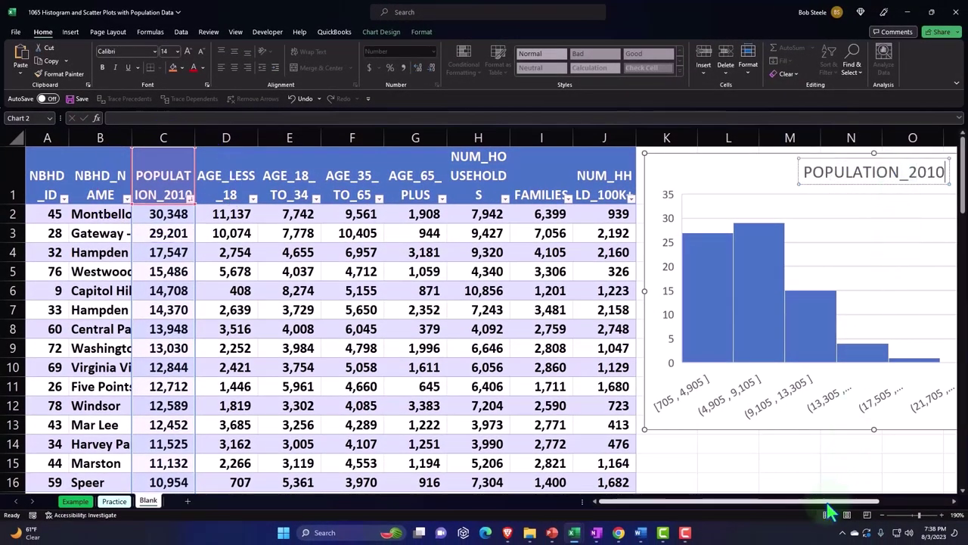
pyautogui.moveTo(832, 501); pyautogui.dragTo(877, 505)
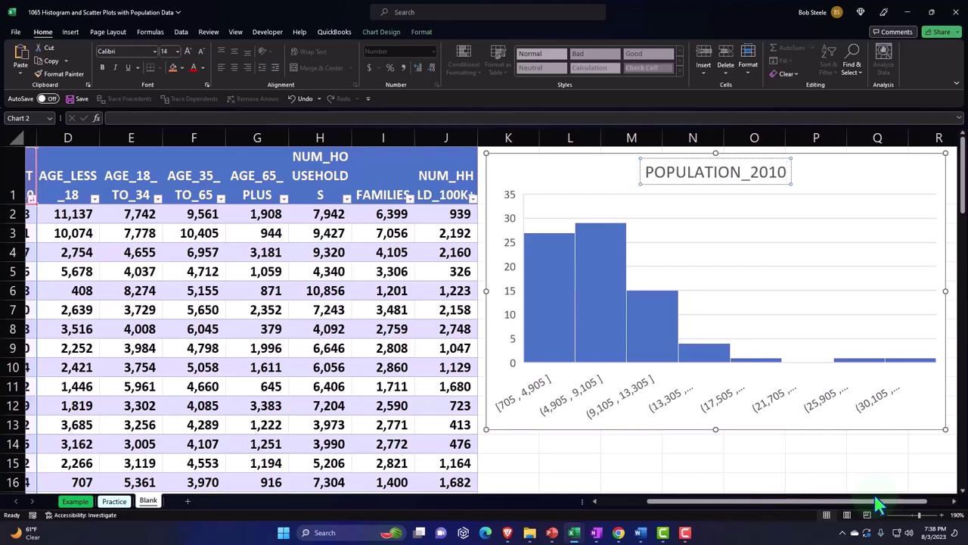
pyautogui.click(694, 445)
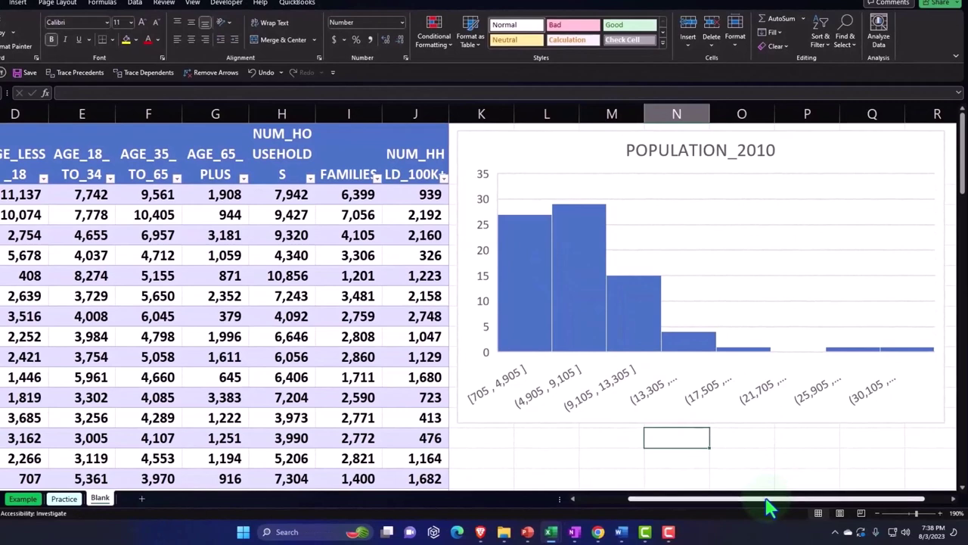
pyautogui.moveTo(768, 500); pyautogui.dragTo(717, 501)
# Select the full AGE_LESS_18 column from D1 down and bring up the Insert chart options.
pyautogui.click(191, 162)
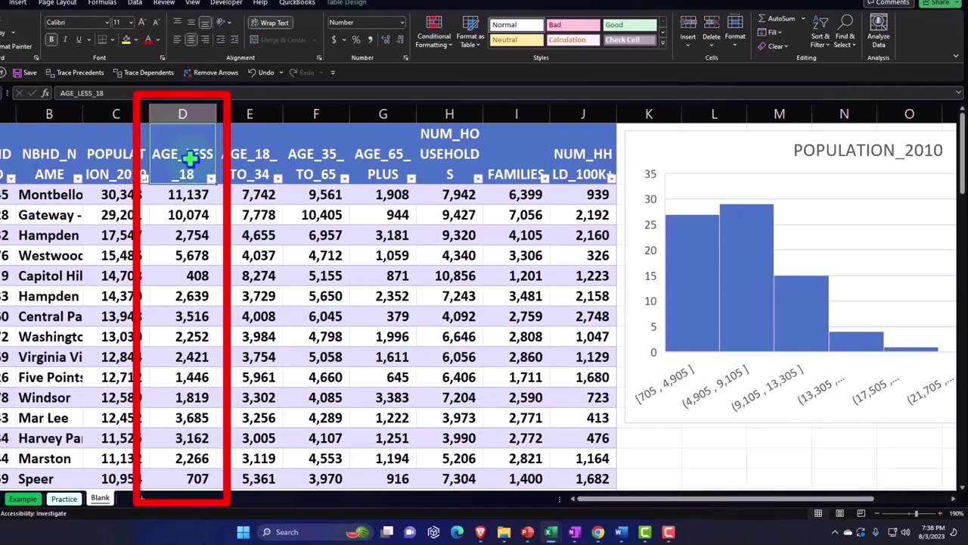
pyautogui.hotkey('ctrl', 'shift', 'Down')
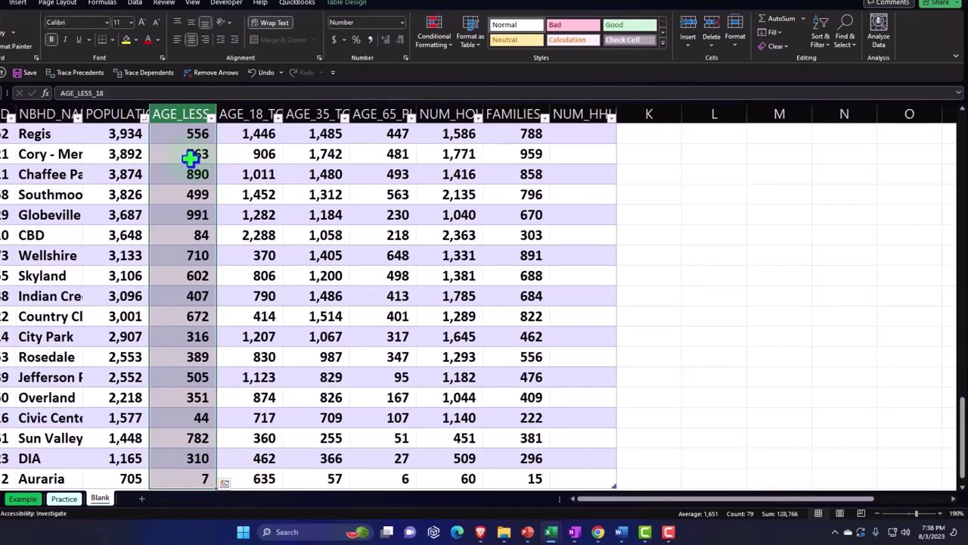
pyautogui.scroll(20, 190, 157)
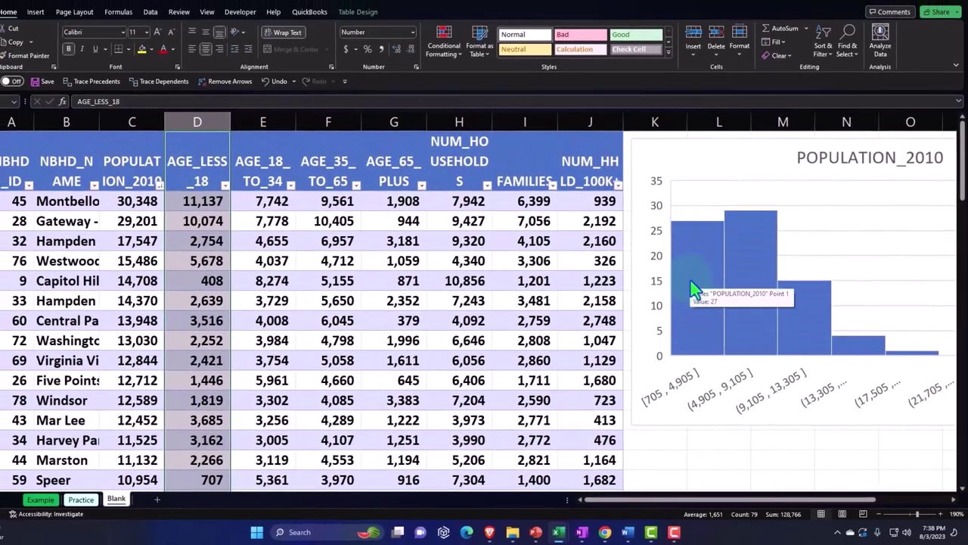
pyautogui.scroll(-1, 700, 295)
pyautogui.scroll(-1, 700, 295)
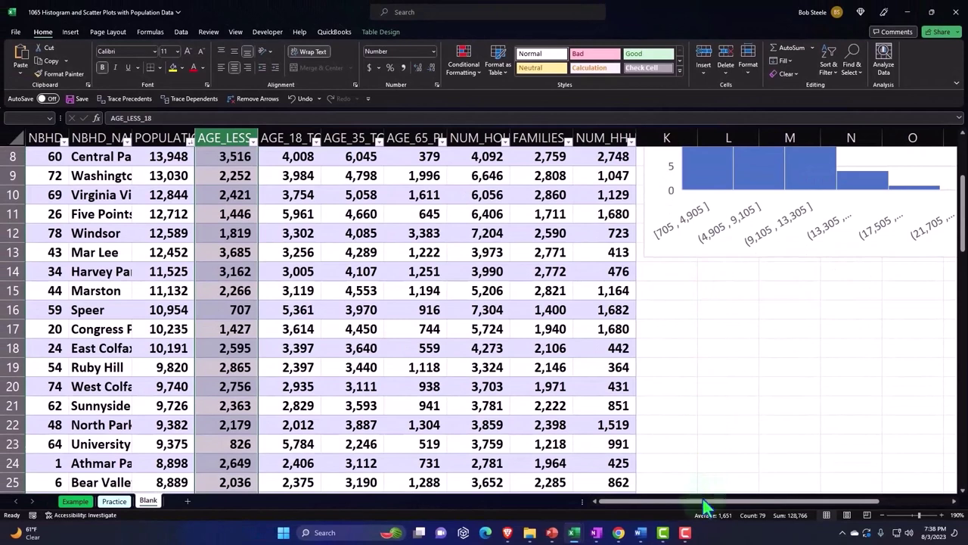
pyautogui.moveTo(704, 502); pyautogui.dragTo(756, 501)
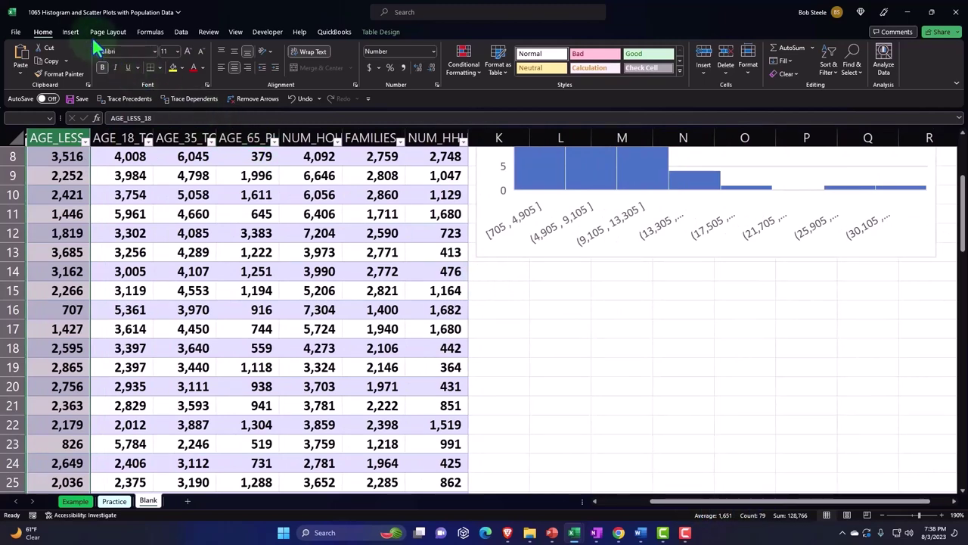
pyautogui.click(72, 32)
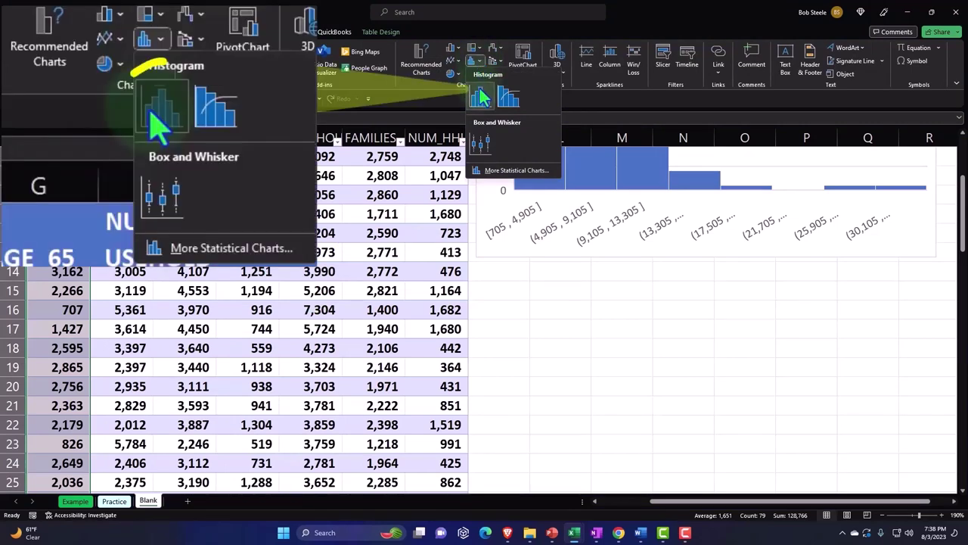
# Insert a histogram of the AGE_LESS_18 values and move it below the POPULATION_2010 chart.
pyautogui.click(480, 96)
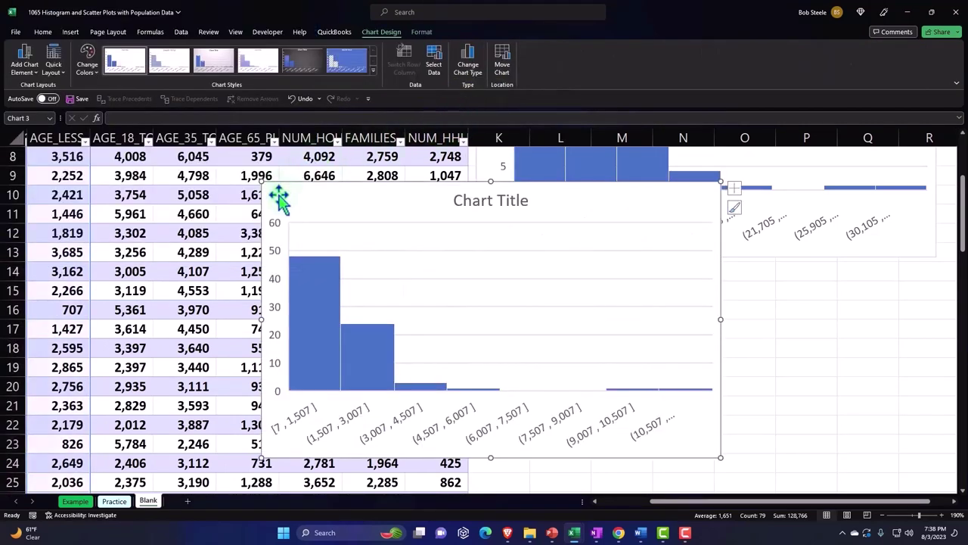
pyautogui.moveTo(279, 198)
pyautogui.mouseDown()
pyautogui.moveTo(439, 283)
pyautogui.moveTo(497, 284)
pyautogui.mouseUp()
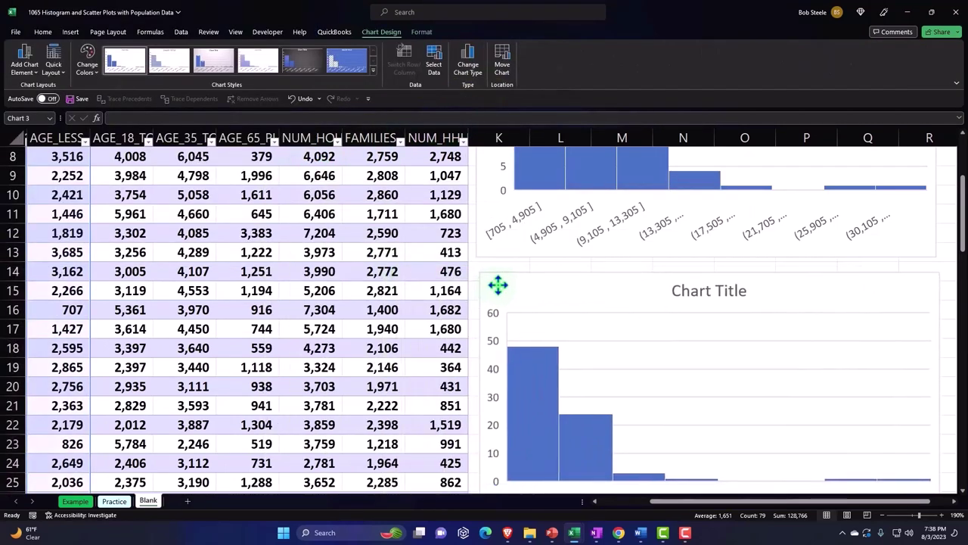
pyautogui.scroll(3, 203, 263)
# Replace the second histogram's placeholder title with AGE_LESS_18.
pyautogui.click(61, 181)
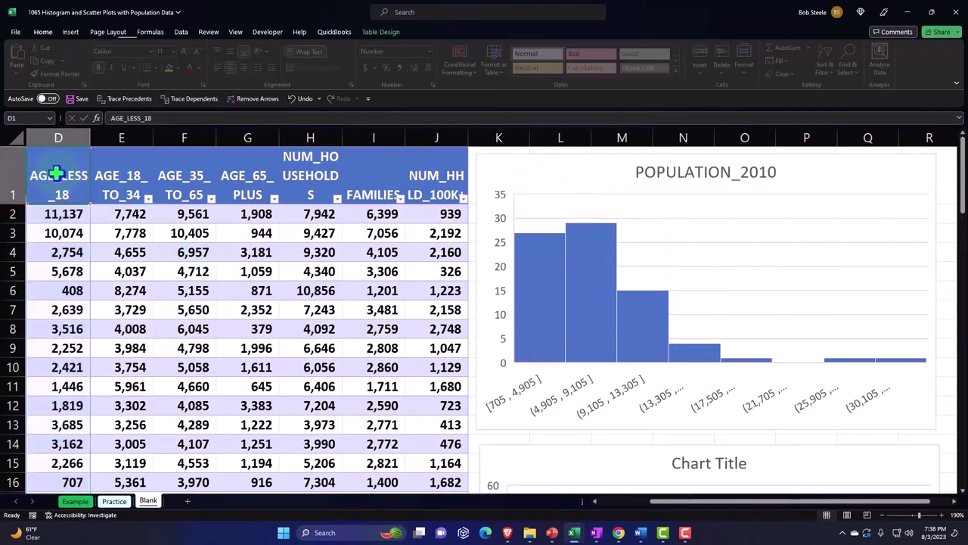
pyautogui.doubleClick(76, 196)
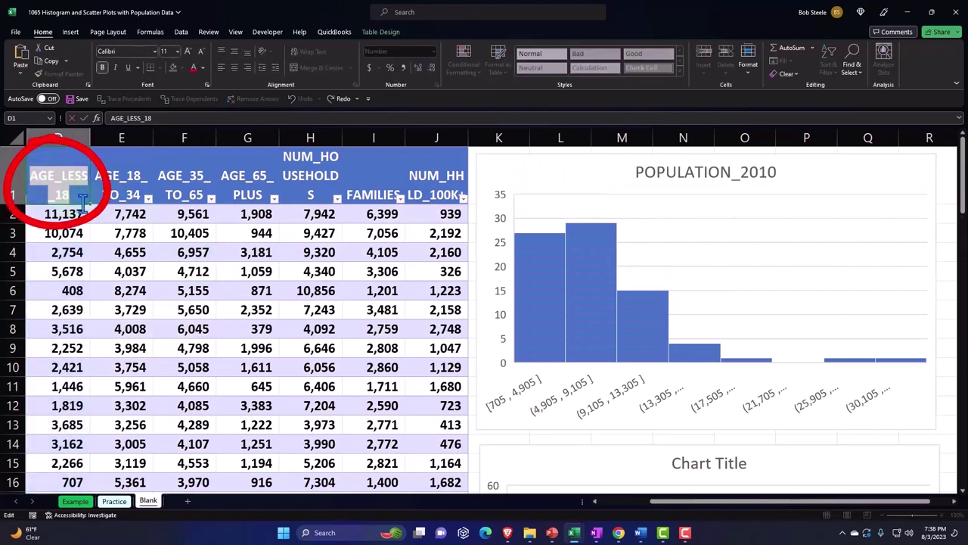
pyautogui.scroll(-2, 674, 367)
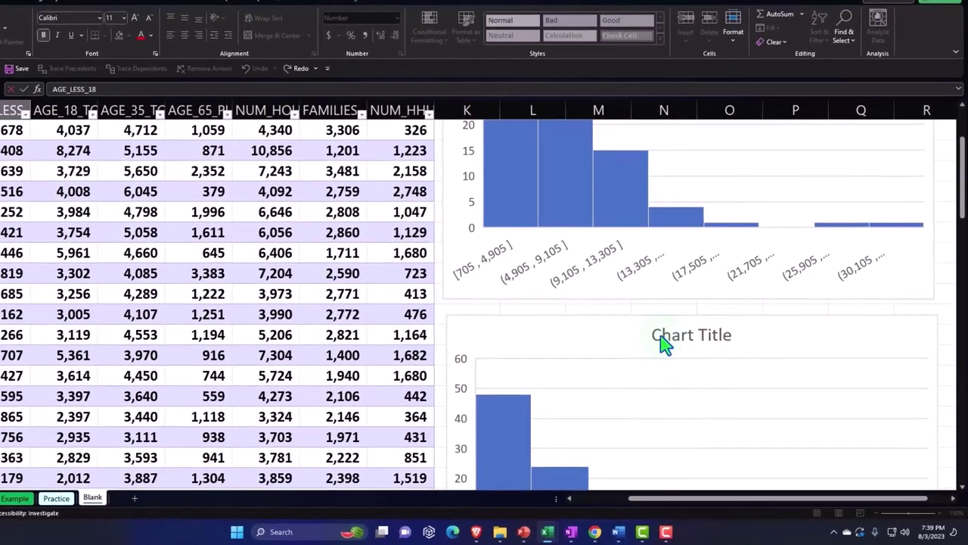
pyautogui.click(666, 348)
pyautogui.press('Escape')
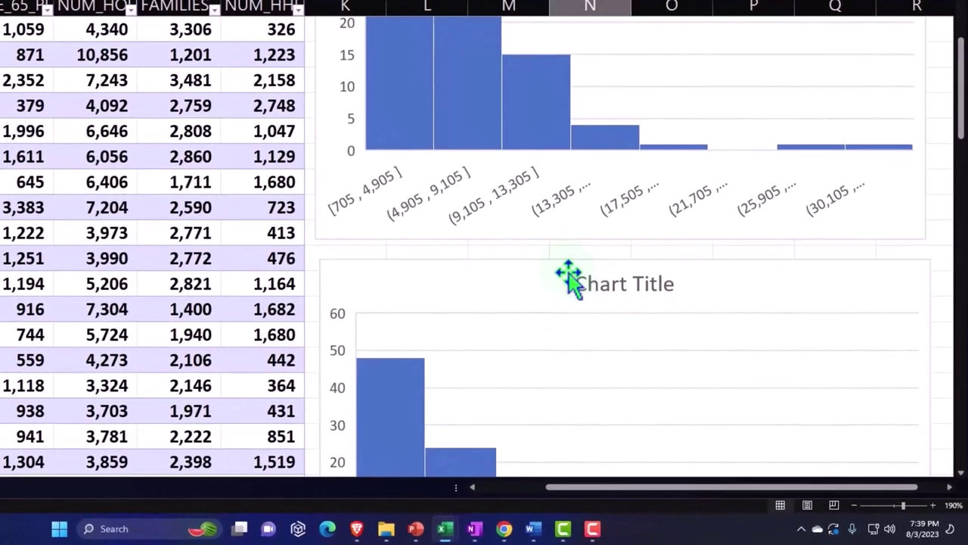
pyautogui.click(575, 286)
pyautogui.click(582, 286)
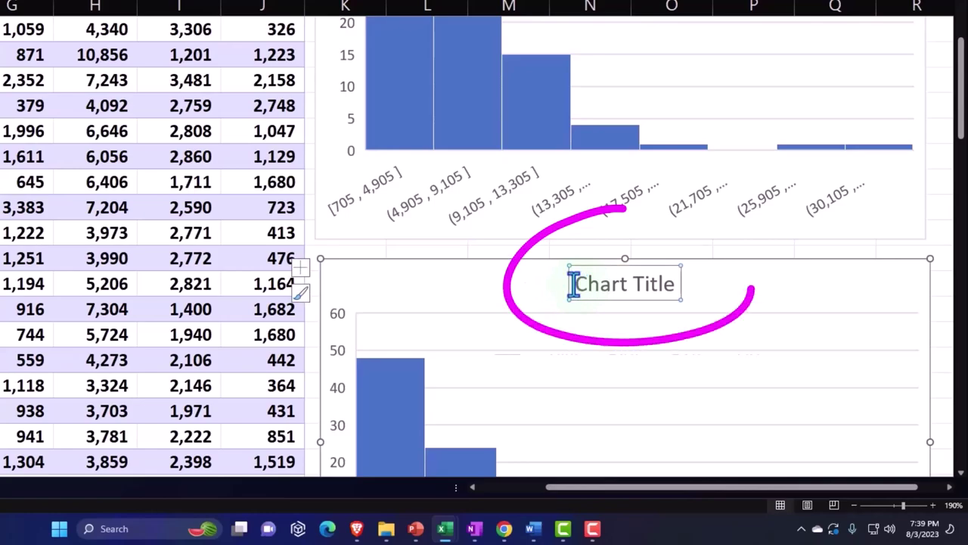
pyautogui.moveTo(578, 286); pyautogui.dragTo(683, 276)
pyautogui.write('AGE_LESS_18')
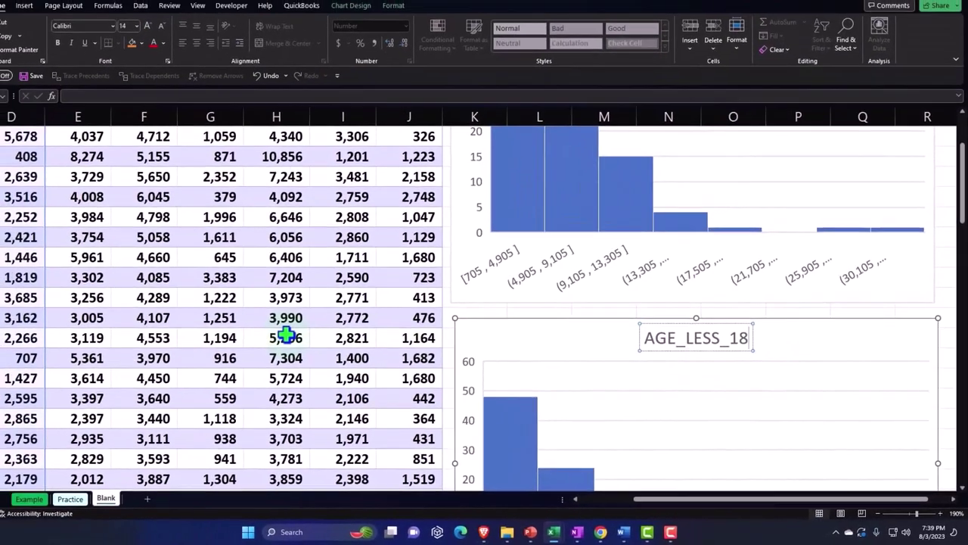
pyautogui.click(319, 347)
# Return to the top of the table, leaving cell E6 unchanged.
pyautogui.scroll(2, 193, 374)
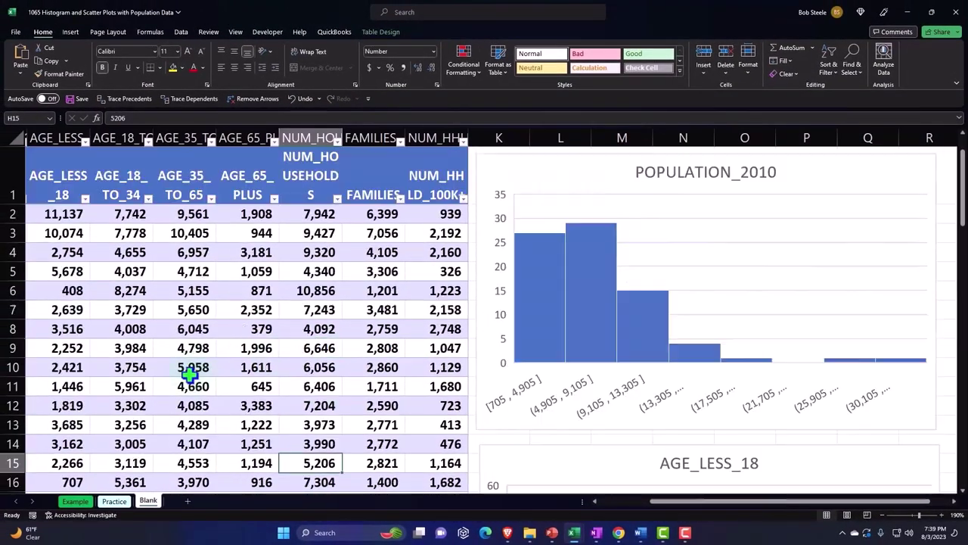
pyautogui.hotkey('ctrl', 'Home')
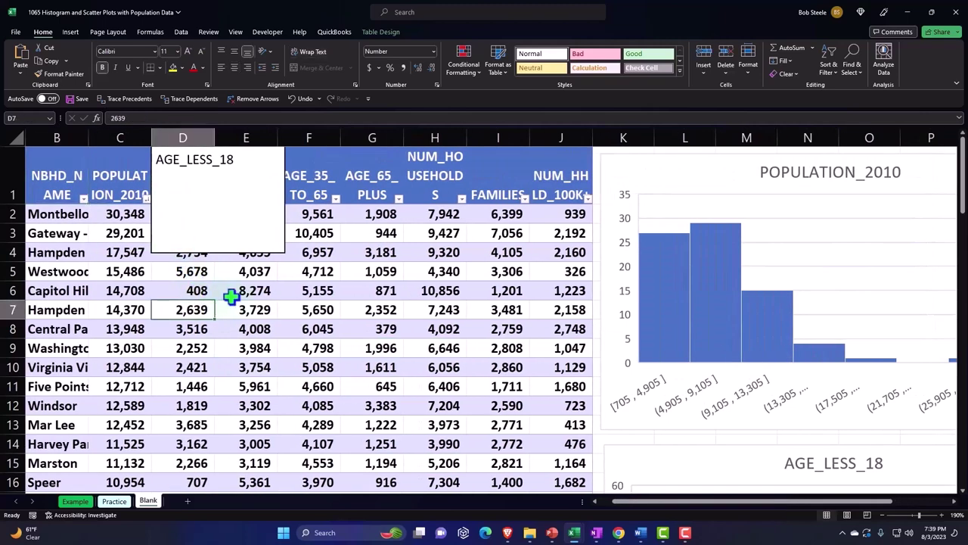
pyautogui.doubleClick(232, 295)
pyautogui.press('Return')
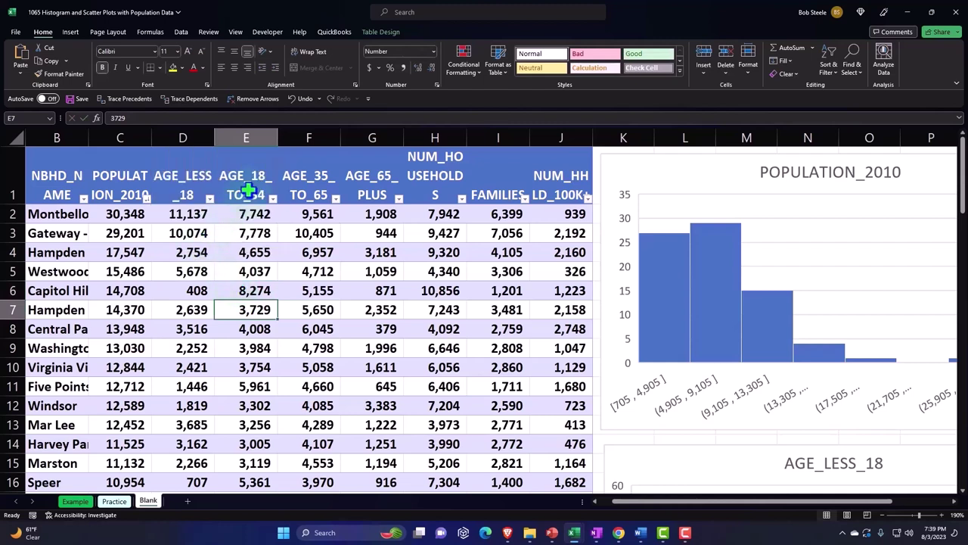
# Select the whole AGE_18_TO_34 column, E1 down to the last value.
pyautogui.click(248, 191)
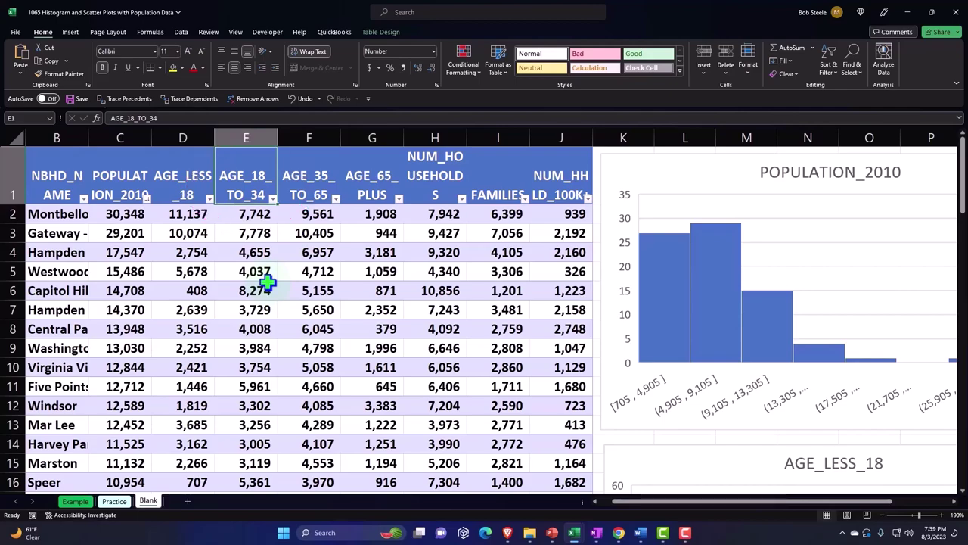
pyautogui.hotkey('ctrl', 'shift', 'Down')
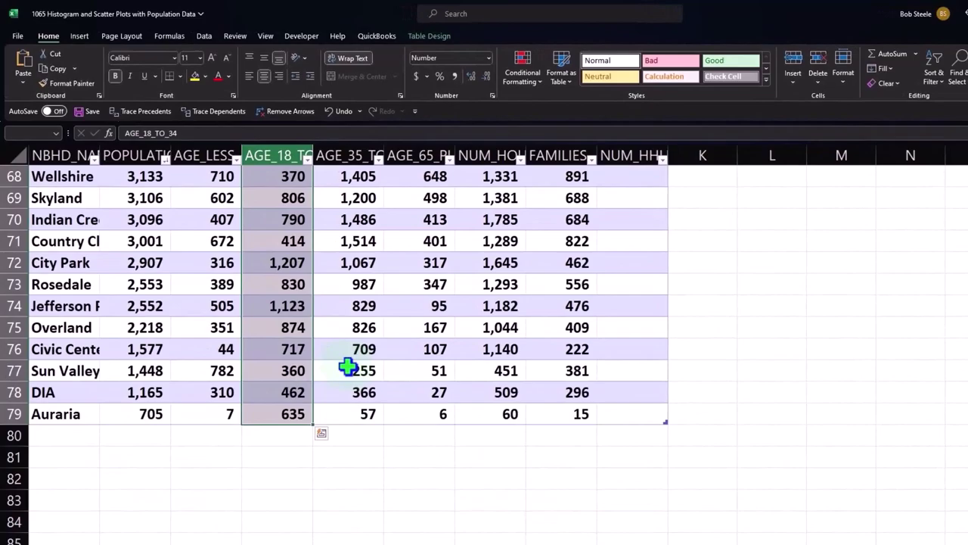
pyautogui.scroll(20, 347, 367)
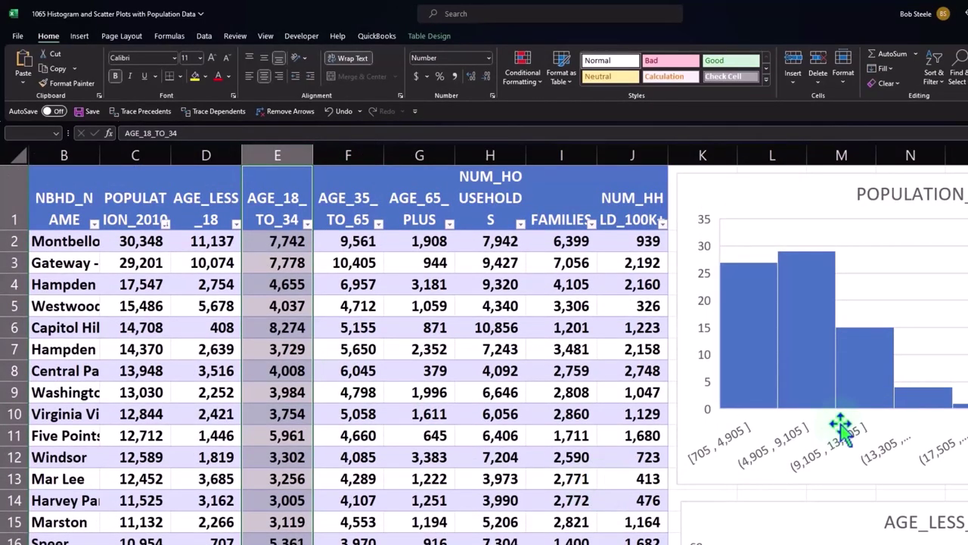
pyautogui.scroll(-1, 836, 420)
pyautogui.scroll(-3, 786, 401)
pyautogui.scroll(-1, 756, 386)
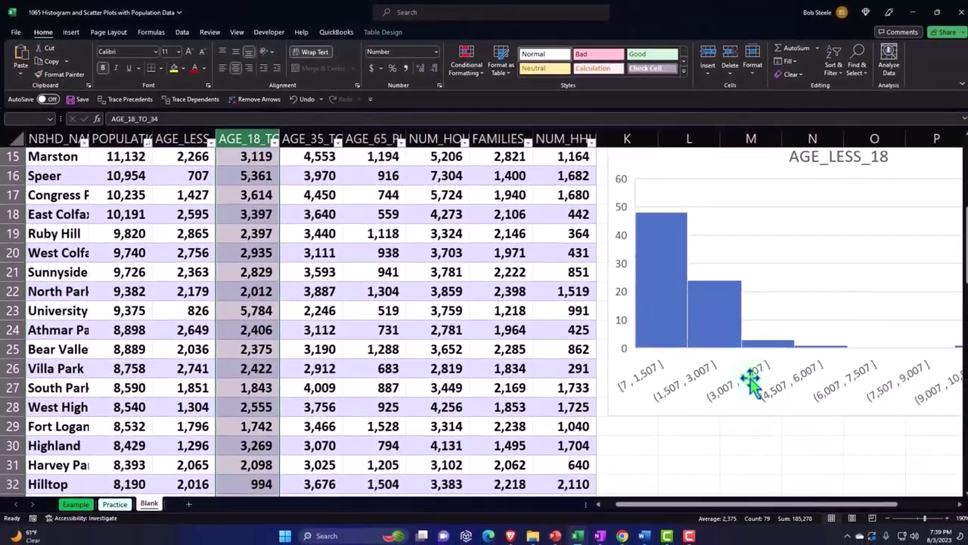
pyautogui.scroll(-2, 749, 431)
pyautogui.moveTo(745, 503); pyautogui.dragTo(802, 506)
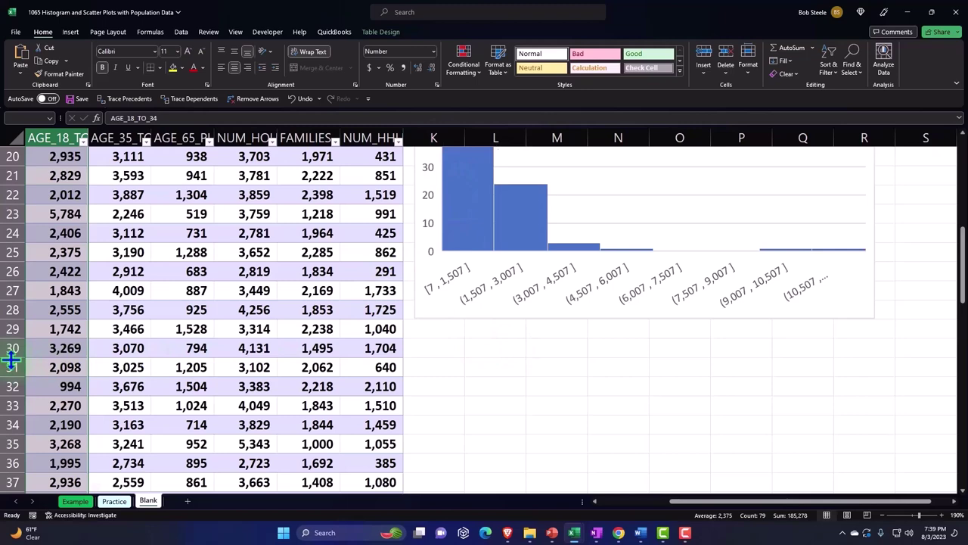
# Insert a Histogram of AGE_18_TO_34 and place it below the AGE_LESS_18 chart.
pyautogui.click(70, 32)
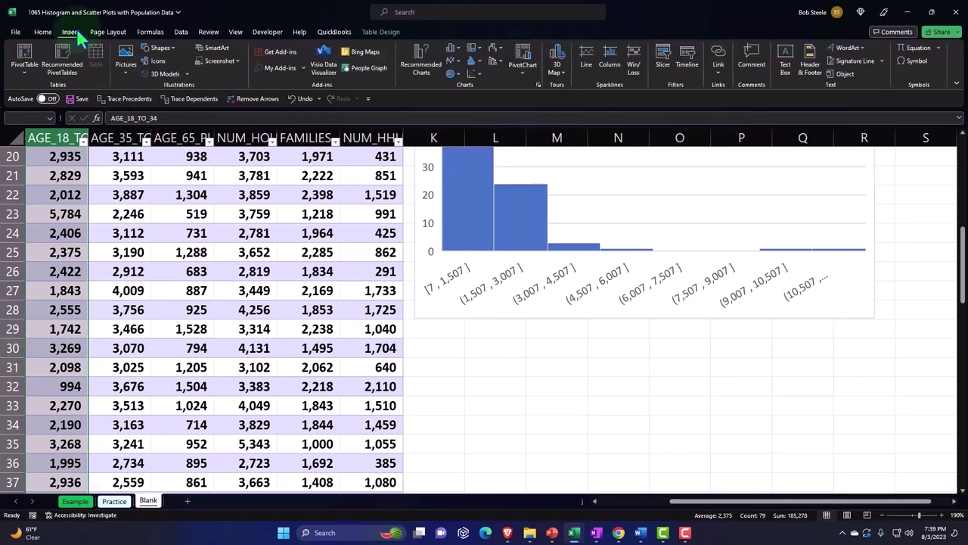
pyautogui.click(471, 65)
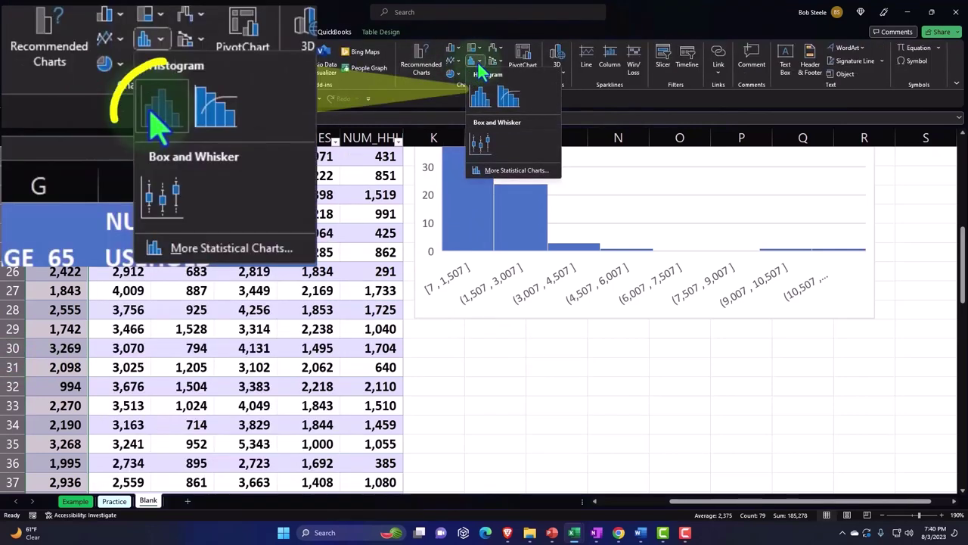
pyautogui.click(488, 102)
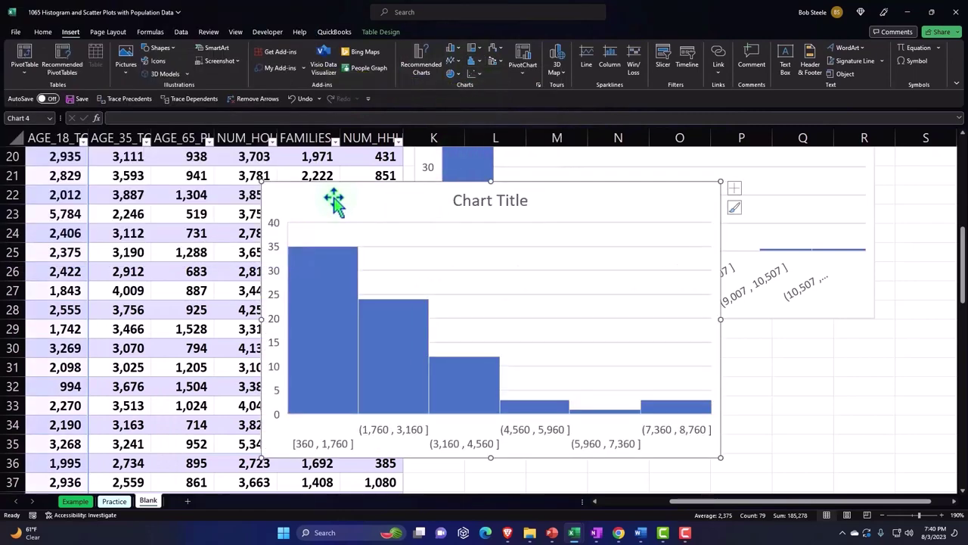
pyautogui.moveTo(330, 202)
pyautogui.mouseDown()
pyautogui.moveTo(504, 369)
pyautogui.moveTo(486, 359)
pyautogui.mouseUp()
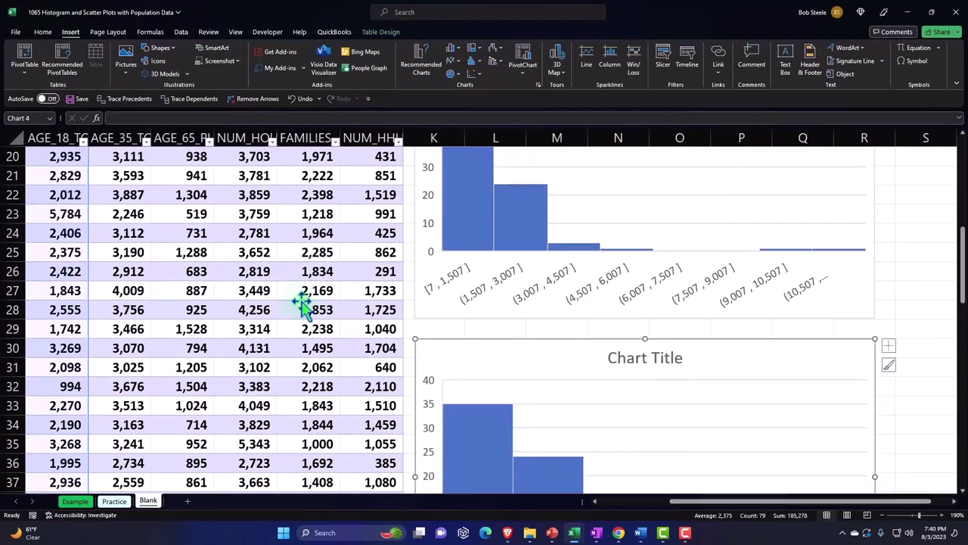
pyautogui.scroll(6, 314, 307)
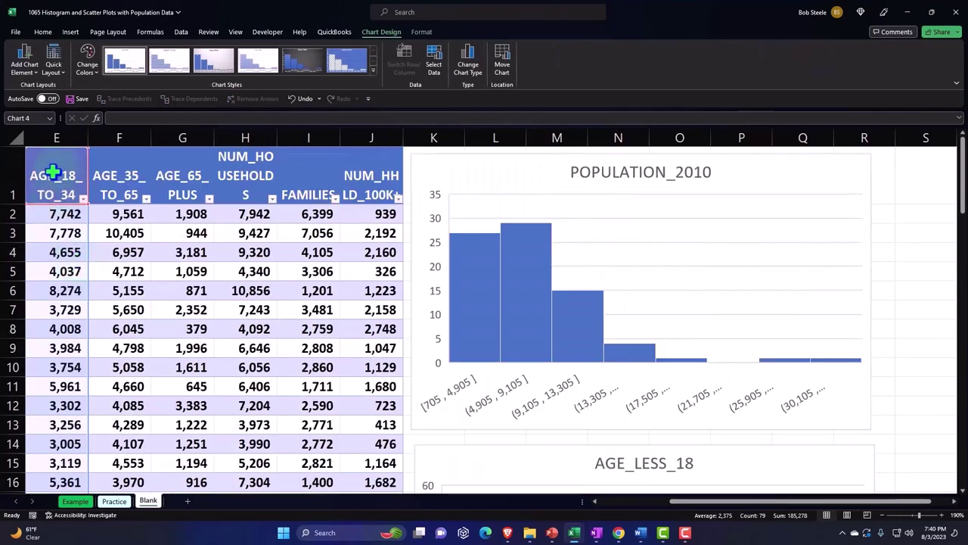
# Copy the E1 header and paste it as the chart title AGE_18_TO_34.
pyautogui.click(51, 173)
pyautogui.doubleClick(38, 176)
pyautogui.moveTo(35, 176); pyautogui.dragTo(84, 193)
pyautogui.hotkey('ctrl', 'c')
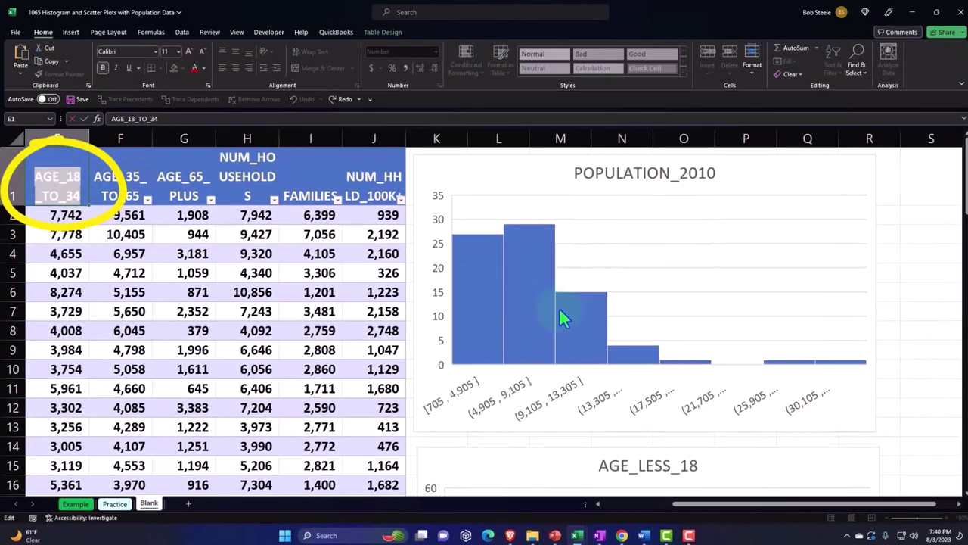
pyautogui.scroll(-3, 561, 313)
pyautogui.scroll(-3, 583, 335)
pyautogui.click(661, 395)
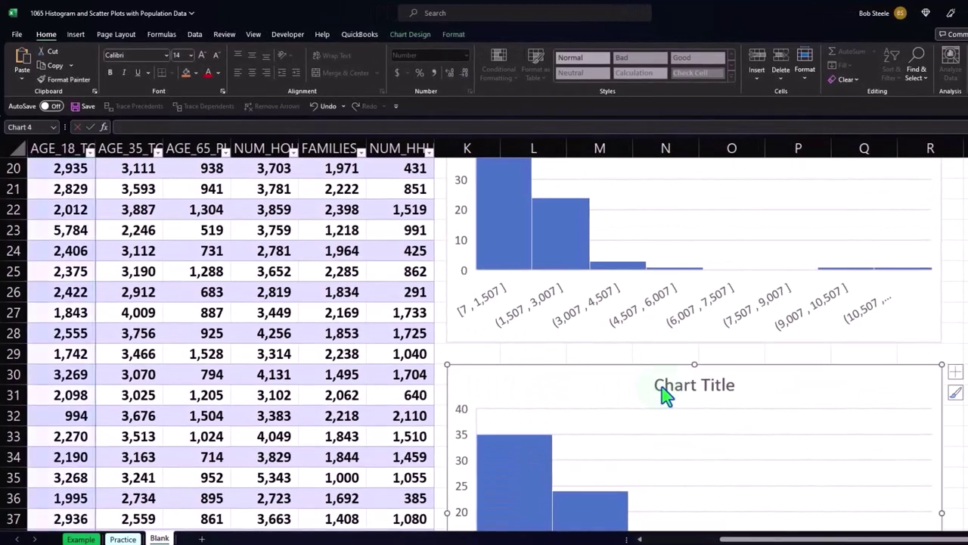
pyautogui.moveTo(657, 386); pyautogui.dragTo(732, 384)
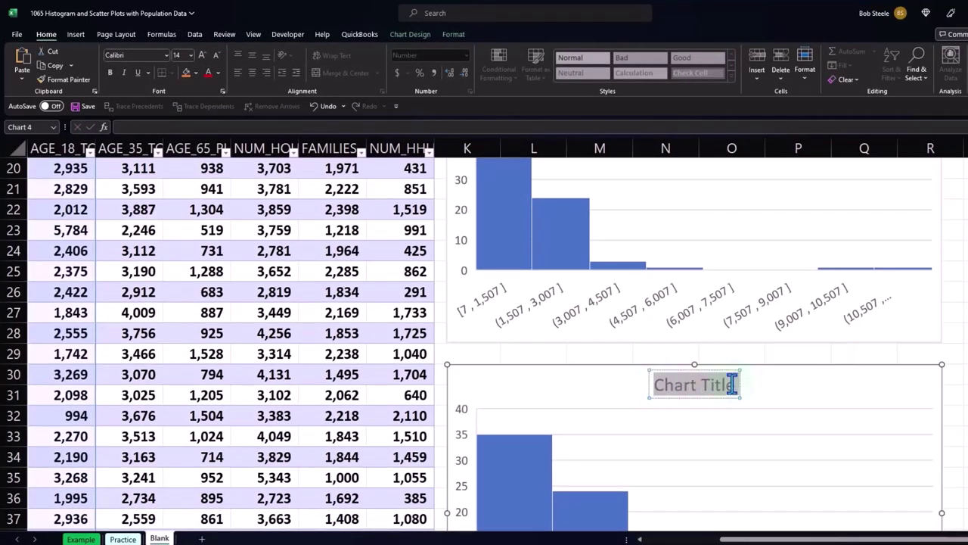
pyautogui.hotkey('ctrl', 'v')
pyautogui.click(965, 378)
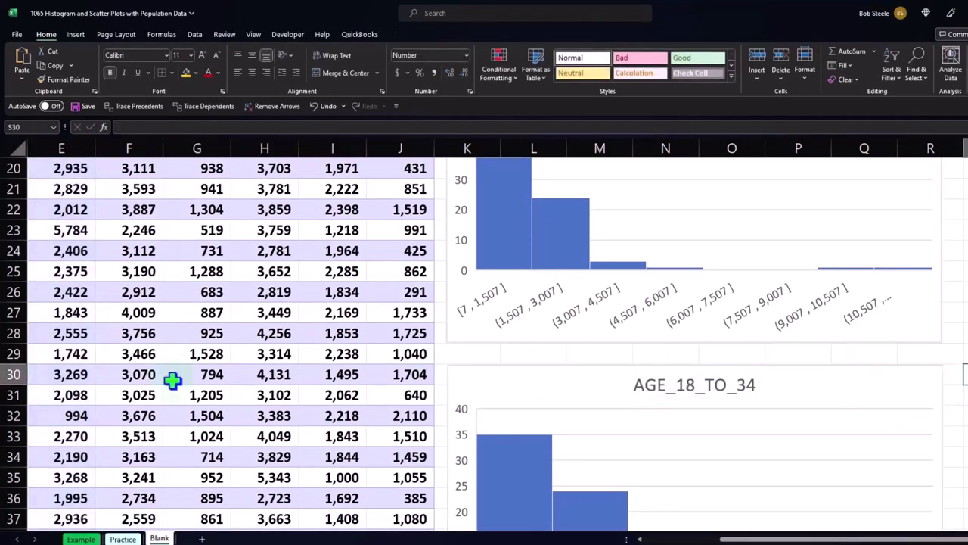
pyautogui.scroll(6, 173, 380)
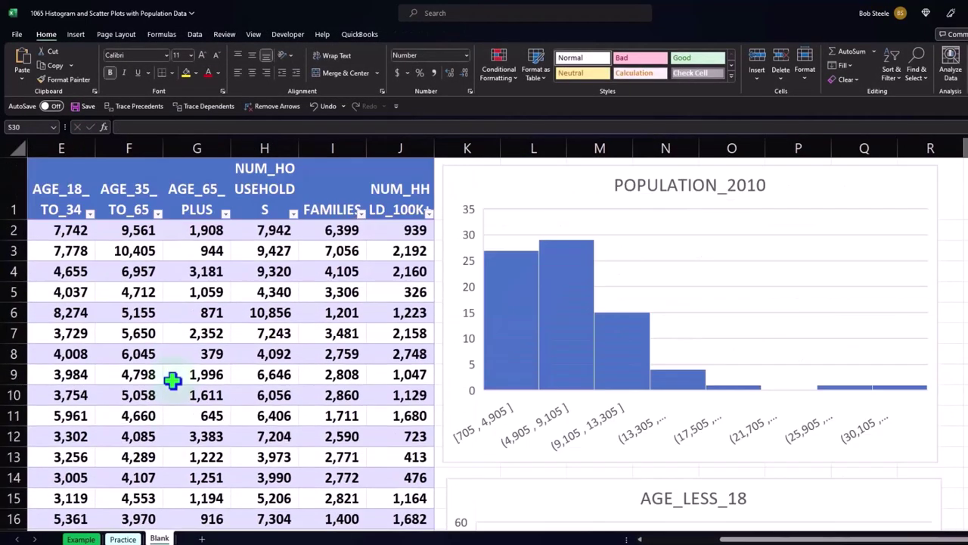
# Select the whole AGE_65_PLUS column starting from G1.
pyautogui.click(198, 195)
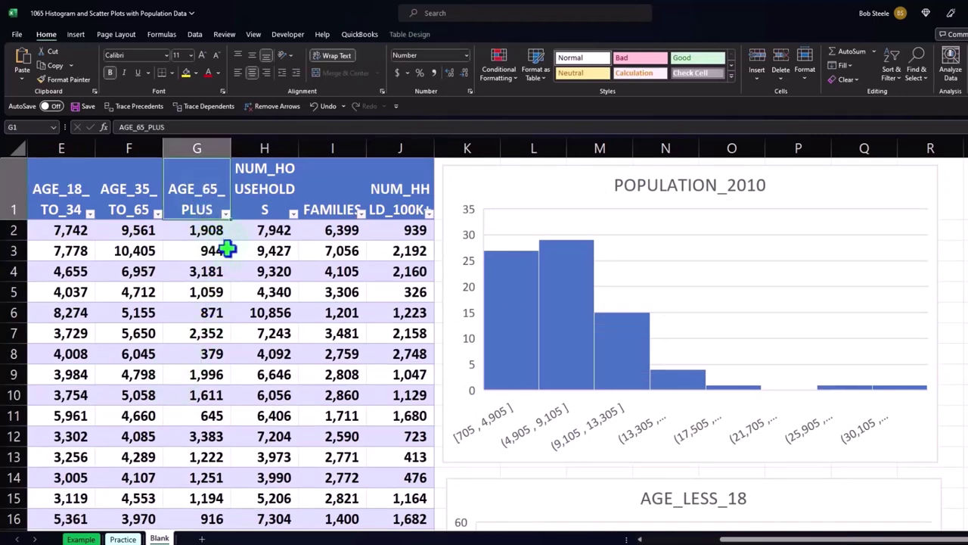
pyautogui.hotkey('ctrl', 'shift', 'Down')
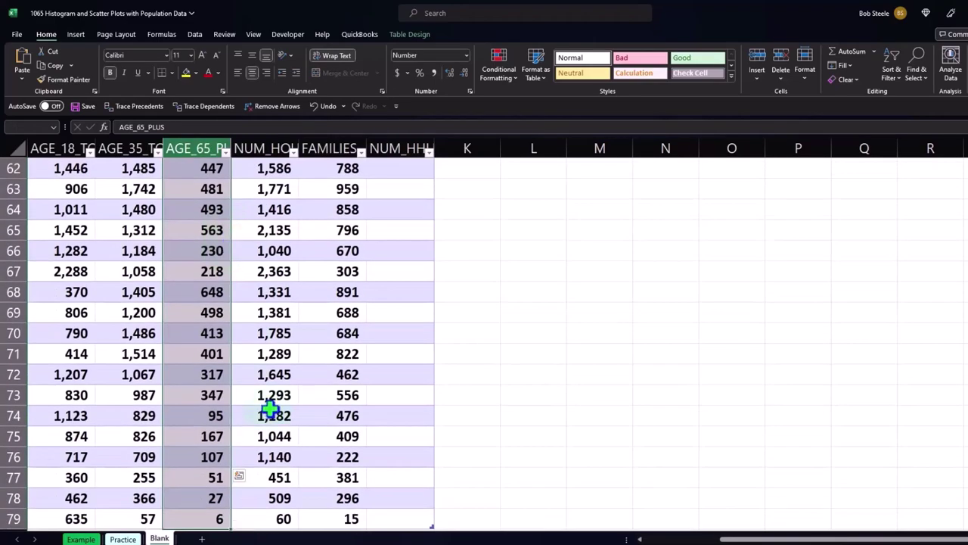
pyautogui.scroll(-1, 270, 410)
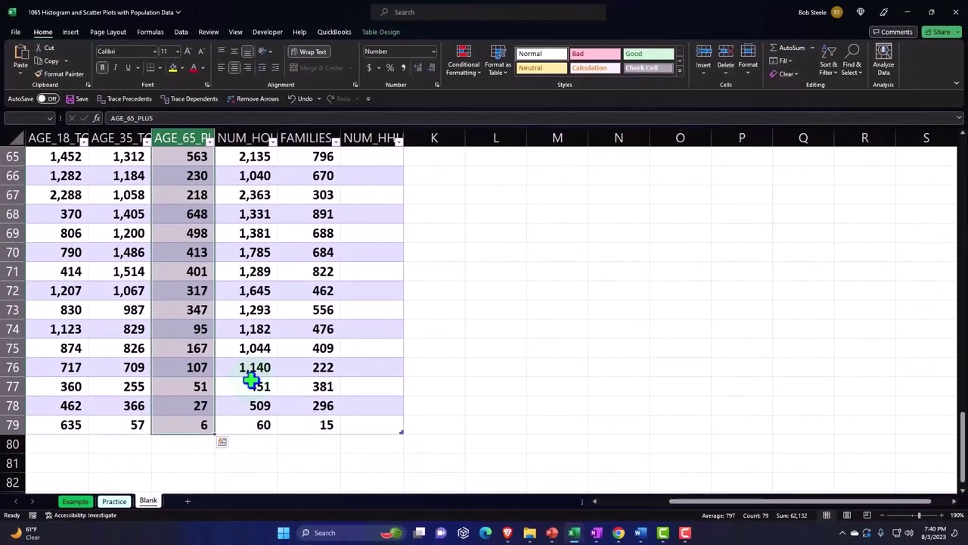
pyautogui.scroll(20, 252, 381)
pyautogui.scroll(-3, 605, 392)
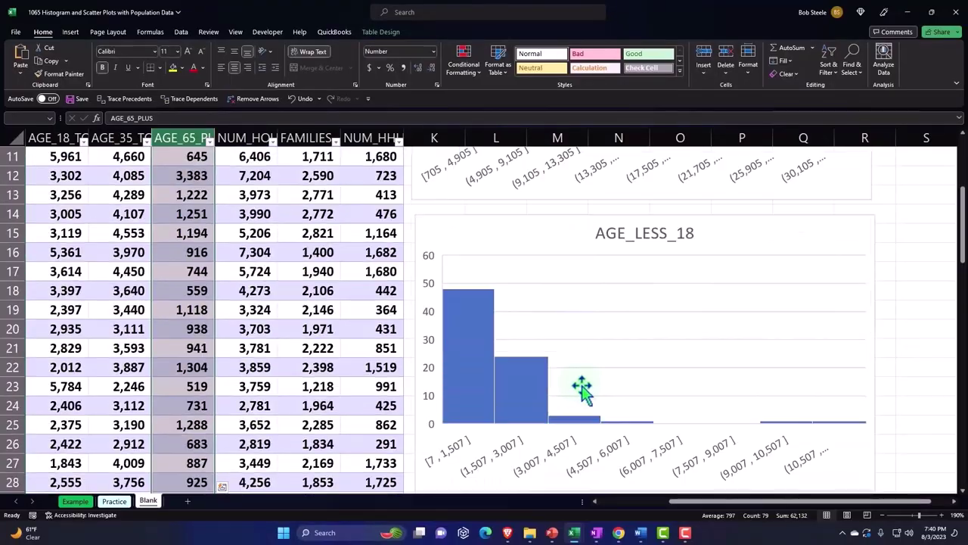
pyautogui.scroll(-3, 598, 389)
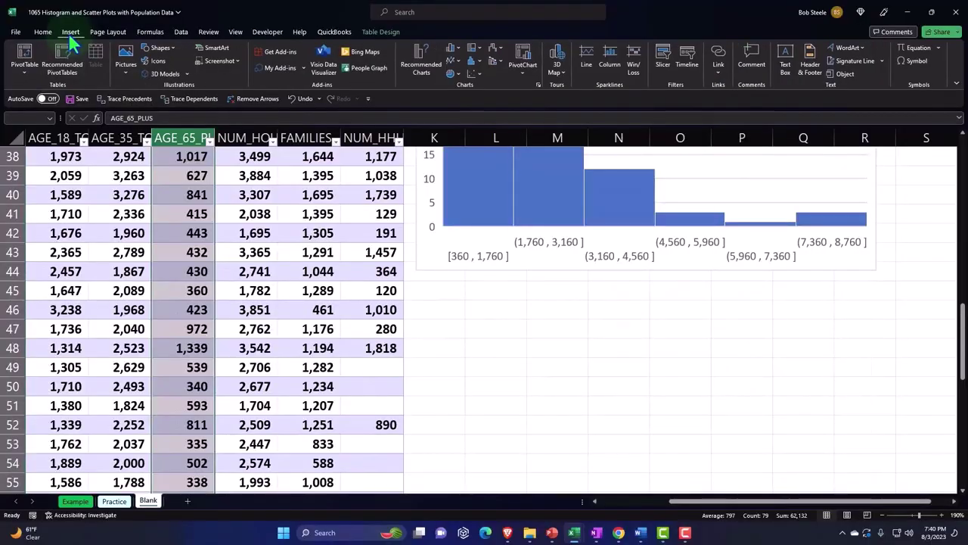
# Insert a Histogram of AGE_65_PLUS and place it below the AGE_18_TO_34 chart.
pyautogui.click(475, 73)
pyautogui.click(478, 95)
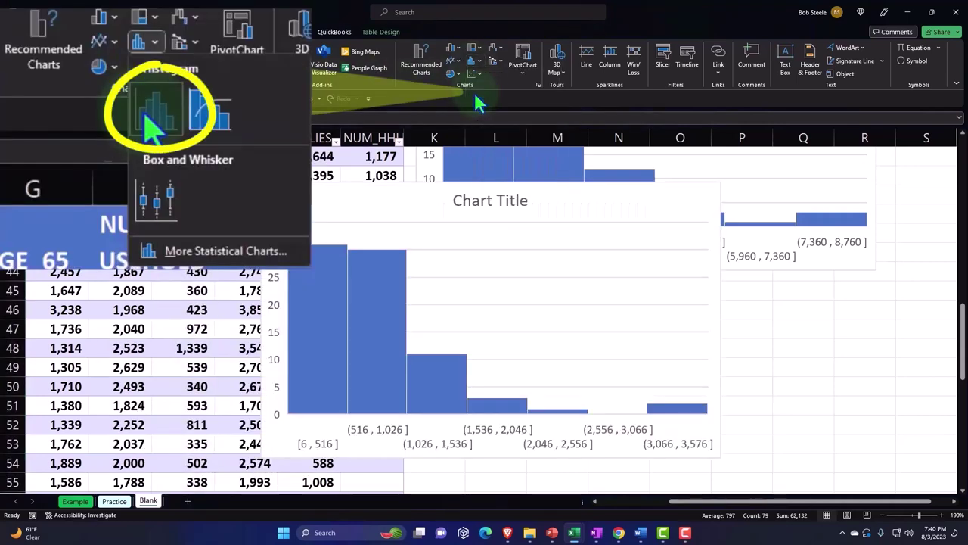
pyautogui.moveTo(318, 195)
pyautogui.mouseDown()
pyautogui.moveTo(417, 300)
pyautogui.moveTo(480, 320)
pyautogui.moveTo(472, 297)
pyautogui.mouseUp()
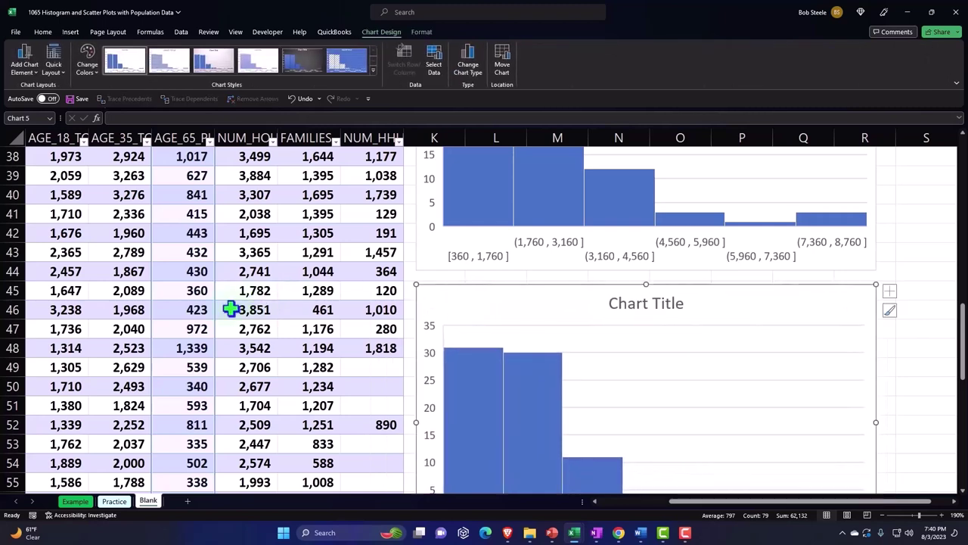
pyautogui.scroll(7, 227, 309)
pyautogui.scroll(5, 229, 312)
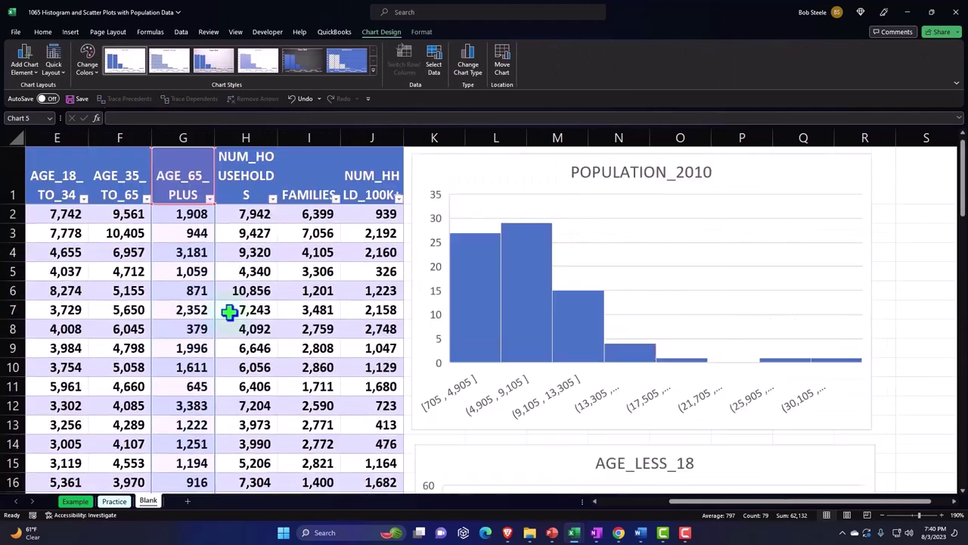
# Retitle the new histogram AGE_65_PLUS.
pyautogui.click(165, 176)
pyautogui.doubleClick(182, 185)
pyautogui.moveTo(160, 176); pyautogui.dragTo(203, 196)
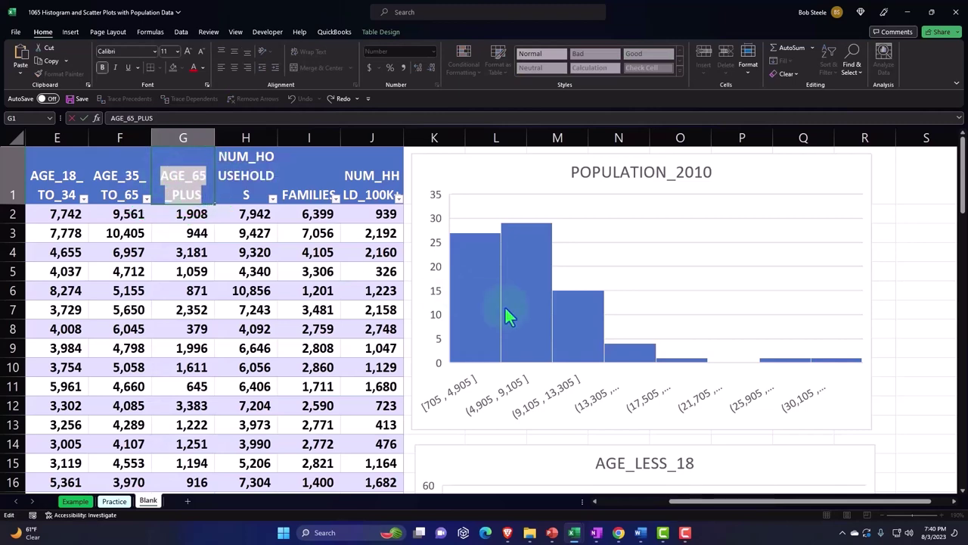
pyautogui.scroll(-3, 517, 309)
pyautogui.scroll(-4, 519, 313)
pyautogui.scroll(-1, 519, 318)
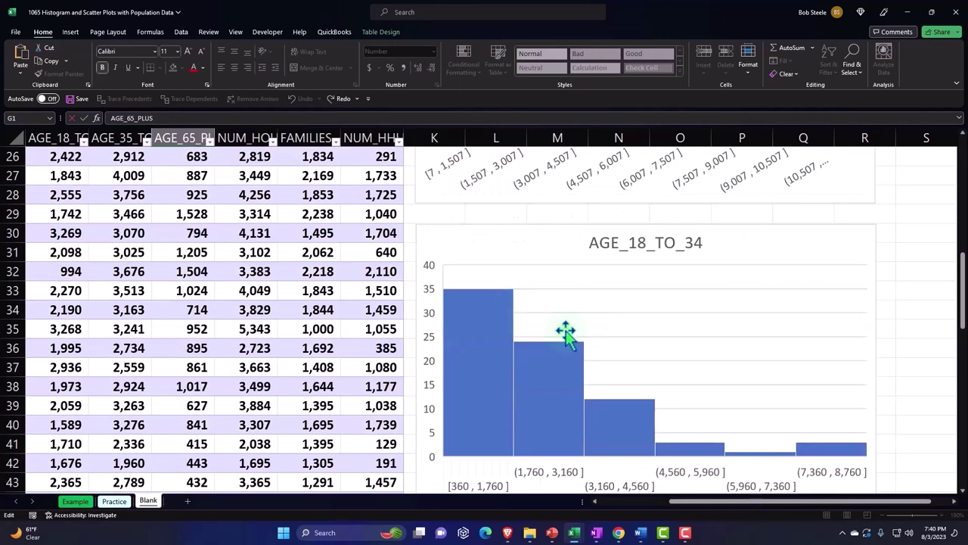
pyautogui.scroll(-4, 566, 333)
pyautogui.click(611, 304)
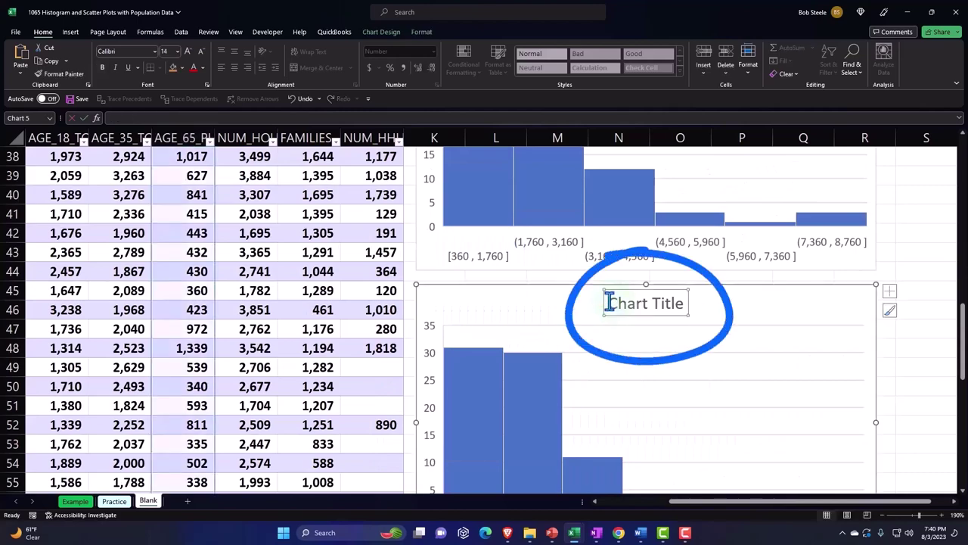
pyautogui.tripleClick(642, 304)
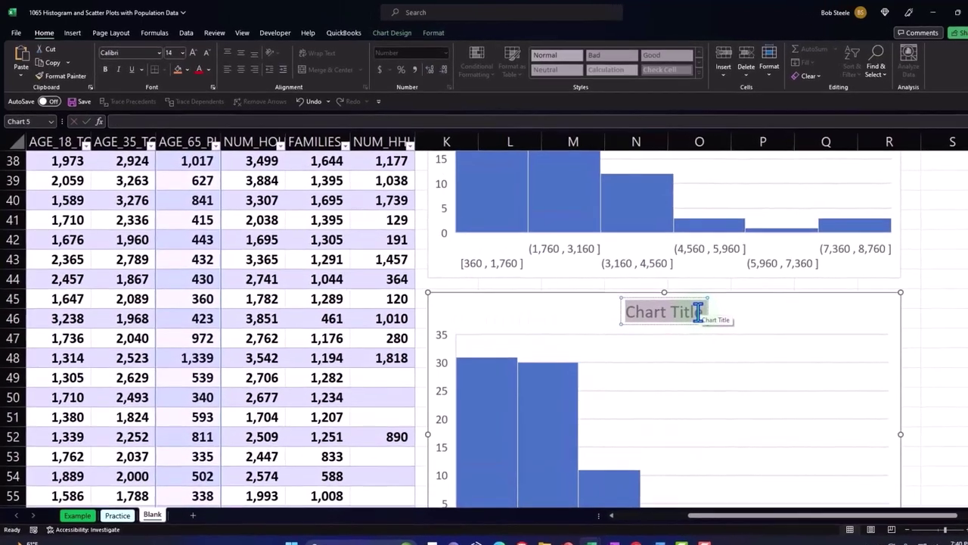
pyautogui.write('AGE_65_PLUS')
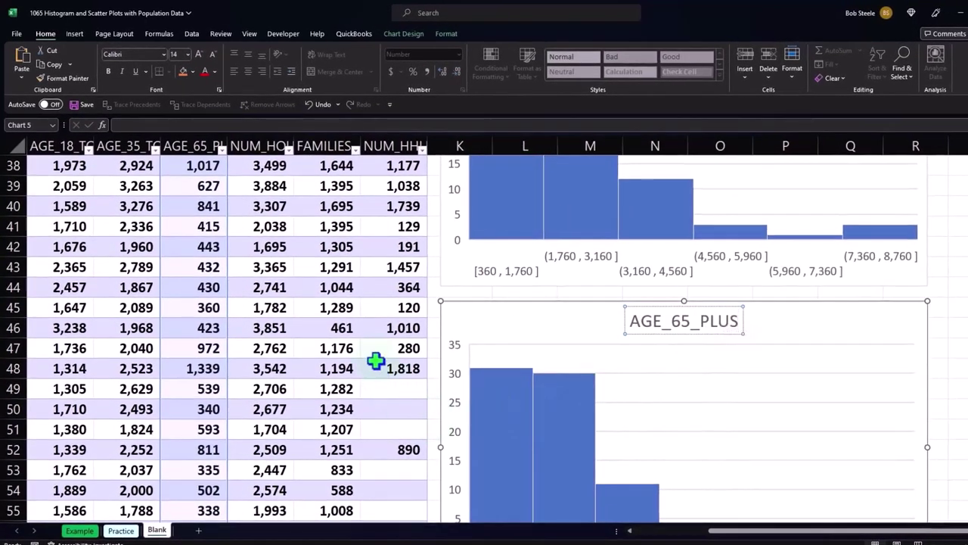
pyautogui.click(372, 356)
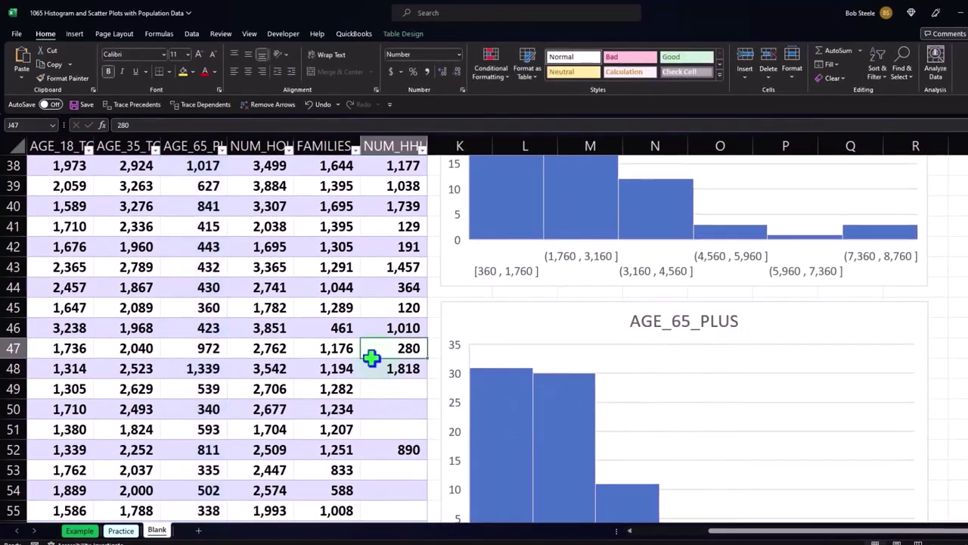
pyautogui.scroll(4, 320, 381)
pyautogui.scroll(7, 320, 381)
pyautogui.scroll(2, 317, 383)
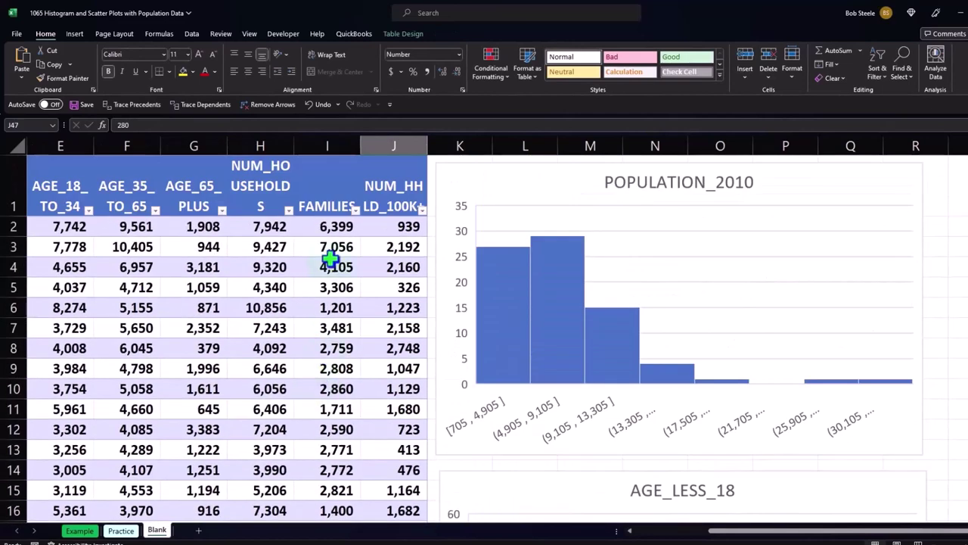
# Select the whole NUM_HOUSEHOLDS column starting from H1.
pyautogui.click(262, 185)
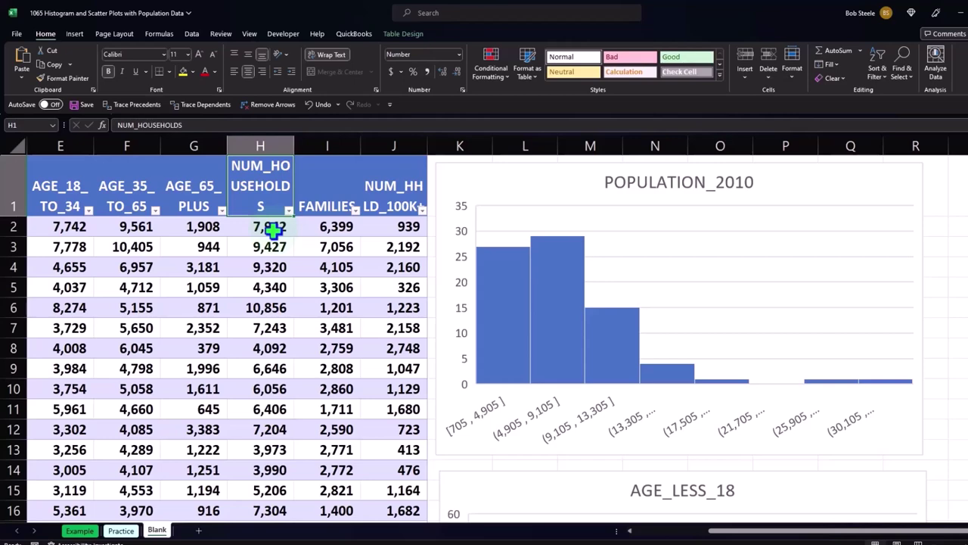
pyautogui.hotkey('ctrl', 'shift', 'Down')
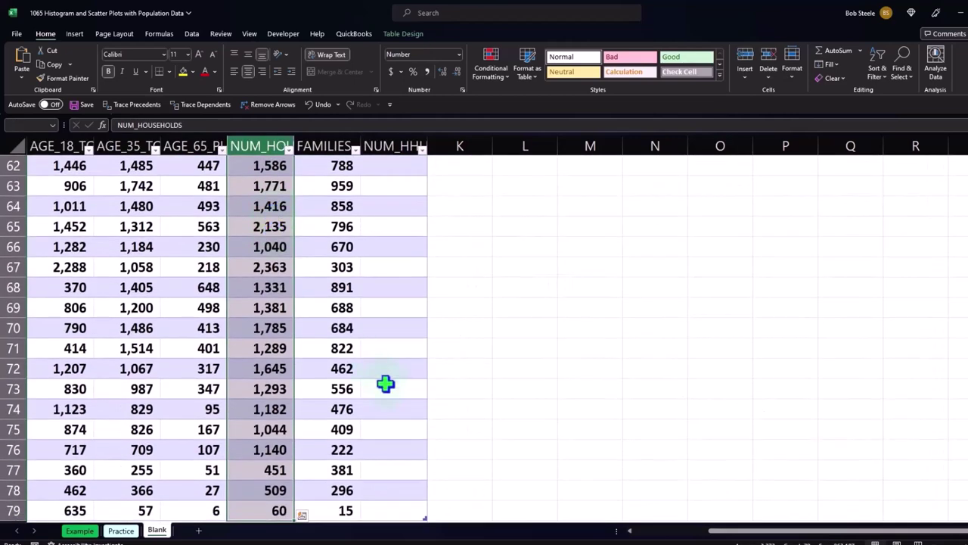
pyautogui.scroll(-1, 386, 384)
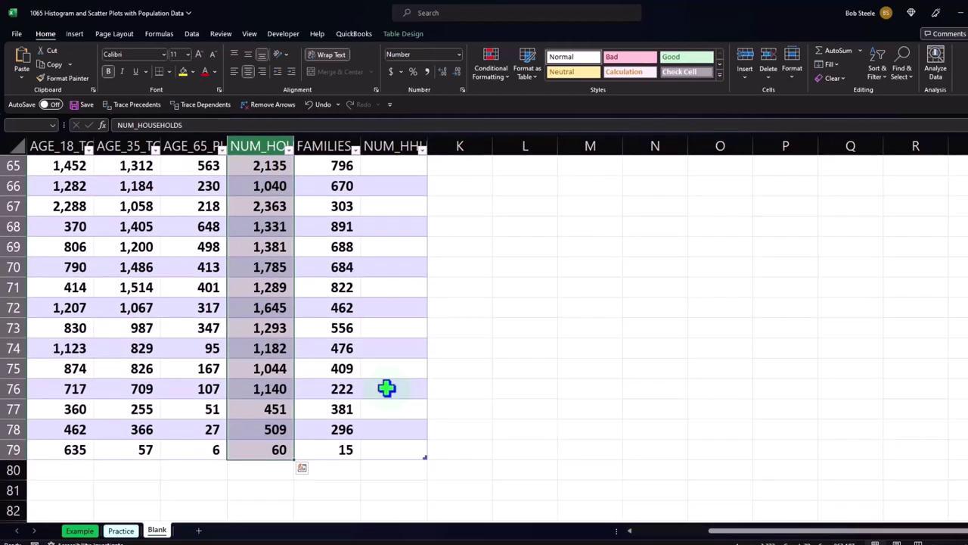
pyautogui.scroll(20, 386, 388)
pyautogui.scroll(1, 386, 389)
pyautogui.scroll(-7, 615, 384)
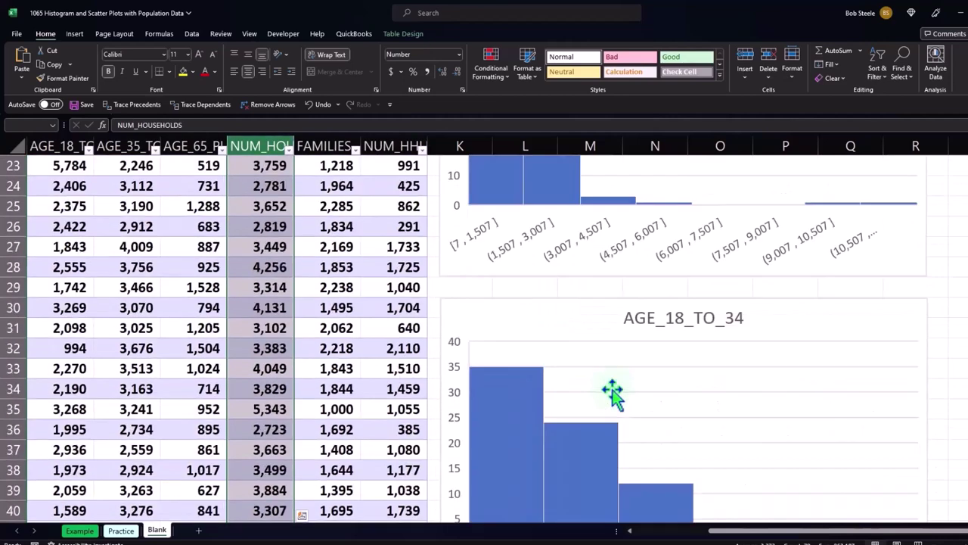
pyautogui.scroll(-6, 613, 391)
pyautogui.scroll(-5, 612, 391)
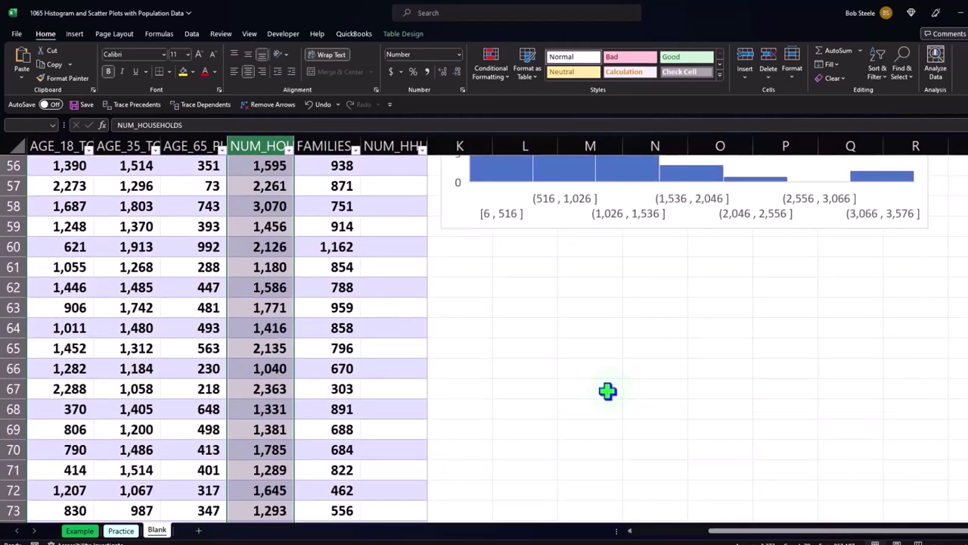
# Insert a Histogram of the NUM_HOUSEHOLDS data.
pyautogui.click(78, 32)
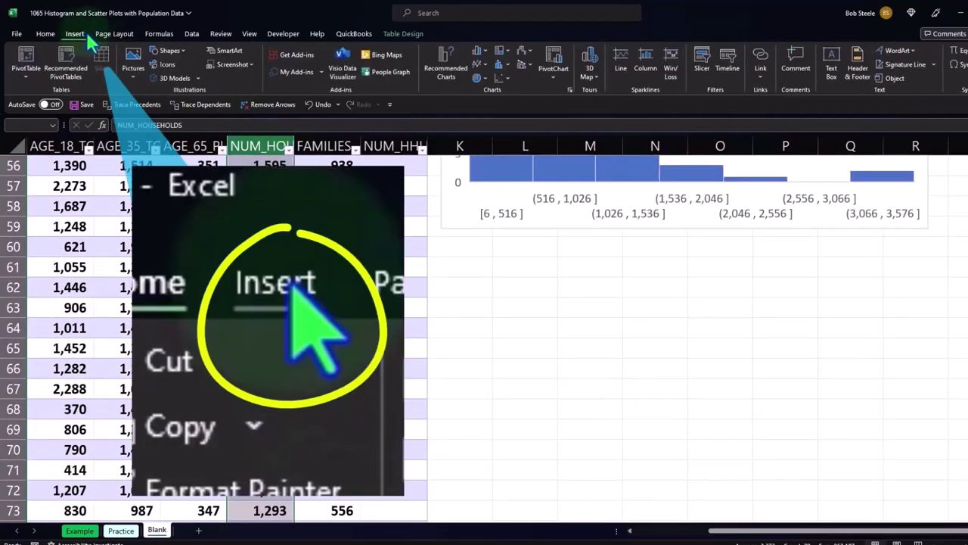
pyautogui.click(502, 67)
pyautogui.click(510, 95)
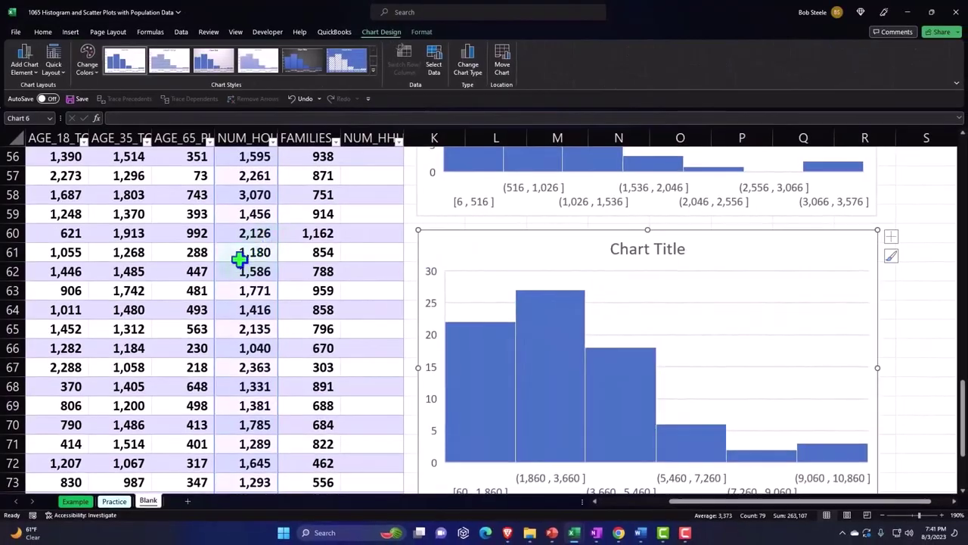
pyautogui.scroll(9, 239, 260)
pyautogui.scroll(8, 238, 260)
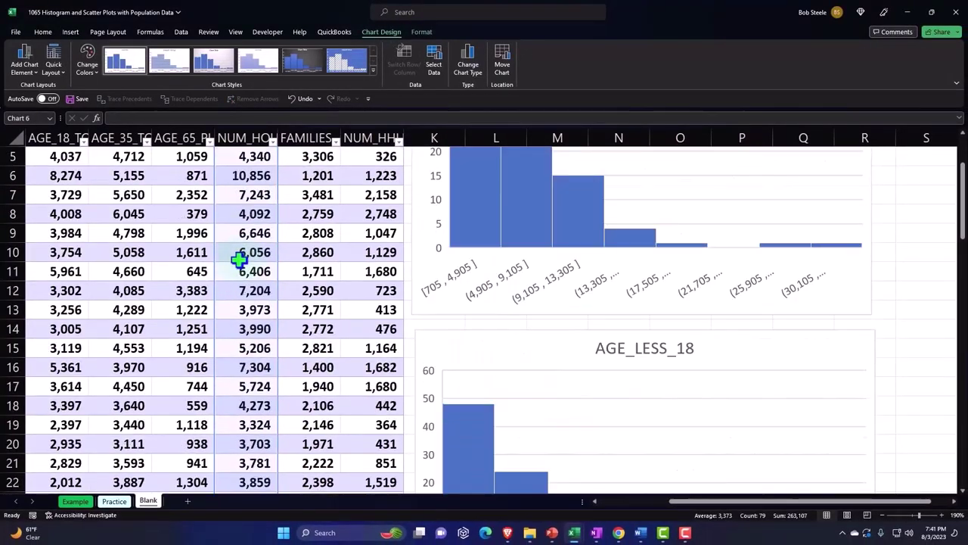
pyautogui.scroll(2, 238, 260)
# Retitle the new histogram NUM_HOUSEHOLDS.
pyautogui.click(243, 158)
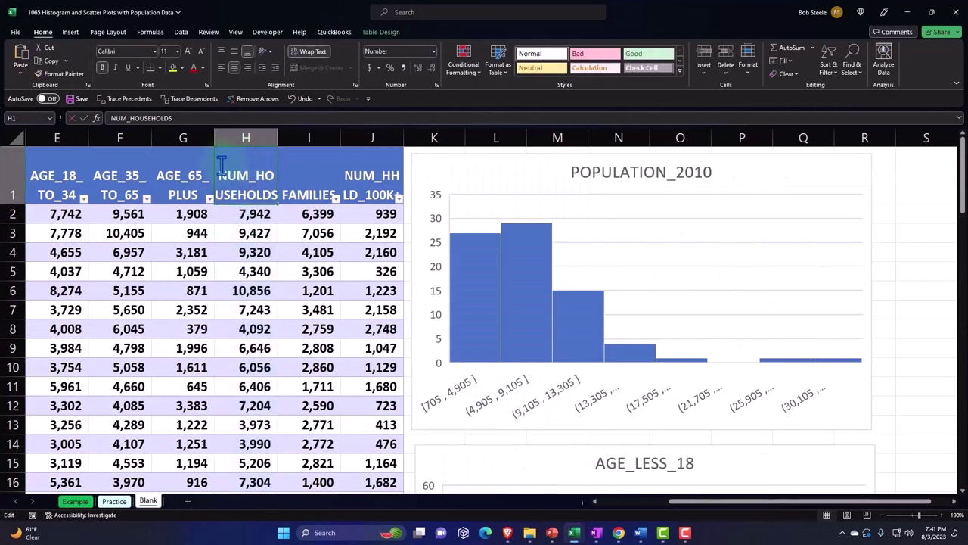
pyautogui.doubleClick(219, 171)
pyautogui.moveTo(220, 170); pyautogui.dragTo(278, 200)
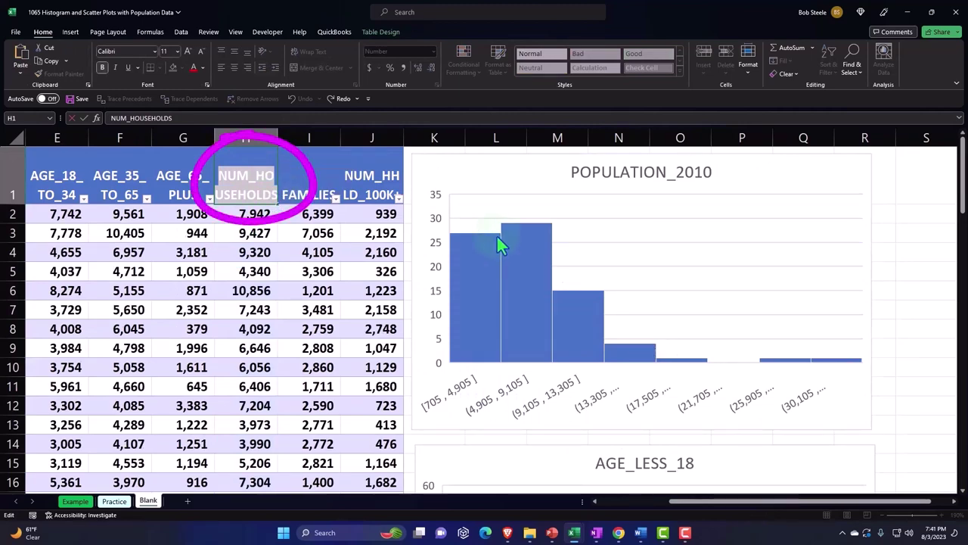
pyautogui.moveTo(497, 245)
pyautogui.scroll(-5, 497, 243)
pyautogui.scroll(-5, 497, 243)
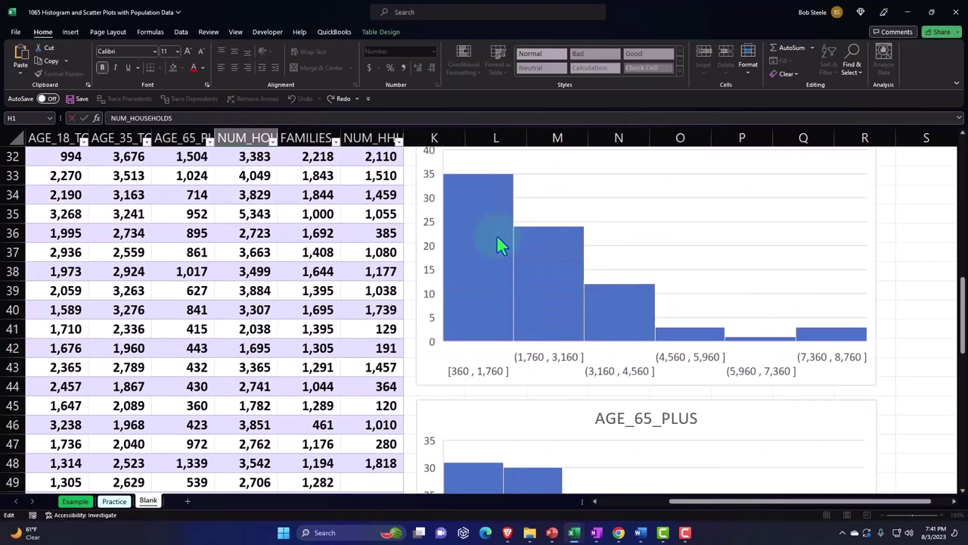
pyautogui.scroll(-8, 497, 243)
pyautogui.scroll(-1, 529, 250)
pyautogui.doubleClick(624, 198)
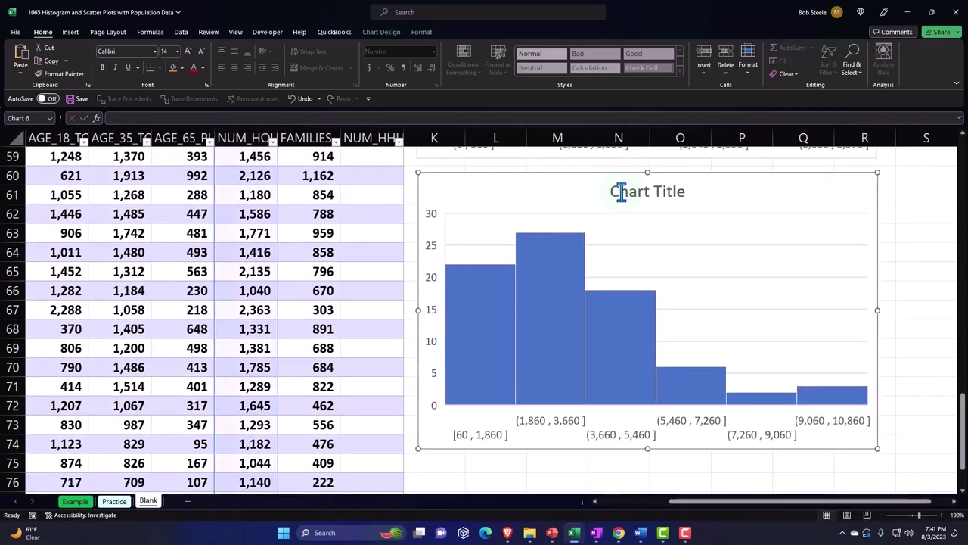
pyautogui.moveTo(611, 192); pyautogui.dragTo(670, 191)
pyautogui.write('NUM_HOUSEHOLDS')
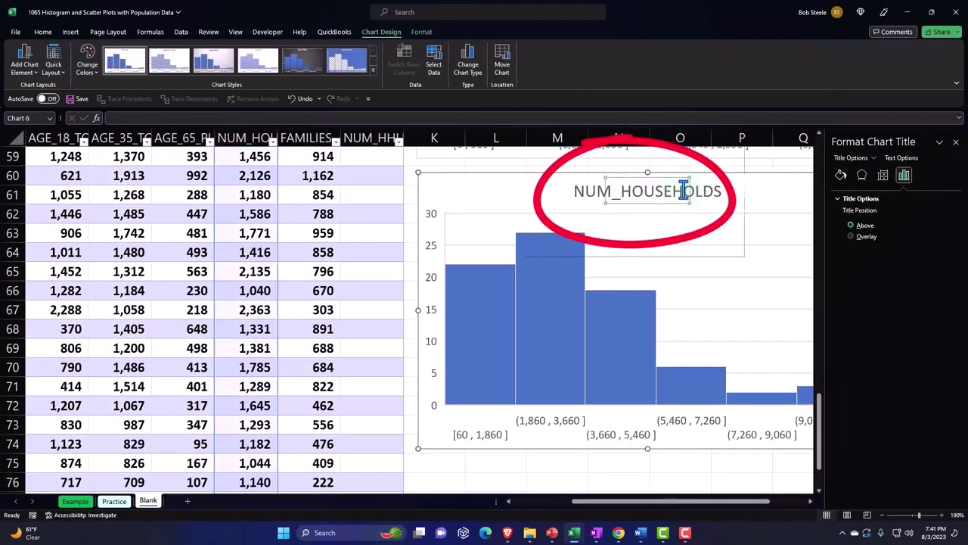
pyautogui.click(956, 141)
pyautogui.click(413, 270)
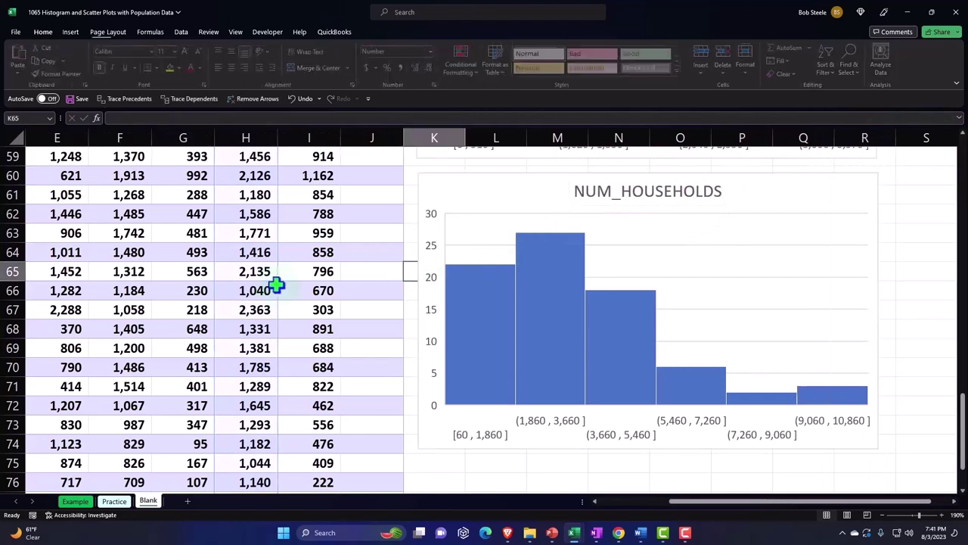
pyautogui.scroll(5, 276, 283)
pyautogui.scroll(10, 277, 283)
pyautogui.scroll(4, 277, 284)
# Select the whole FAMILIES column starting from I1.
pyautogui.scroll(1, 277, 284)
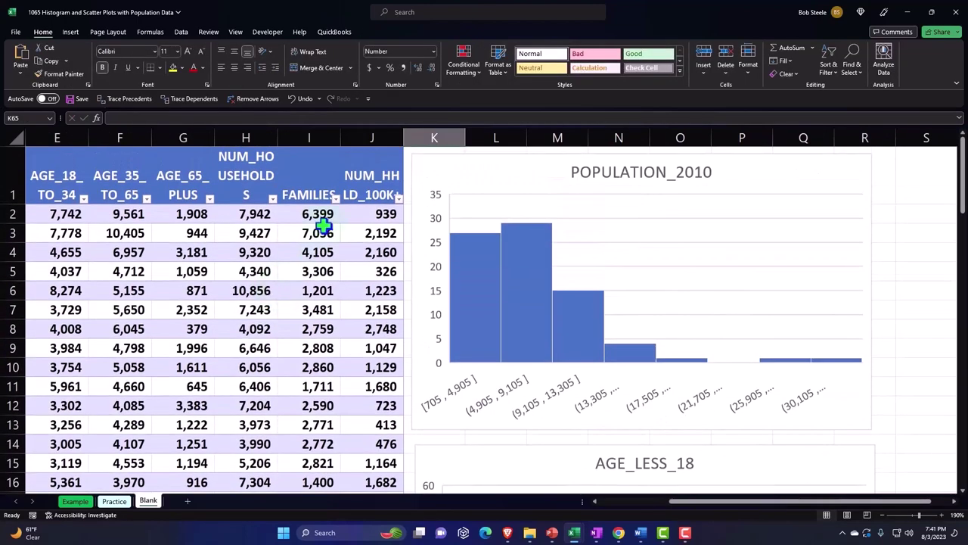
pyautogui.click(316, 185)
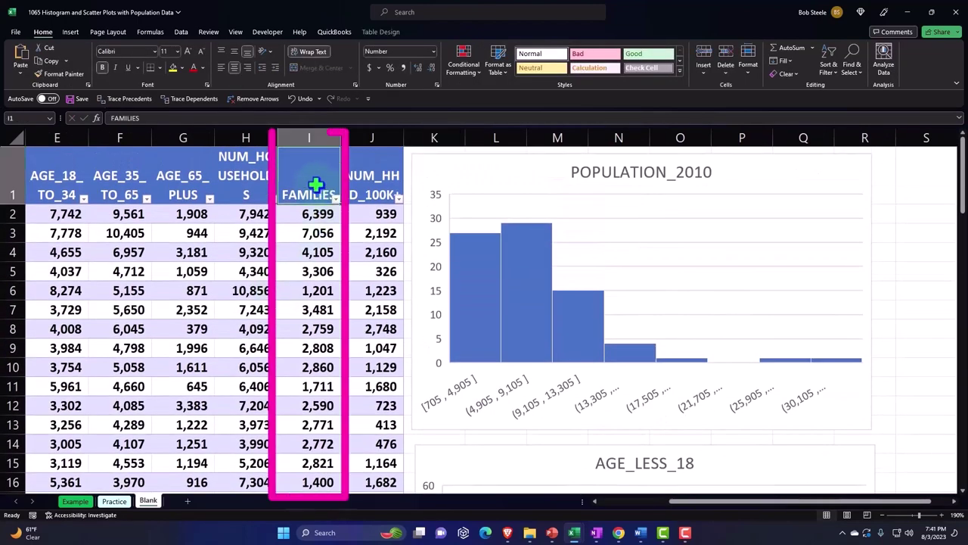
pyautogui.hotkey('ctrl', 'shift', 'Down')
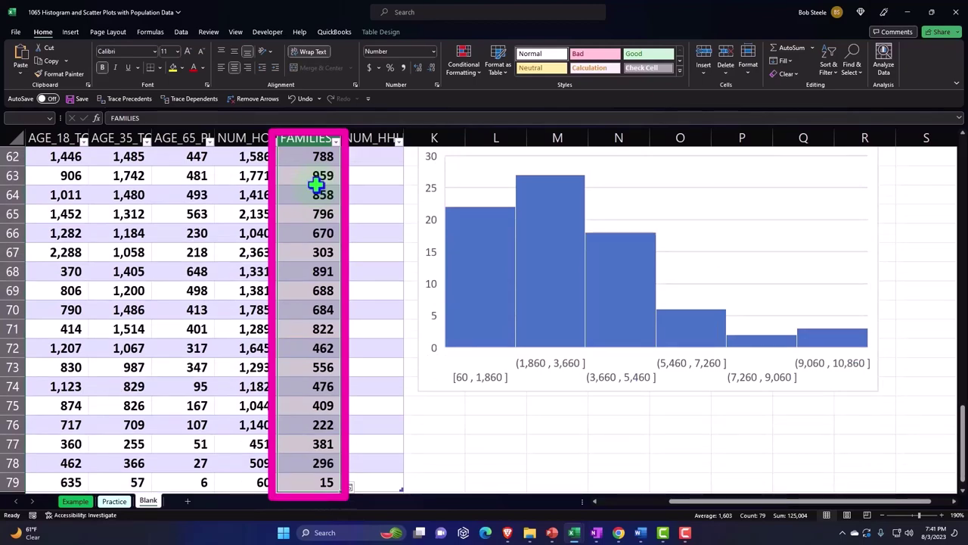
pyautogui.hotkey('ctrl', 'BackSpace')
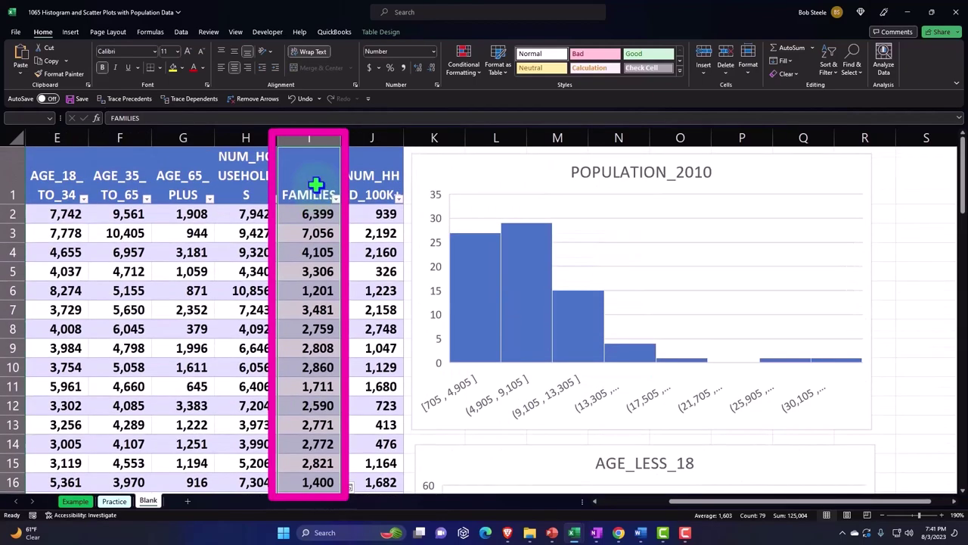
pyautogui.scroll(-7, 610, 346)
pyautogui.scroll(-6, 633, 367)
pyautogui.scroll(-7, 644, 374)
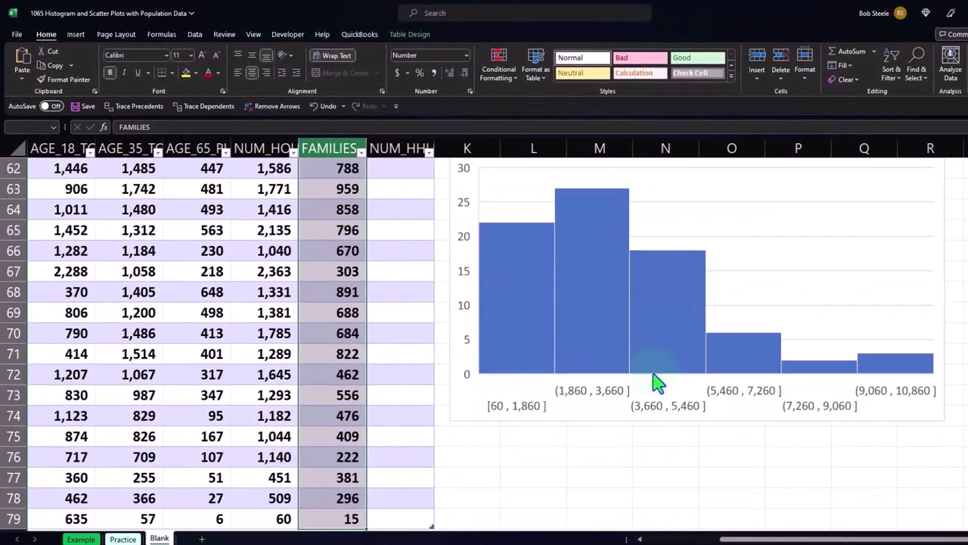
pyautogui.scroll(-4, 656, 382)
pyautogui.scroll(2, 548, 313)
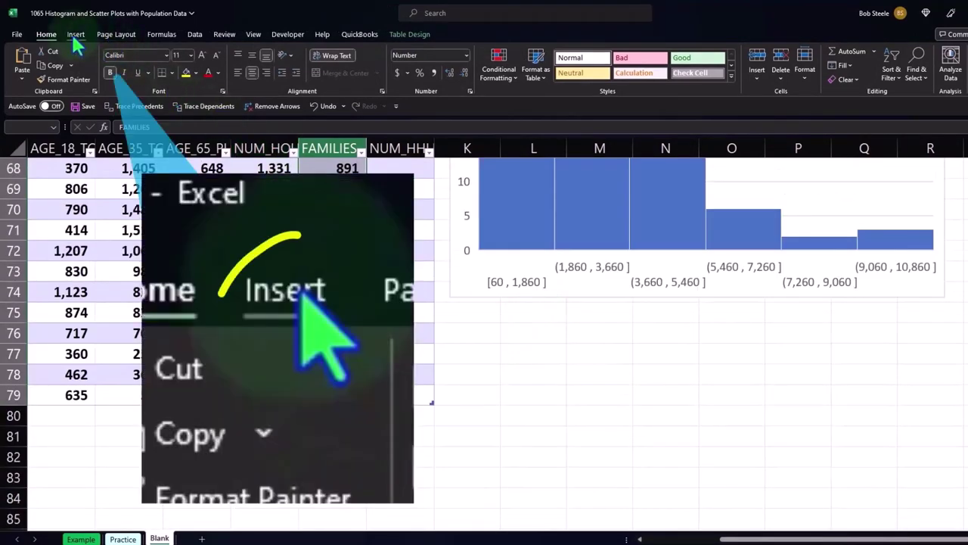
# Insert a Histogram of FAMILIES and place it below the NUM_HOUSEHOLDS chart.
pyautogui.click(74, 34)
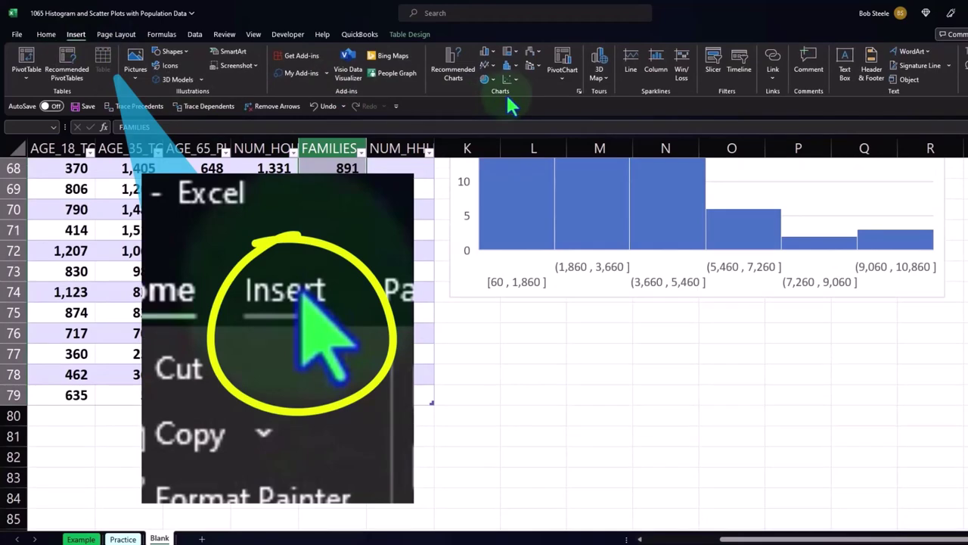
pyautogui.click(507, 65)
pyautogui.click(519, 110)
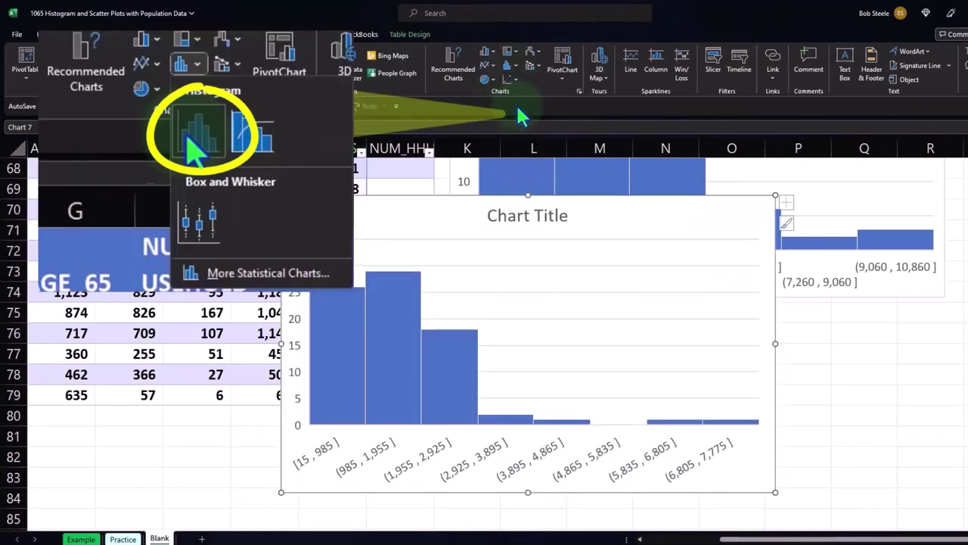
pyautogui.moveTo(310, 210); pyautogui.dragTo(485, 335)
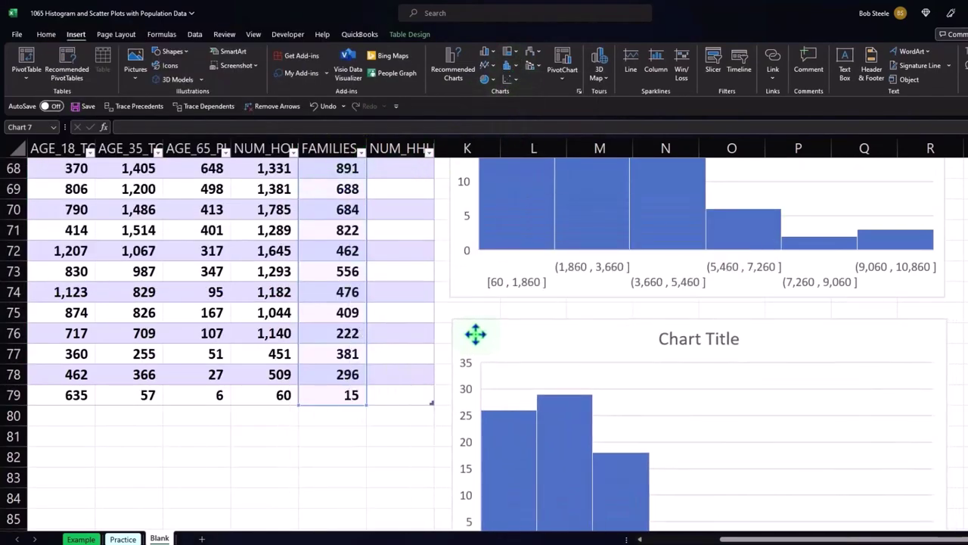
pyautogui.scroll(6, 344, 279)
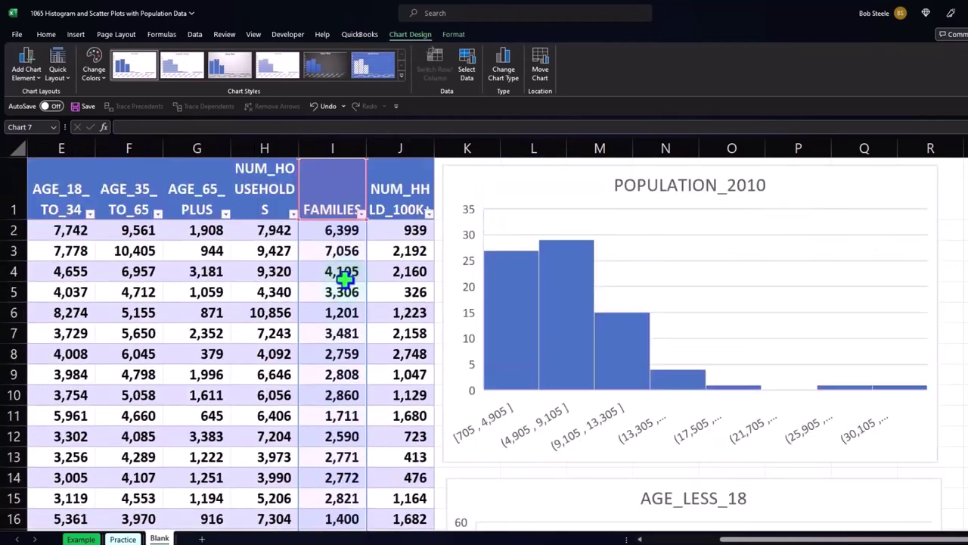
# Retitle the new histogram FAMILIES.
pyautogui.click(325, 211)
pyautogui.doubleClick(353, 211)
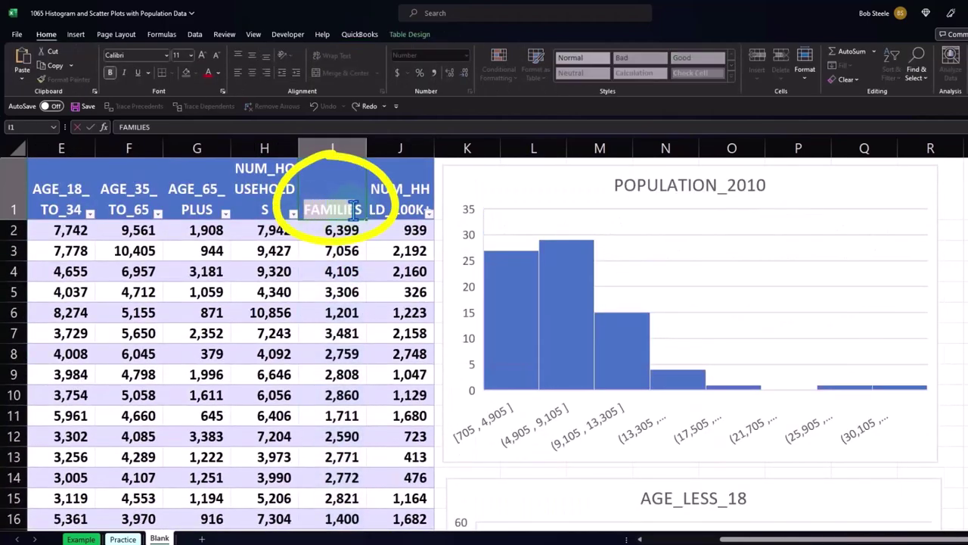
pyautogui.scroll(-7, 517, 267)
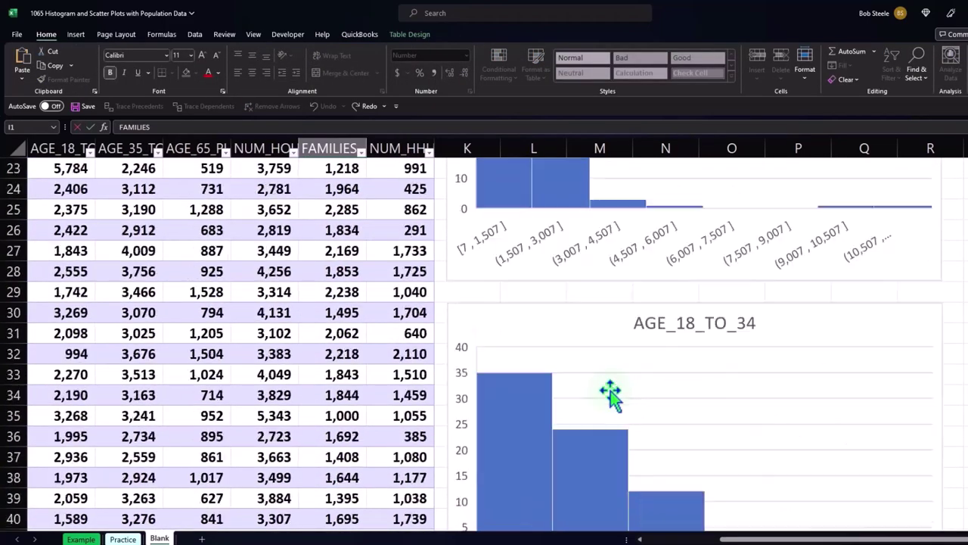
pyautogui.scroll(-11, 610, 394)
pyautogui.scroll(-11, 616, 393)
pyautogui.scroll(4, 648, 359)
pyautogui.scroll(2, 655, 310)
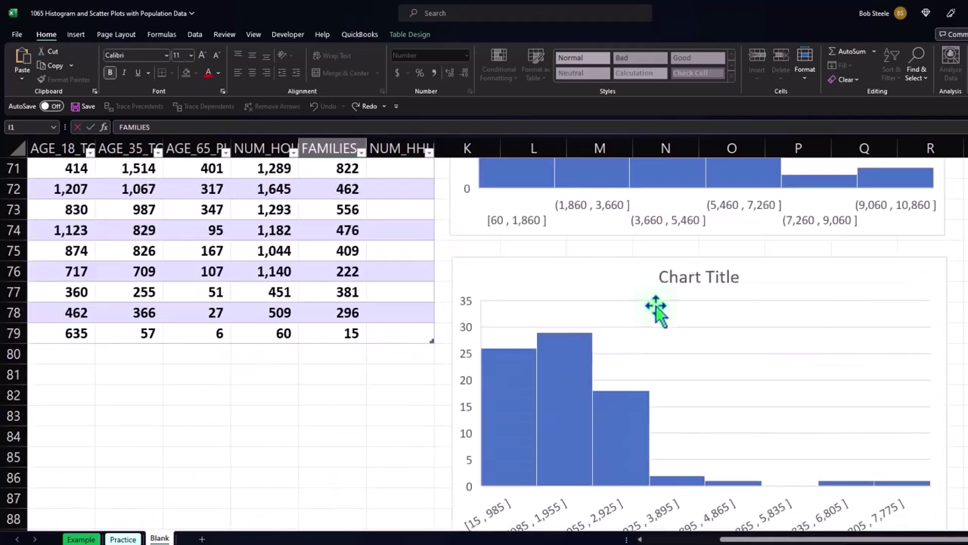
pyautogui.click(663, 278)
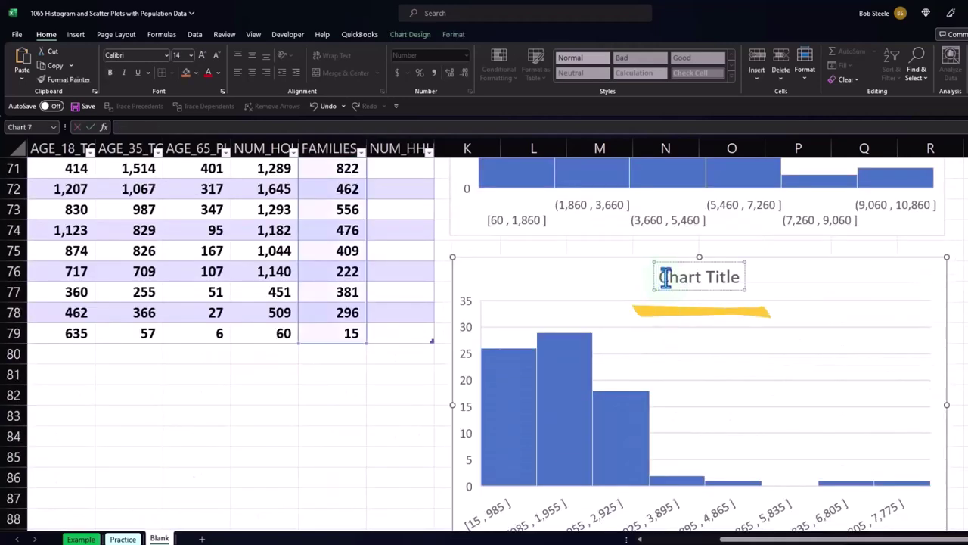
pyautogui.moveTo(665, 278); pyautogui.dragTo(735, 277)
pyautogui.write('FAMILIES')
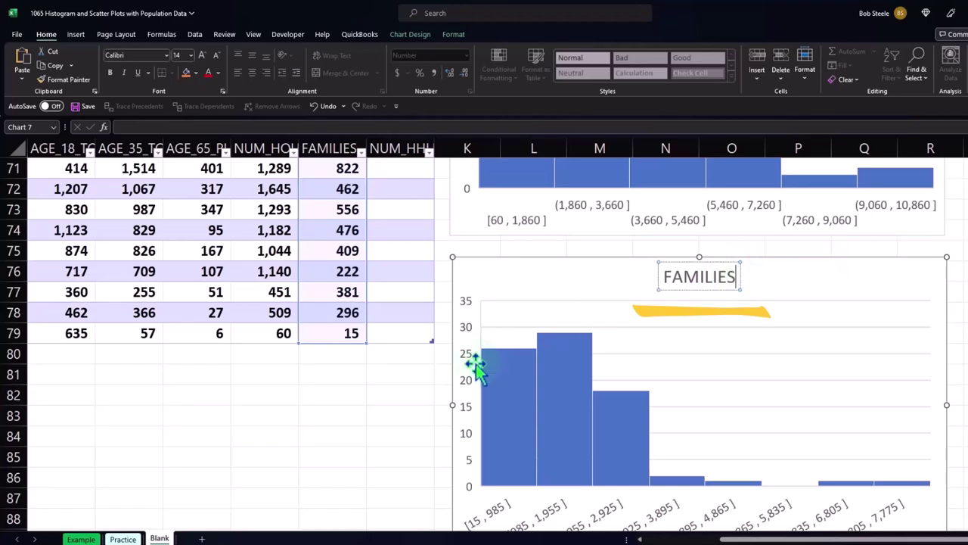
pyautogui.click(379, 395)
pyautogui.scroll(6, 379, 399)
pyautogui.scroll(9, 371, 396)
pyautogui.scroll(9, 378, 355)
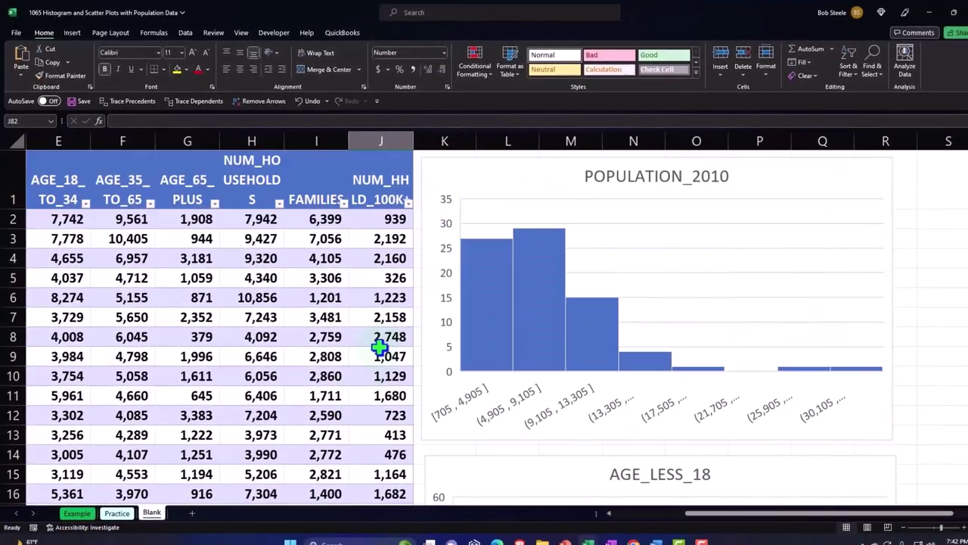
# Select the NUM_HHLD_100K+ column data down to row 79 (J2:J79).
pyautogui.click(380, 186)
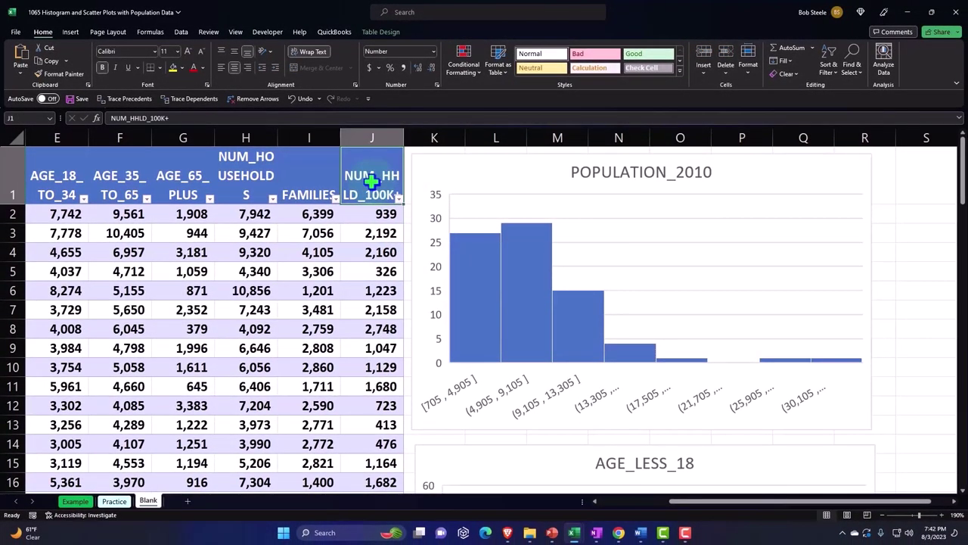
pyautogui.hotkey('ctrl', 'shift', 'Down')
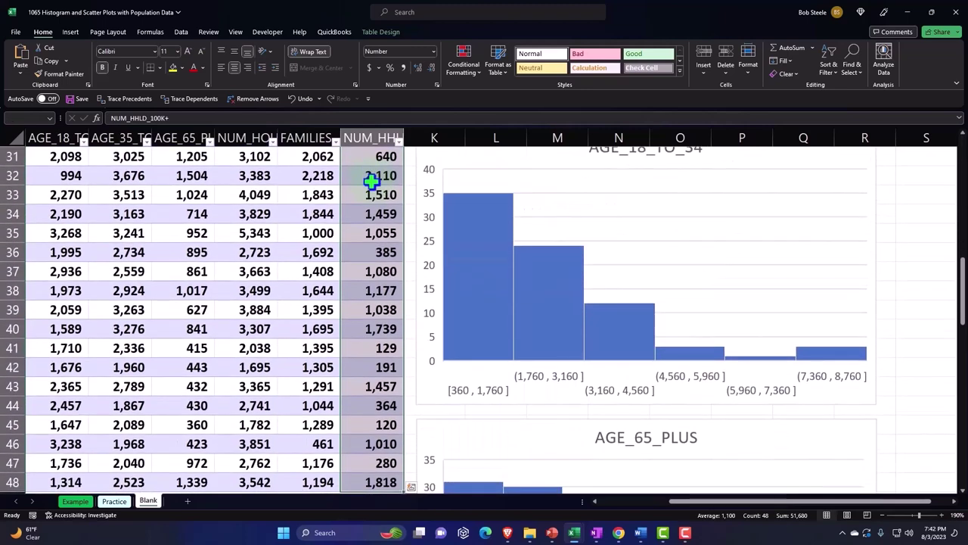
pyautogui.scroll(-2, 416, 257)
pyautogui.scroll(-3, 421, 272)
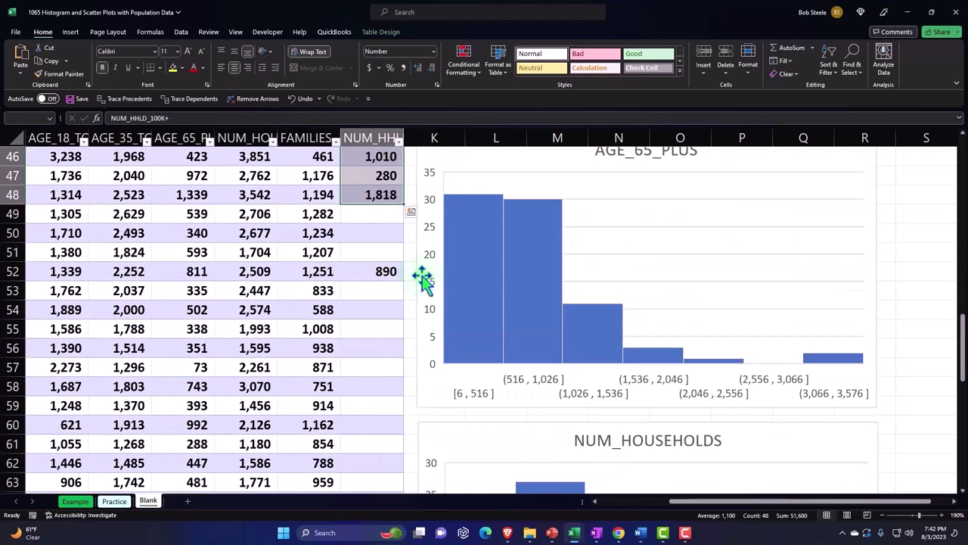
pyautogui.hotkey('ctrl', 'shift', 'Down')
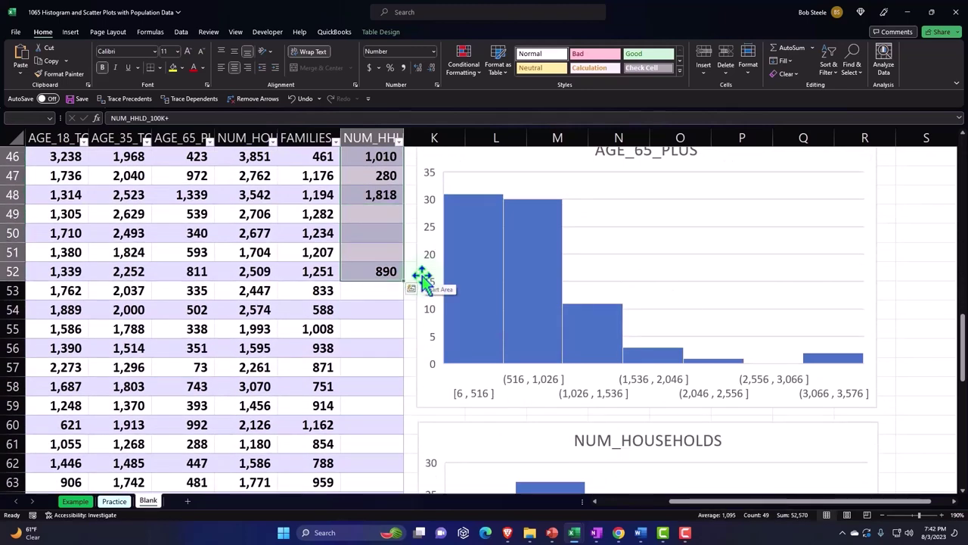
pyautogui.scroll(-5, 423, 278)
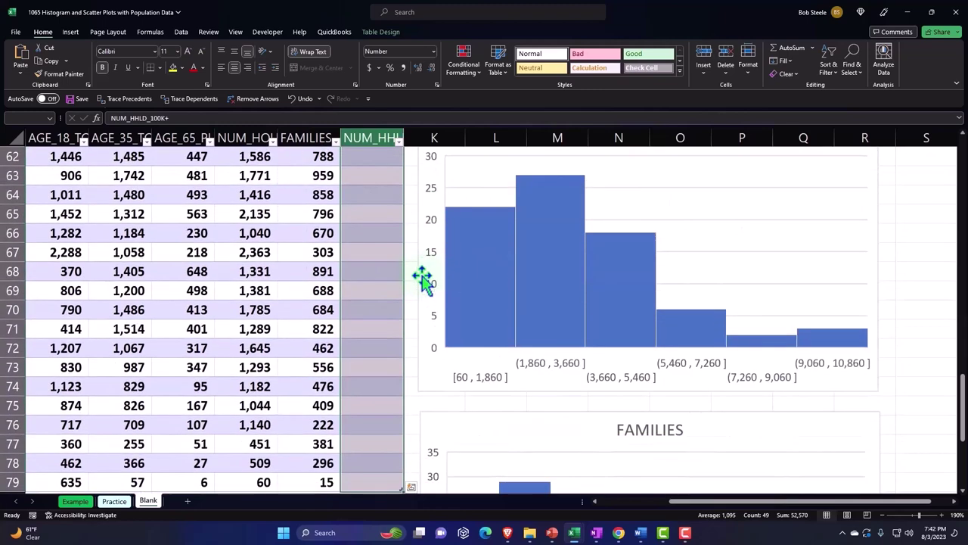
pyautogui.scroll(-2, 422, 279)
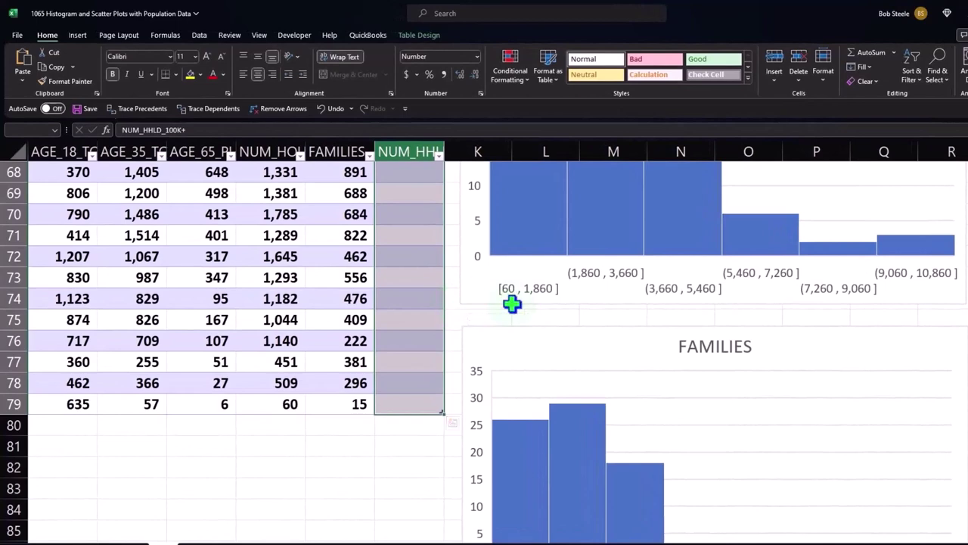
pyautogui.scroll(-2, 512, 303)
pyautogui.scroll(-2, 512, 307)
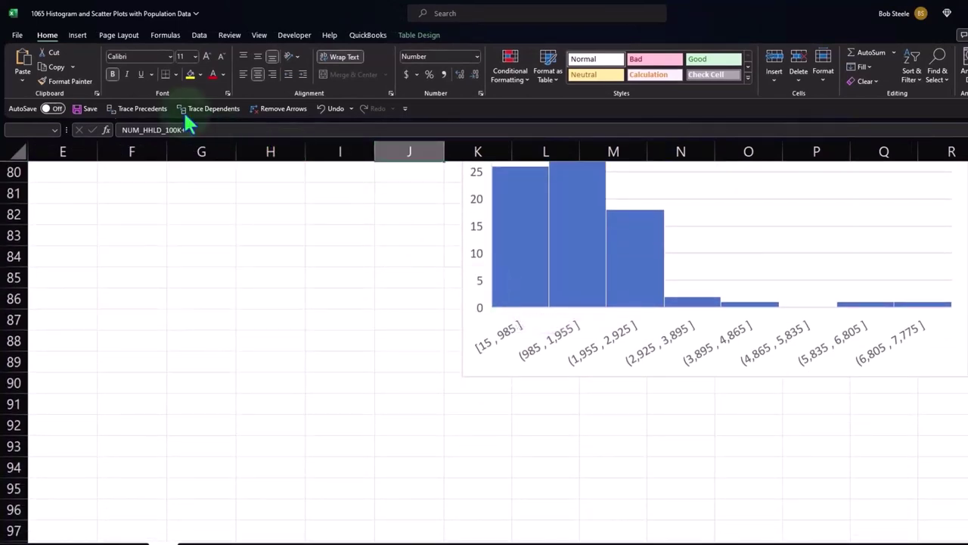
# Insert a histogram of the selection and move it below the FAMILIES chart.
pyautogui.click(78, 34)
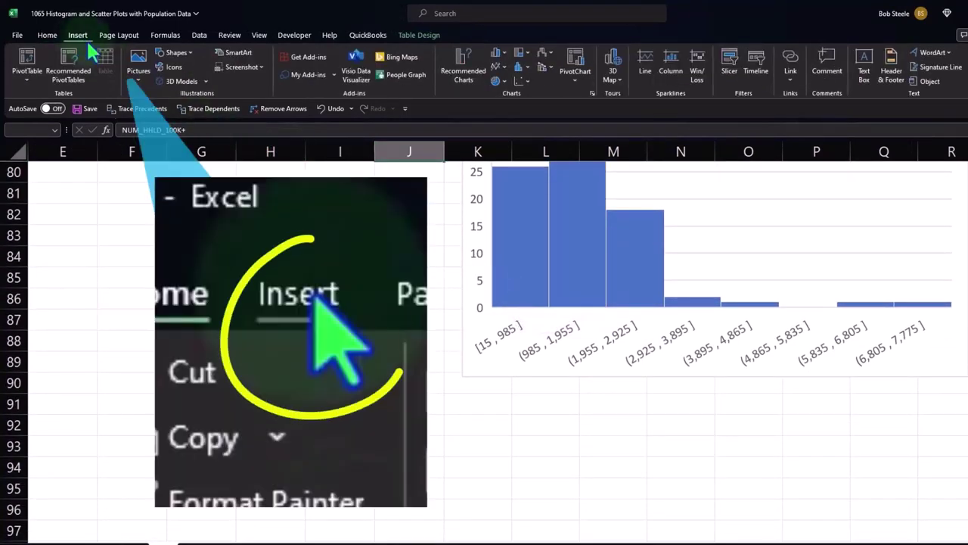
pyautogui.click(527, 72)
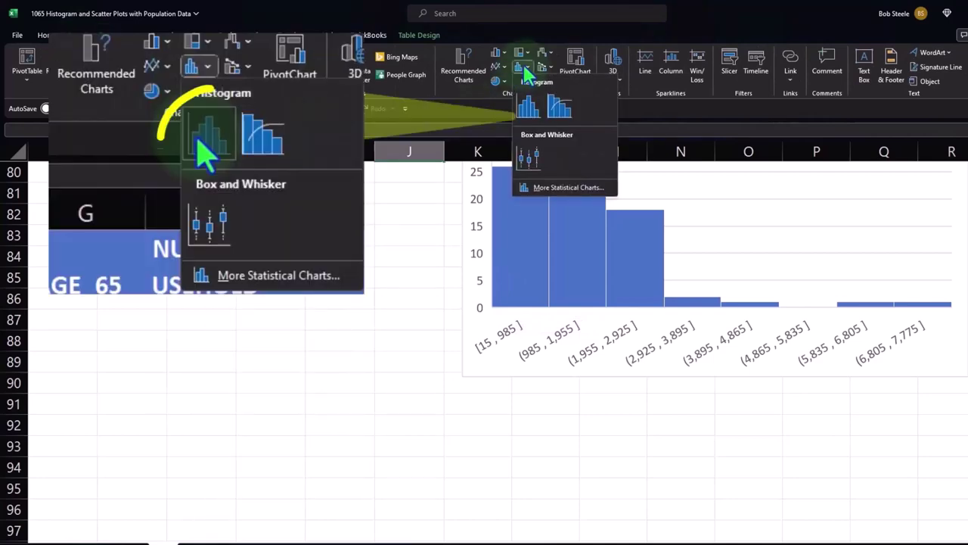
pyautogui.click(529, 99)
pyautogui.moveTo(319, 214); pyautogui.dragTo(493, 411)
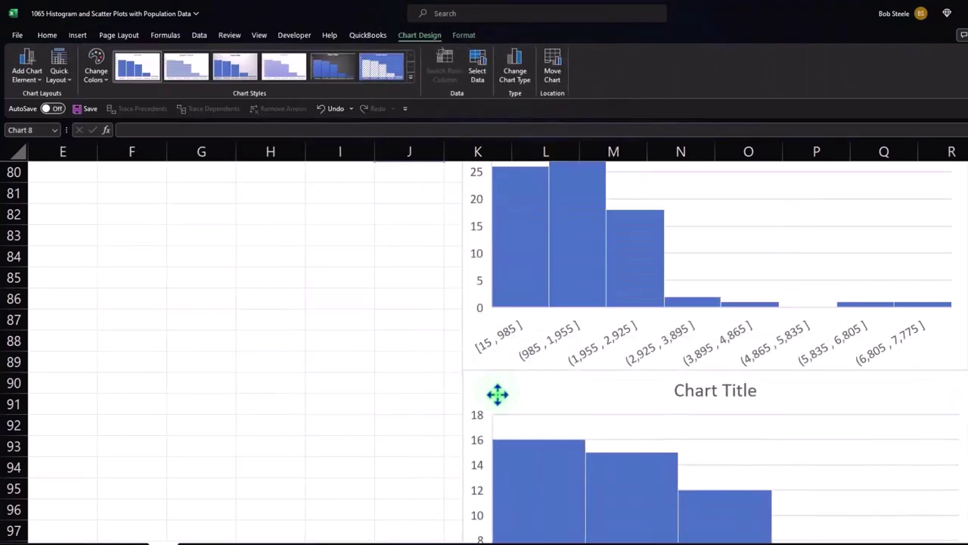
# Retitle the new histogram 'NUM_HHLD_100K+'.
pyautogui.scroll(6, 219, 344)
pyautogui.scroll(13, 219, 345)
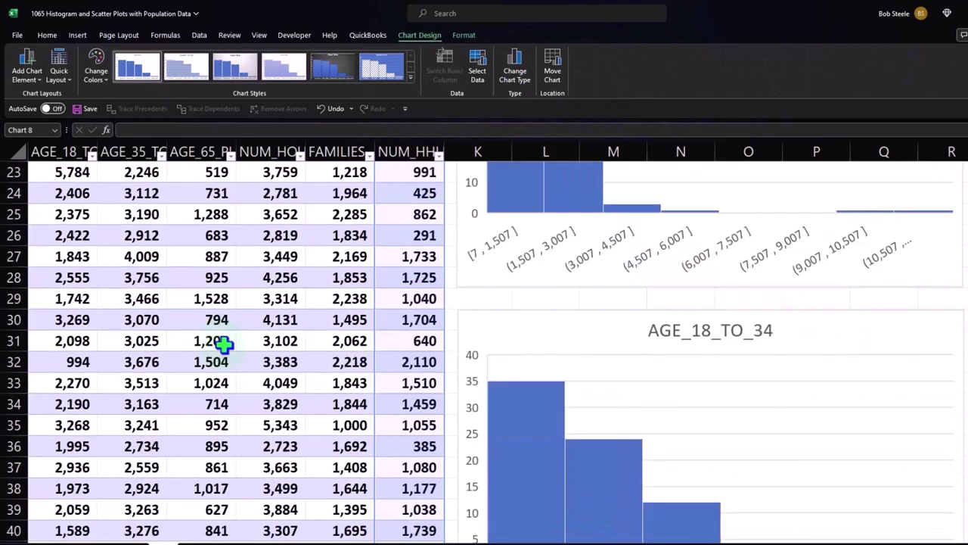
pyautogui.scroll(3, 382, 262)
pyautogui.scroll(4, 401, 222)
pyautogui.click(401, 193)
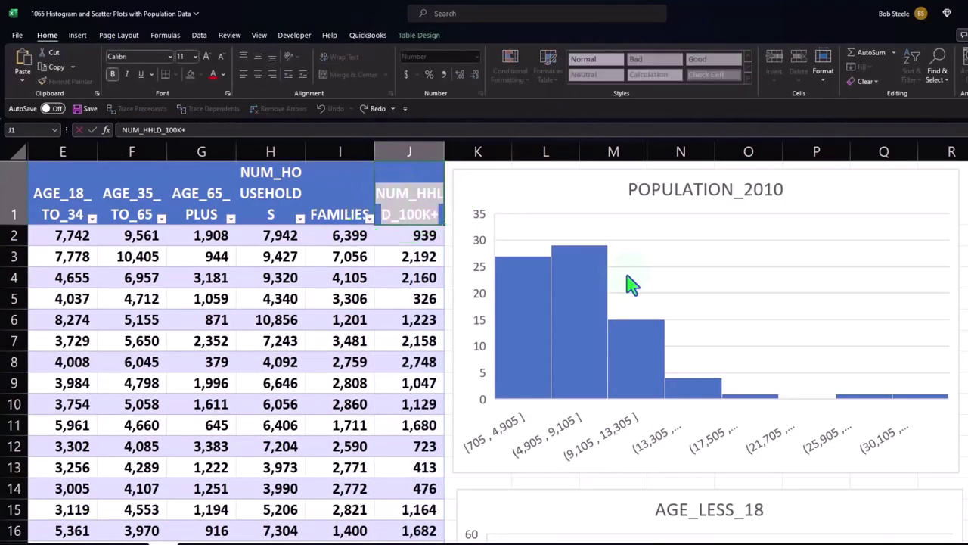
pyautogui.scroll(-4, 746, 361)
pyautogui.scroll(-12, 757, 384)
pyautogui.scroll(-11, 758, 393)
pyautogui.scroll(-3, 758, 394)
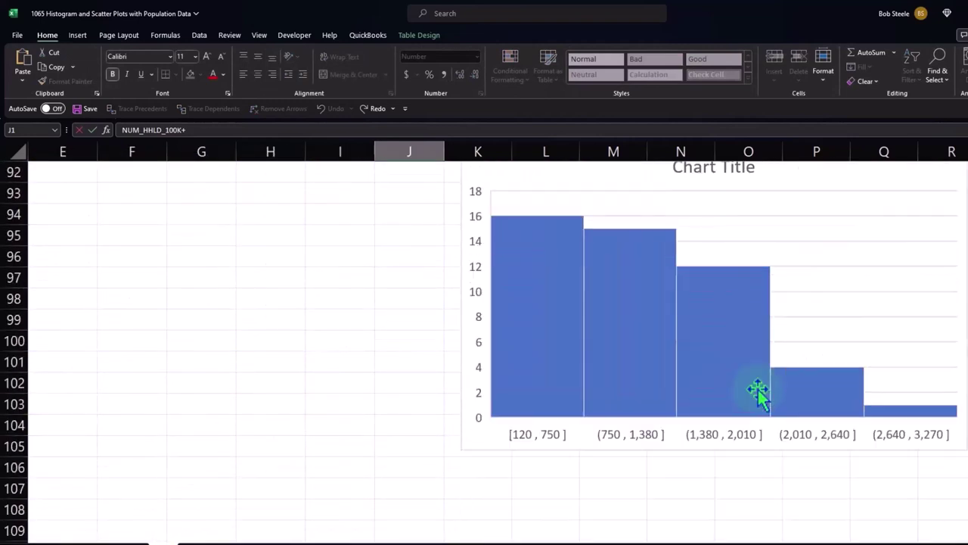
pyautogui.scroll(-4, 758, 393)
pyautogui.scroll(-3, 758, 394)
pyautogui.scroll(7, 759, 394)
pyautogui.scroll(4, 758, 394)
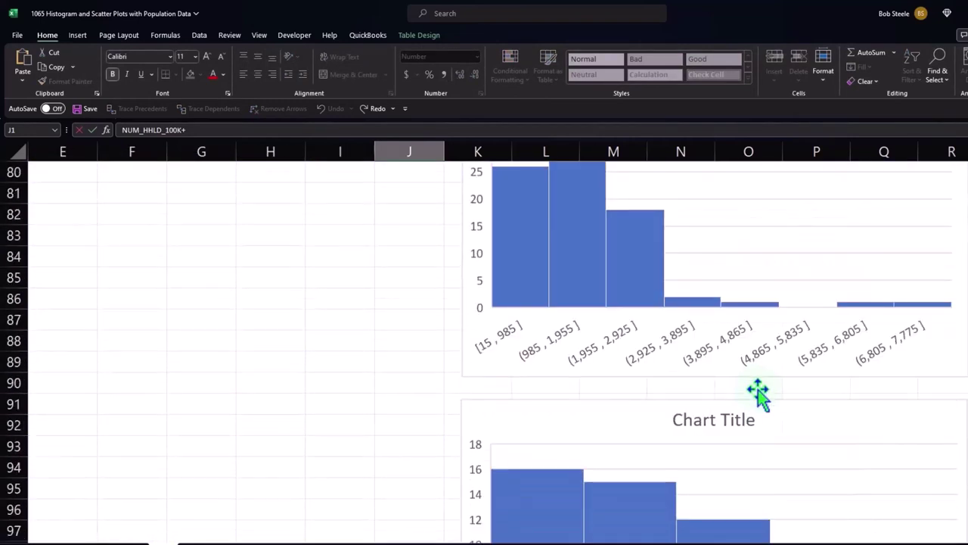
pyautogui.click(718, 418)
pyautogui.moveTo(674, 420); pyautogui.dragTo(759, 420)
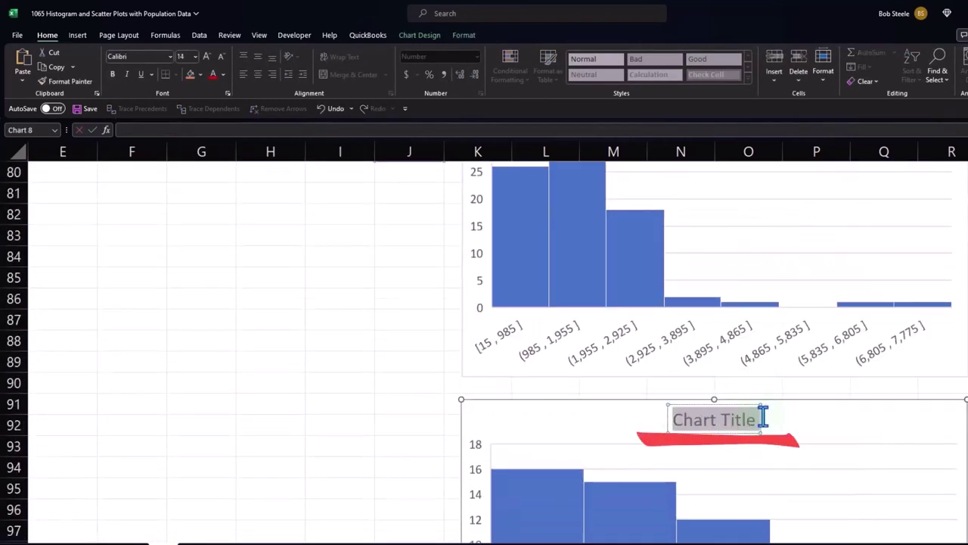
pyautogui.write('NUM_HHLD_100K+')
pyautogui.click(378, 341)
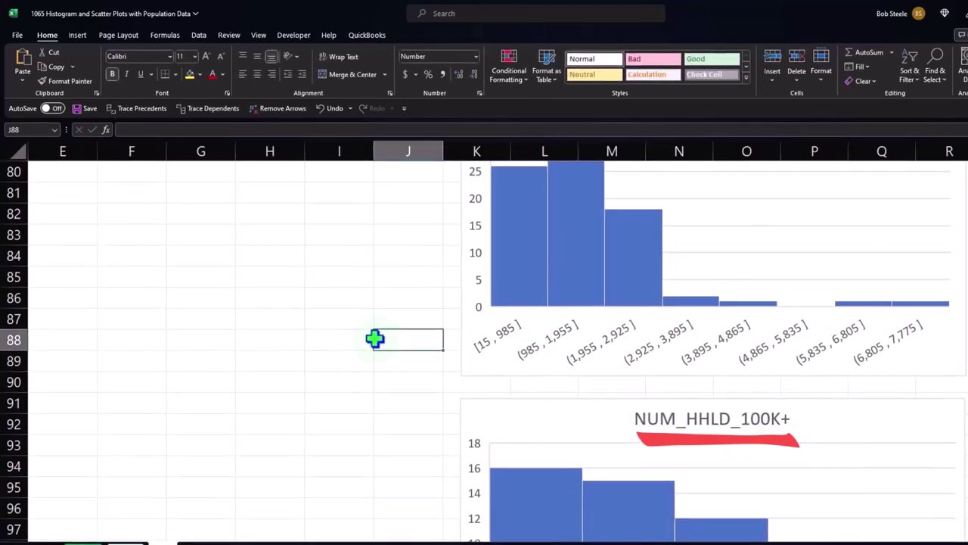
pyautogui.scroll(6, 368, 331)
pyautogui.scroll(13, 368, 331)
pyautogui.scroll(7, 353, 317)
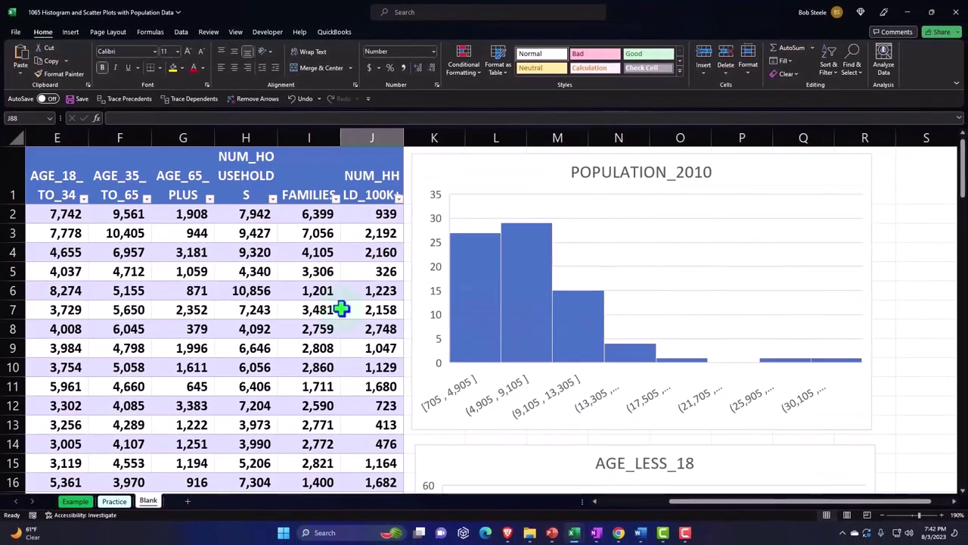
pyautogui.click(372, 236)
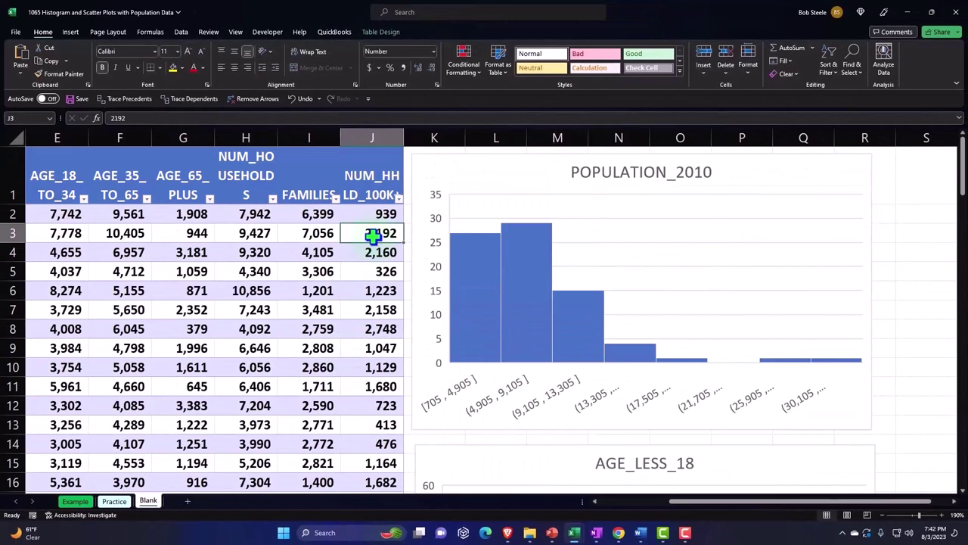
pyautogui.hotkey('ctrl', 'Left')
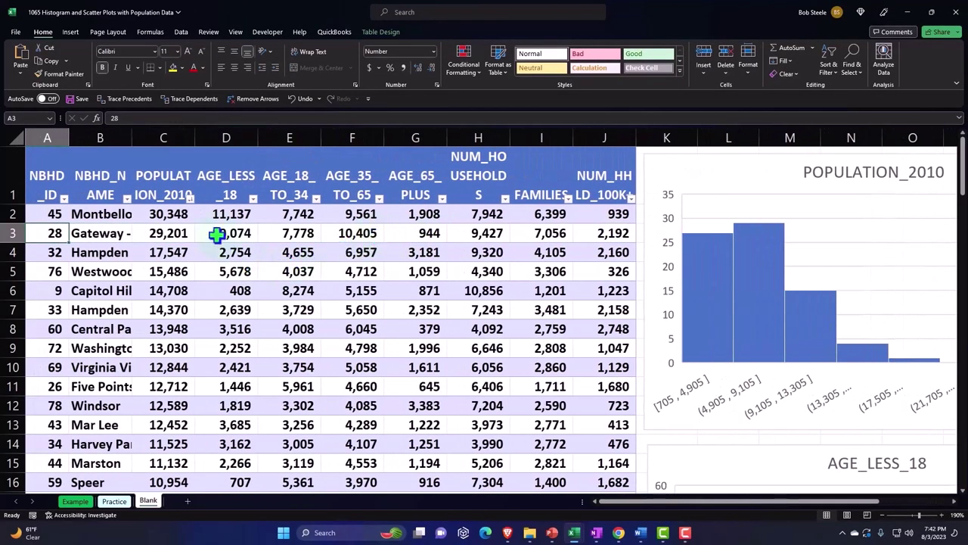
pyautogui.click(165, 180)
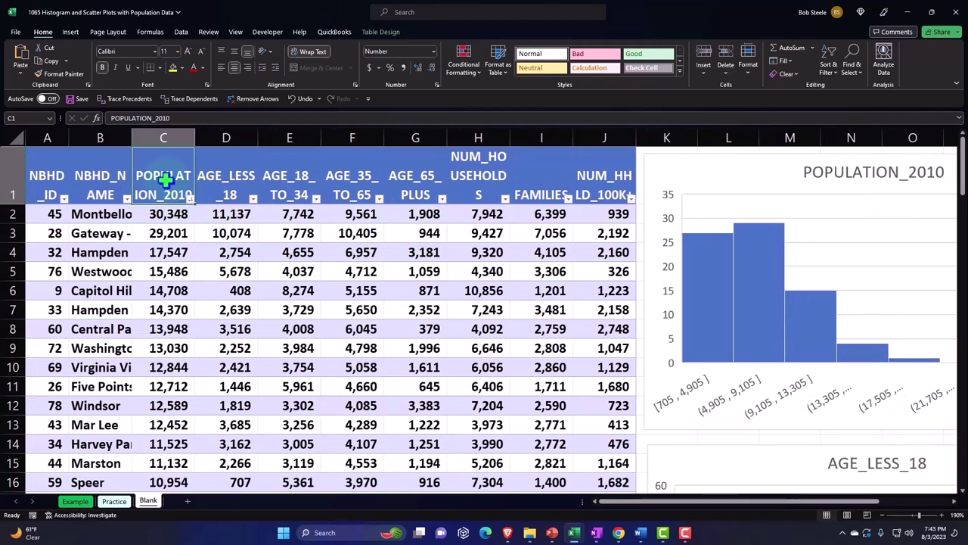
pyautogui.press('Right')
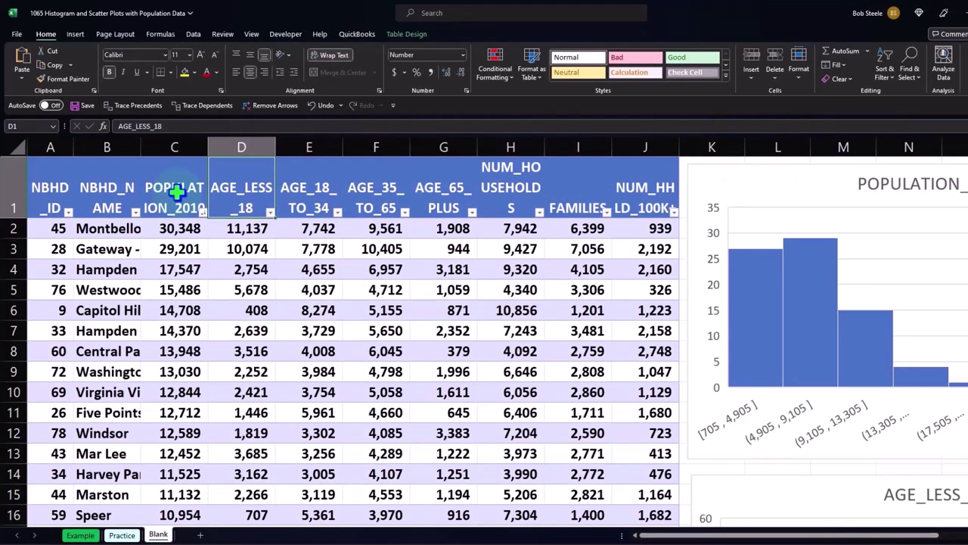
pyautogui.click(176, 193)
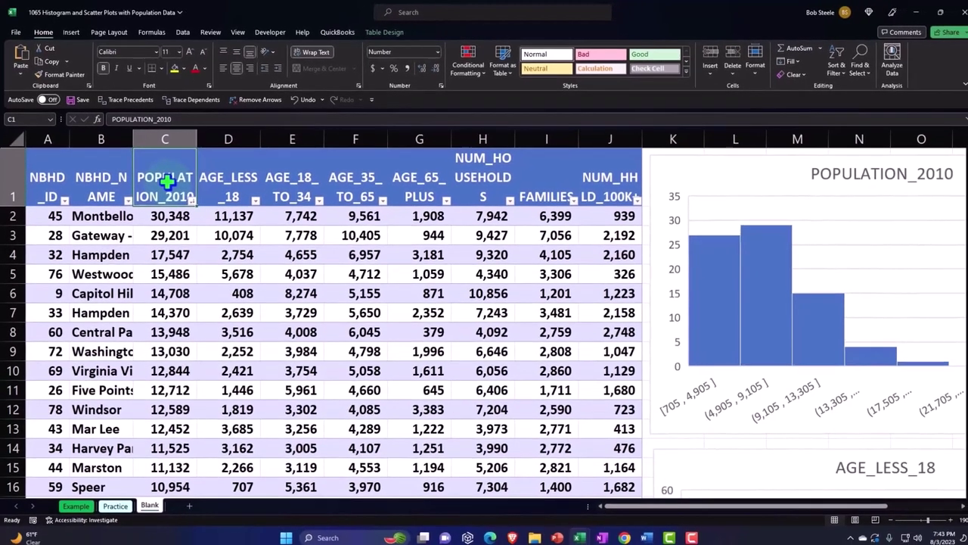
# Select C1:D79, covering both the POPULATION_2010 and AGE_LESS_18 columns.
pyautogui.hotkey('ctrl', 'shift', 'Down')
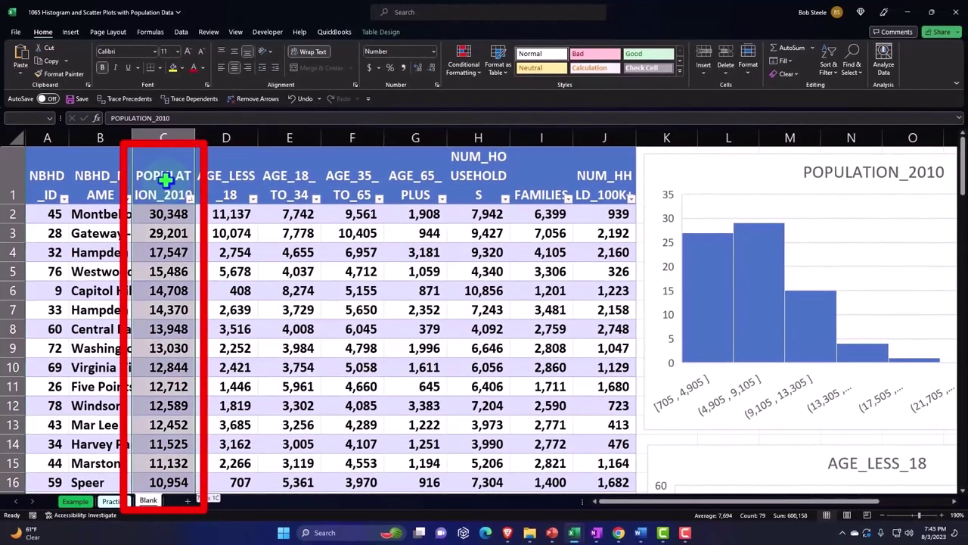
pyautogui.scroll(-2, 166, 179)
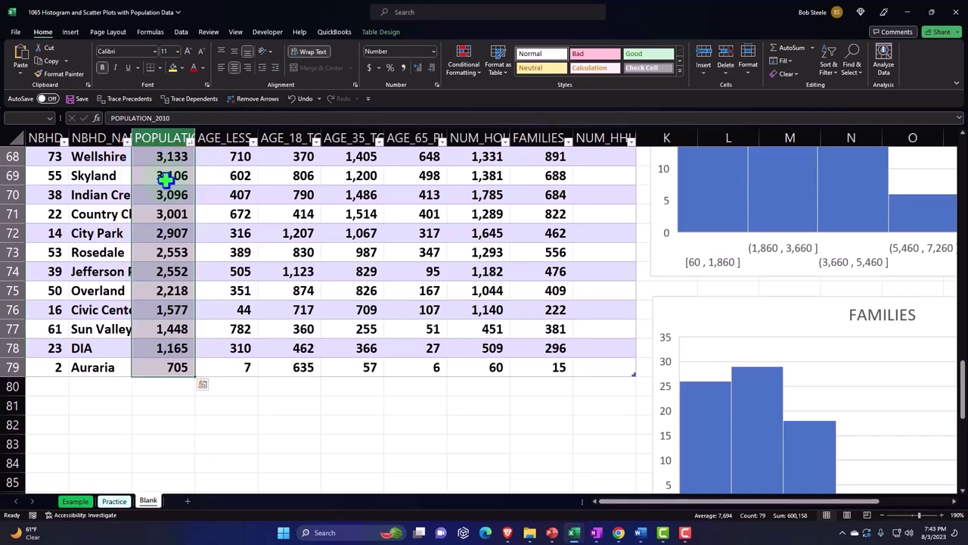
pyautogui.scroll(7, 166, 179)
pyautogui.scroll(15, 165, 179)
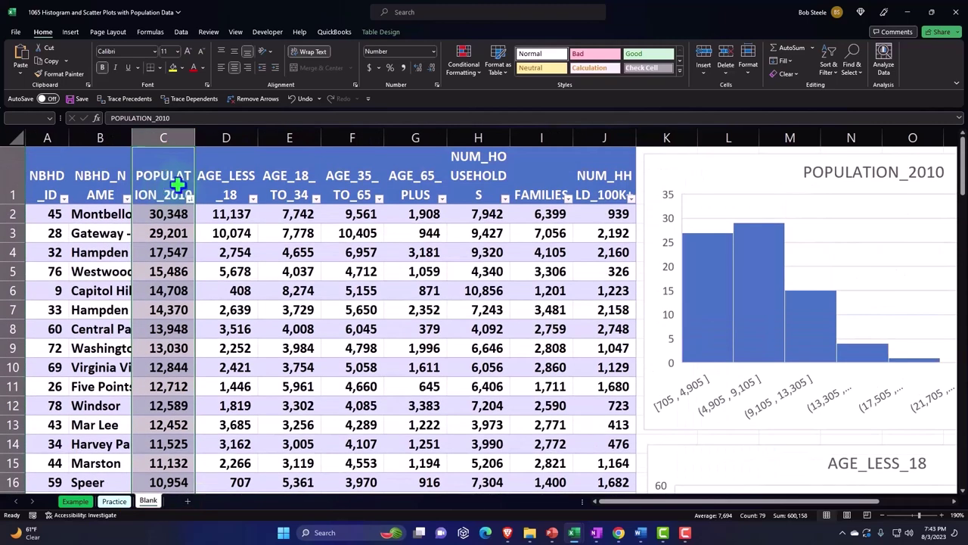
pyautogui.keyDown('ctrl'); pyautogui.click(222, 174); pyautogui.keyUp('ctrl')
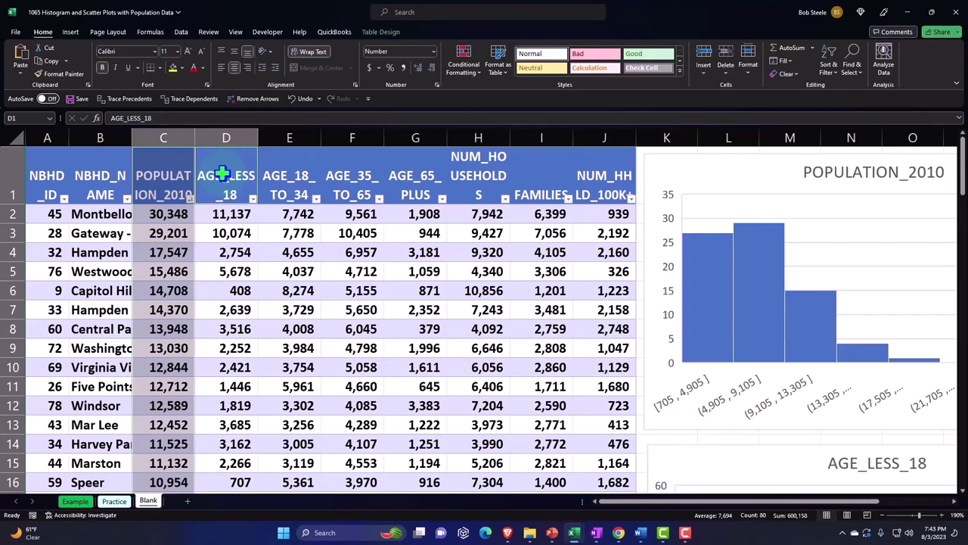
pyautogui.hotkey('ctrl', 'shift', 'Down')
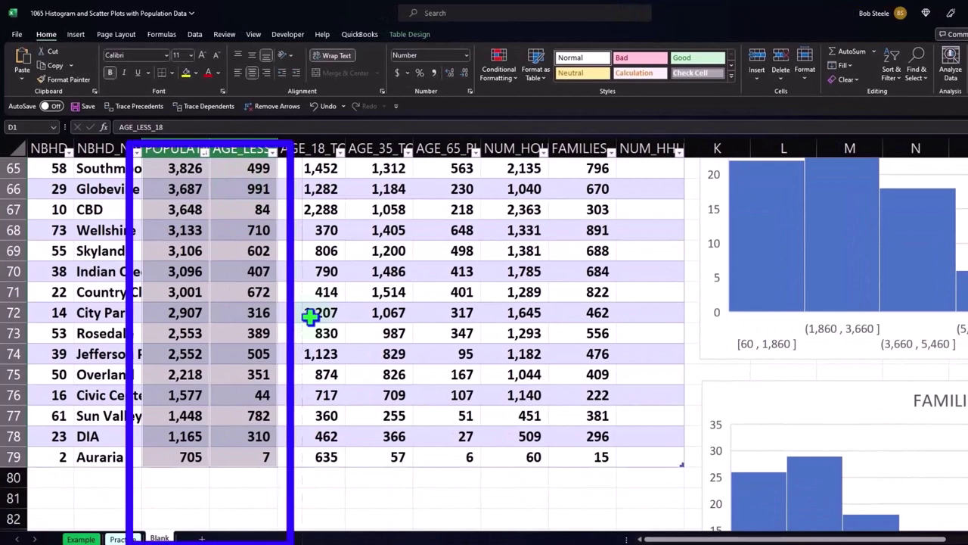
pyautogui.scroll(15, 311, 316)
pyautogui.scroll(7, 310, 316)
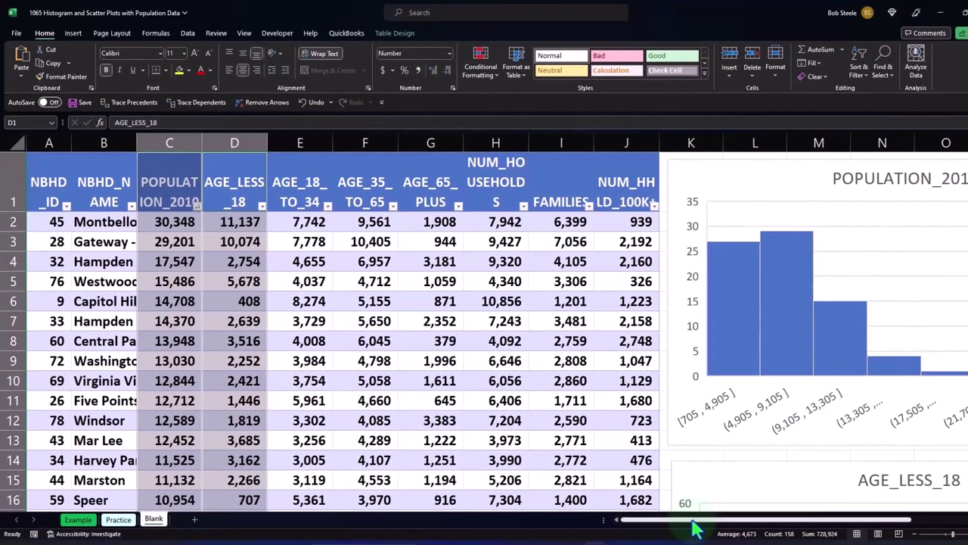
pyautogui.moveTo(696, 530); pyautogui.dragTo(773, 529)
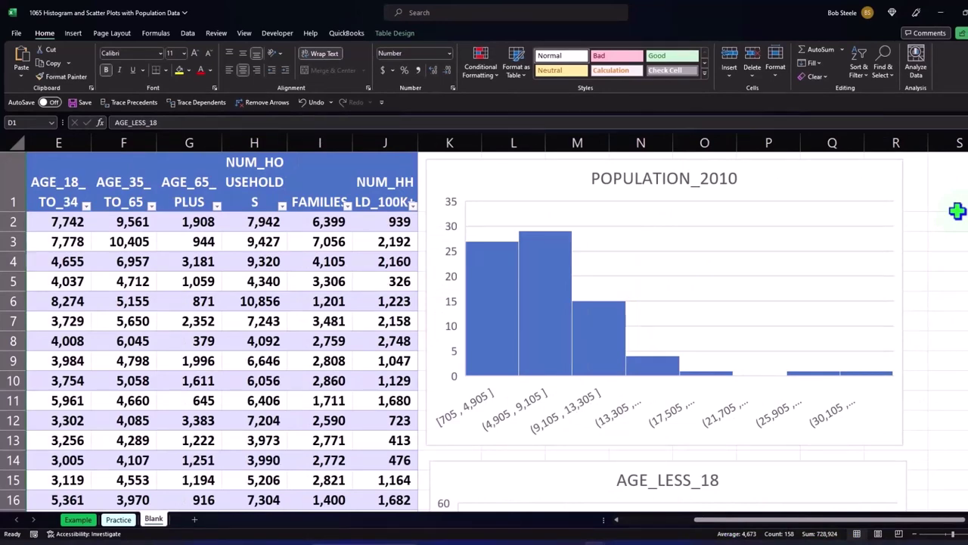
# Insert a plain scatter plot of the two columns beside the POPULATION_2010 histogram.
pyautogui.click(75, 33)
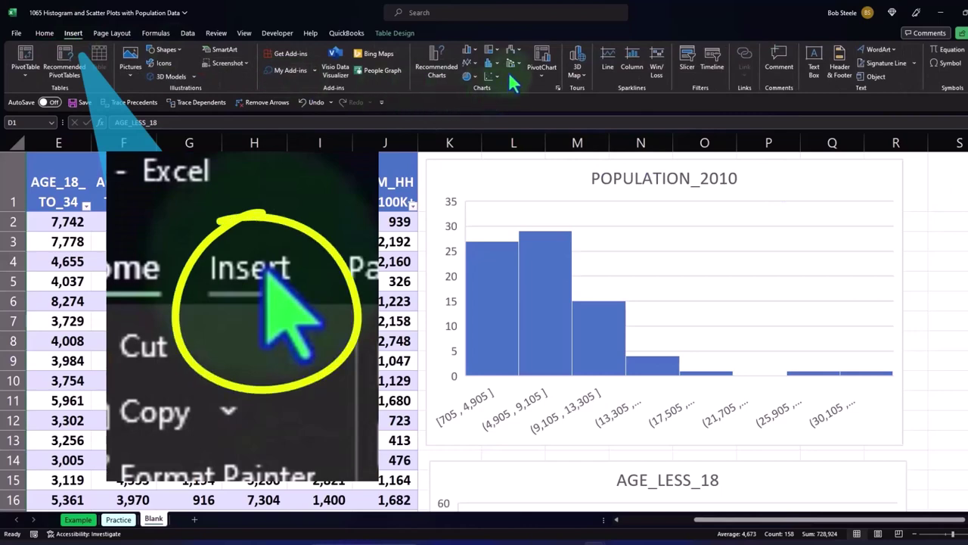
pyautogui.click(494, 79)
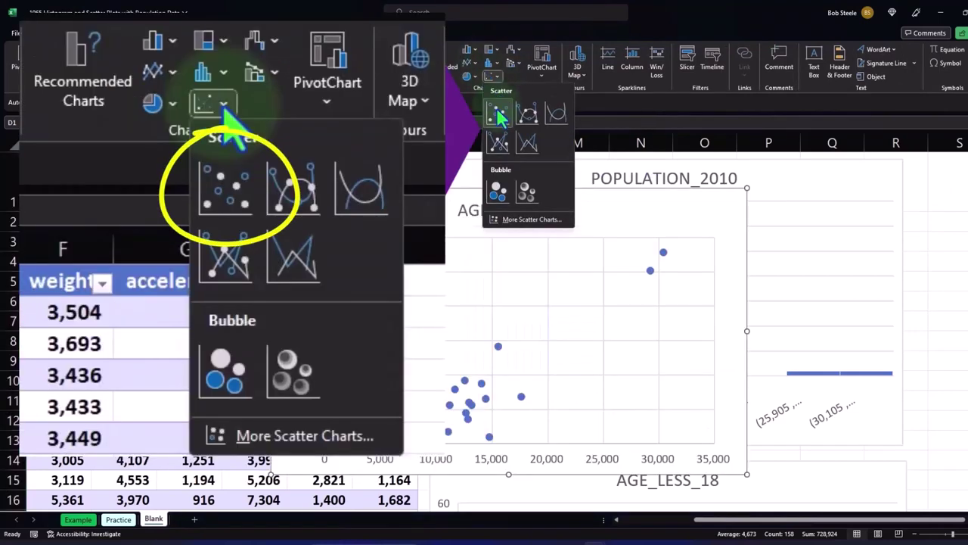
pyautogui.click(497, 112)
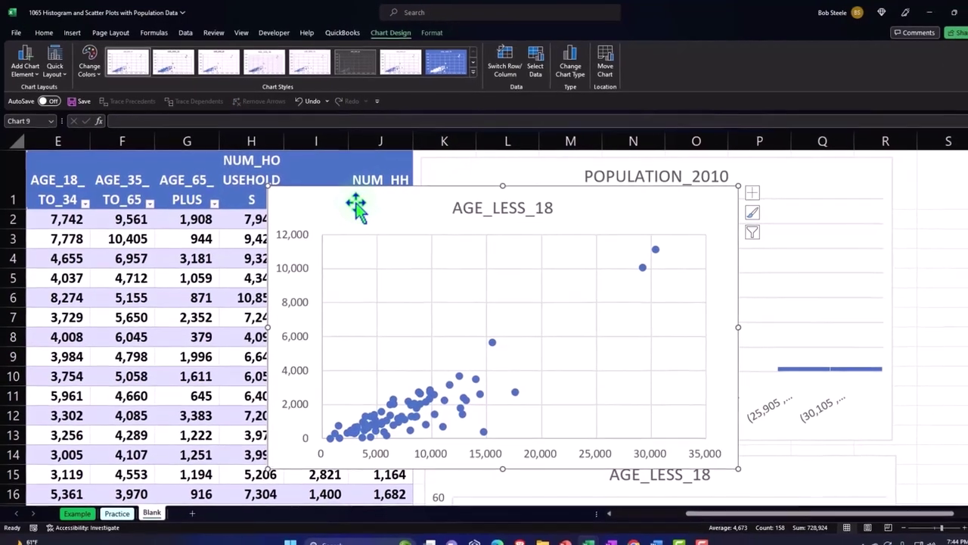
pyautogui.moveTo(356, 205); pyautogui.dragTo(783, 202)
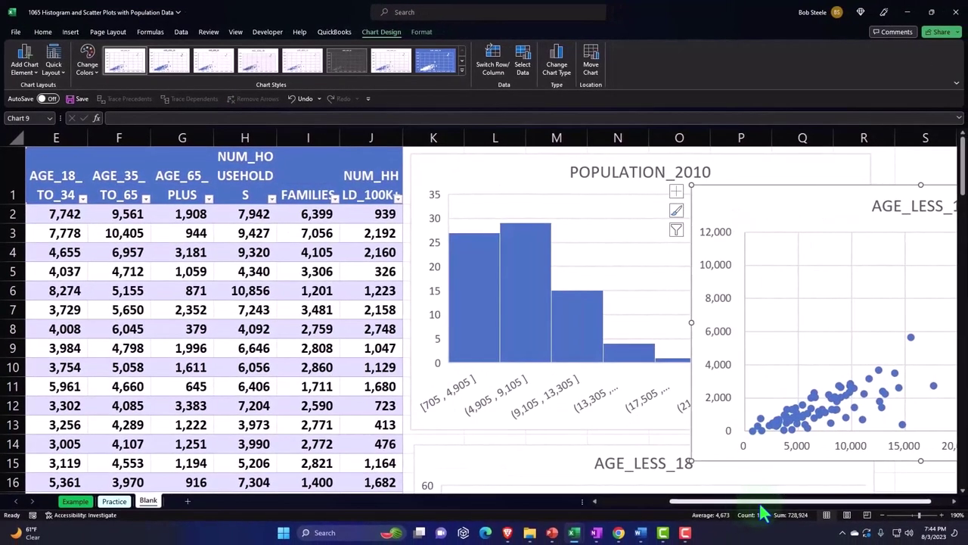
# Shift the AGE_LESS_18 scatter plot further right and delete its chart title.
pyautogui.moveTo(749, 503); pyautogui.dragTo(923, 515)
pyautogui.moveTo(709, 212); pyautogui.dragTo(909, 182)
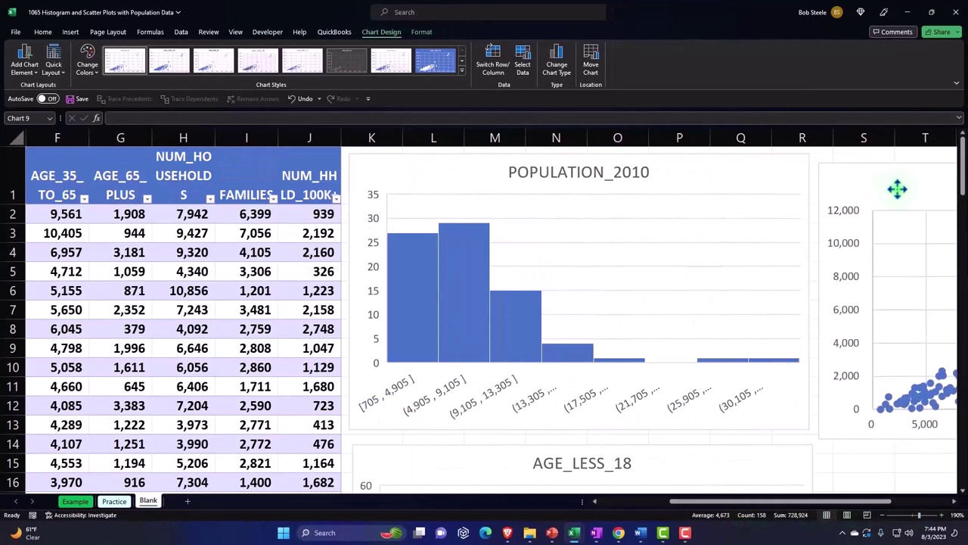
pyautogui.moveTo(827, 502); pyautogui.dragTo(878, 503)
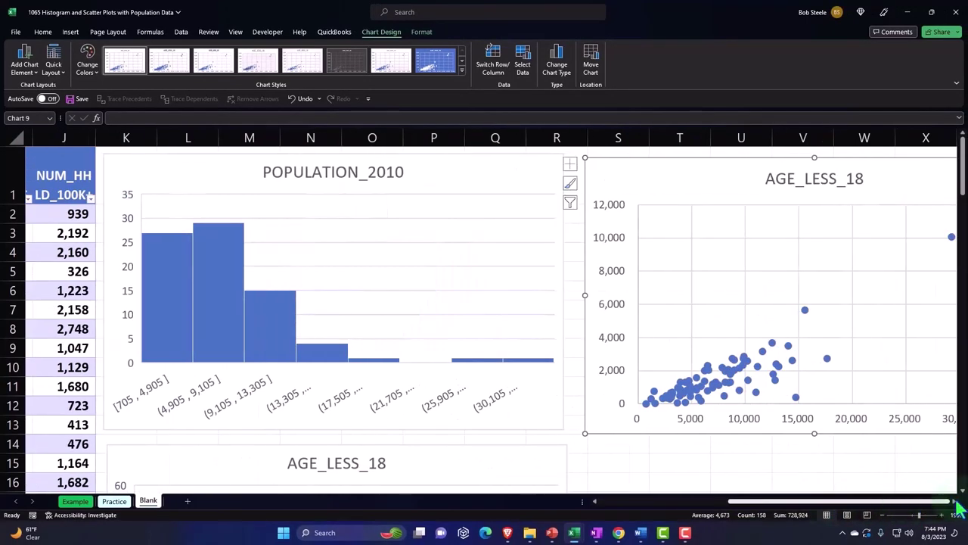
pyautogui.click(921, 475)
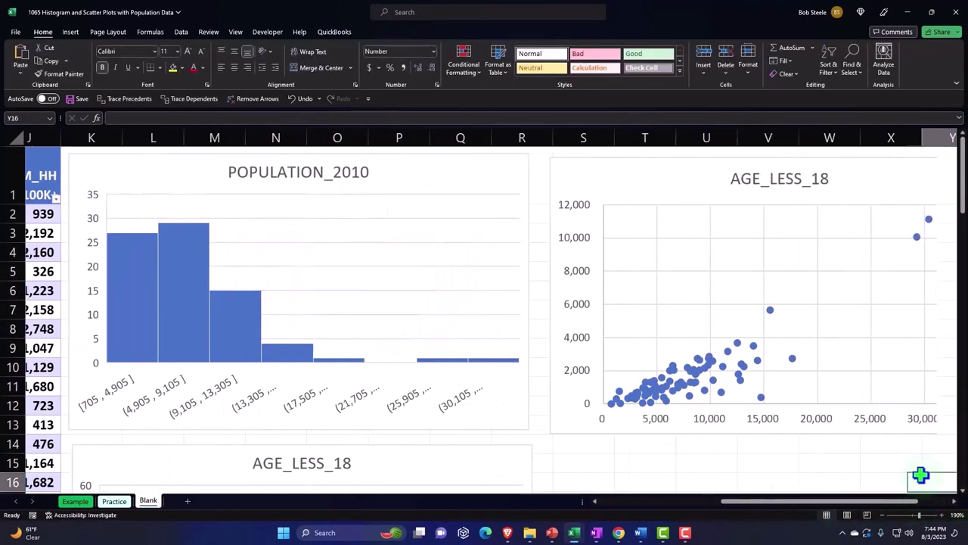
pyautogui.press('Right')
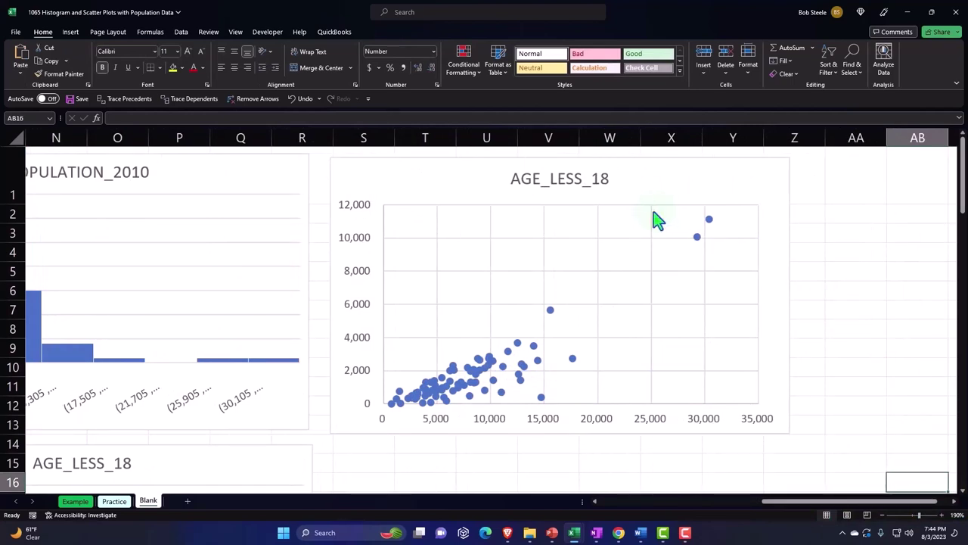
pyautogui.click(577, 169)
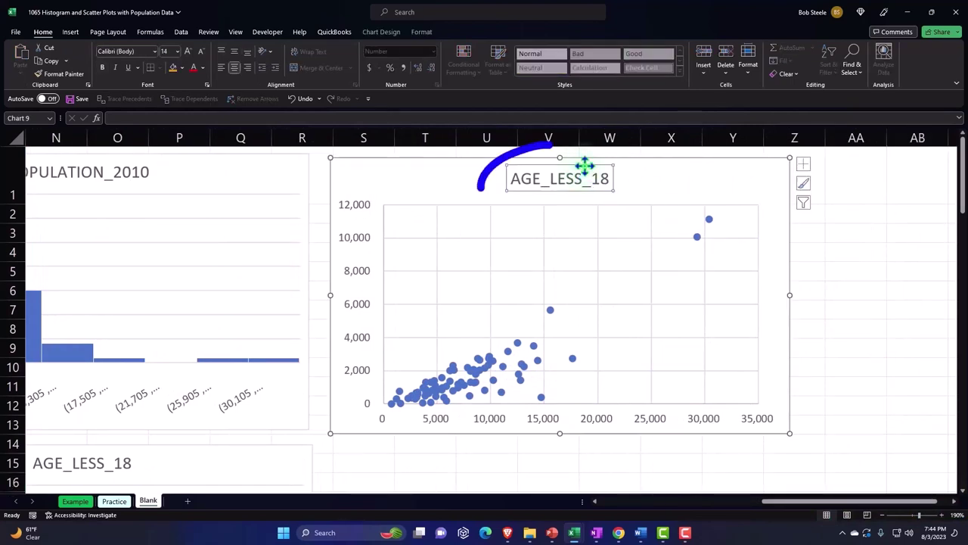
pyautogui.press('Delete')
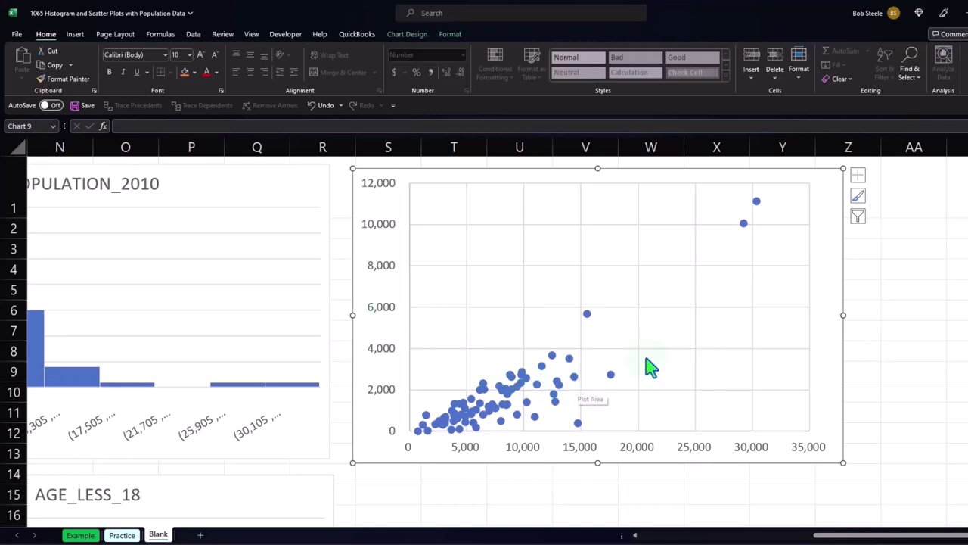
# Add placeholder axis titles to both scatter chart axes, then return to the data table.
pyautogui.click(858, 177)
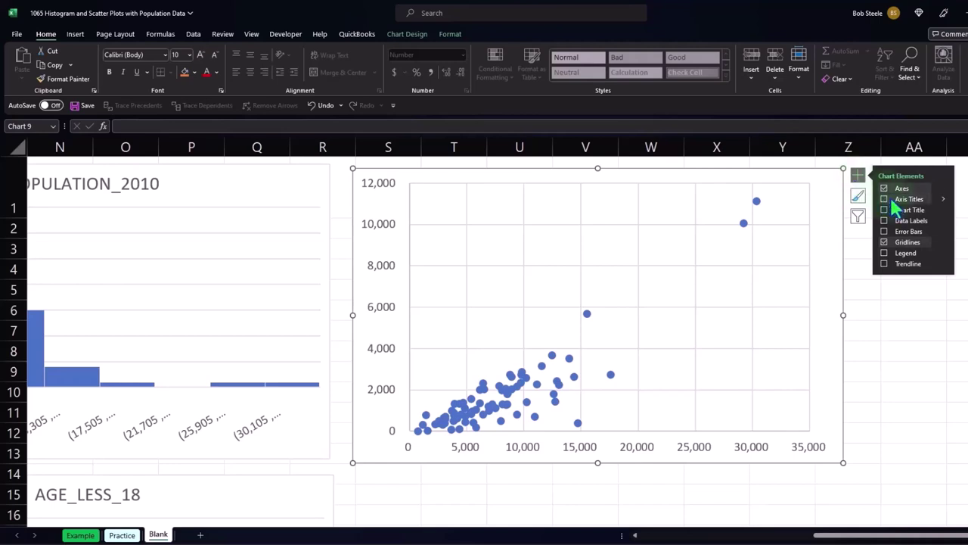
pyautogui.click(885, 199)
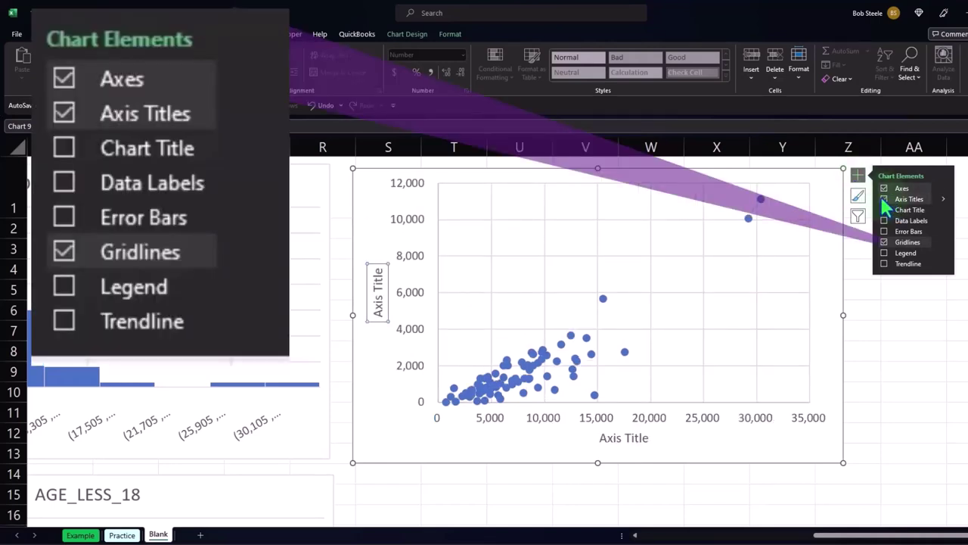
pyautogui.click(647, 439)
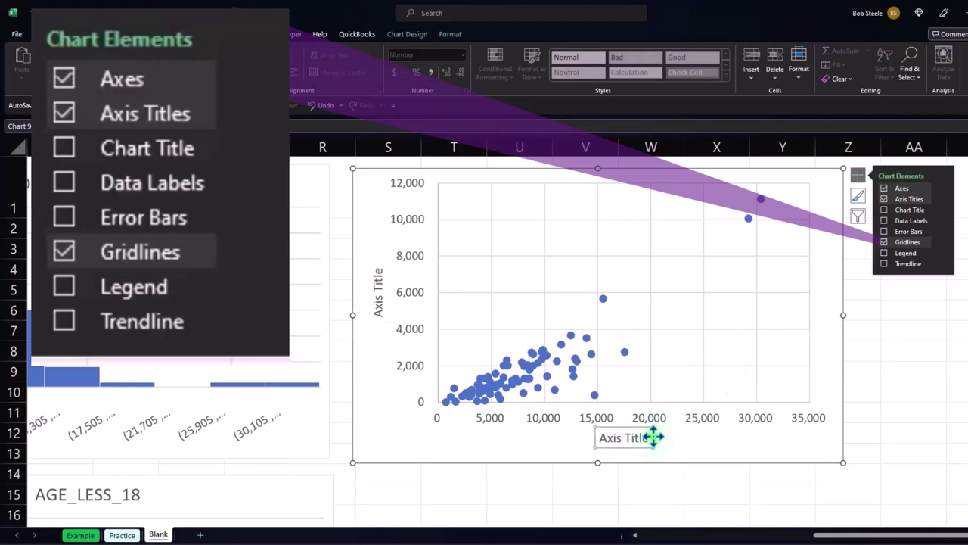
pyautogui.click(652, 437)
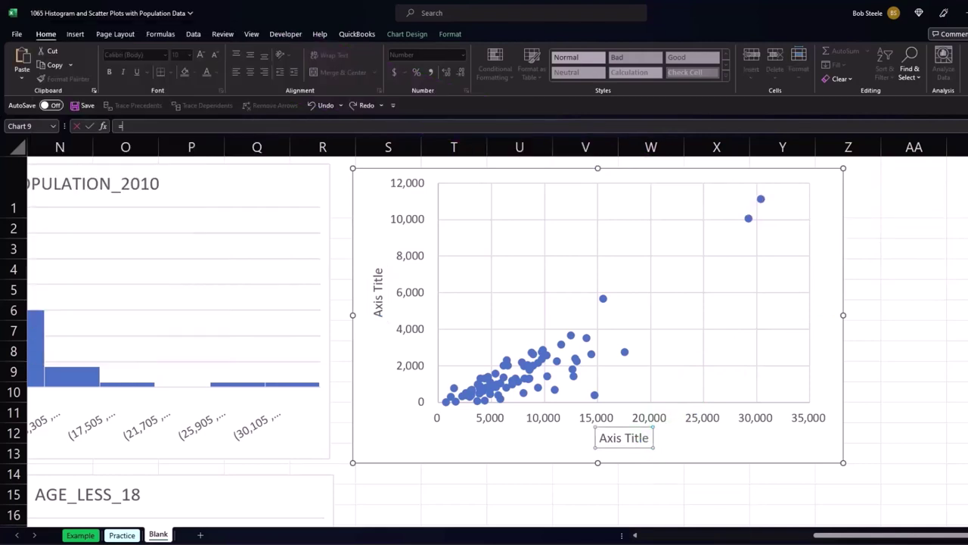
pyautogui.moveTo(870, 536); pyautogui.dragTo(493, 530)
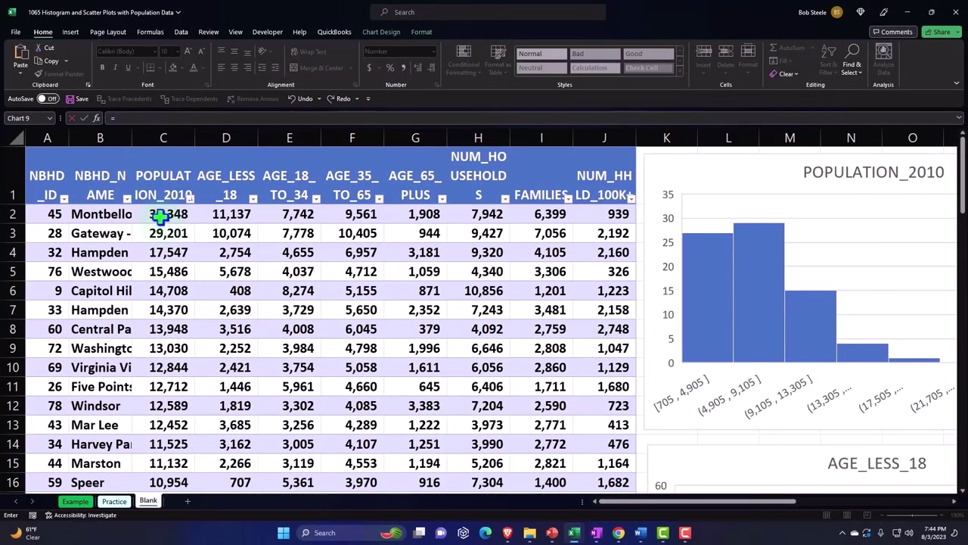
# Link the horizontal axis title to the POPULATION_2010 header cell C1.
pyautogui.click(159, 191)
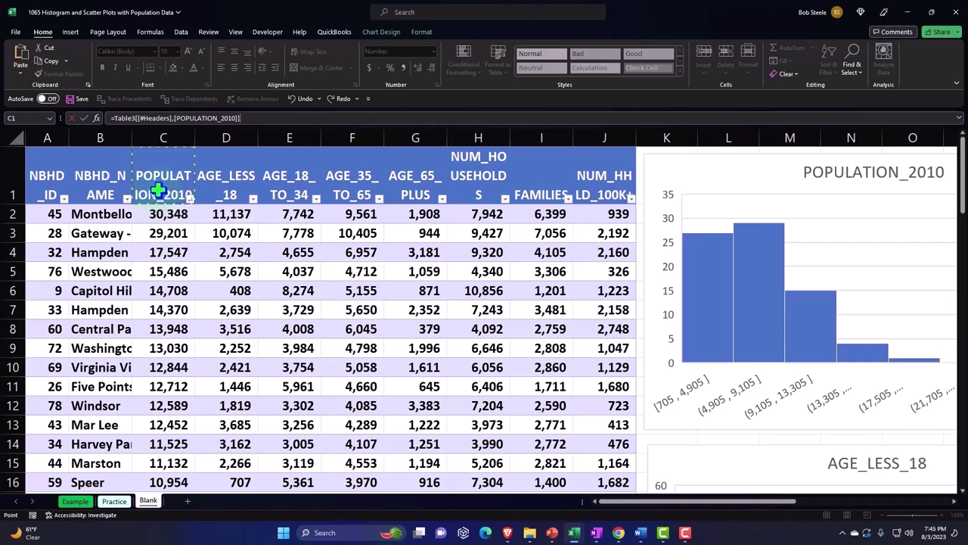
pyautogui.press('Return')
pyautogui.moveTo(720, 501); pyautogui.dragTo(910, 502)
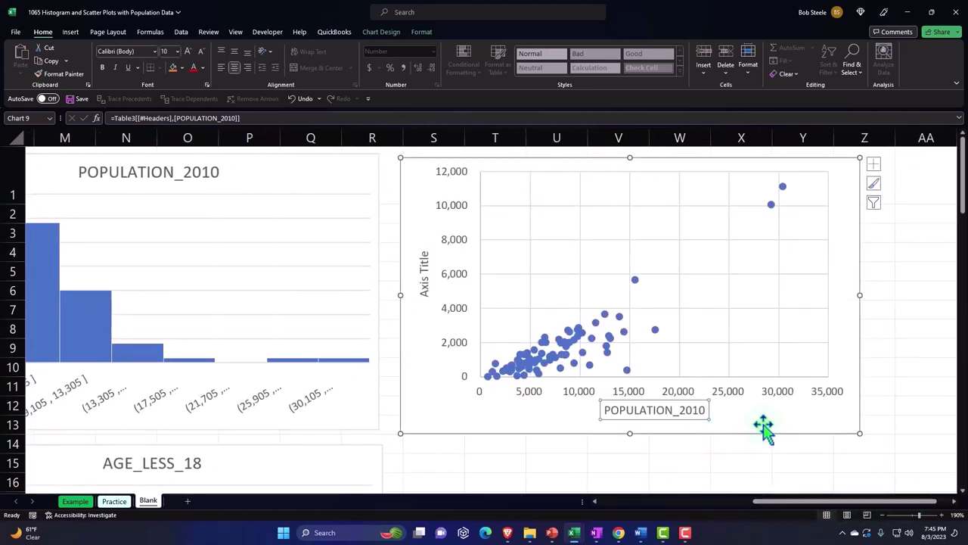
# Link the vertical axis title to the AGE_LESS_18 header cell D1.
pyautogui.click(423, 266)
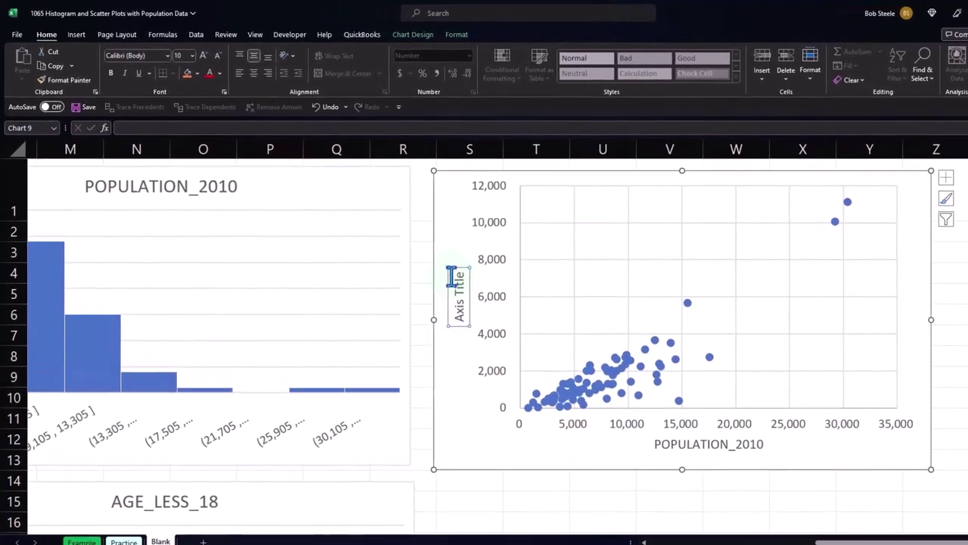
pyautogui.write('=')
pyautogui.hscroll(-2, 484, 340)
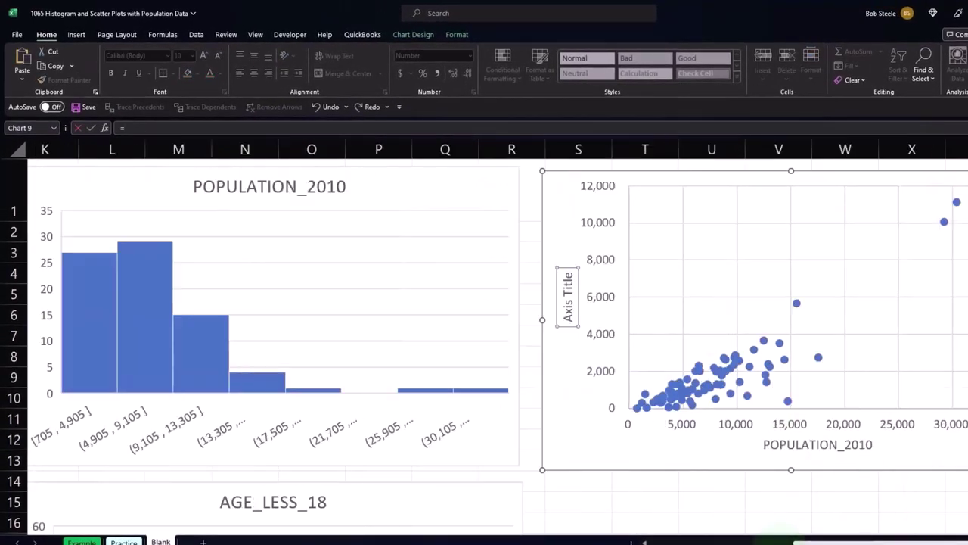
pyautogui.hscroll(-8, 485, 340)
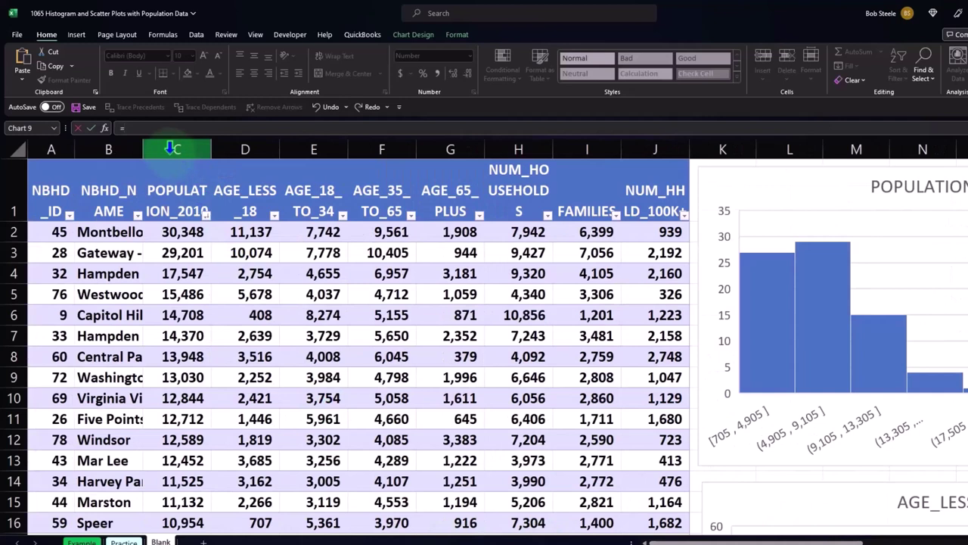
pyautogui.click(246, 202)
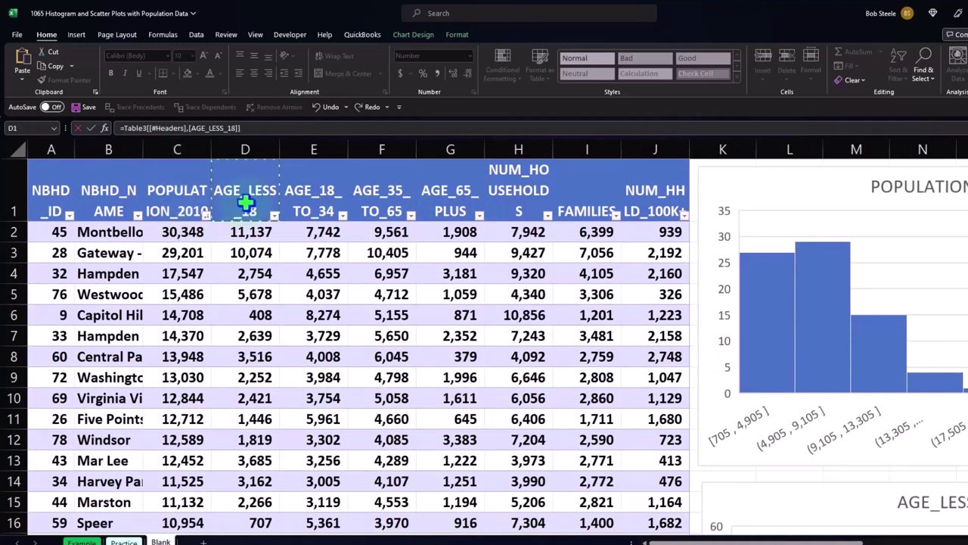
pyautogui.press('Return')
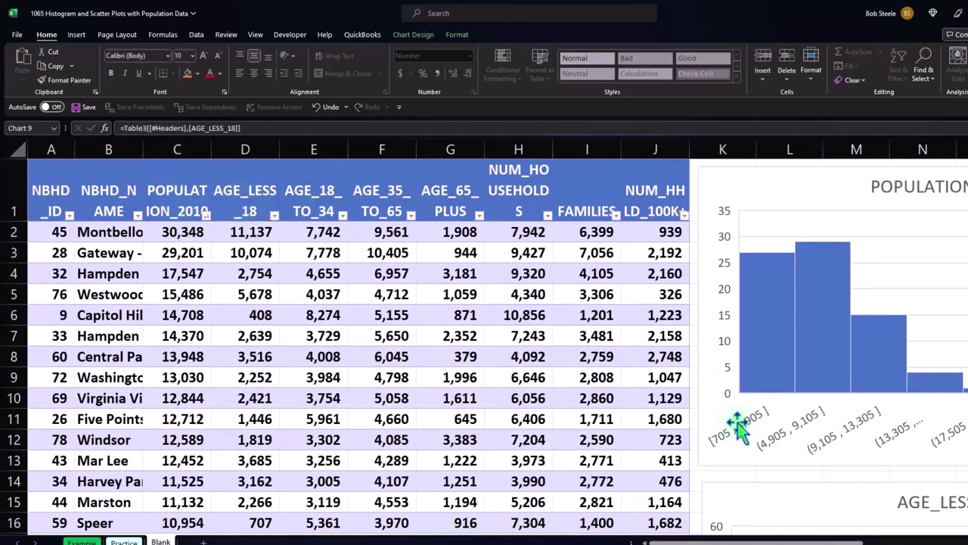
pyautogui.hscroll(6, 484, 341)
# Scroll right until the scatter chart with its axis titles is fully visible.
pyautogui.hscroll(4, 485, 341)
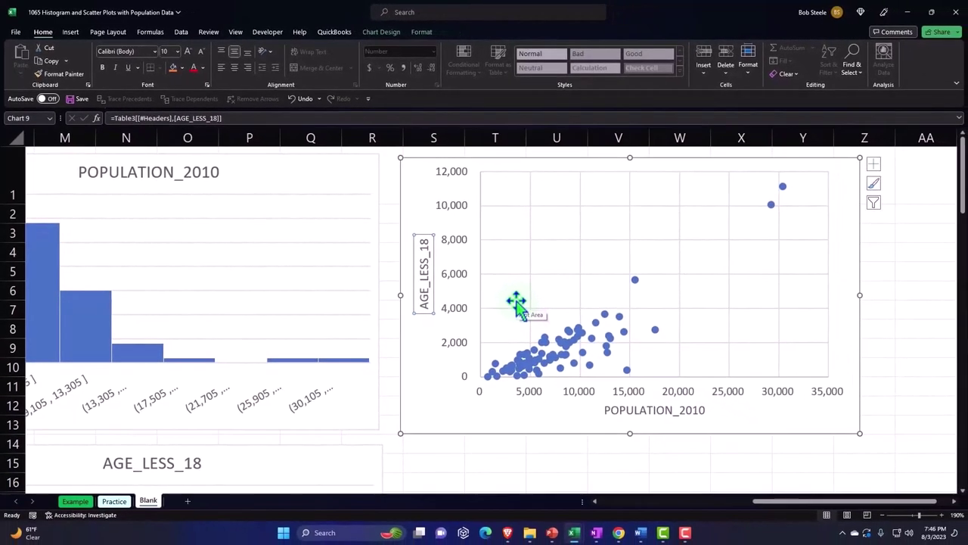
# Add a linear trendline to the scatter chart and display its equation.
pyautogui.click(874, 172)
pyautogui.click(912, 249)
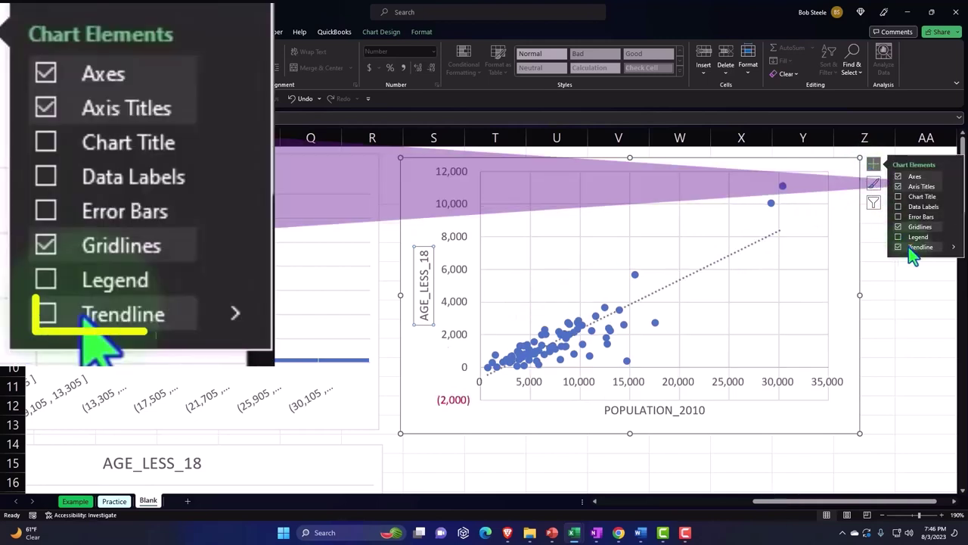
pyautogui.click(954, 248)
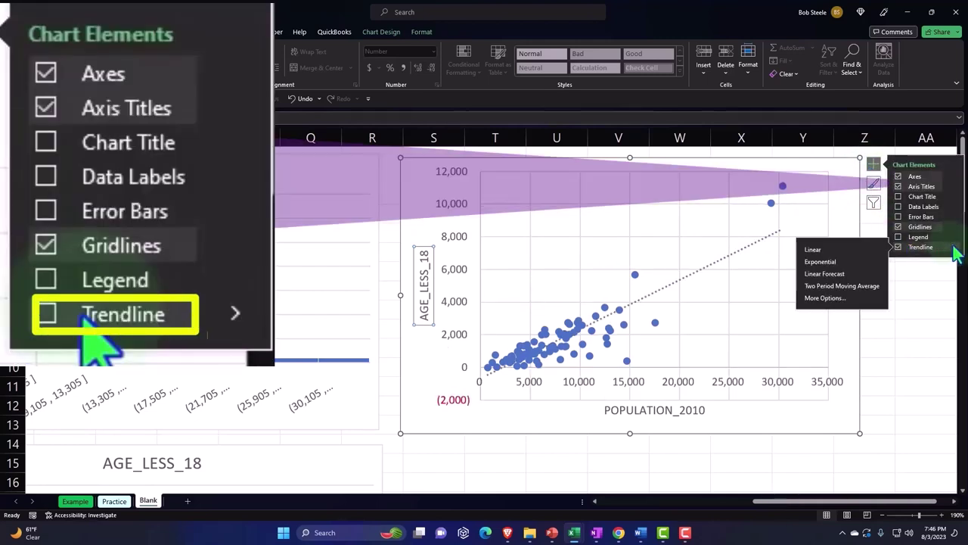
pyautogui.click(850, 300)
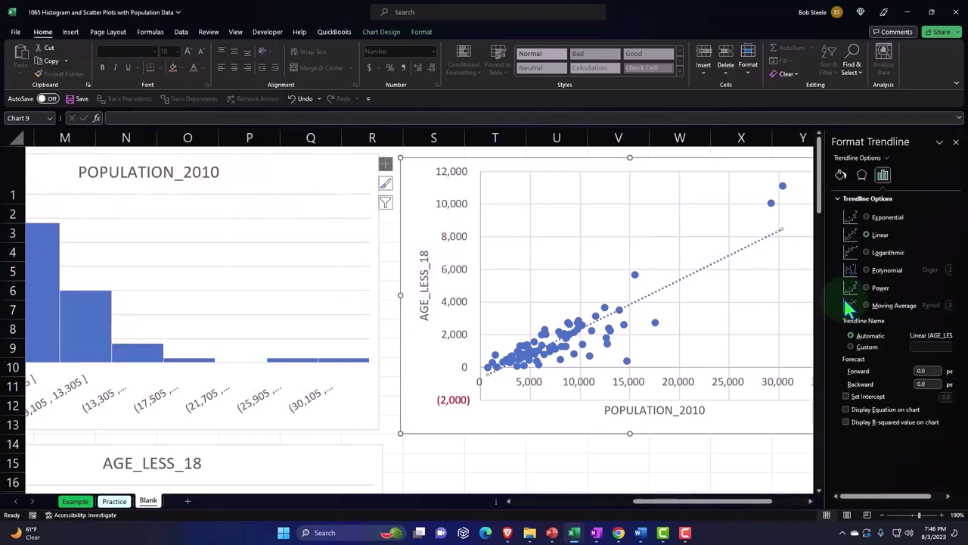
pyautogui.click(878, 409)
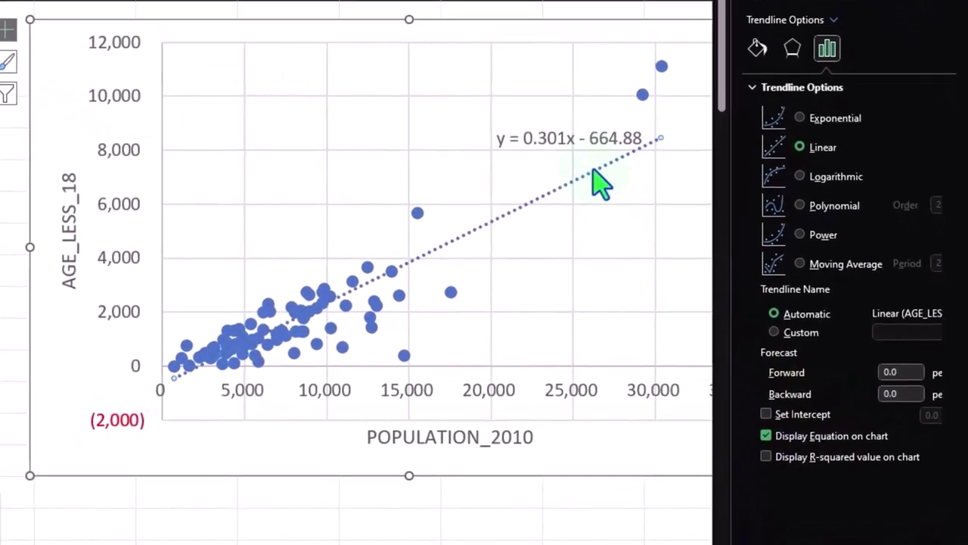
# Format the trendline as a solid red line.
pyautogui.click(756, 53)
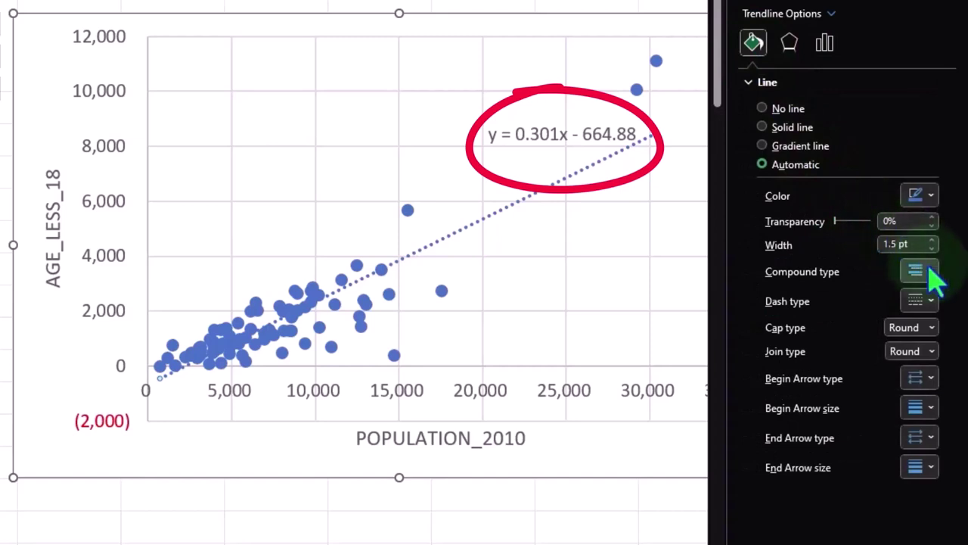
pyautogui.click(935, 303)
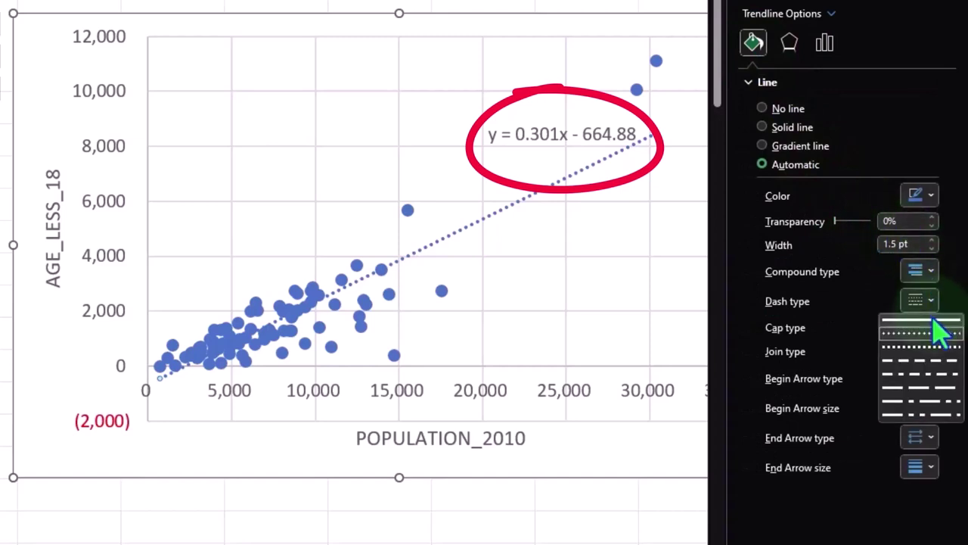
pyautogui.click(937, 321)
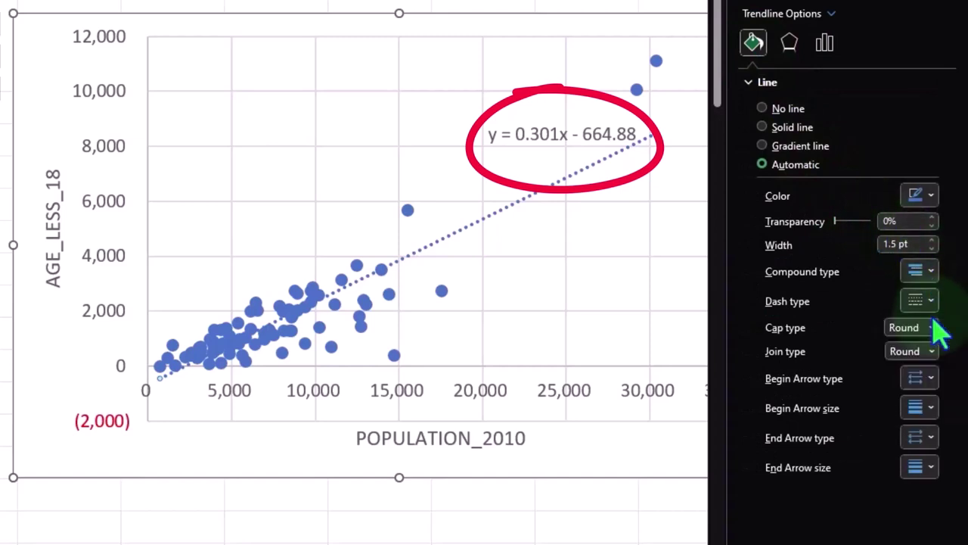
pyautogui.click(932, 272)
pyautogui.click(935, 290)
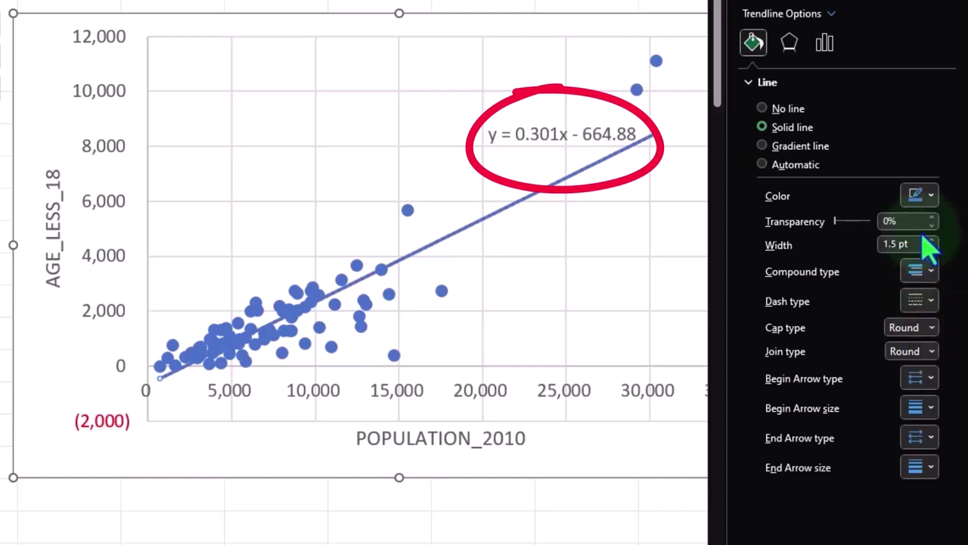
pyautogui.click(921, 195)
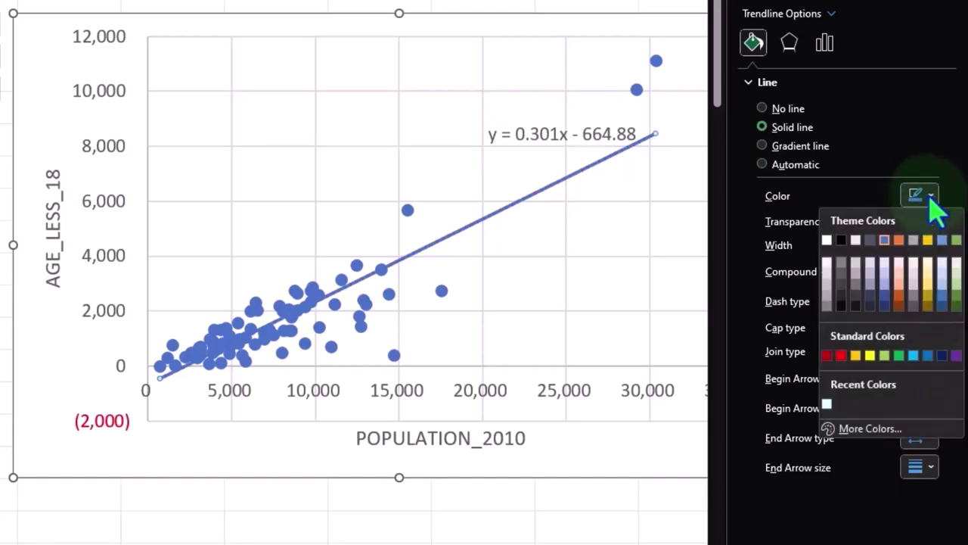
pyautogui.click(842, 356)
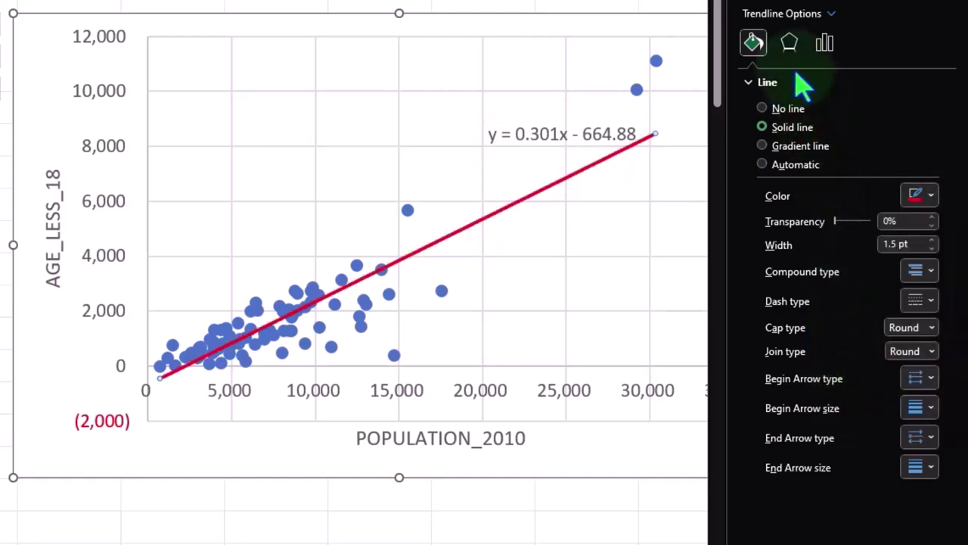
# Give the trendline a 5 pt glow effect.
pyautogui.click(789, 43)
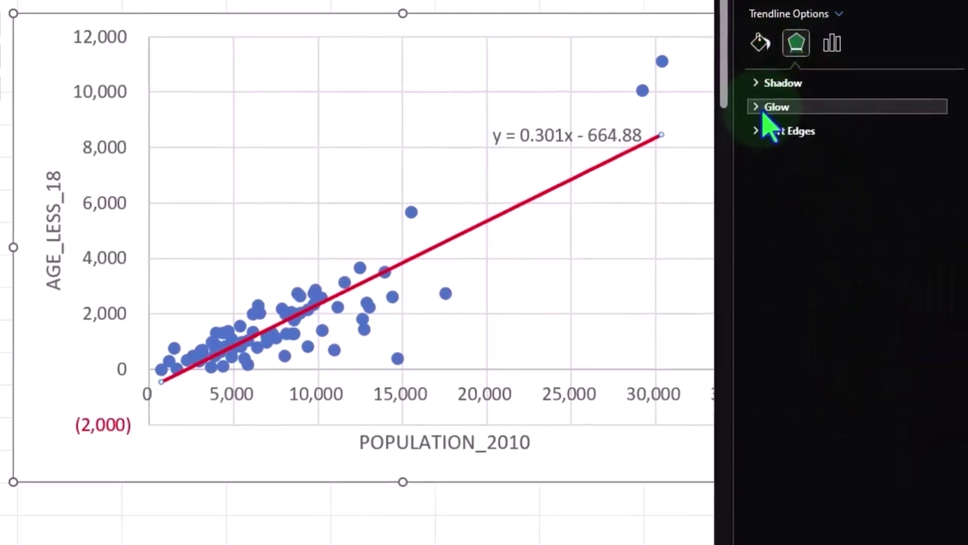
pyautogui.click(770, 106)
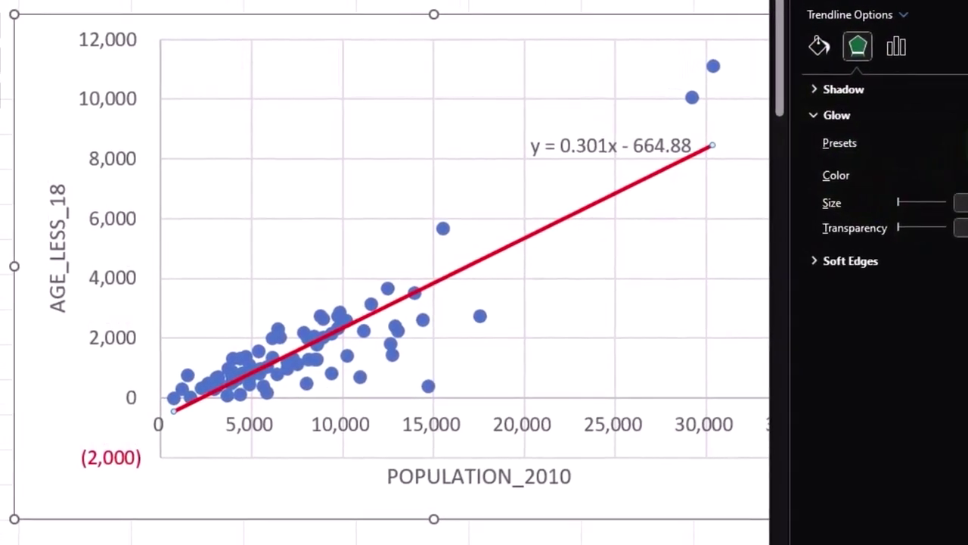
pyautogui.click(962, 141)
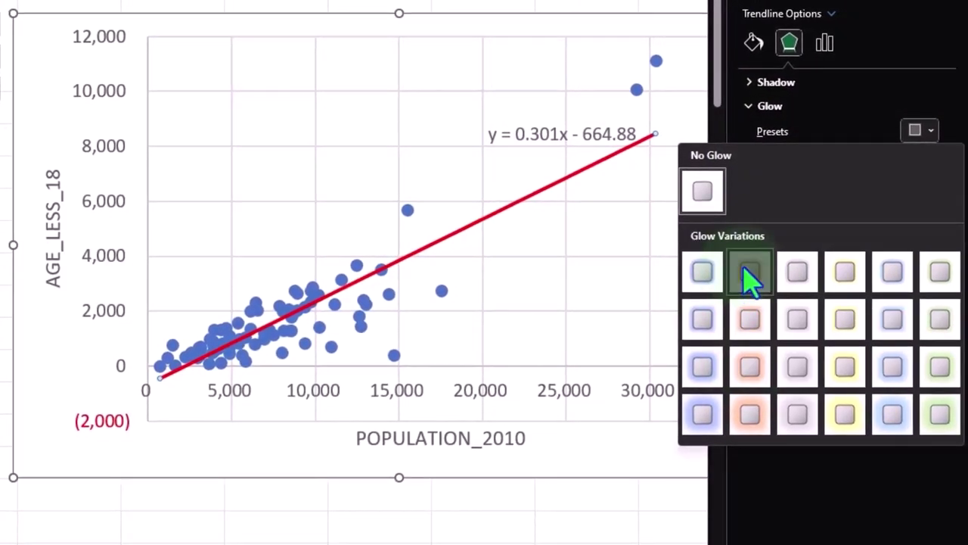
pyautogui.click(753, 275)
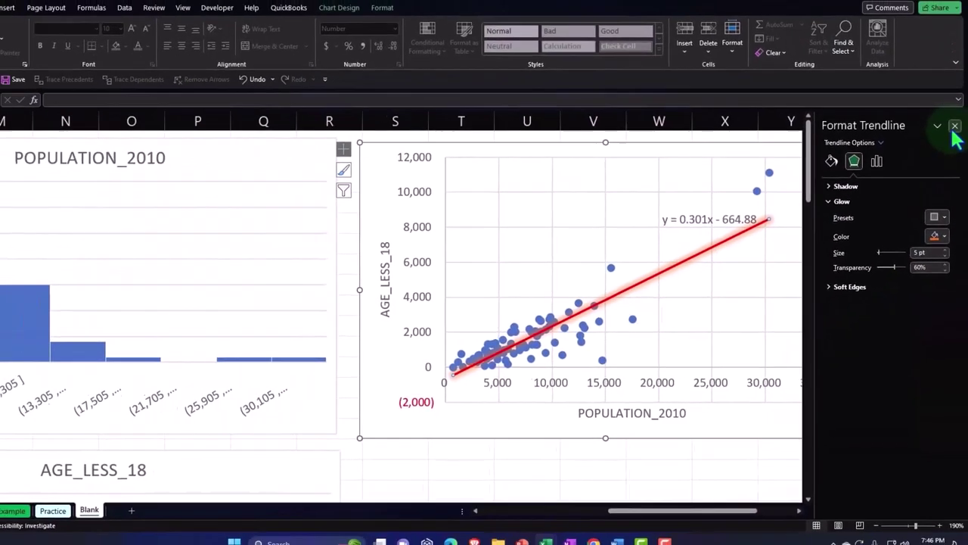
# Close the Format Trendline pane and select the POPULATION_2010 column from C1 to the last row.
pyautogui.click(957, 140)
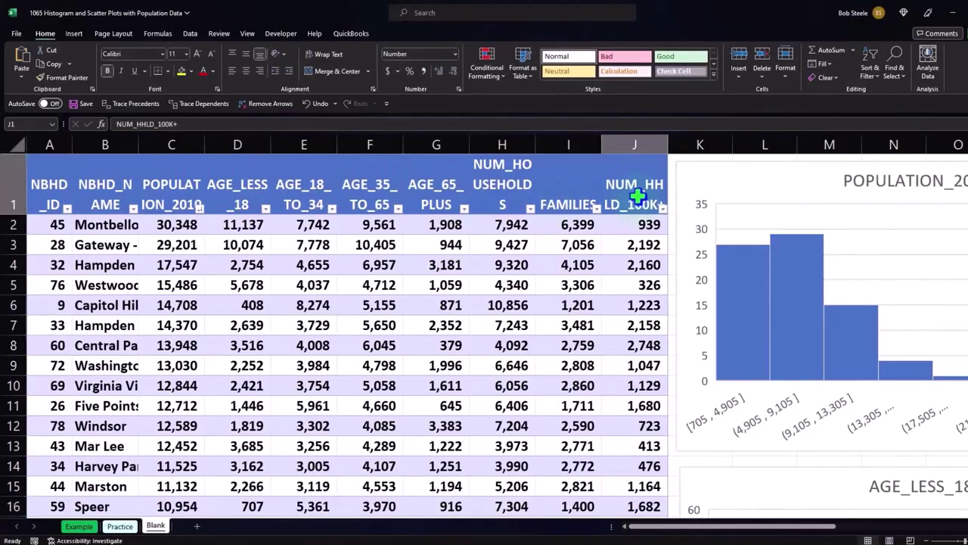
pyautogui.click(617, 245)
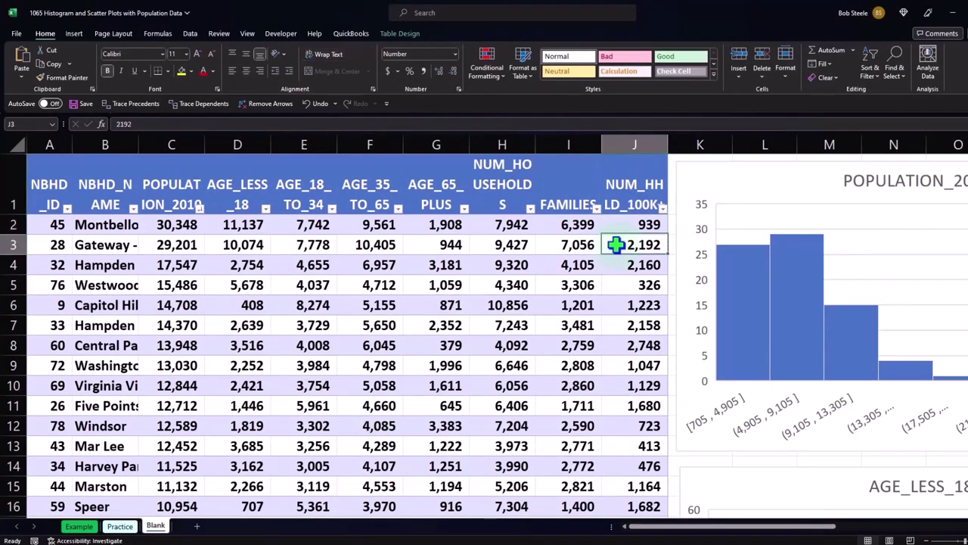
pyautogui.scroll(-3, 616, 257)
pyautogui.scroll(-3, 615, 265)
pyautogui.scroll(-3, 616, 265)
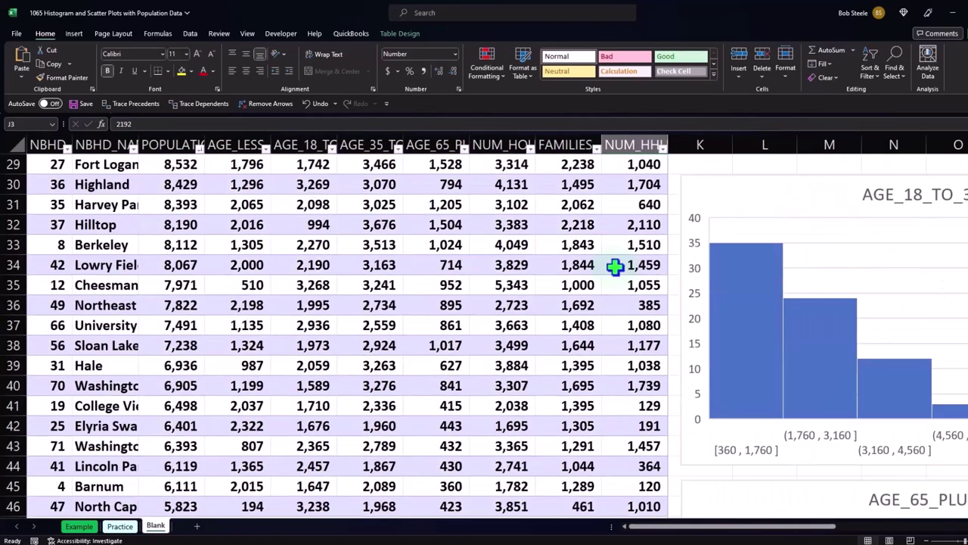
pyautogui.scroll(-3, 616, 265)
pyautogui.scroll(5, 615, 265)
pyautogui.scroll(7, 616, 264)
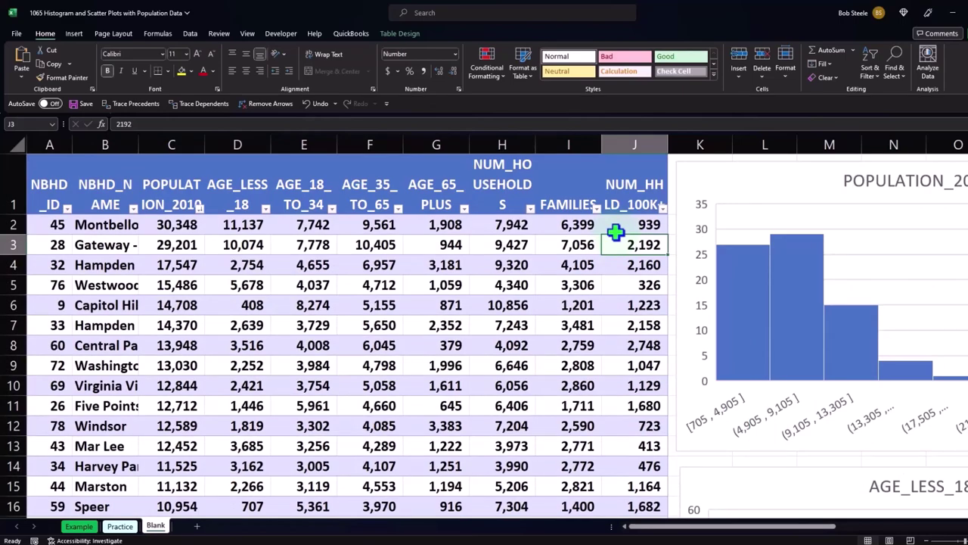
pyautogui.press('Left')
pyautogui.press('Left')
pyautogui.press('Left')
pyautogui.press('Left')
pyautogui.press('Left')
pyautogui.press('Left')
pyautogui.press('Left')
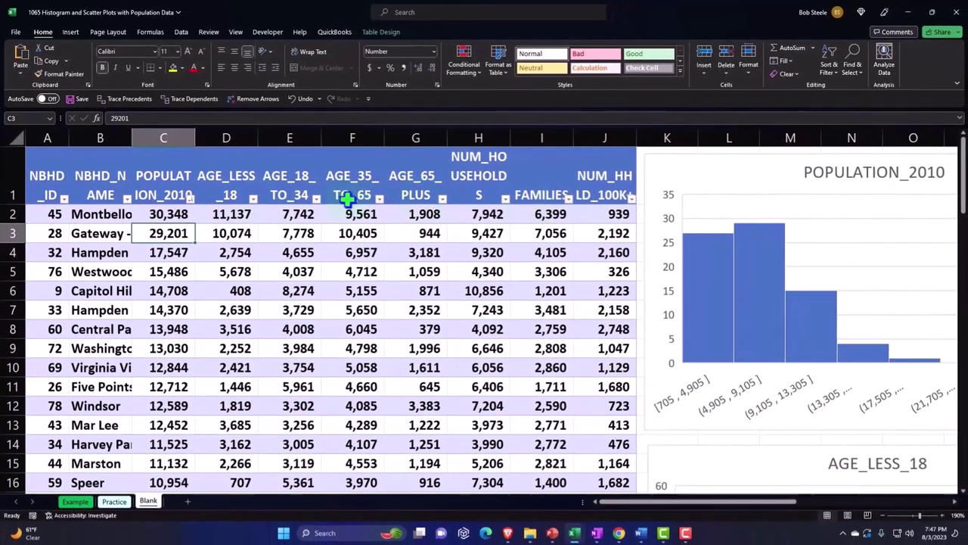
pyautogui.click(155, 179)
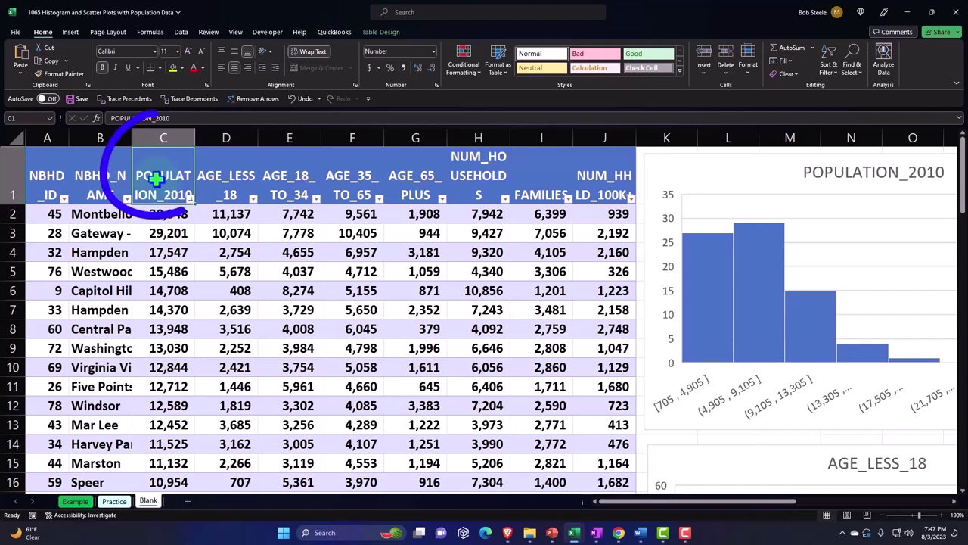
pyautogui.hotkey('ctrl', 'shift', 'Down')
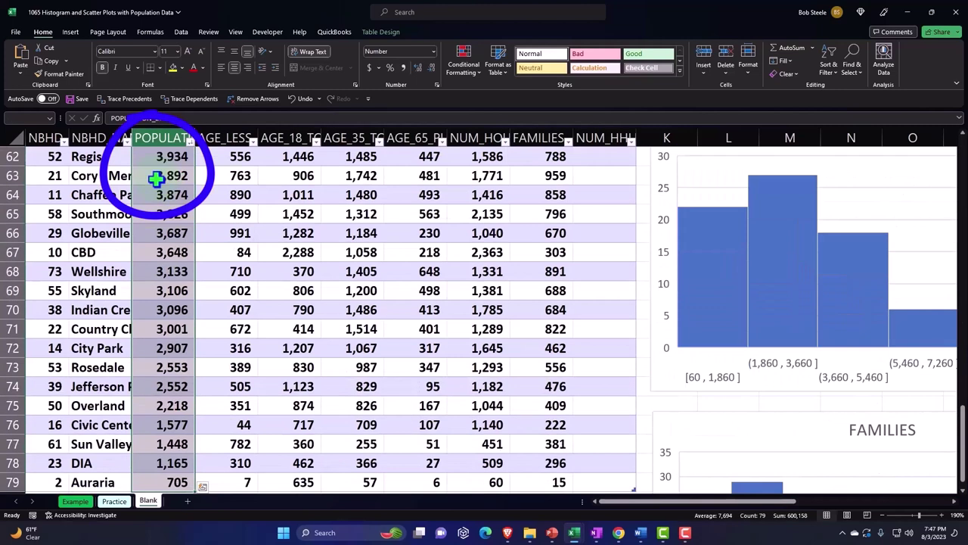
pyautogui.scroll(-2, 261, 257)
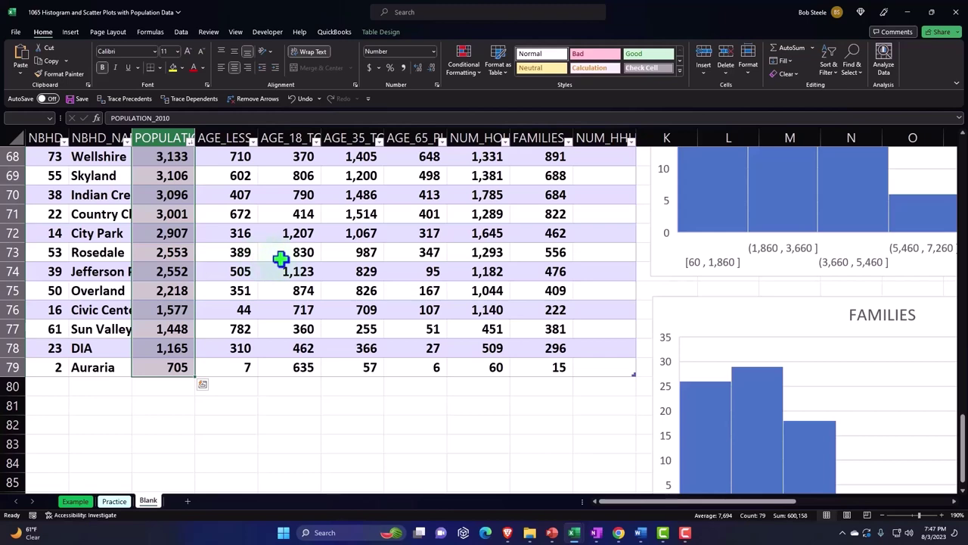
pyautogui.hotkey('ctrl', 'BackSpace')
pyautogui.hotkey('ctrl', 'q')
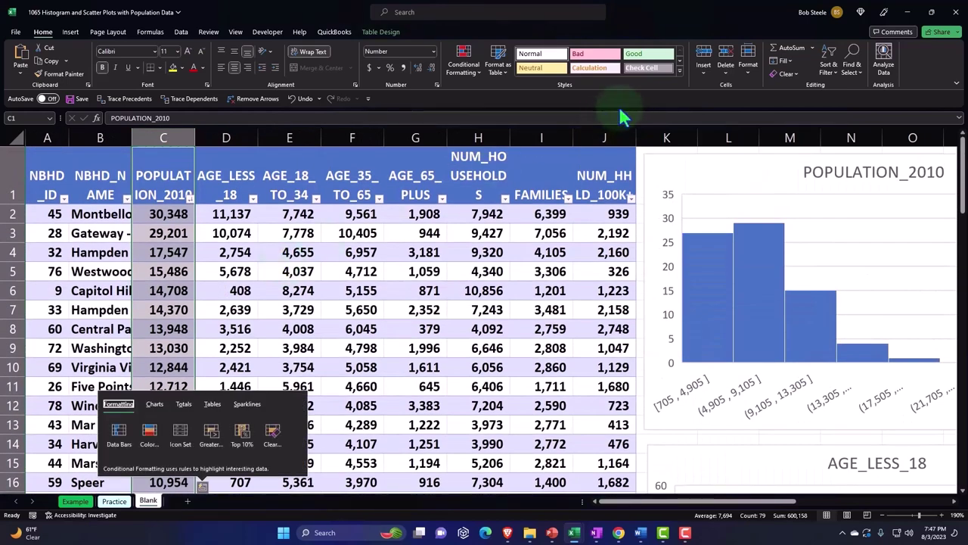
# Add the NUM_HHLD_100K+ column, from J1 to the last row, to the selection.
pyautogui.keyDown('ctrl'); pyautogui.click(616, 175); pyautogui.keyUp('ctrl')
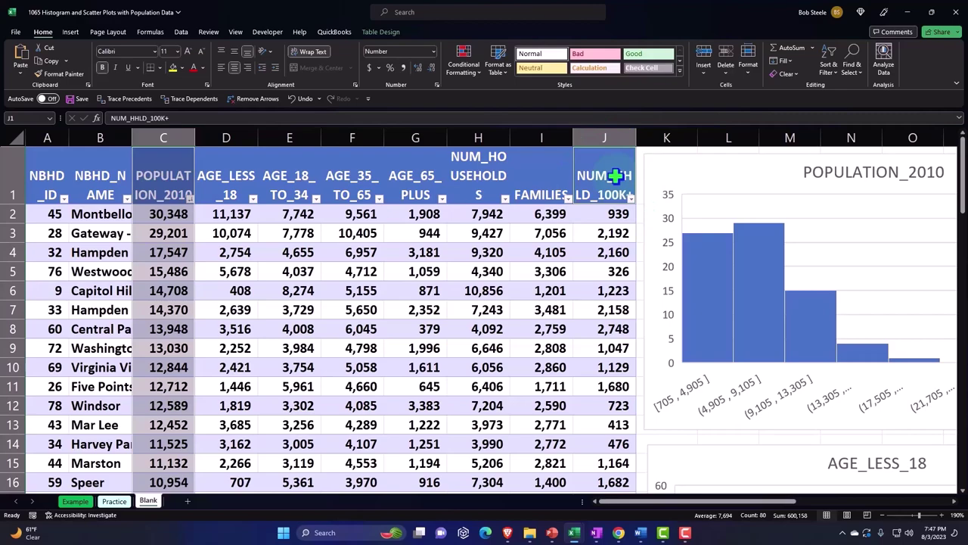
pyautogui.scroll(-3, 616, 175)
pyautogui.scroll(-7, 616, 175)
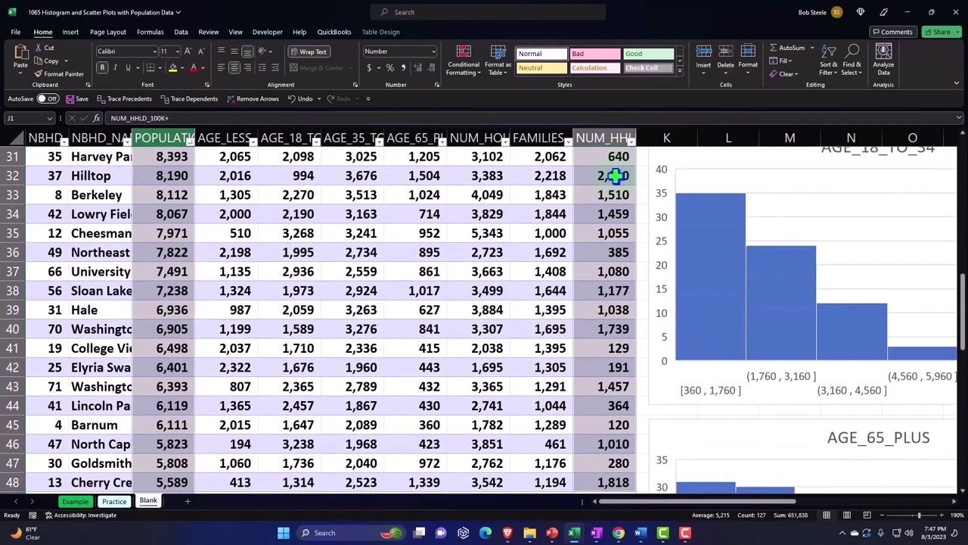
pyautogui.scroll(-2, 616, 227)
pyautogui.scroll(-1, 615, 250)
pyautogui.scroll(-1, 609, 254)
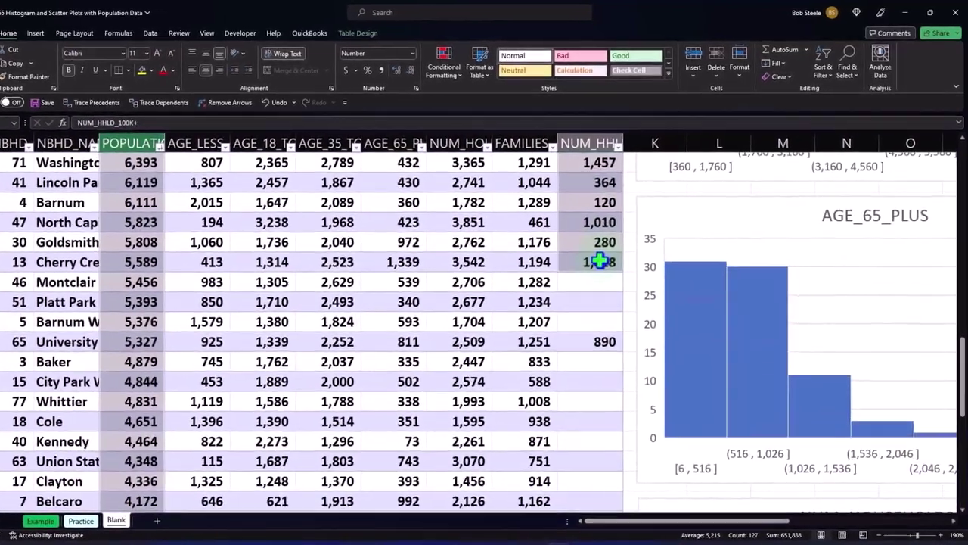
pyautogui.scroll(-1, 595, 264)
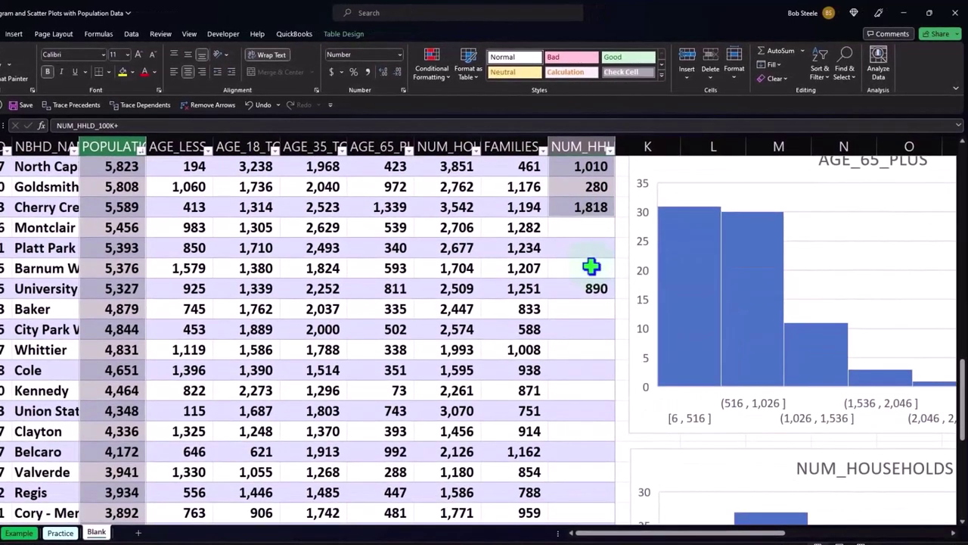
pyautogui.moveTo(591, 266); pyautogui.dragTo(592, 267)
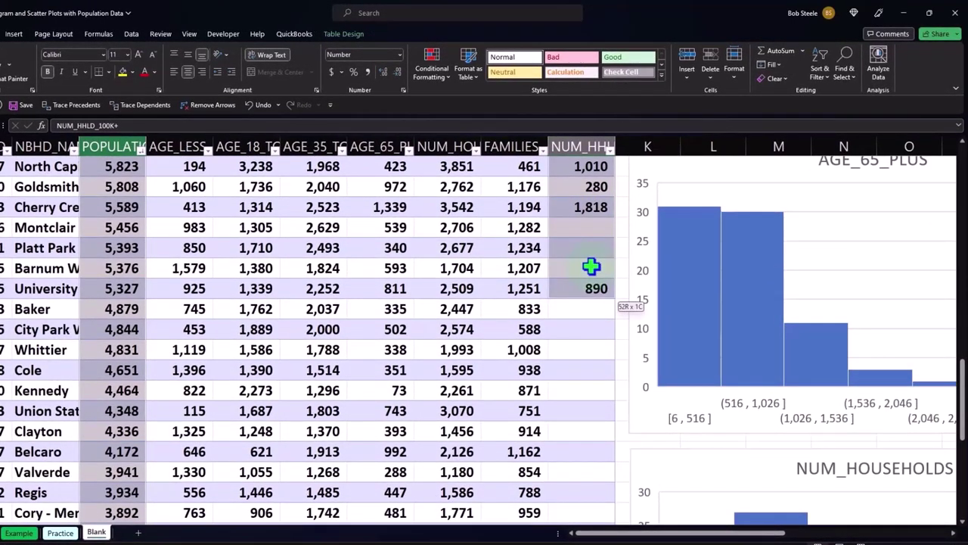
pyautogui.hotkey('ctrl', 'shift', 'Down')
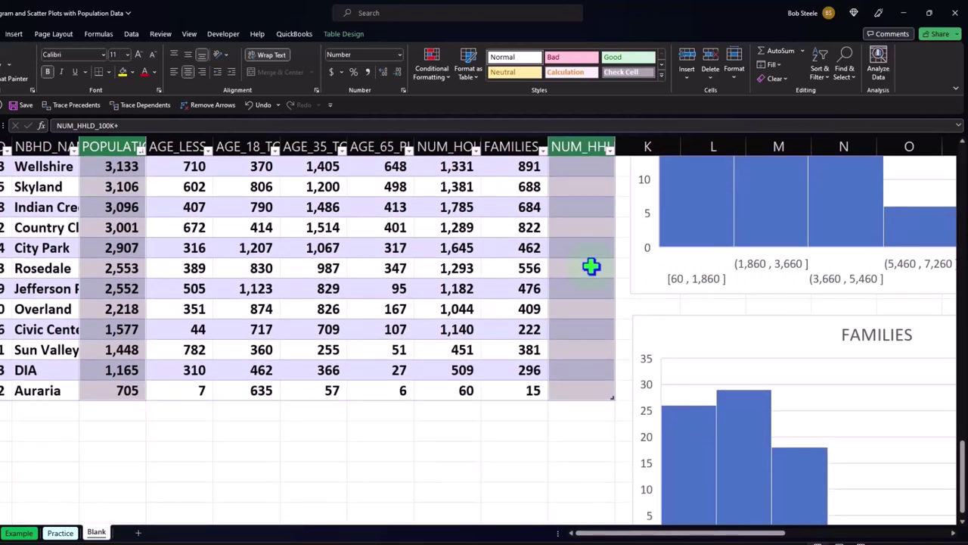
pyautogui.scroll(15, 591, 266)
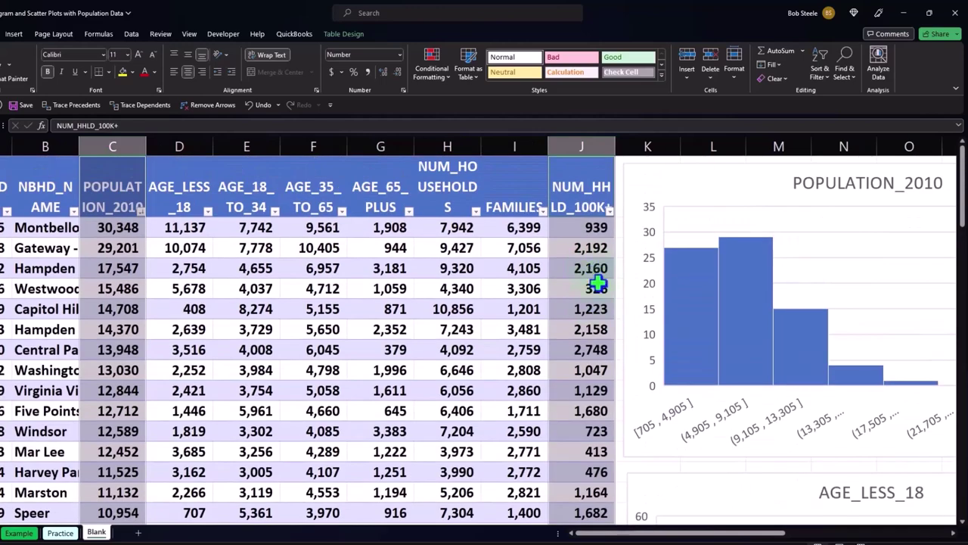
pyautogui.moveTo(635, 535); pyautogui.dragTo(821, 534)
pyautogui.scroll(-2, 684, 409)
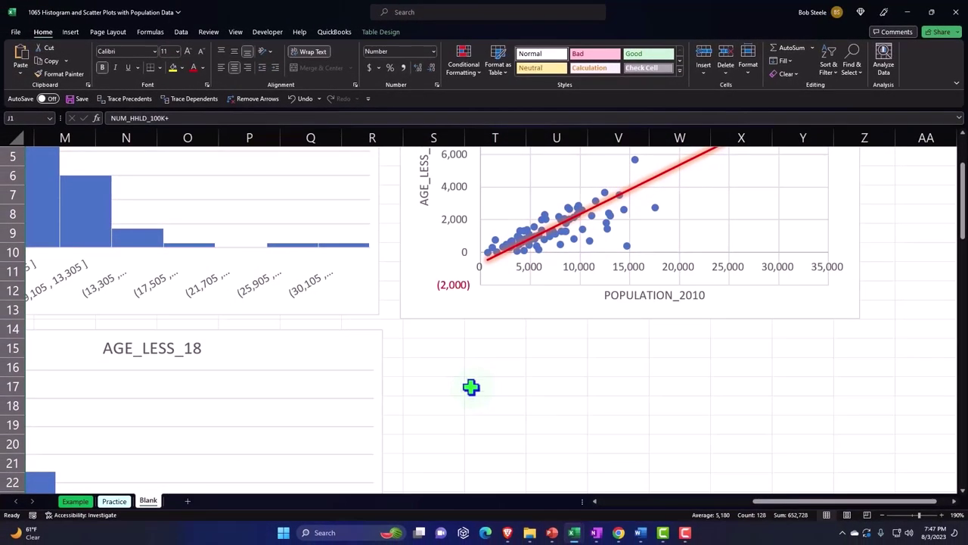
# Insert a plain scatter plot and place it below the first scatter plot.
pyautogui.click(70, 33)
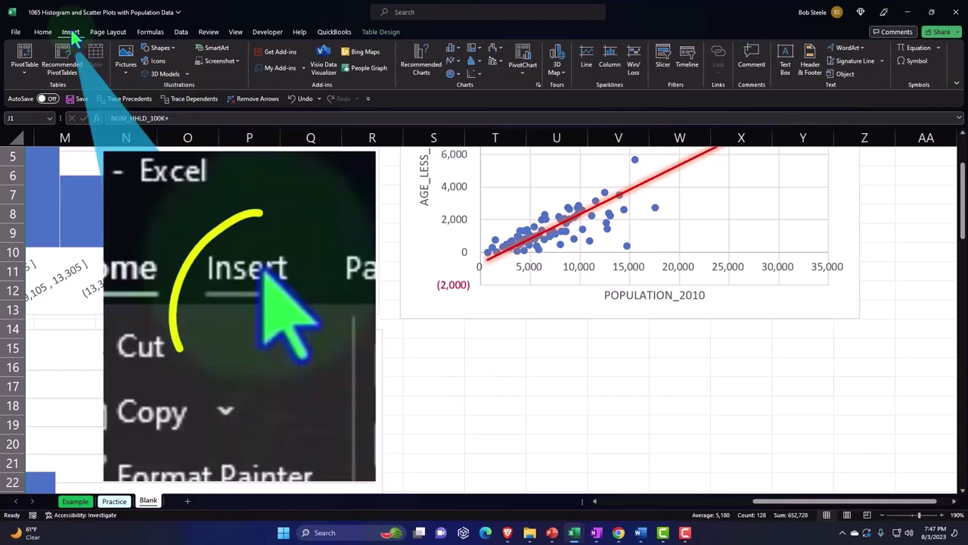
pyautogui.click(475, 75)
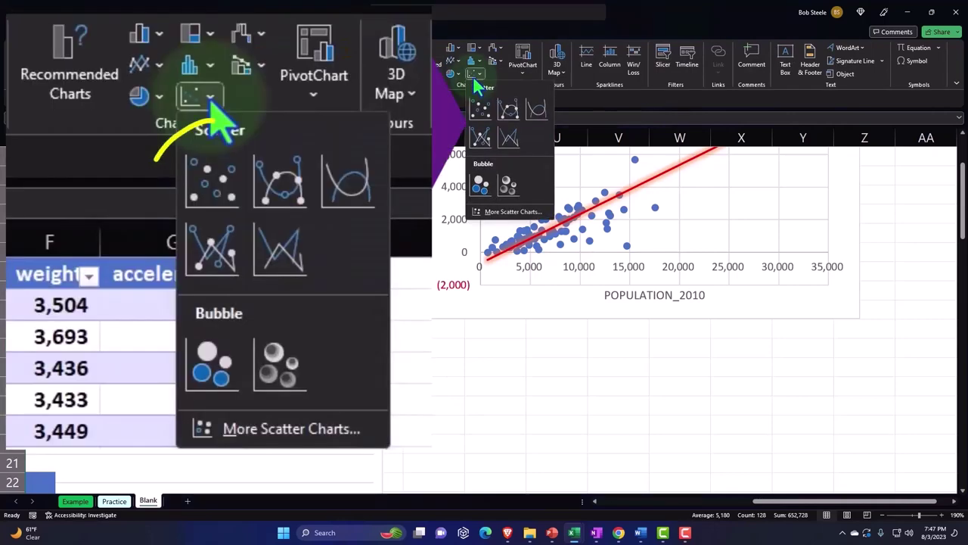
pyautogui.click(481, 108)
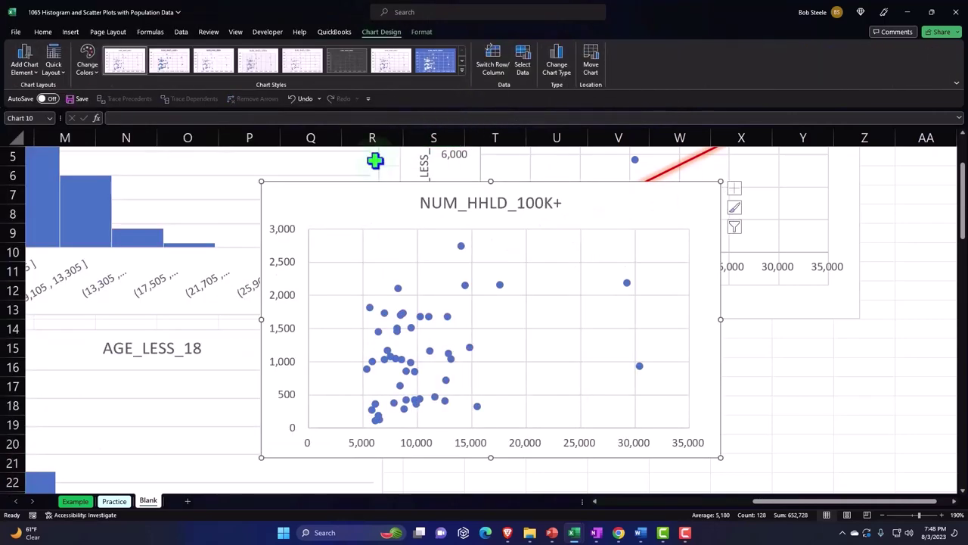
pyautogui.moveTo(294, 195); pyautogui.dragTo(429, 342)
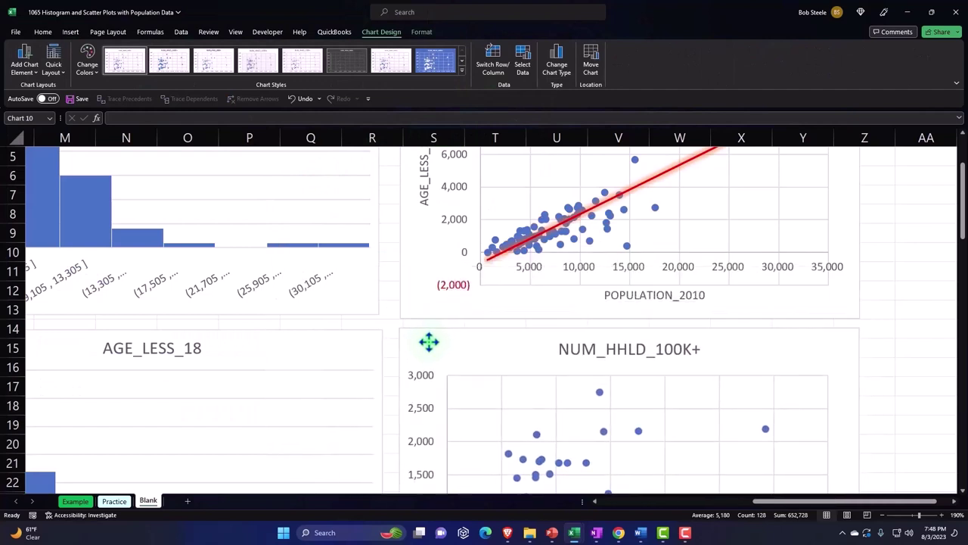
# Delete the new chart's NUM_HHLD_100K+ title and return to the sheet.
pyautogui.click(566, 350)
pyautogui.press('Delete')
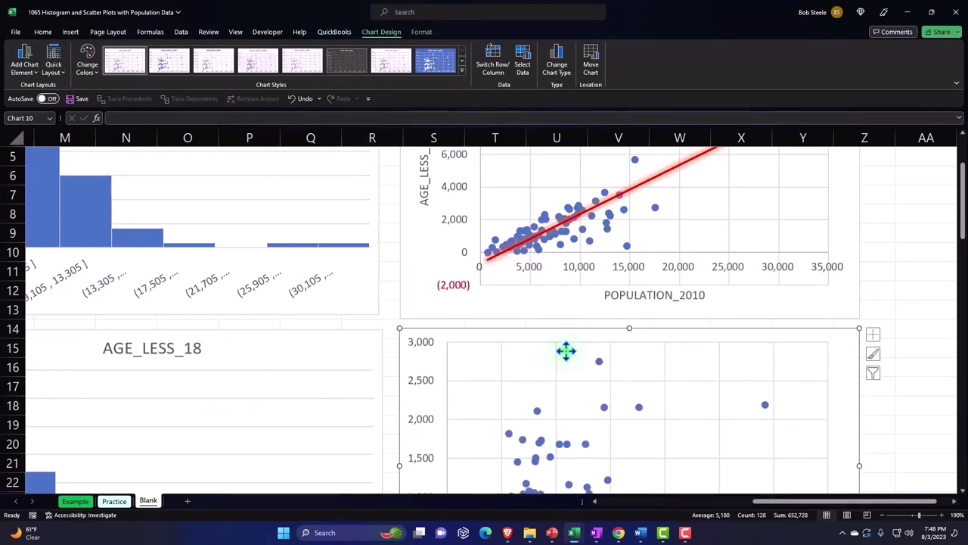
pyautogui.scroll(-2, 566, 346)
pyautogui.scroll(-1, 929, 431)
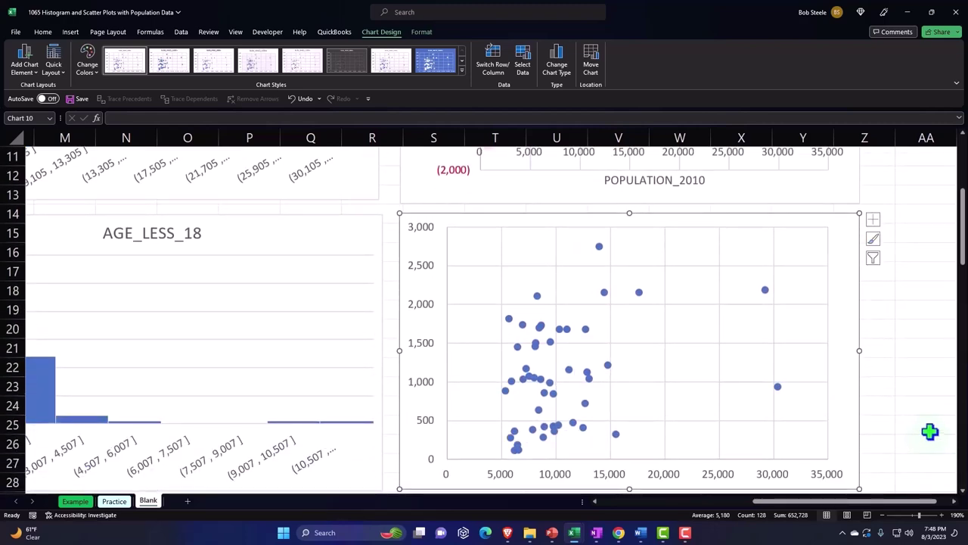
pyautogui.press('Escape')
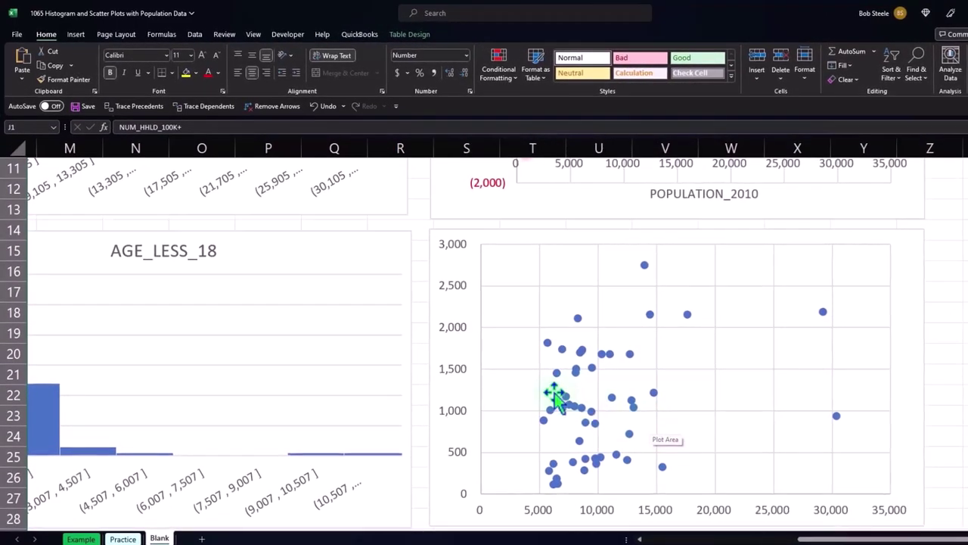
# Add axis titles to the new scatter chart and link the horizontal title to POPULATION_2010.
pyautogui.click(908, 261)
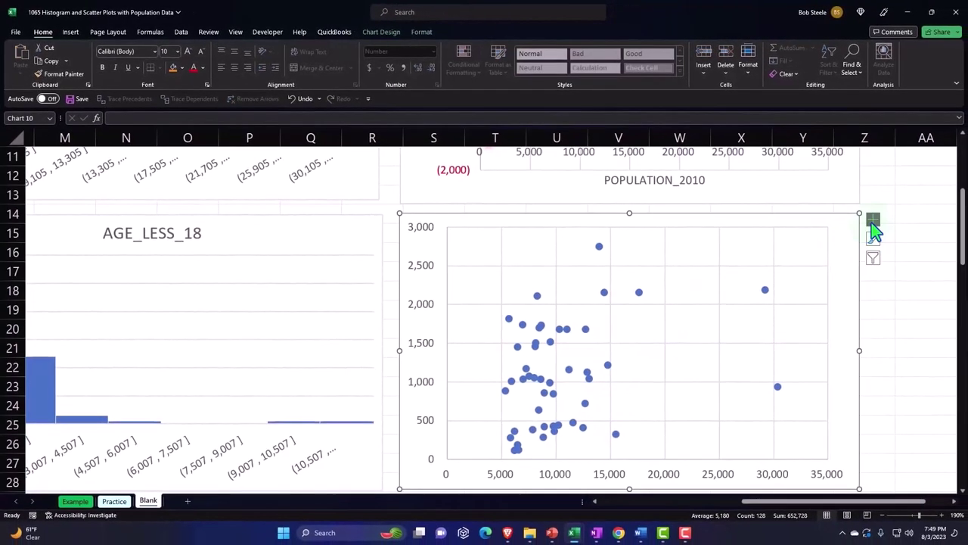
pyautogui.click(875, 220)
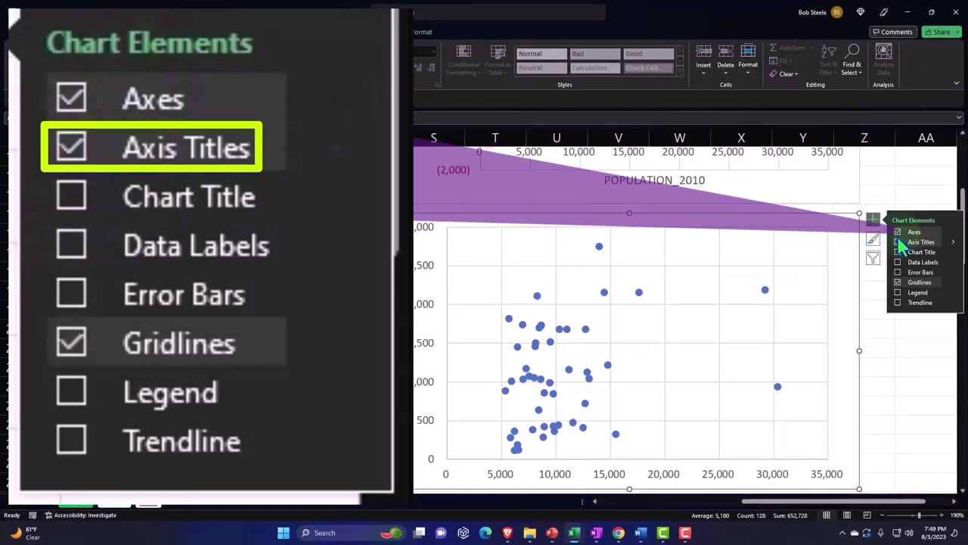
pyautogui.click(898, 239)
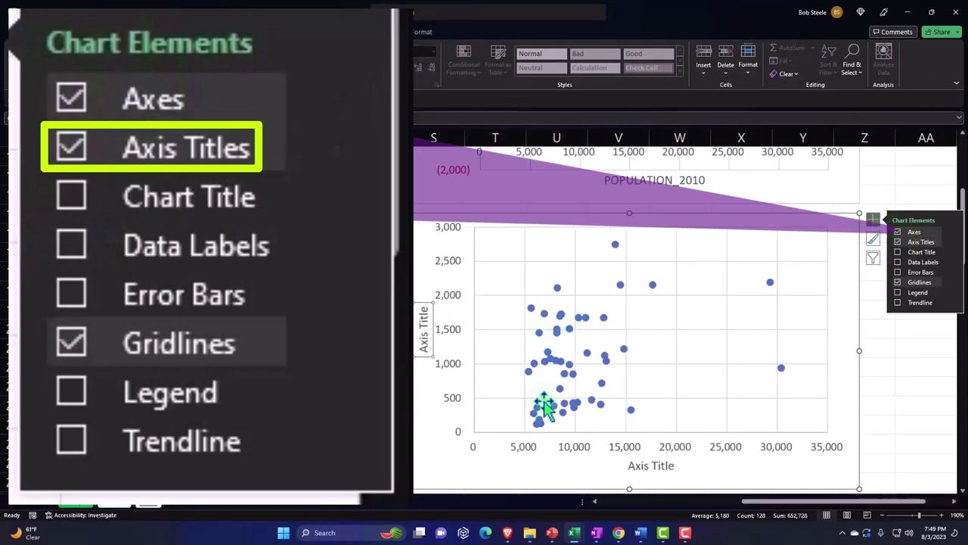
pyautogui.click(647, 466)
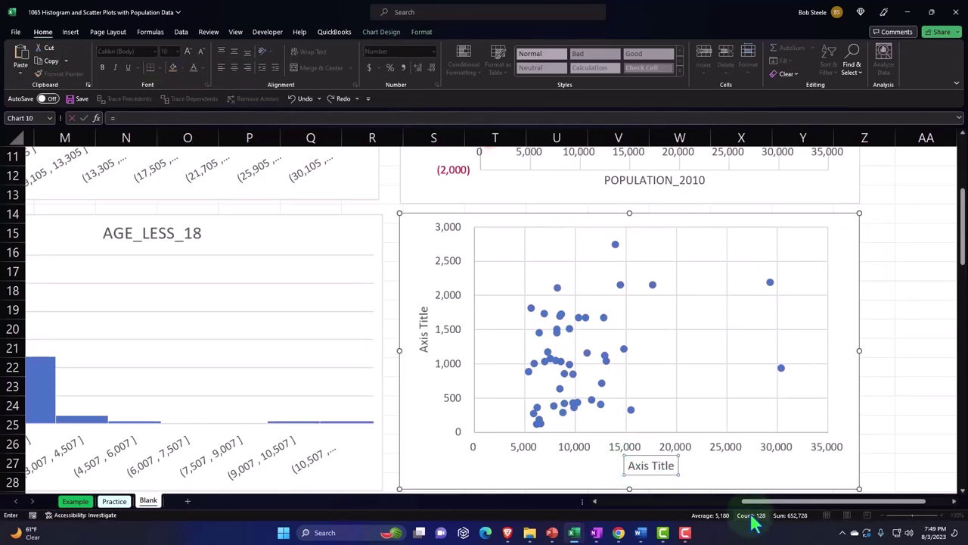
pyautogui.moveTo(760, 501)
pyautogui.mouseDown()
pyautogui.moveTo(598, 502)
pyautogui.moveTo(255, 340)
pyautogui.mouseUp()
pyautogui.scroll(4, 255, 340)
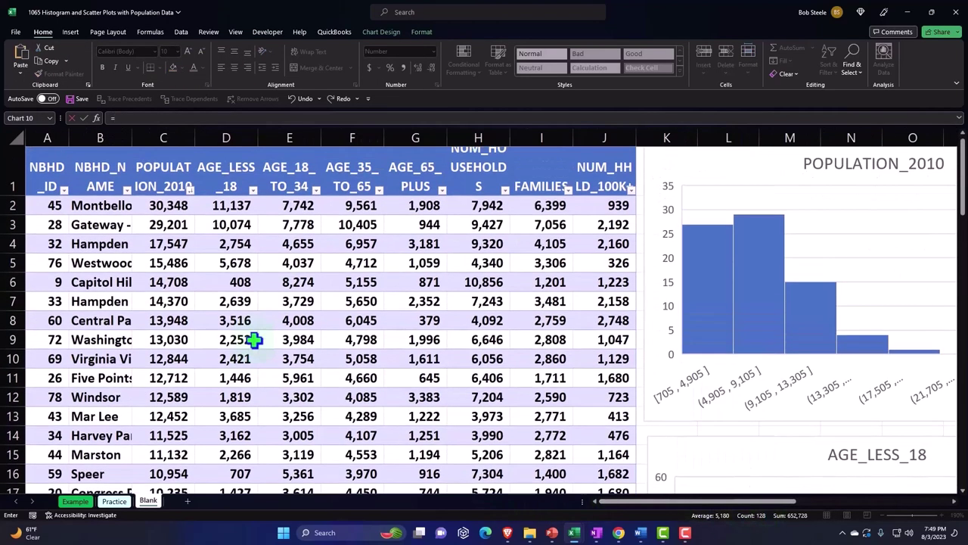
pyautogui.click(158, 180)
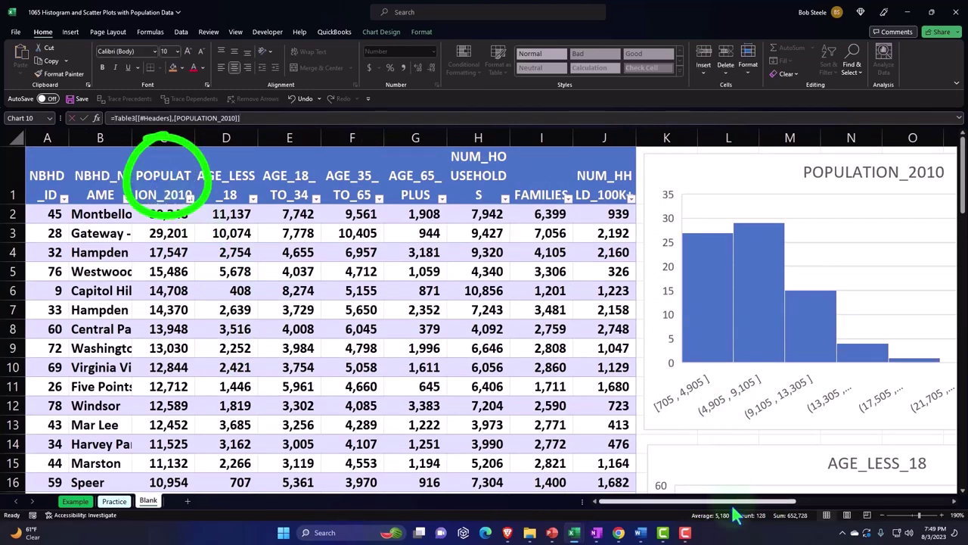
pyautogui.moveTo(696, 501); pyautogui.dragTo(862, 501)
pyautogui.scroll(-2, 645, 376)
pyautogui.scroll(-2, 645, 376)
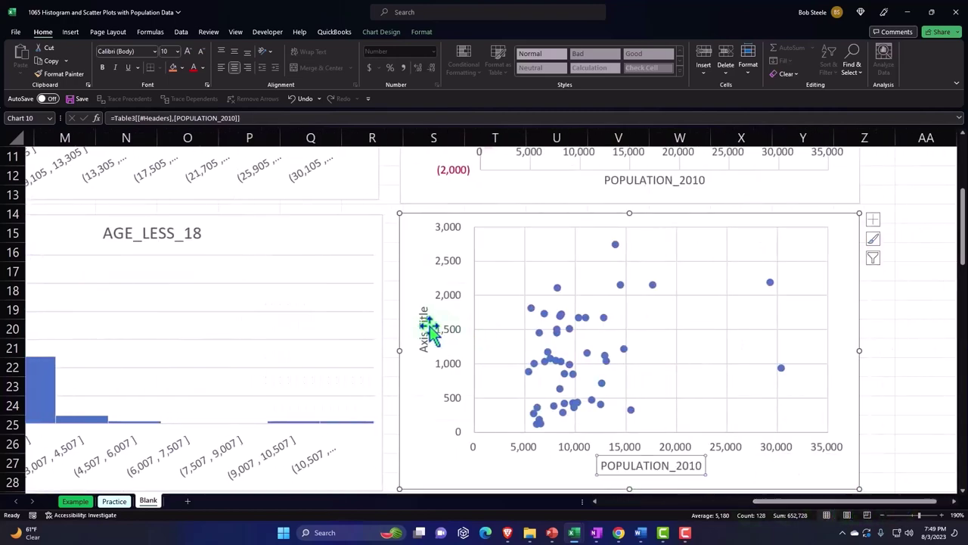
# Link the vertical axis title to the NUM_HHLD_100K+ header in cell J1.
pyautogui.click(429, 329)
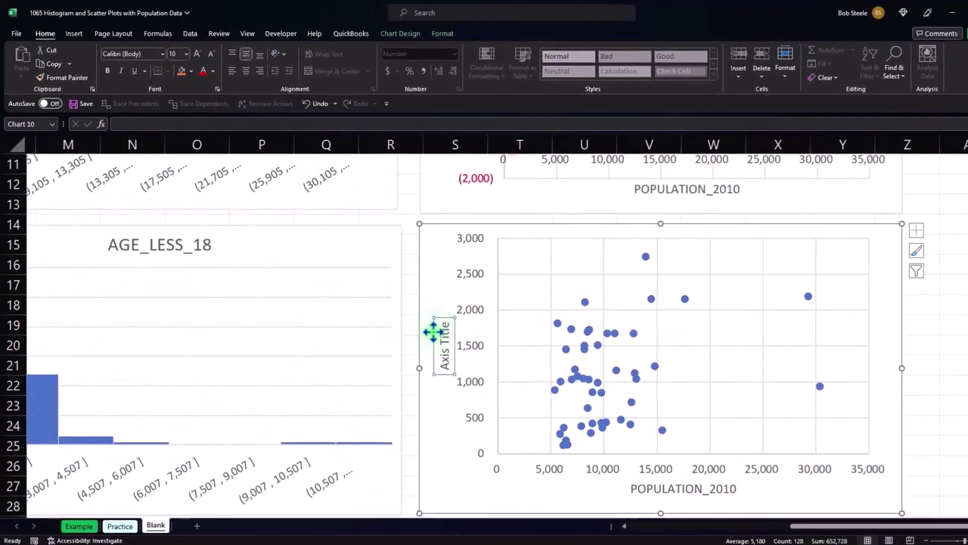
pyautogui.write('=')
pyautogui.scroll(4, 433, 331)
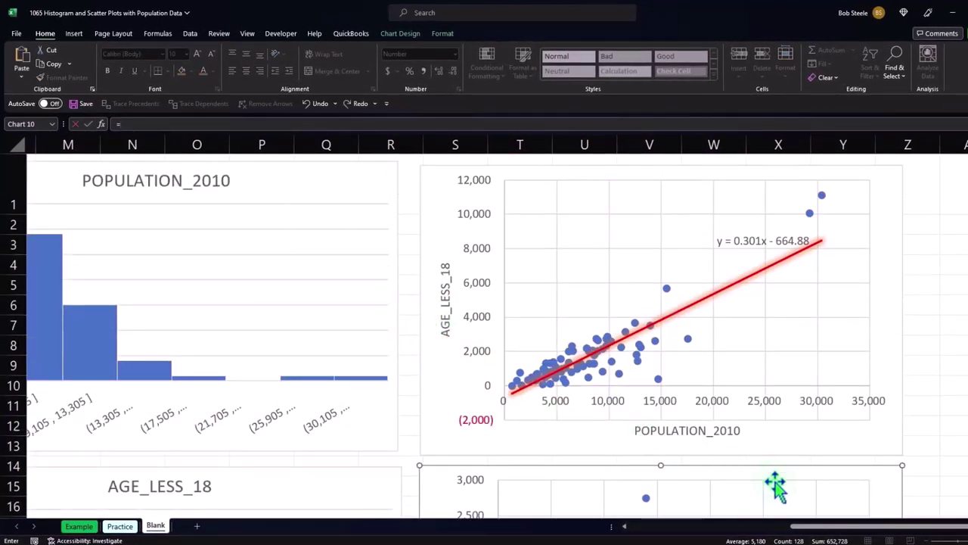
pyautogui.moveTo(792, 529); pyautogui.dragTo(648, 527)
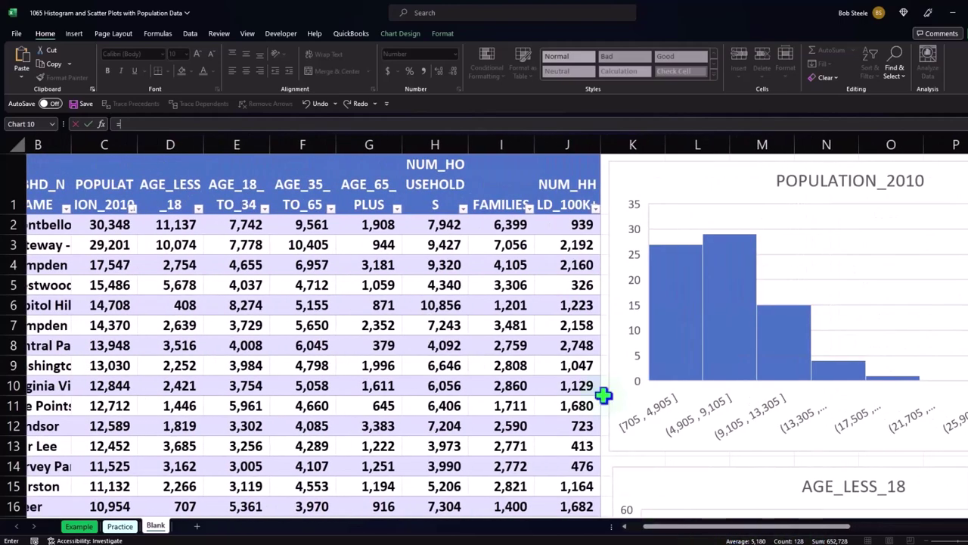
pyautogui.click(535, 204)
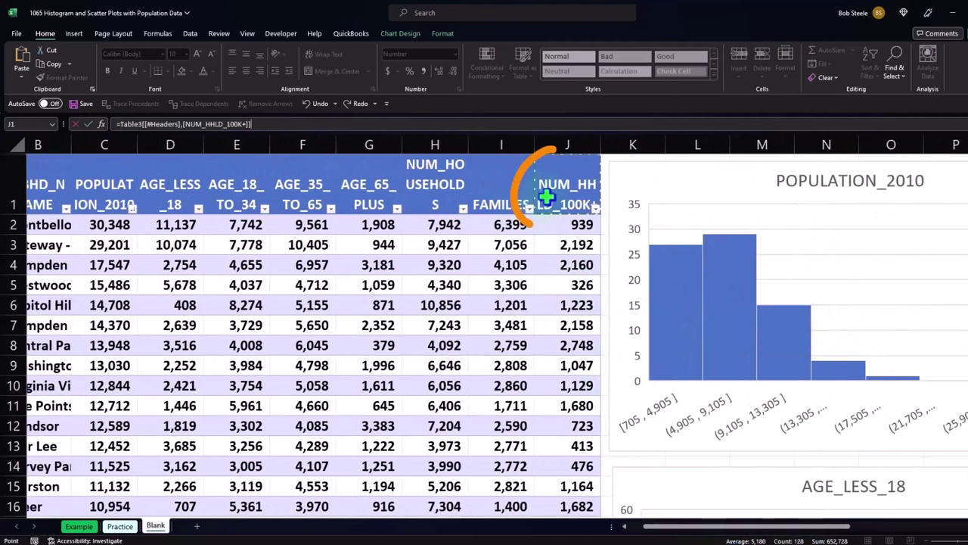
pyautogui.press('Return')
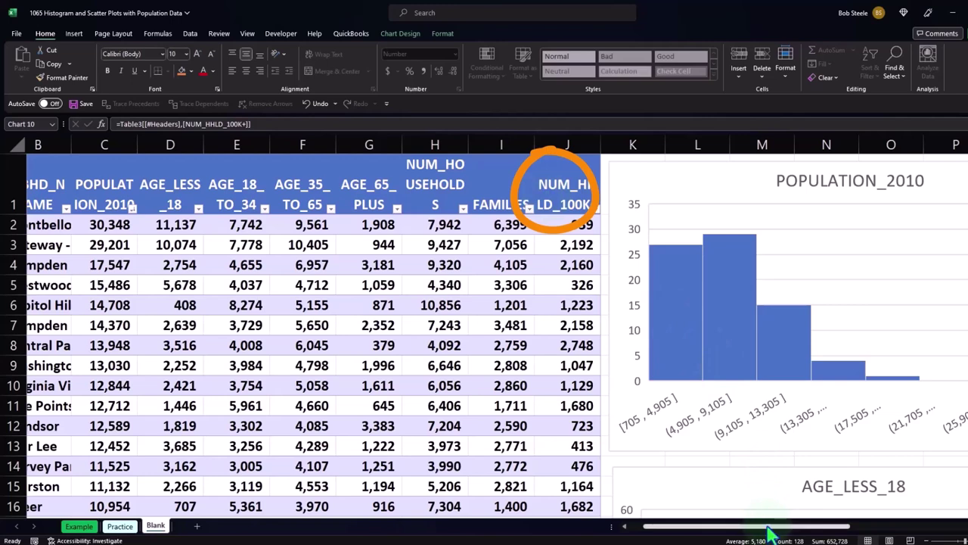
pyautogui.moveTo(754, 530); pyautogui.dragTo(925, 529)
pyautogui.scroll(-4, 766, 426)
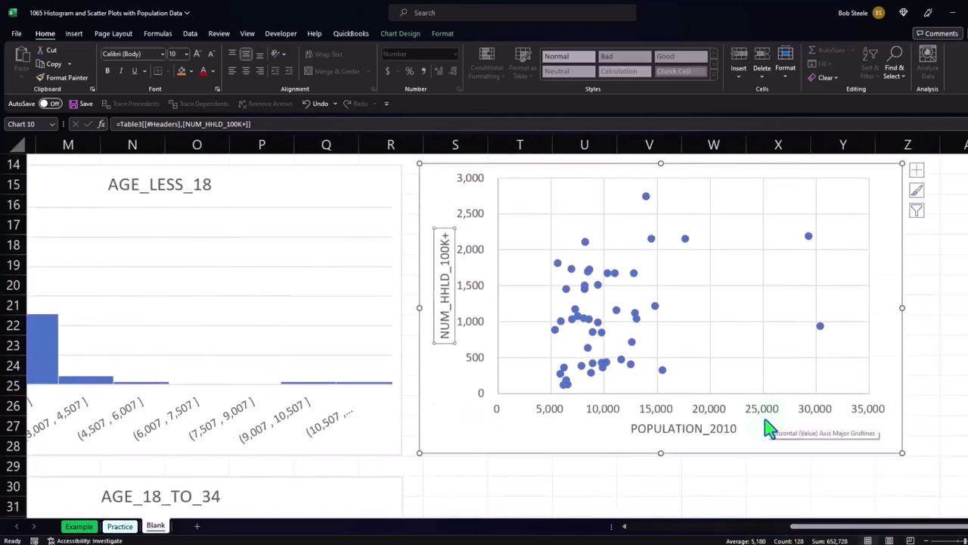
pyautogui.scroll(2, 765, 425)
pyautogui.scroll(-1, 766, 426)
pyautogui.scroll(-1, 765, 428)
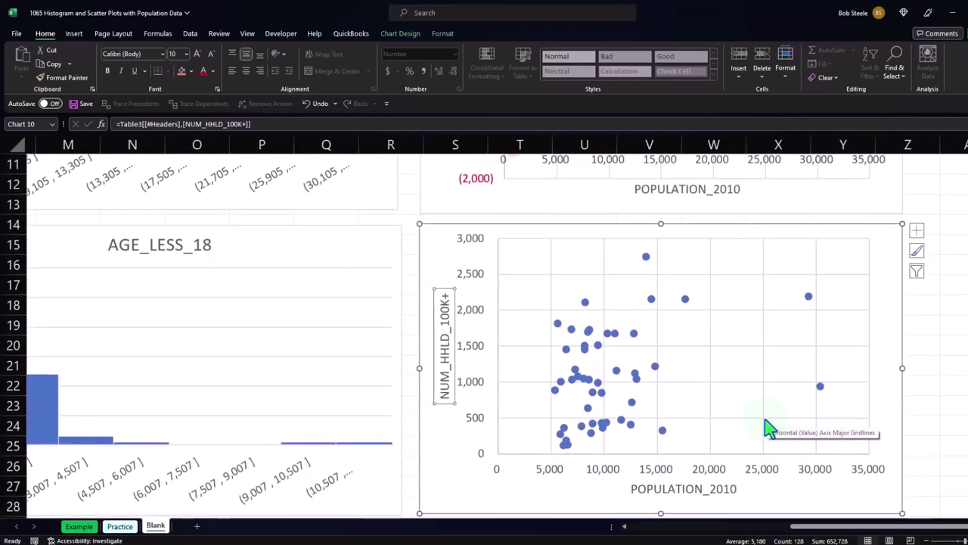
pyautogui.click(917, 230)
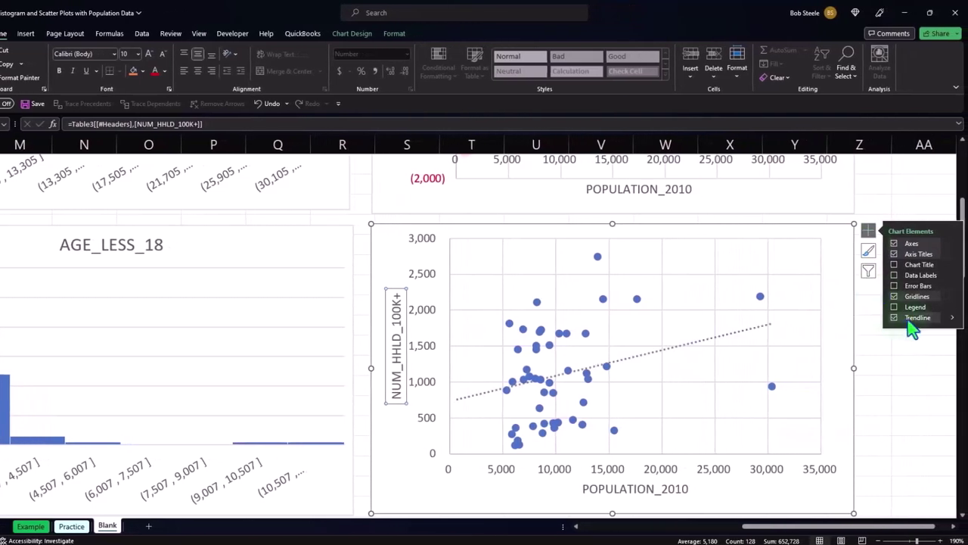
# Add the trendline and display its equation, y = 0.0357x + 728.21, on the chart.
pyautogui.click(953, 318)
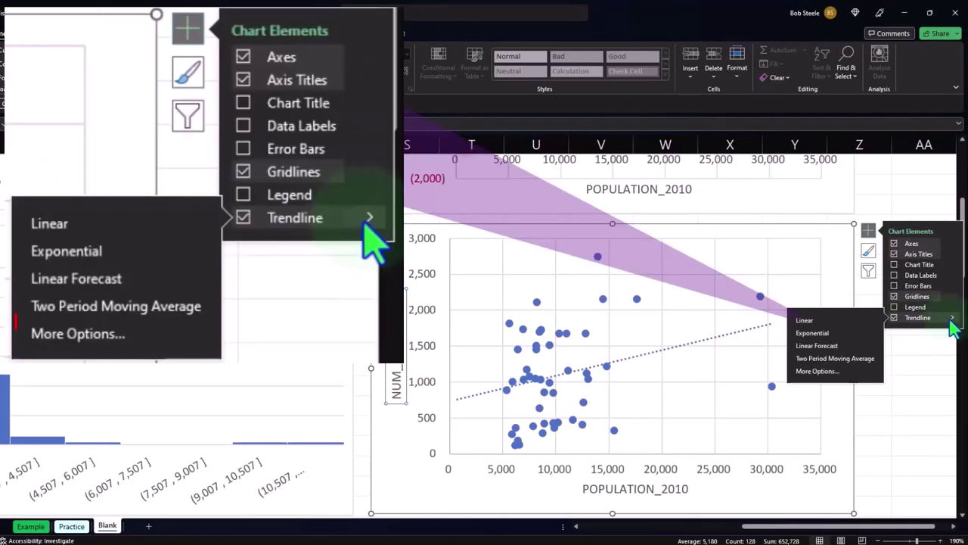
pyautogui.click(840, 375)
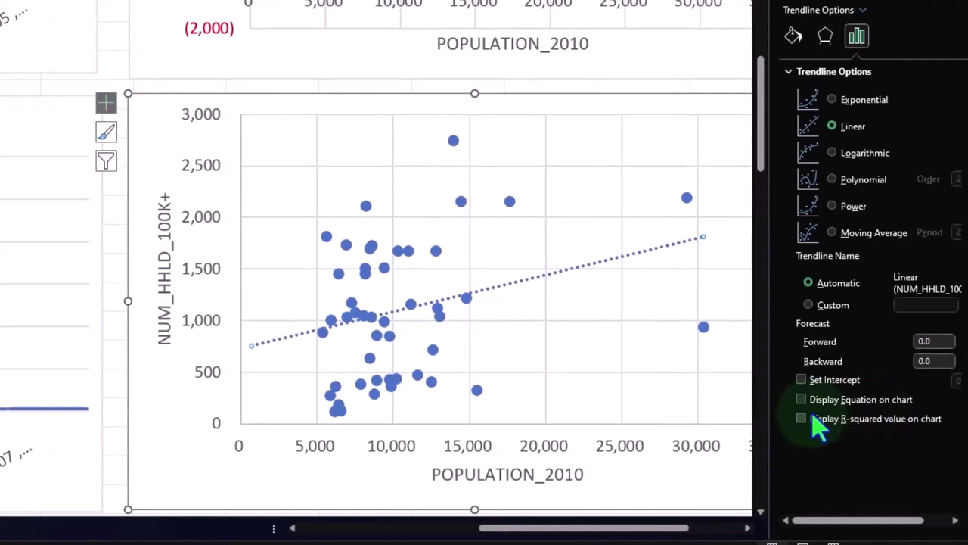
pyautogui.click(802, 400)
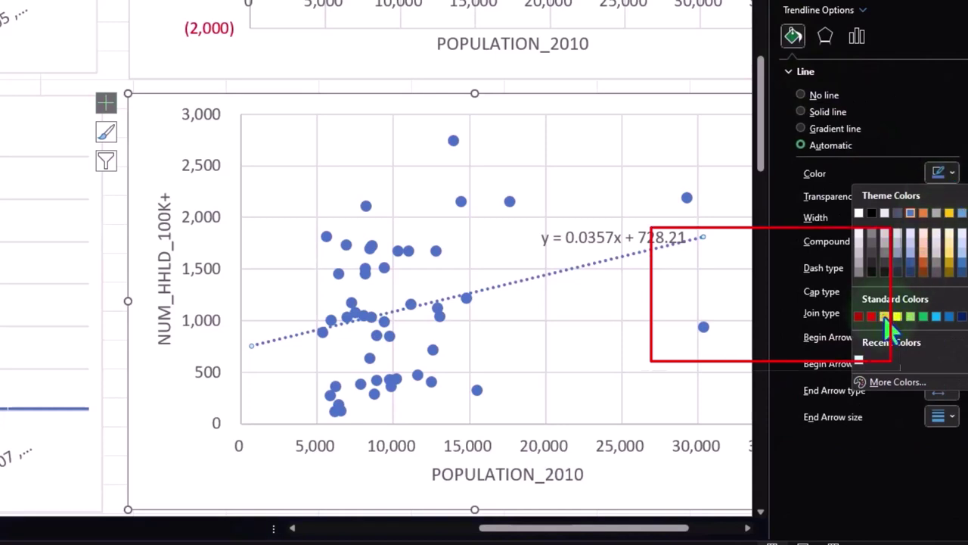
# Make the trendline a solid gold line with an orange glow preset.
pyautogui.click(886, 316)
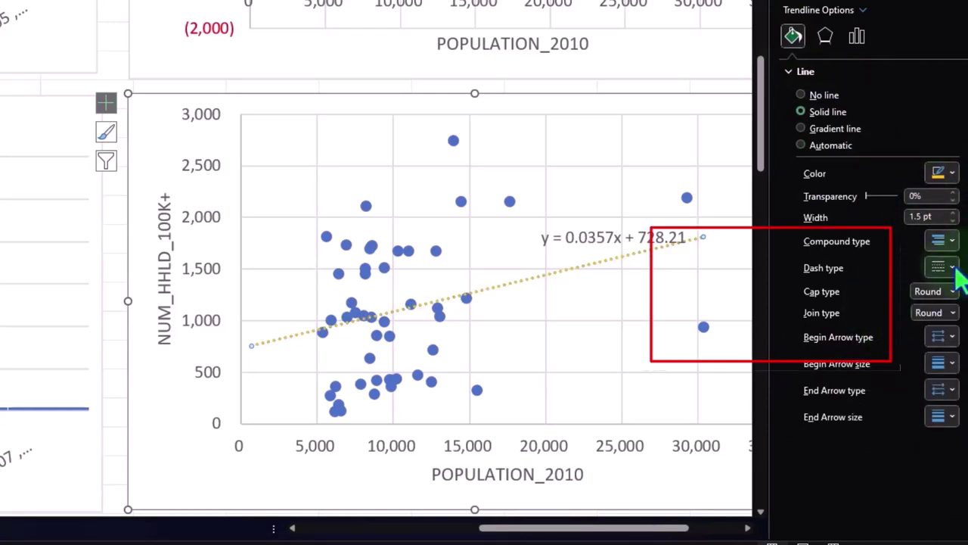
pyautogui.click(955, 279)
pyautogui.click(952, 286)
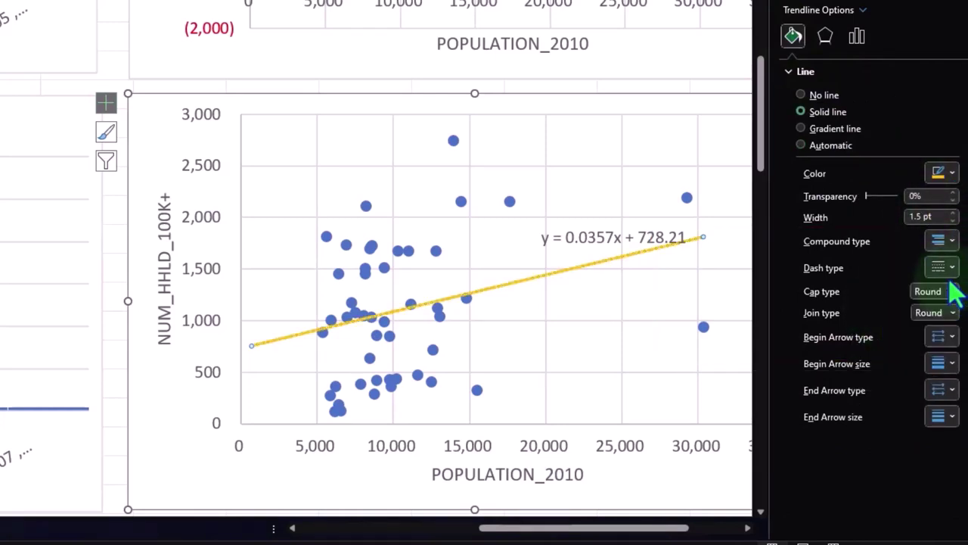
pyautogui.click(824, 38)
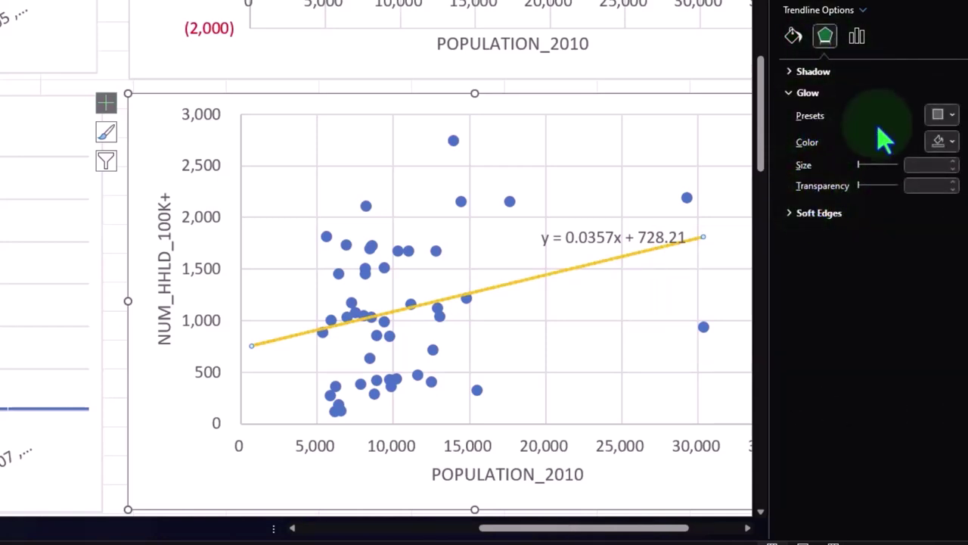
pyautogui.click(951, 117)
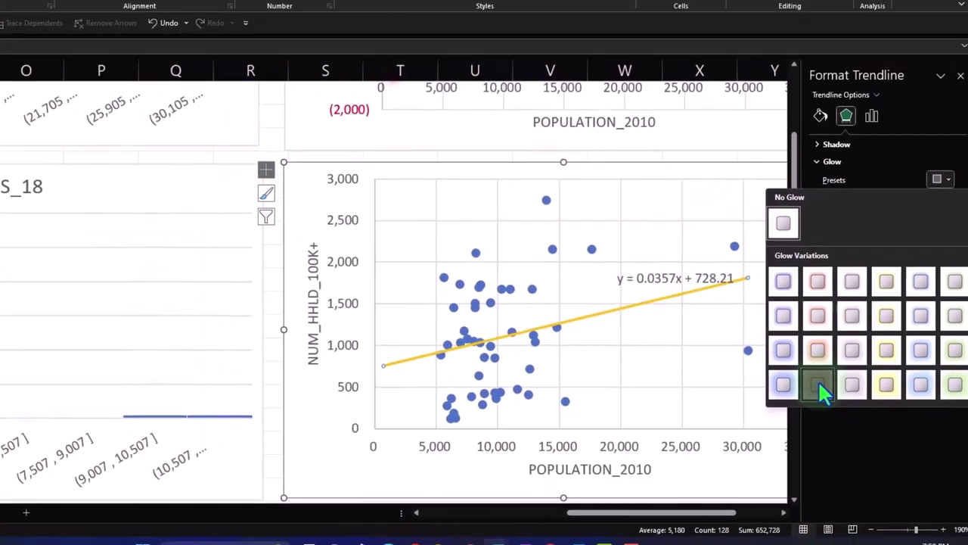
pyautogui.click(790, 369)
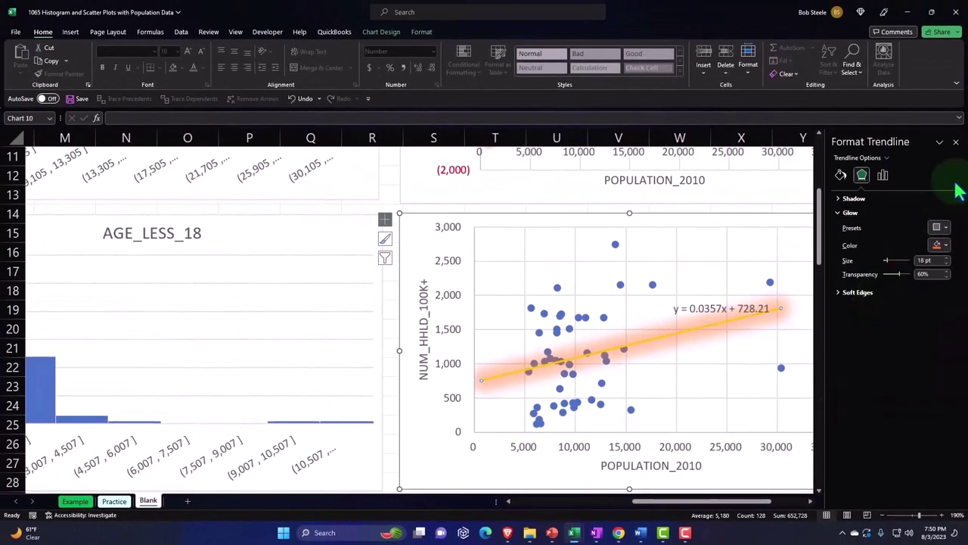
# Close the Format Trendline pane, deselect the chart, and return to the population table's top.
pyautogui.click(955, 142)
pyautogui.scroll(4, 799, 272)
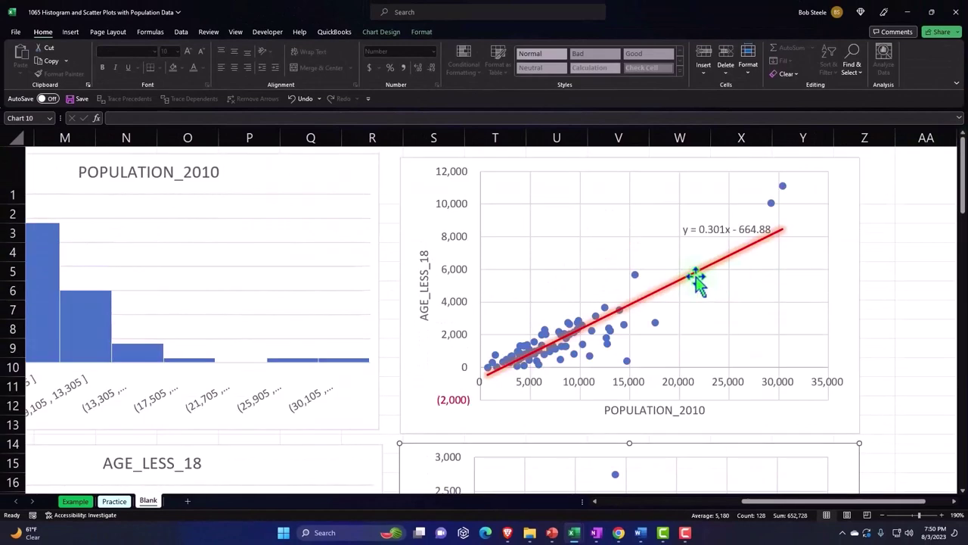
pyautogui.scroll(-2, 761, 323)
pyautogui.scroll(-2, 761, 322)
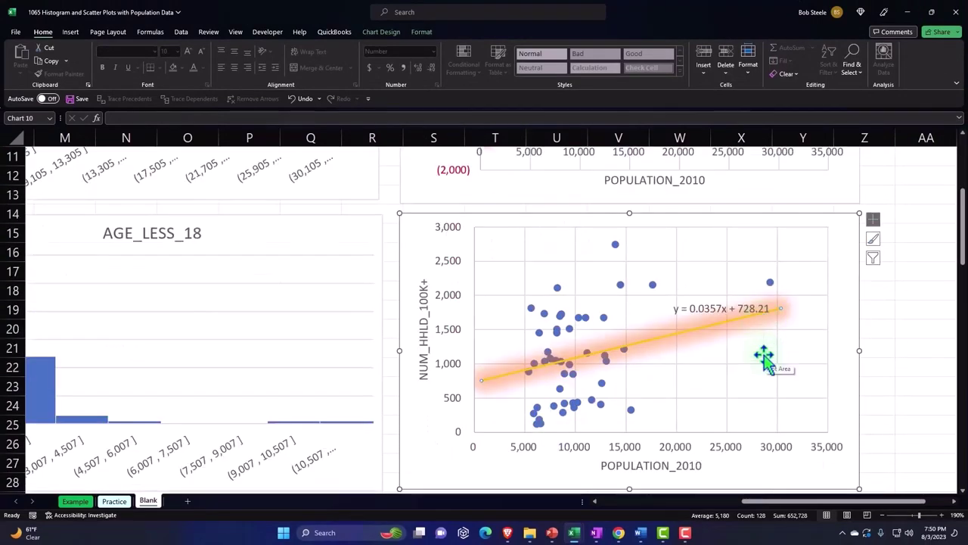
pyautogui.scroll(3, 765, 362)
pyautogui.scroll(1, 765, 361)
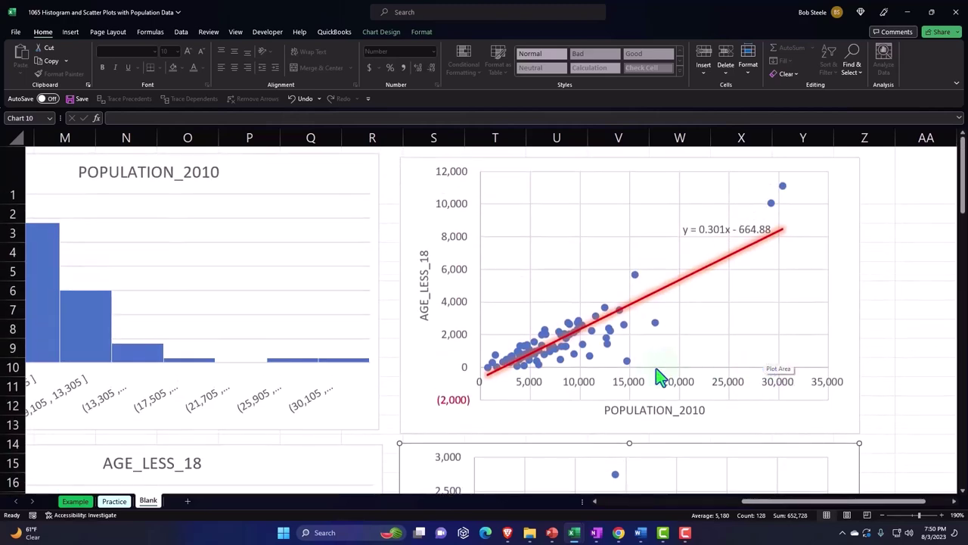
pyautogui.moveTo(627, 361)
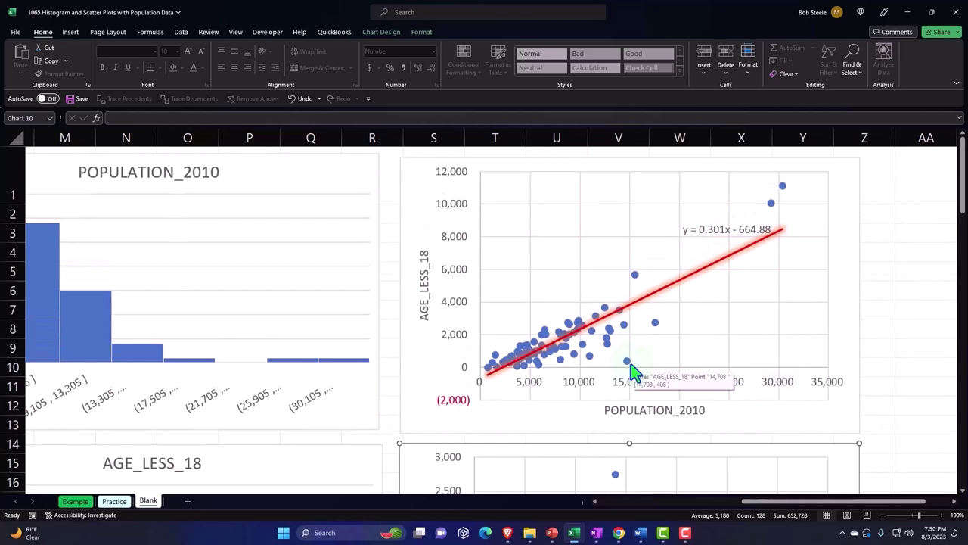
pyautogui.scroll(-1, 634, 370)
pyautogui.scroll(-2, 632, 369)
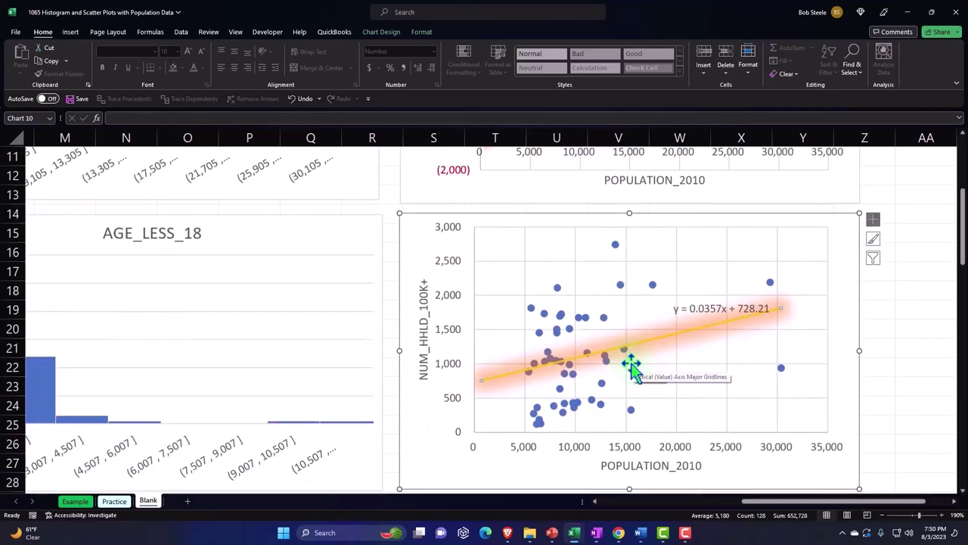
pyautogui.scroll(-3, 632, 369)
pyautogui.scroll(2, 632, 369)
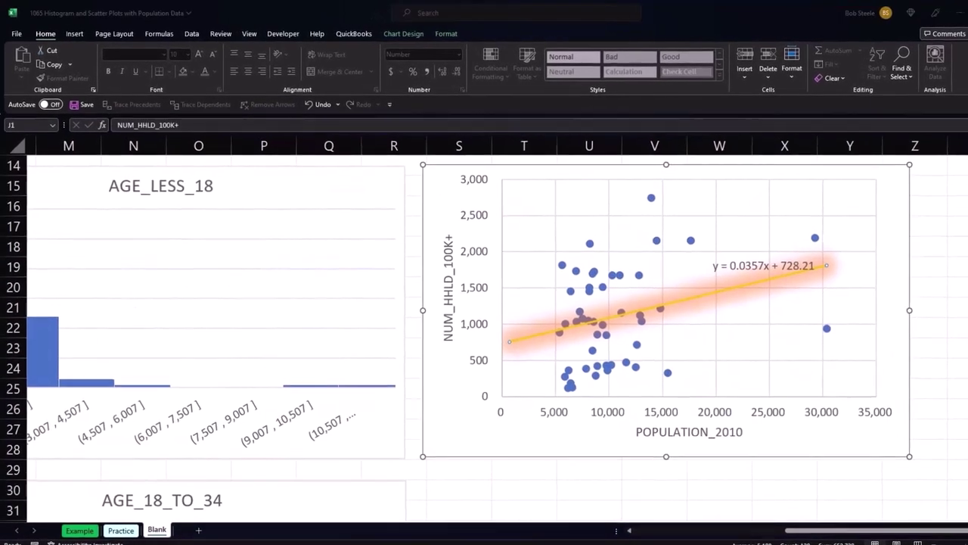
pyautogui.press('Escape')
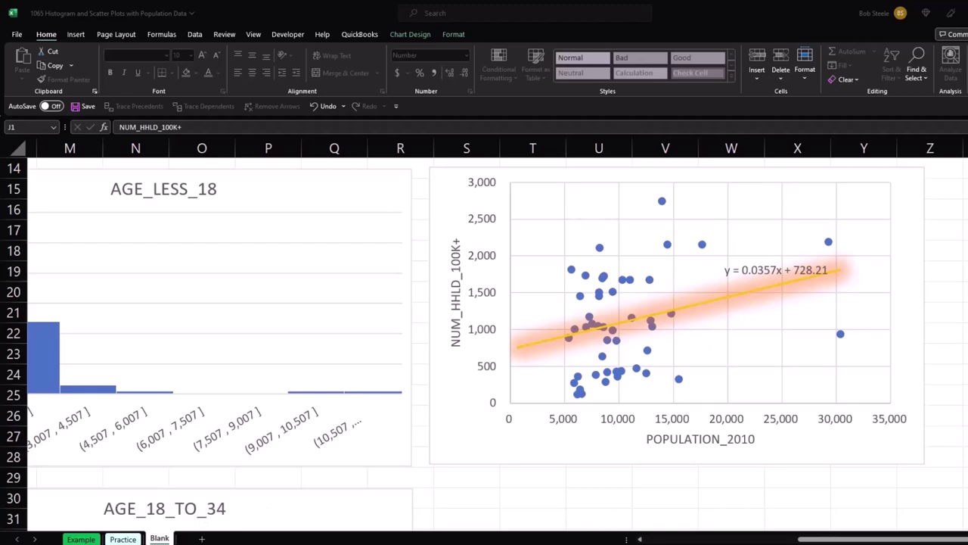
pyautogui.click(517, 482)
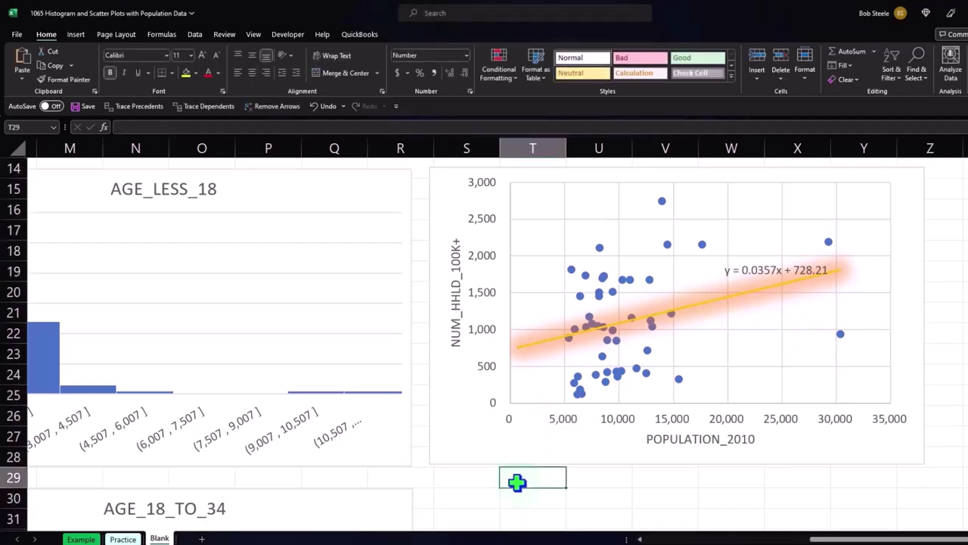
pyautogui.press('Left')
pyautogui.press('Left')
pyautogui.press('Left')
pyautogui.press('Left')
pyautogui.press('Left')
pyautogui.press('Left')
pyautogui.press('Left')
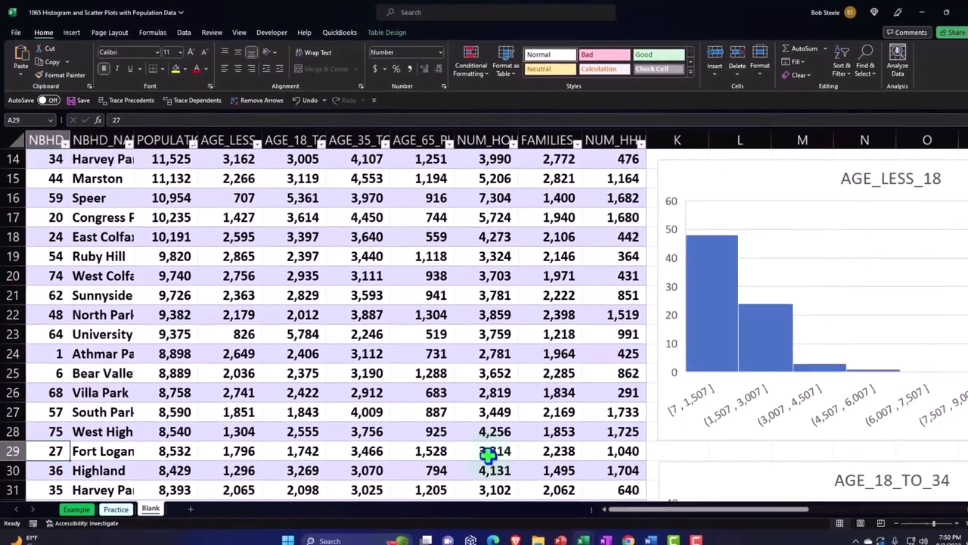
pyautogui.scroll(5, 275, 295)
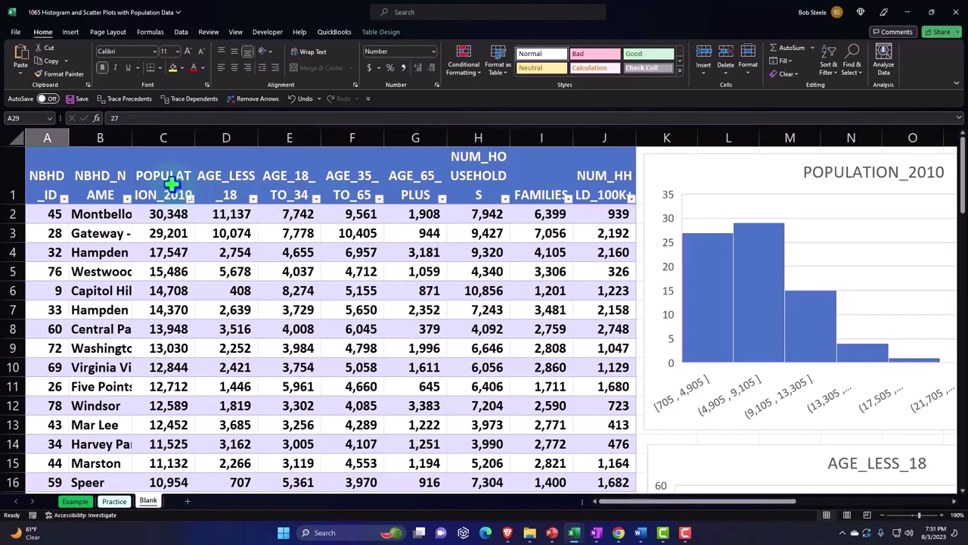
# Select the POPULATION_2010 data from C1 down plus the FAMILIES column, then scroll to the charts area.
pyautogui.click(172, 184)
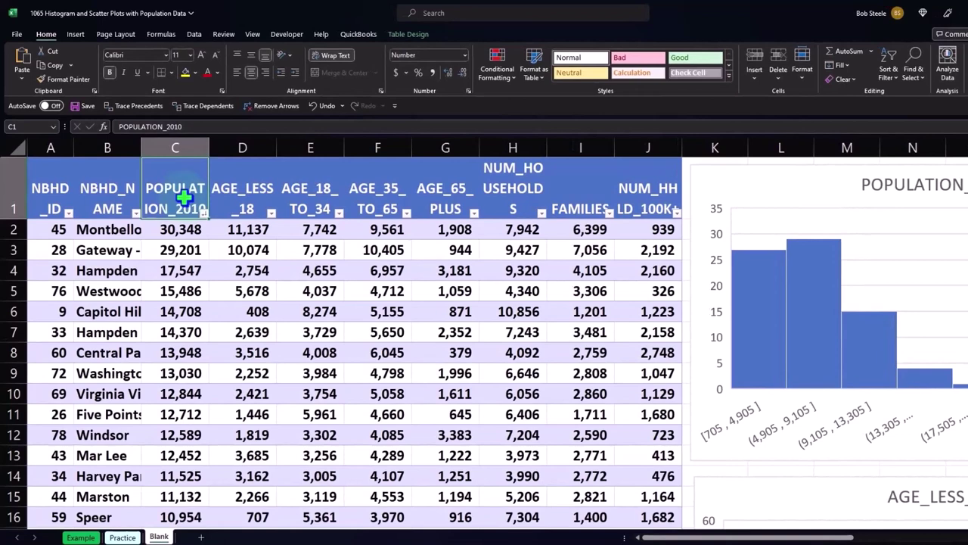
pyautogui.hotkey('ctrl', 'shift', 'Down')
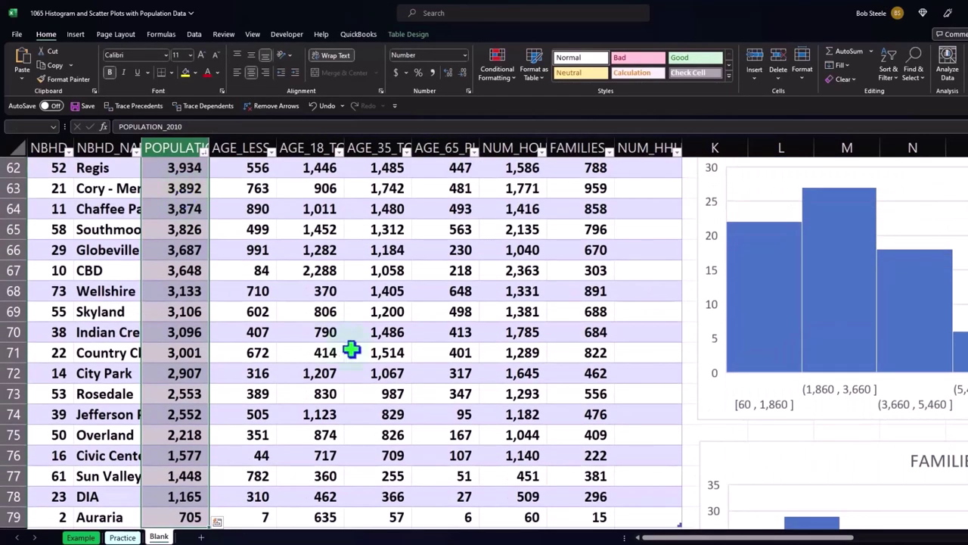
pyautogui.scroll(-1, 356, 347)
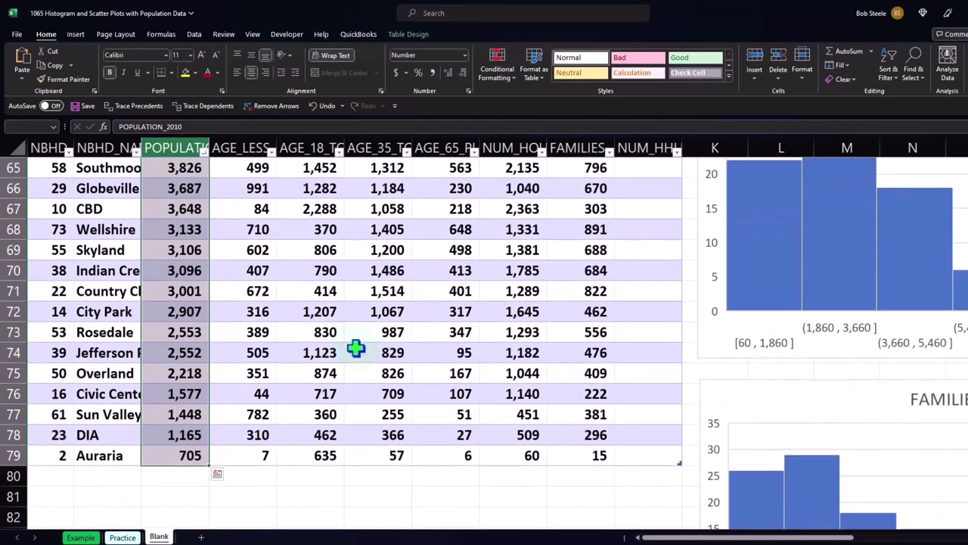
pyautogui.scroll(10, 355, 347)
pyautogui.scroll(10, 355, 347)
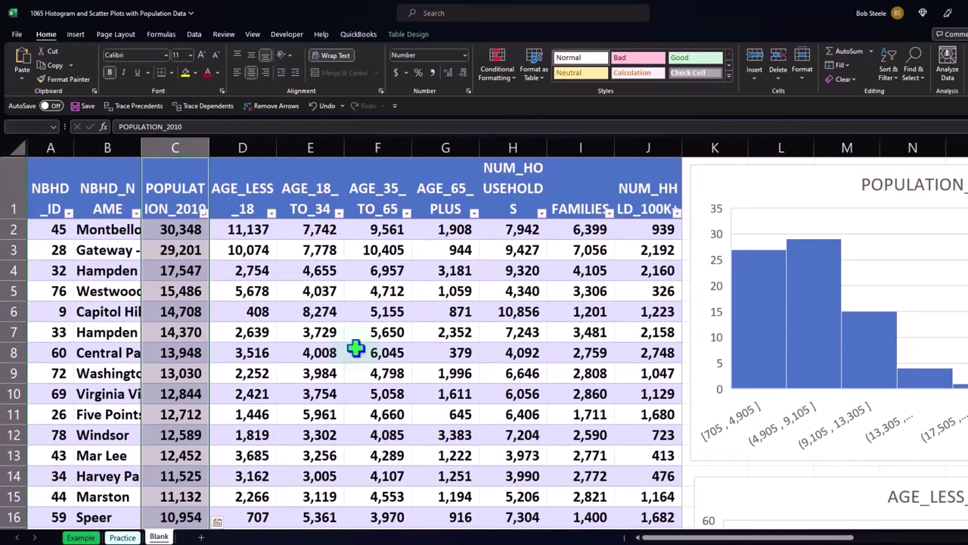
pyautogui.keyDown('ctrl'); pyautogui.click(579, 198); pyautogui.keyUp('ctrl')
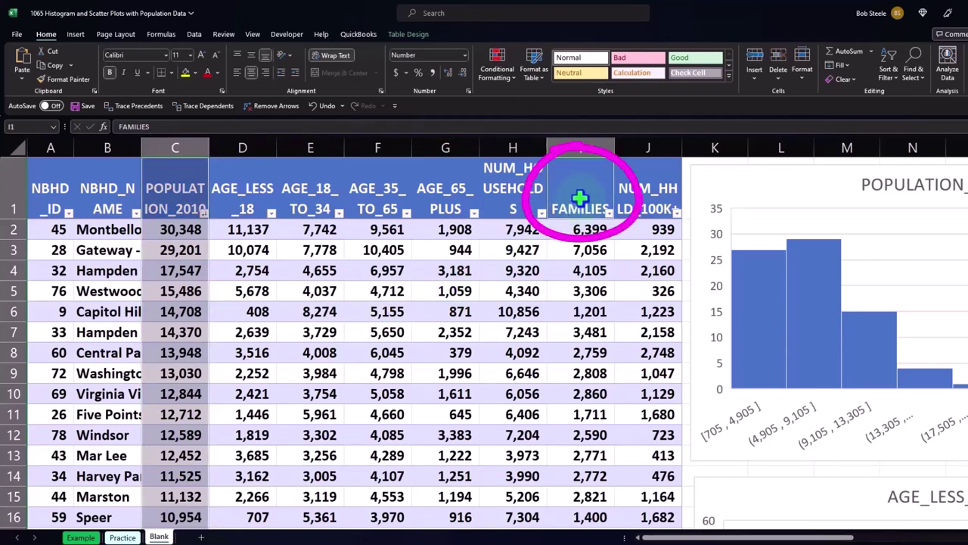
pyautogui.scroll(-10, 579, 199)
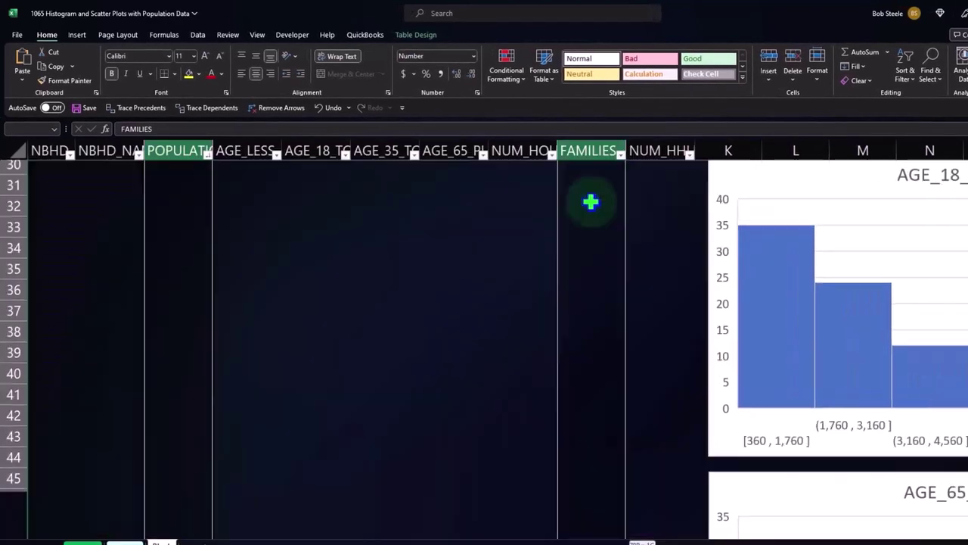
pyautogui.scroll(-10, 591, 201)
pyautogui.scroll(-2, 663, 307)
pyautogui.scroll(-1, 663, 308)
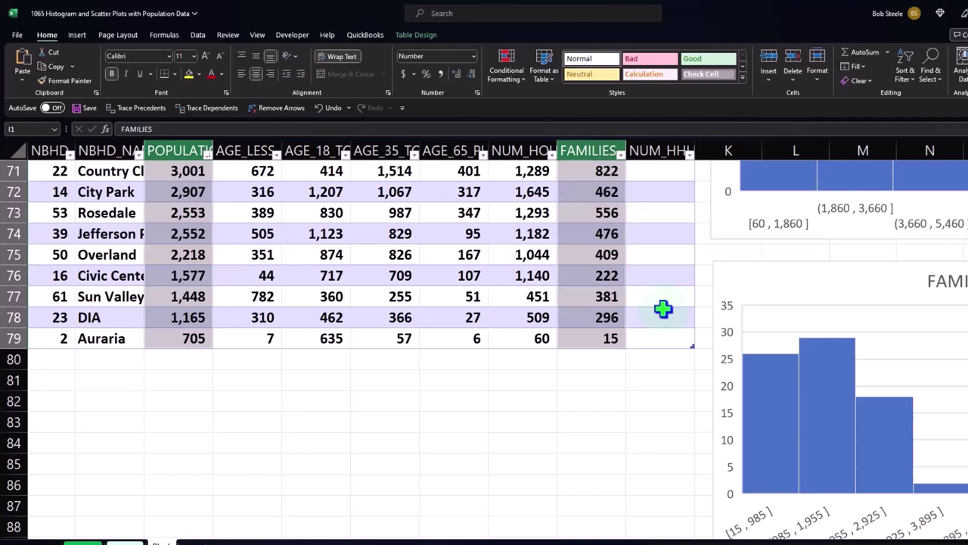
pyautogui.scroll(20, 663, 308)
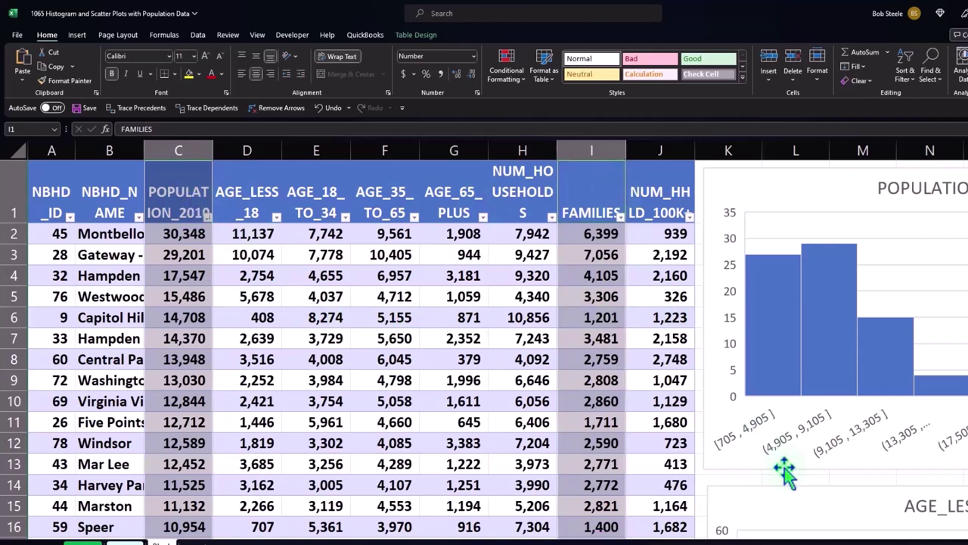
pyautogui.hscroll(3, 485, 340)
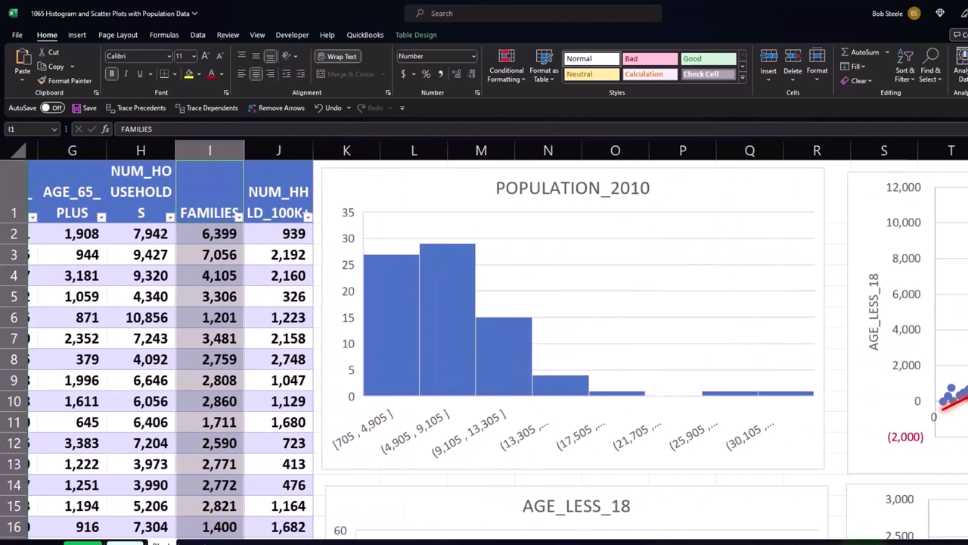
pyautogui.hscroll(3, 484, 340)
pyautogui.scroll(-1, 893, 395)
pyautogui.scroll(-3, 893, 395)
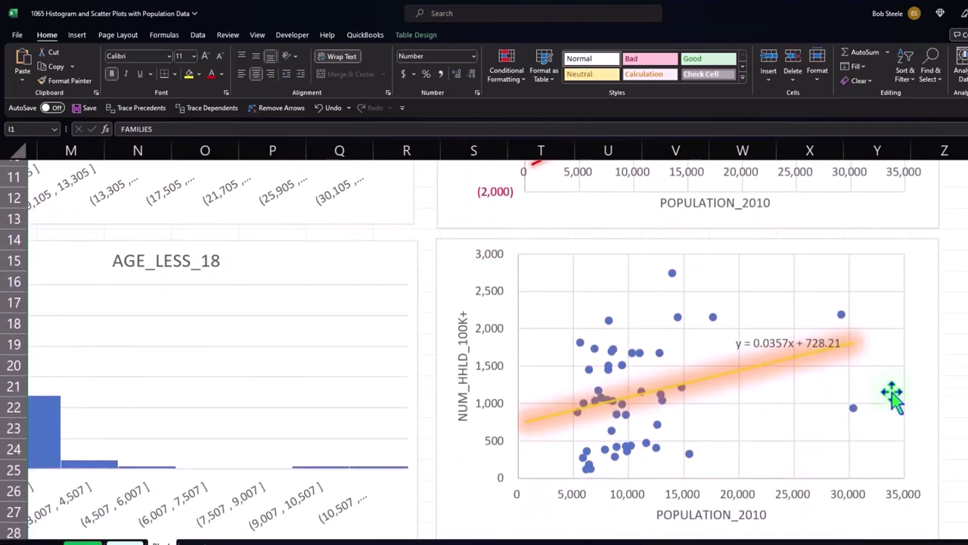
pyautogui.scroll(-2, 893, 395)
pyautogui.scroll(-2, 893, 395)
pyautogui.scroll(-1, 893, 395)
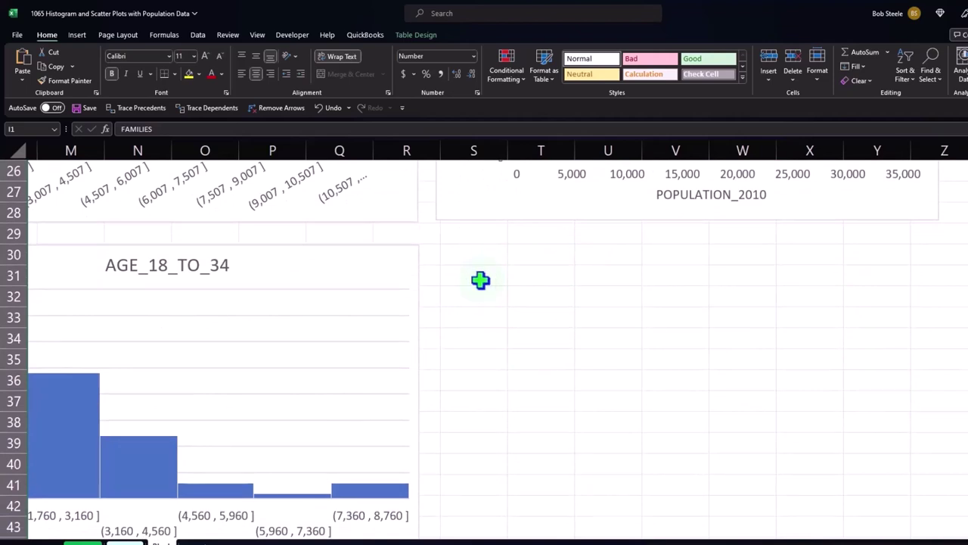
# Insert a plain scatter chart of the selected POPULATION_2010 and FAMILIES data.
pyautogui.click(78, 35)
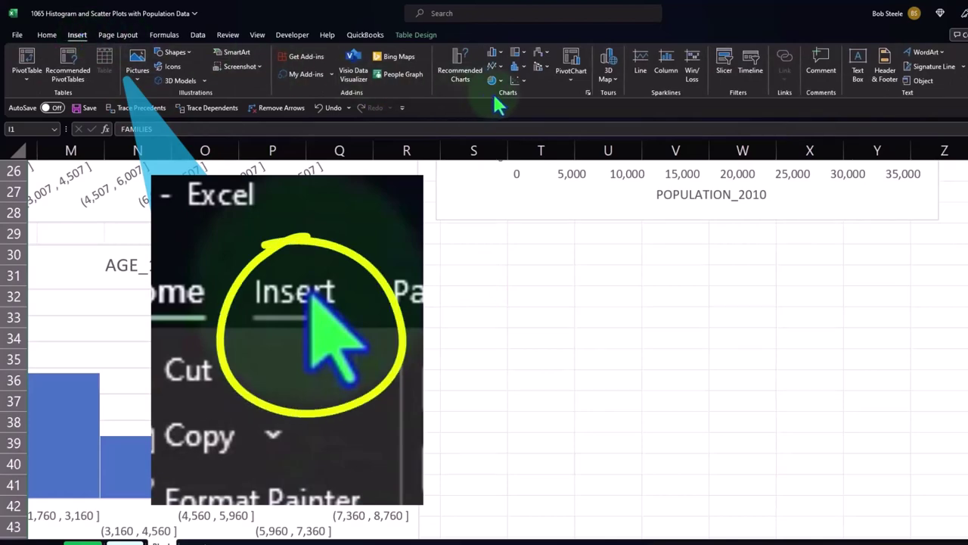
pyautogui.click(517, 81)
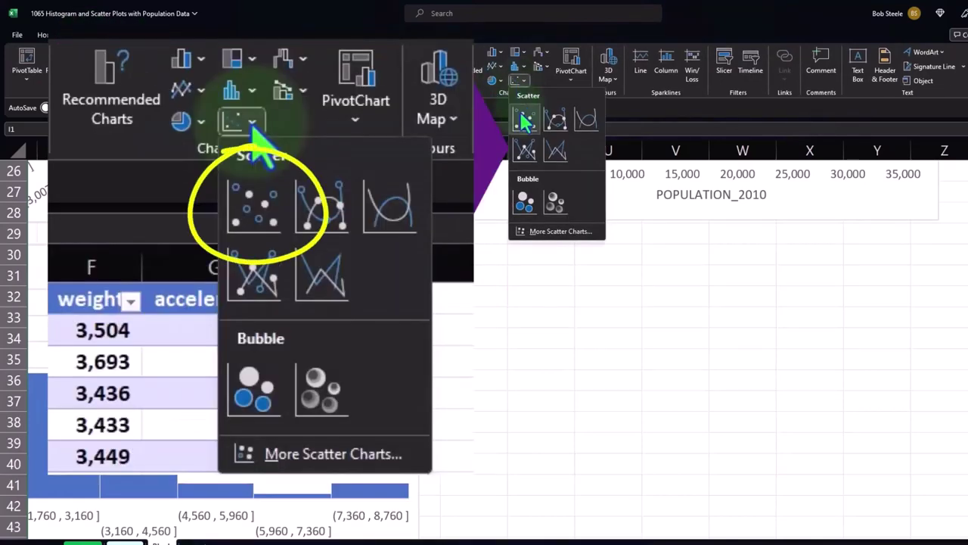
pyautogui.click(520, 115)
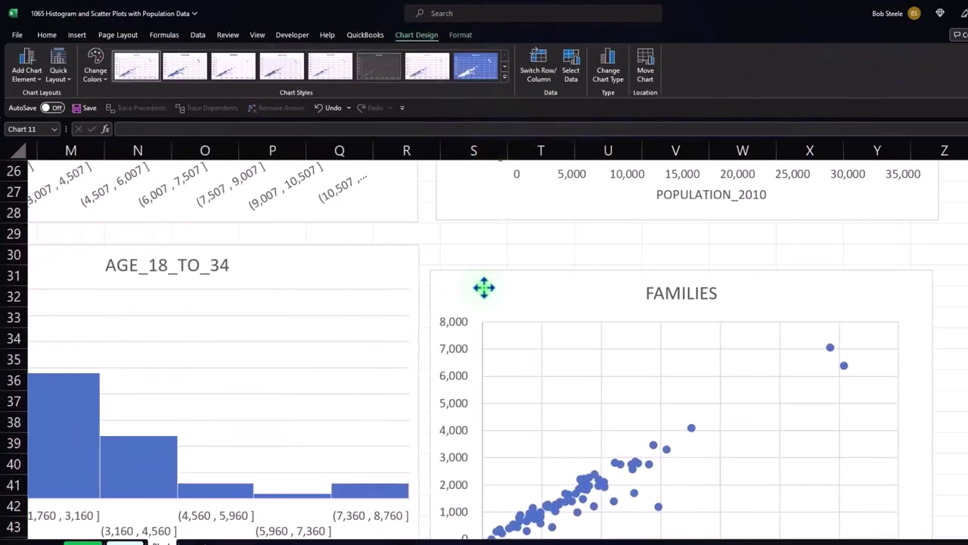
# Delete the new chart's FAMILIES title.
pyautogui.click(494, 267)
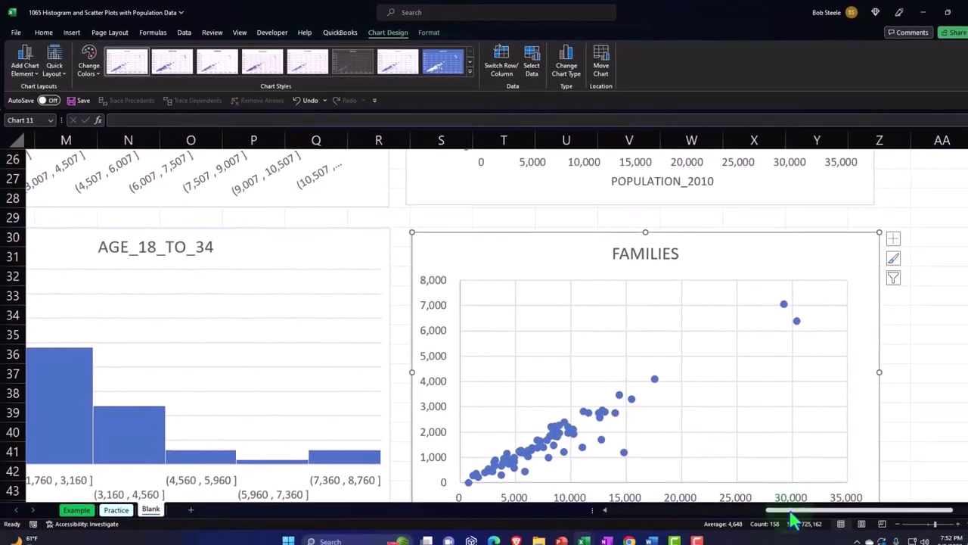
pyautogui.hscroll(1, 803, 515)
pyautogui.scroll(-1, 795, 385)
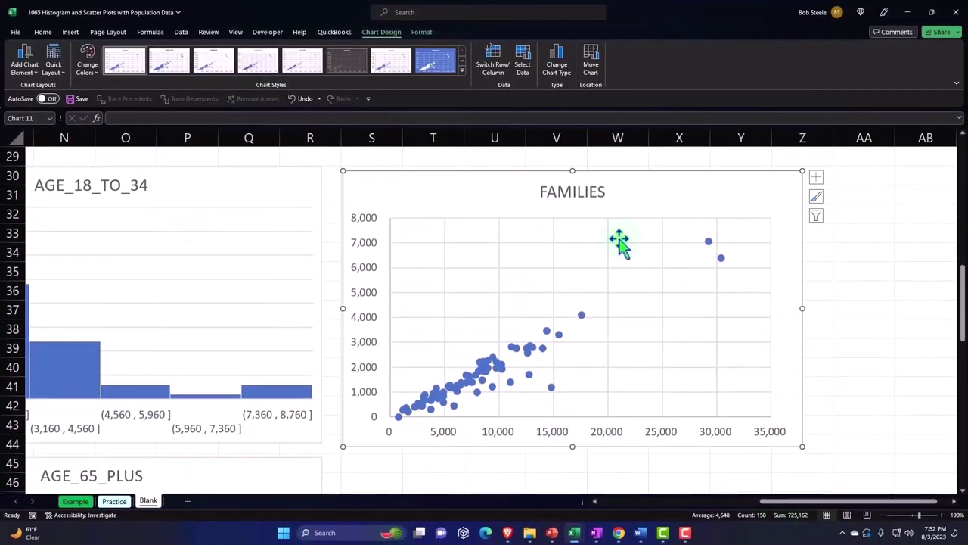
pyautogui.click(545, 193)
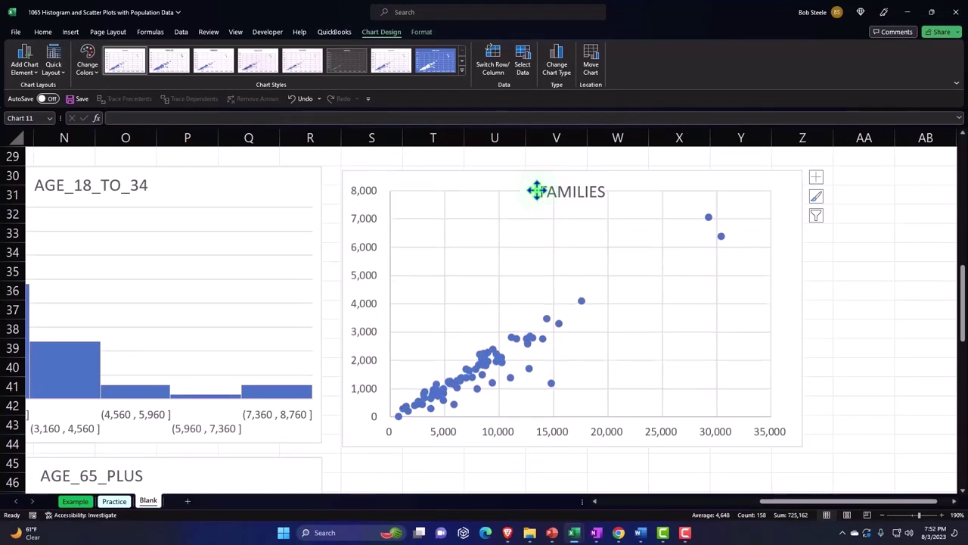
pyautogui.press('Delete')
# Add axis titles and link the horizontal one to the POPULATION_2010 header cell.
pyautogui.click(816, 177)
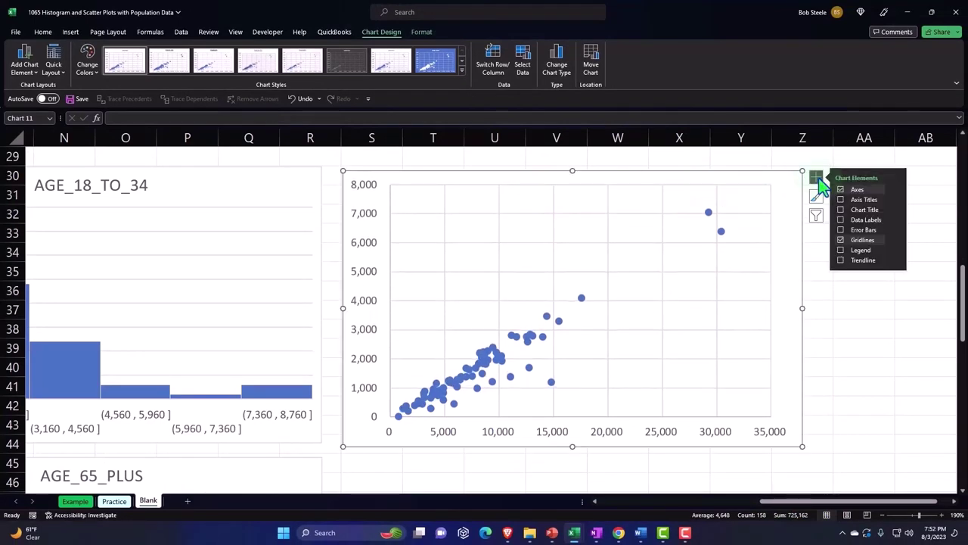
pyautogui.click(840, 199)
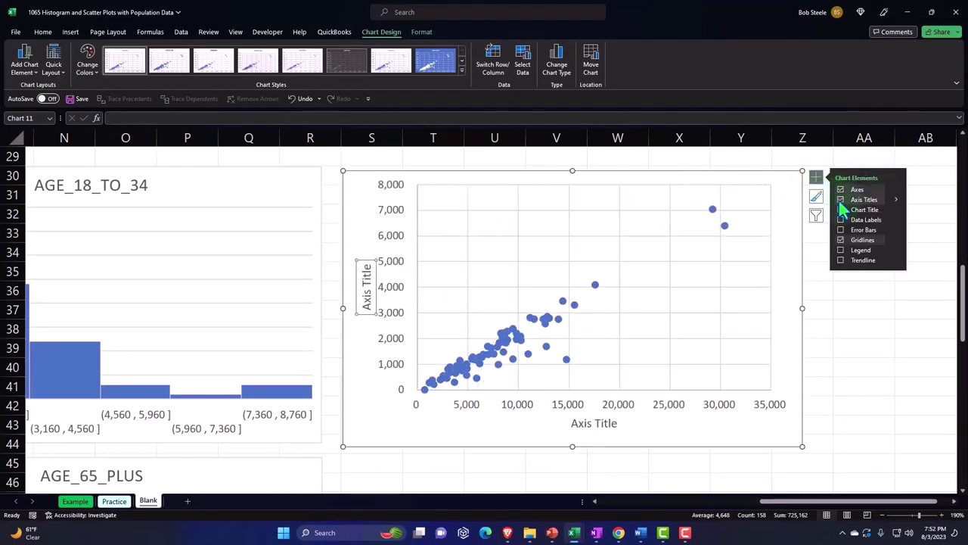
pyautogui.click(594, 424)
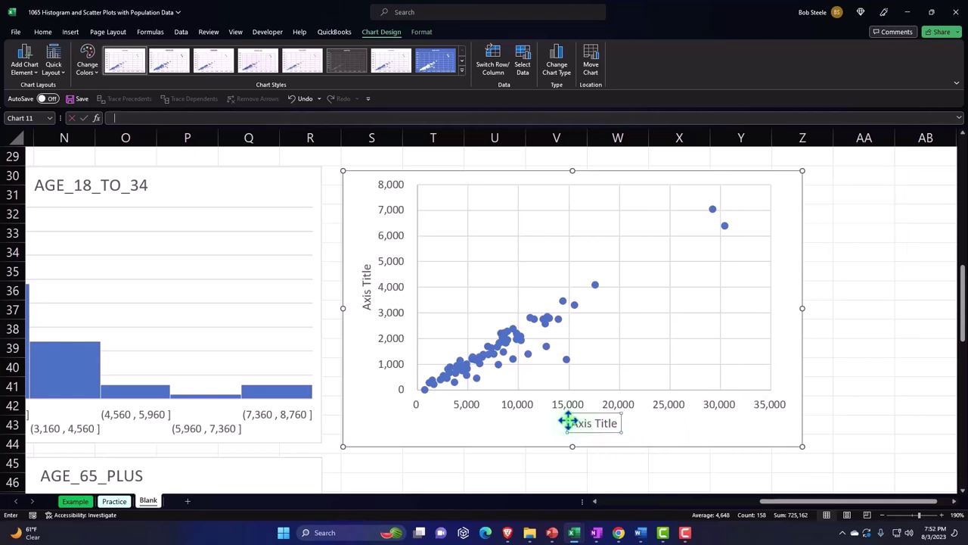
pyautogui.write('=')
pyautogui.moveTo(791, 503); pyautogui.dragTo(472, 501)
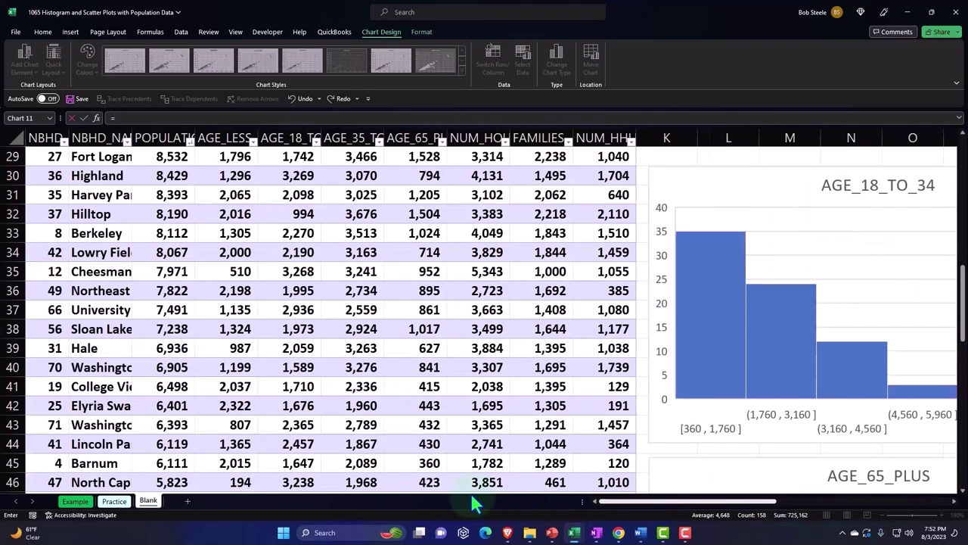
pyautogui.scroll(6, 162, 303)
pyautogui.scroll(5, 162, 303)
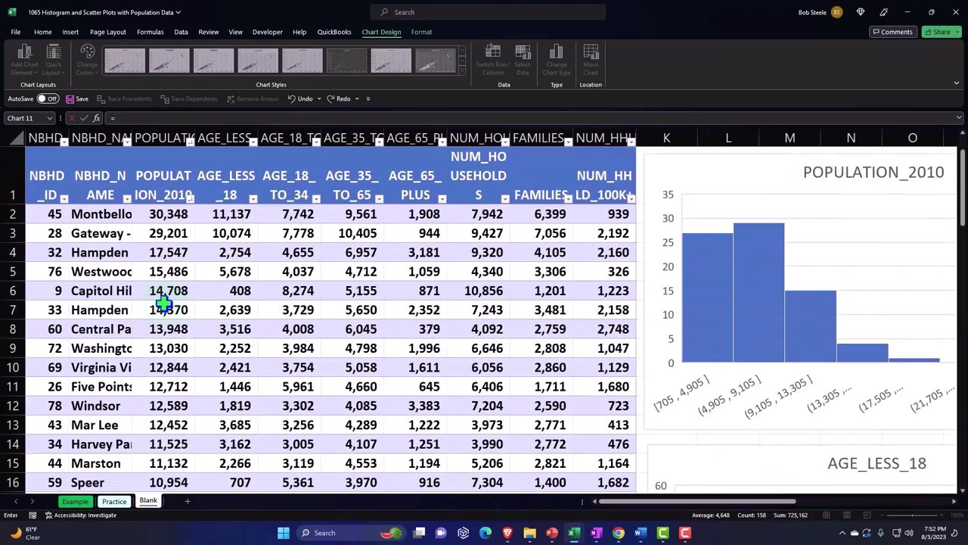
pyautogui.click(168, 194)
pyautogui.press('Return')
# Link the vertical axis title to the FAMILIES header cell.
pyautogui.moveTo(703, 502); pyautogui.dragTo(813, 503)
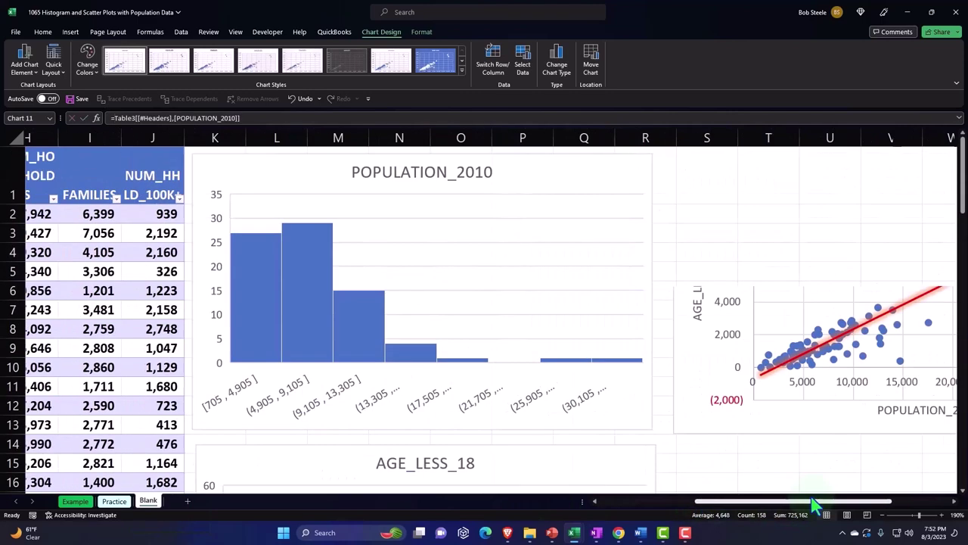
pyautogui.scroll(-5, 782, 391)
pyautogui.scroll(-7, 782, 393)
pyautogui.scroll(3, 757, 401)
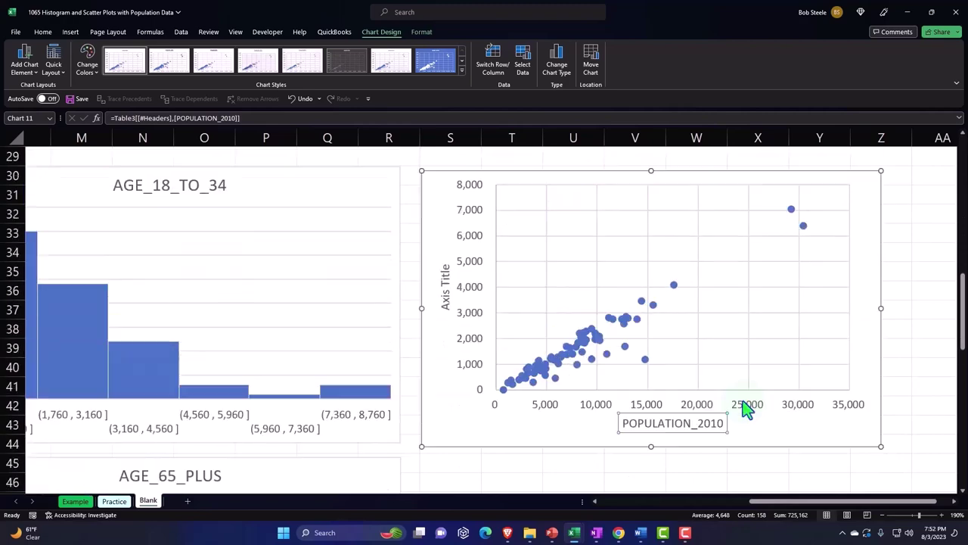
pyautogui.click(441, 283)
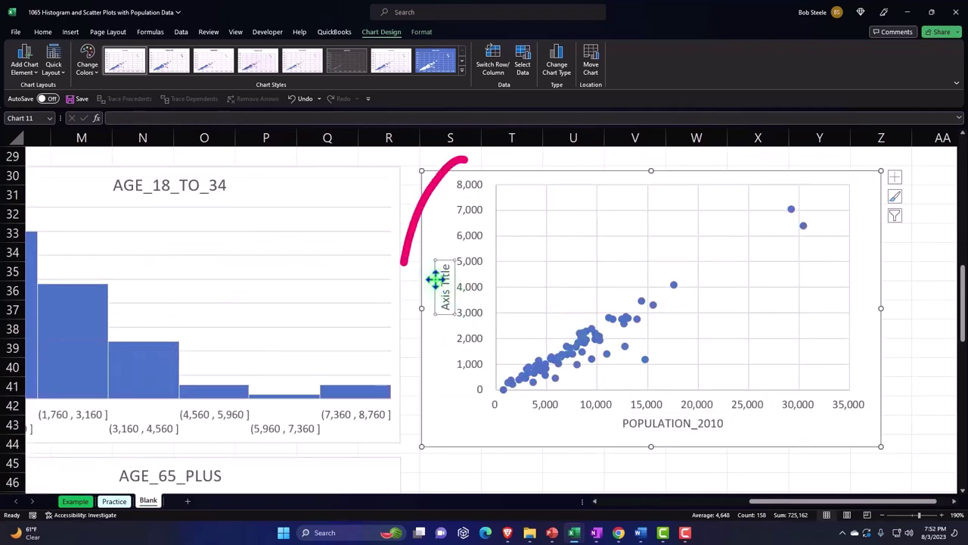
pyautogui.write('=')
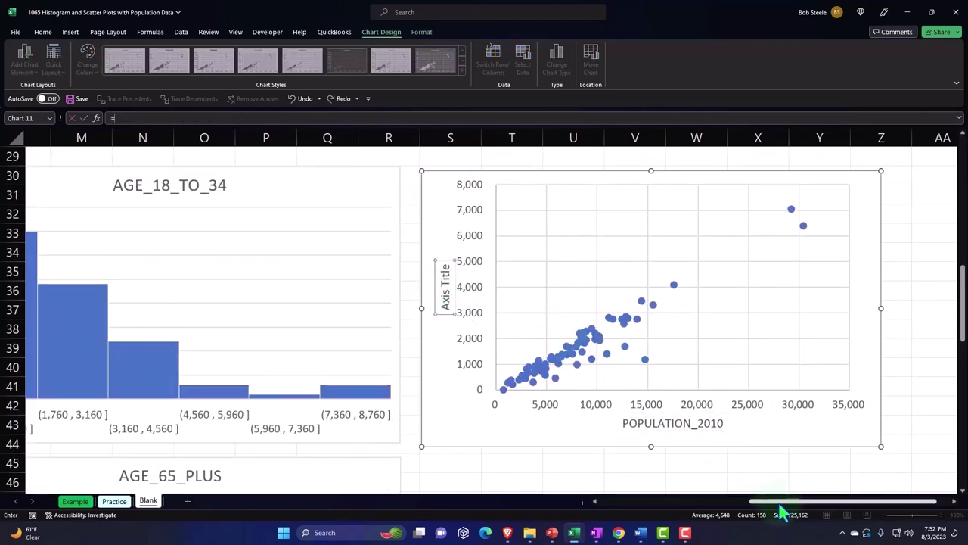
pyautogui.hscroll(-4, 340, 378)
pyautogui.scroll(8, 340, 378)
pyautogui.scroll(1, 356, 341)
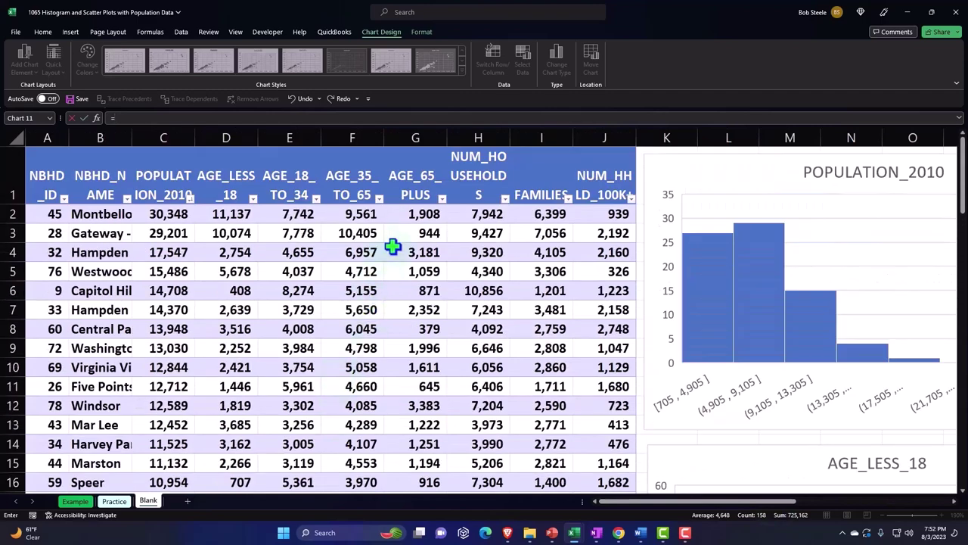
pyautogui.click(534, 194)
pyautogui.press('Return')
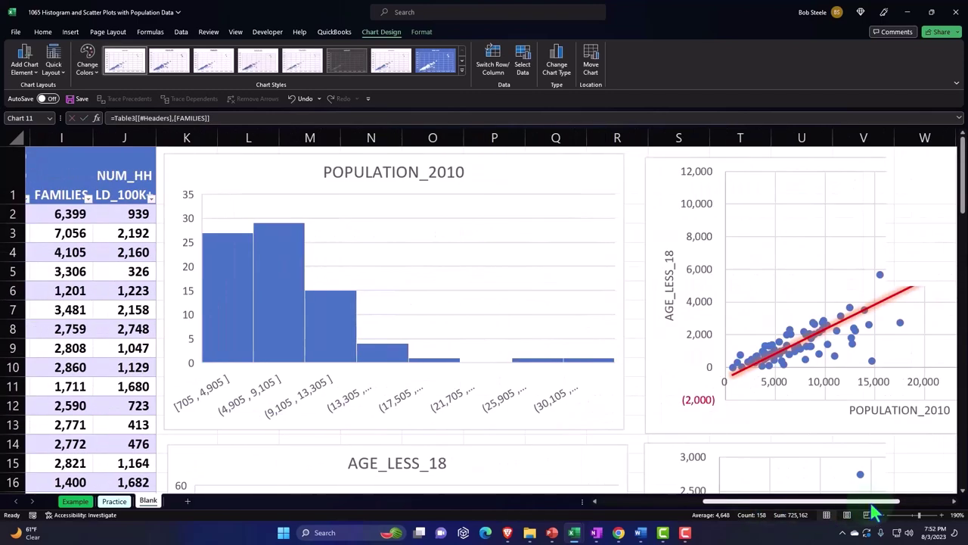
pyautogui.moveTo(763, 501); pyautogui.dragTo(908, 501)
pyautogui.scroll(-6, 832, 400)
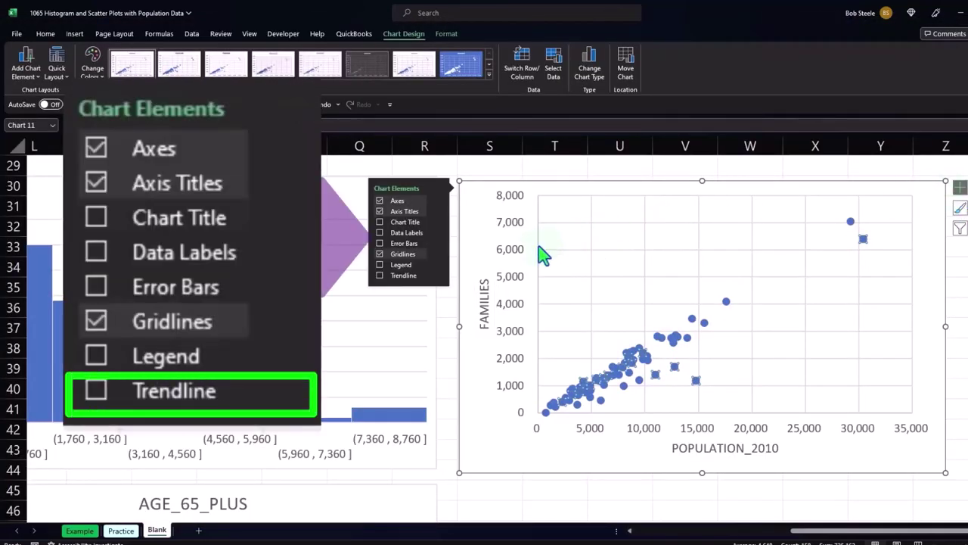
# Add a linear trendline to the scatter chart and open its More Options formatting pane.
pyautogui.click(402, 276)
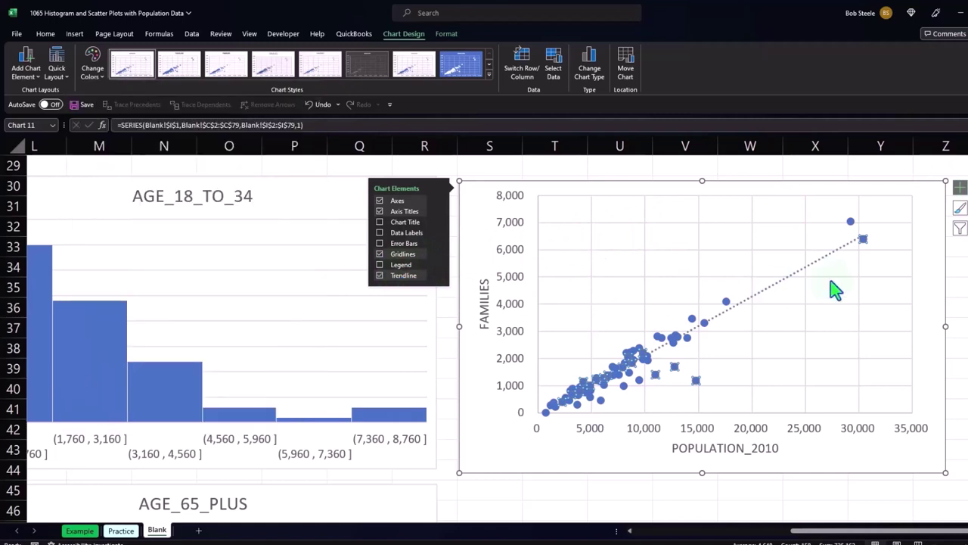
pyautogui.click(405, 276)
pyautogui.click(438, 275)
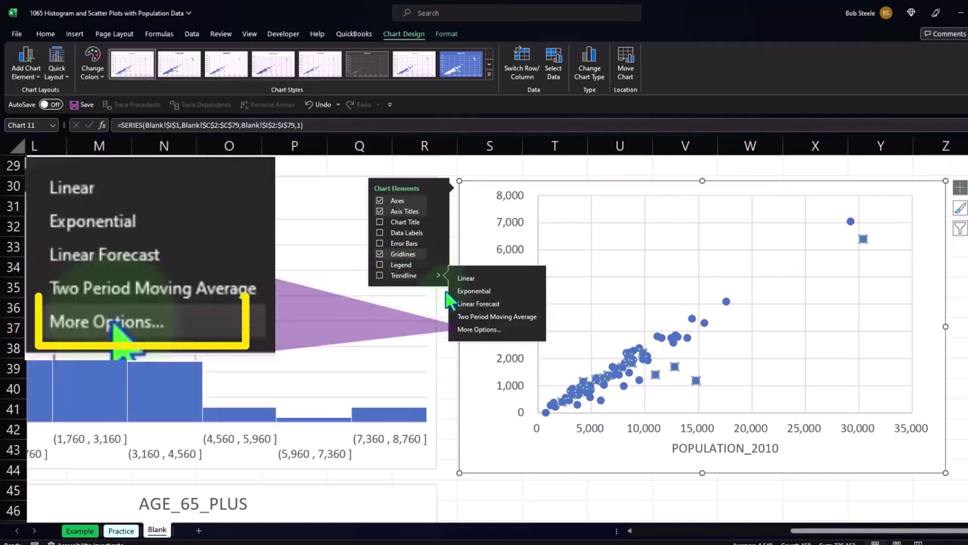
pyautogui.click(479, 330)
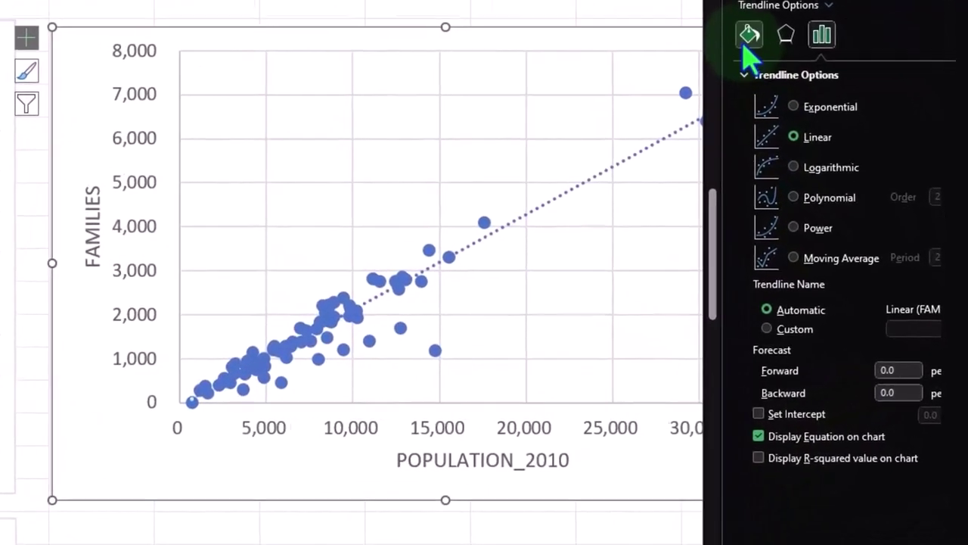
# Format the trendline as a solid red line in Fill & Line settings.
pyautogui.click(746, 38)
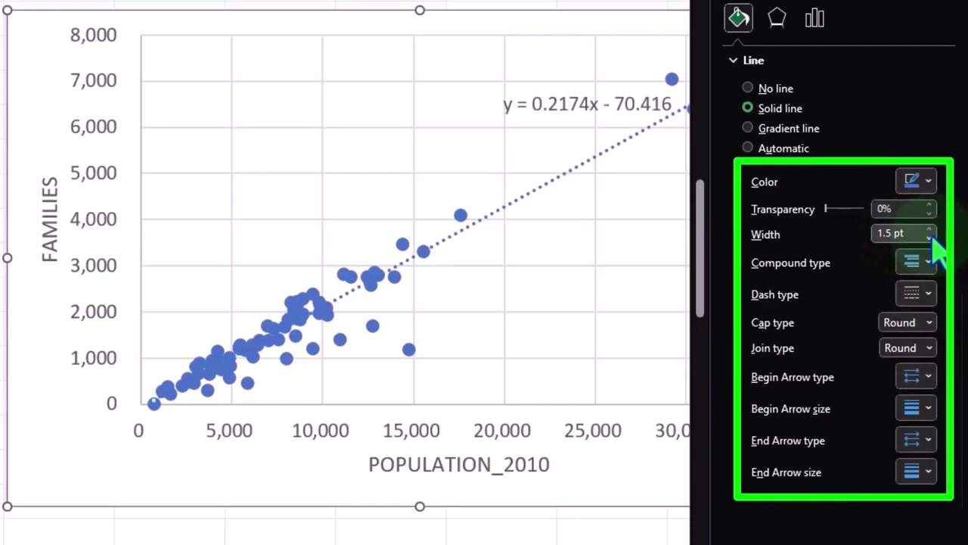
pyautogui.click(929, 295)
pyautogui.click(934, 325)
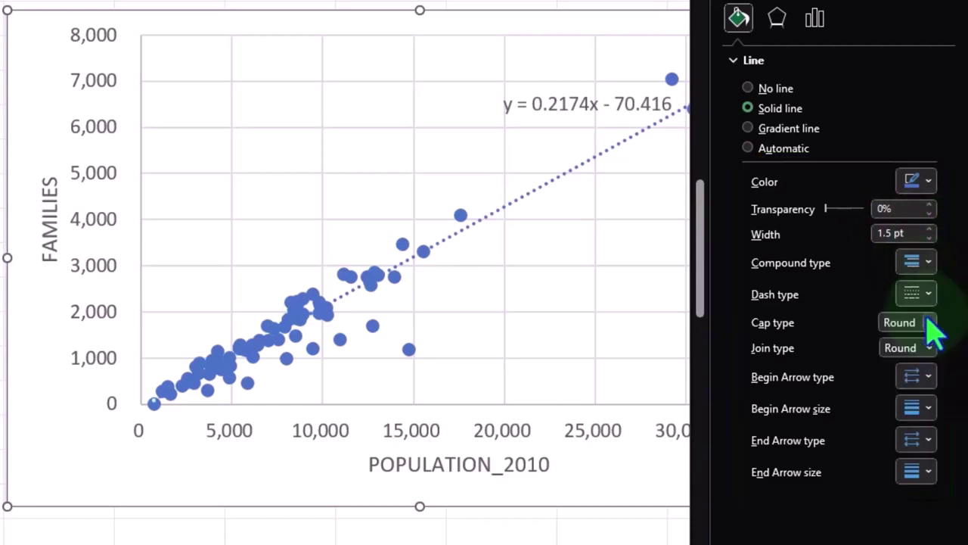
pyautogui.click(928, 183)
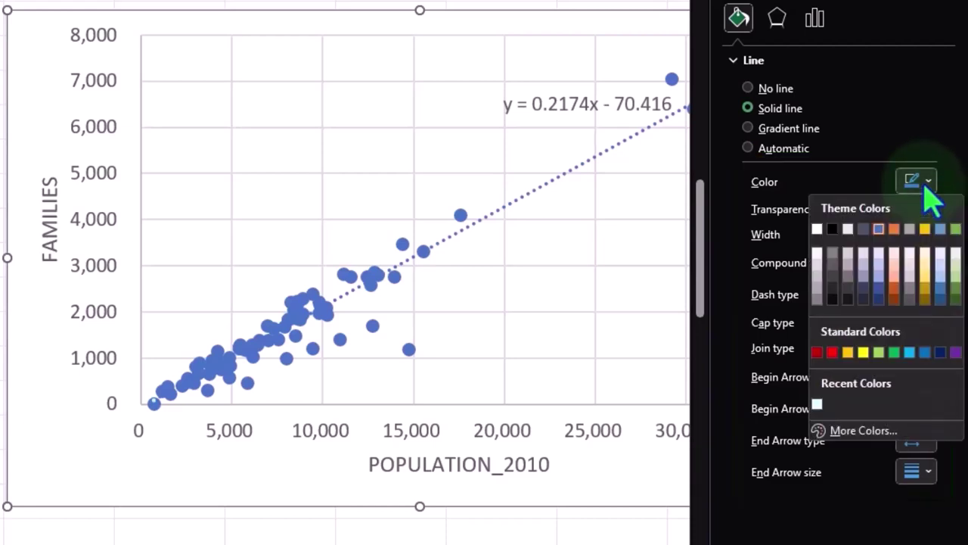
pyautogui.click(832, 352)
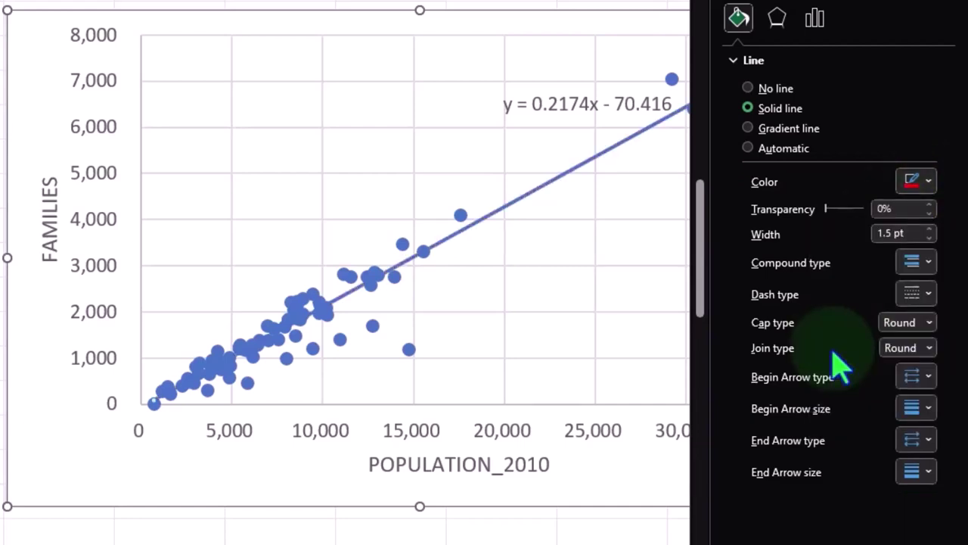
pyautogui.click(928, 181)
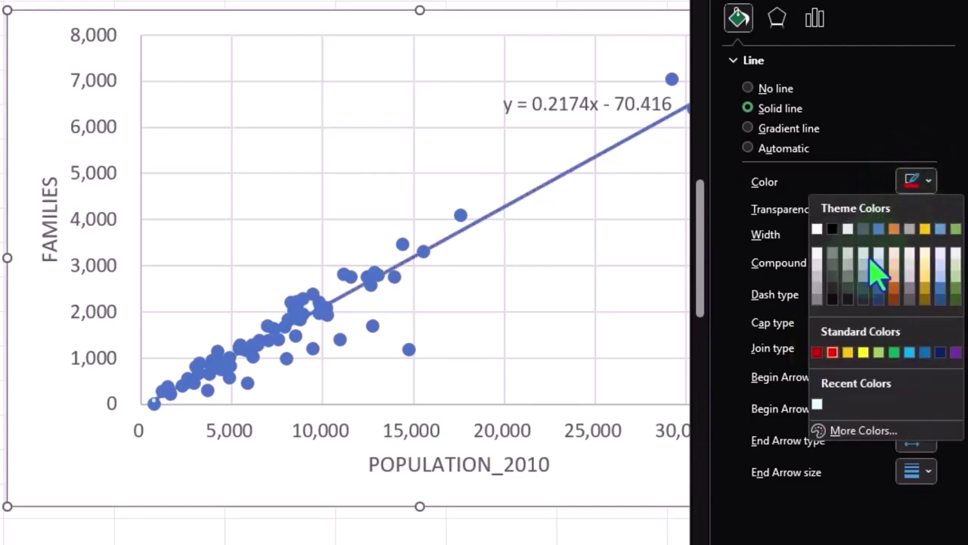
pyautogui.click(837, 352)
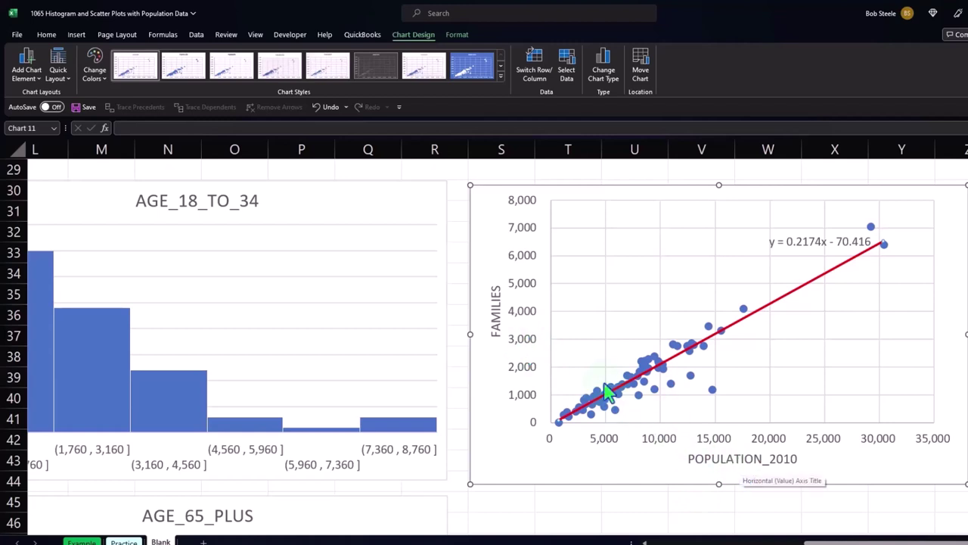
pyautogui.scroll(-1, 524, 331)
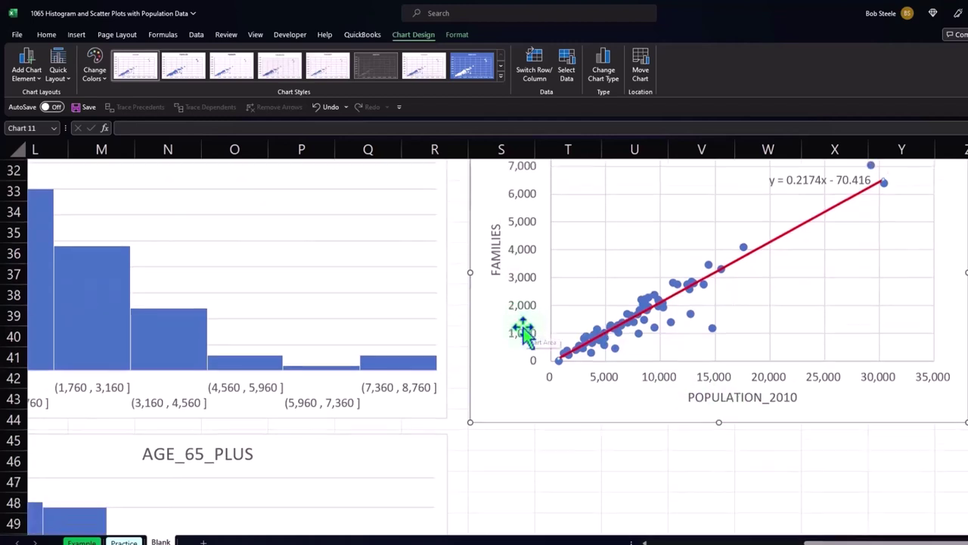
pyautogui.scroll(-1, 524, 331)
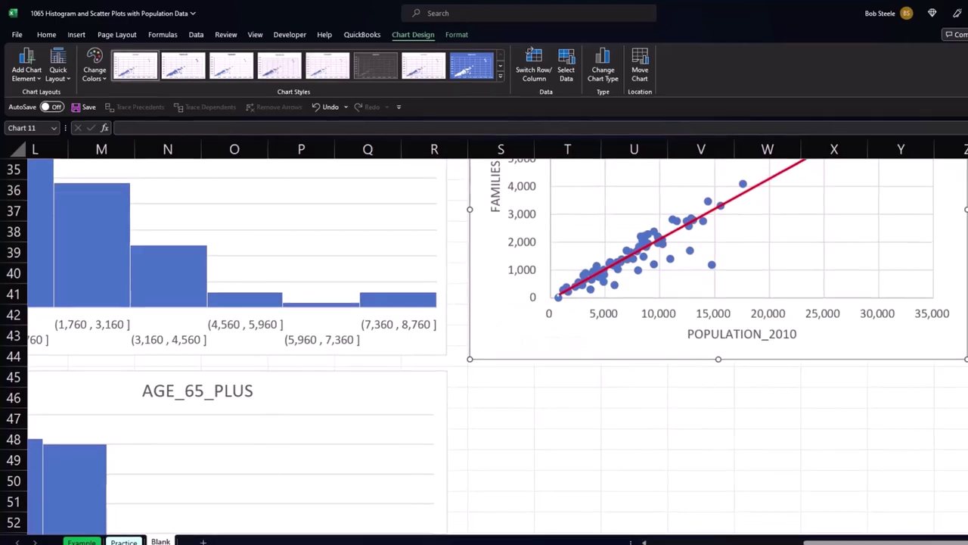
pyautogui.scroll(-2, 652, 404)
pyautogui.scroll(2, 652, 404)
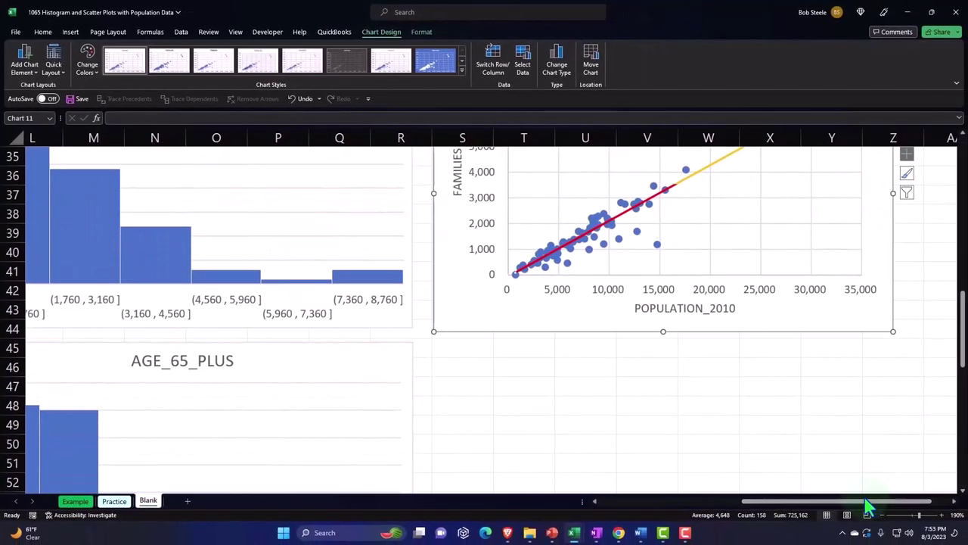
pyautogui.moveTo(862, 504); pyautogui.dragTo(333, 503)
pyautogui.scroll(4, 274, 387)
pyautogui.scroll(5, 275, 387)
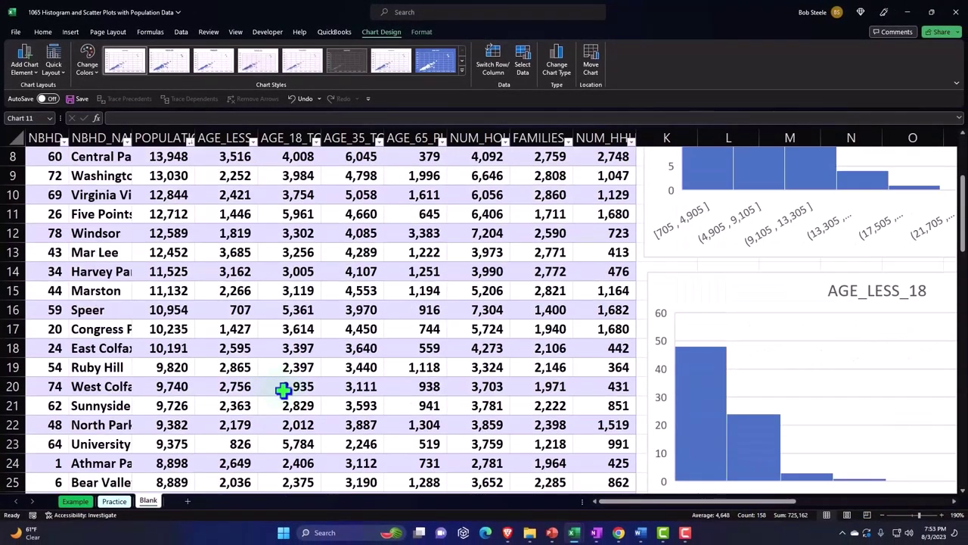
pyautogui.scroll(3, 279, 388)
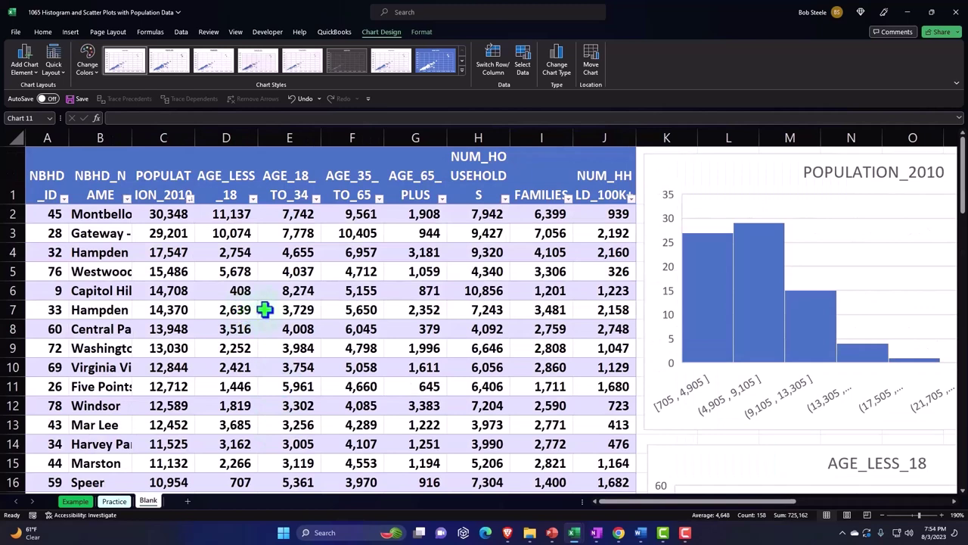
pyautogui.click(158, 191)
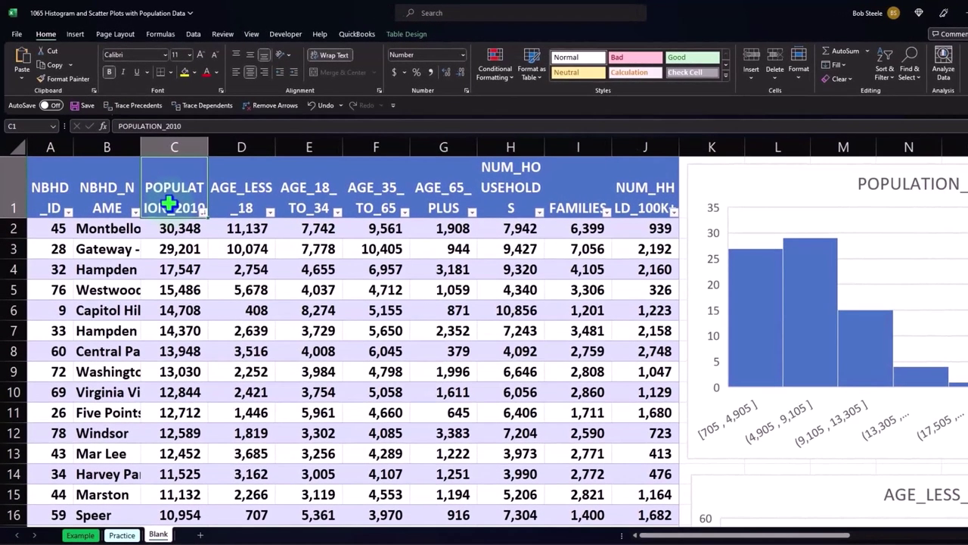
pyautogui.hotkey('ctrl', 'shift', 'Down')
pyautogui.scroll(-1, 322, 290)
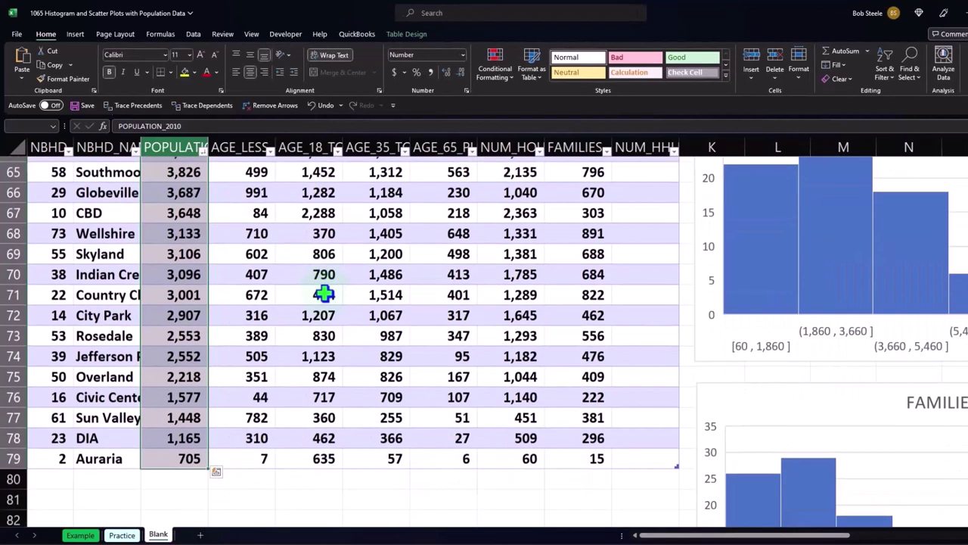
pyautogui.scroll(20, 323, 291)
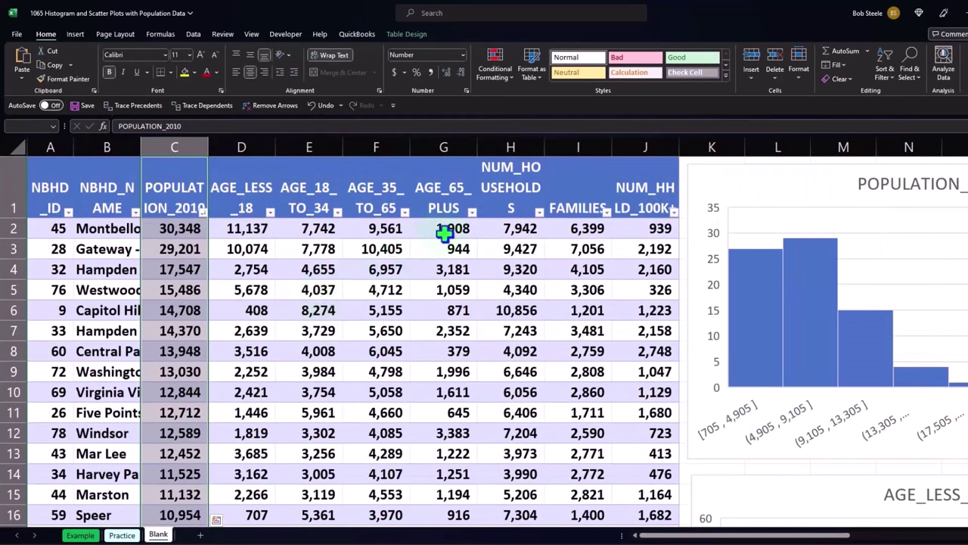
pyautogui.click(567, 204)
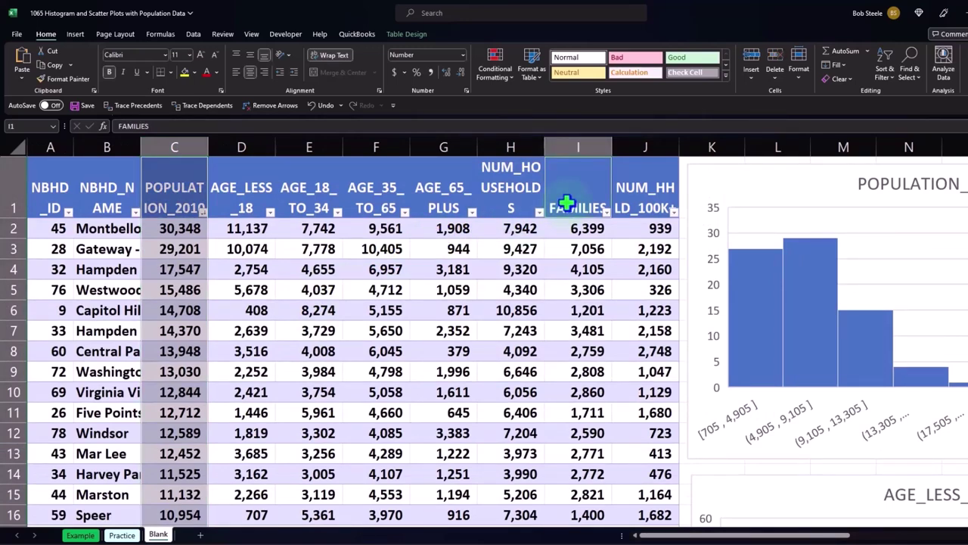
pyautogui.hotkey('ctrl', 'shift', 'Down')
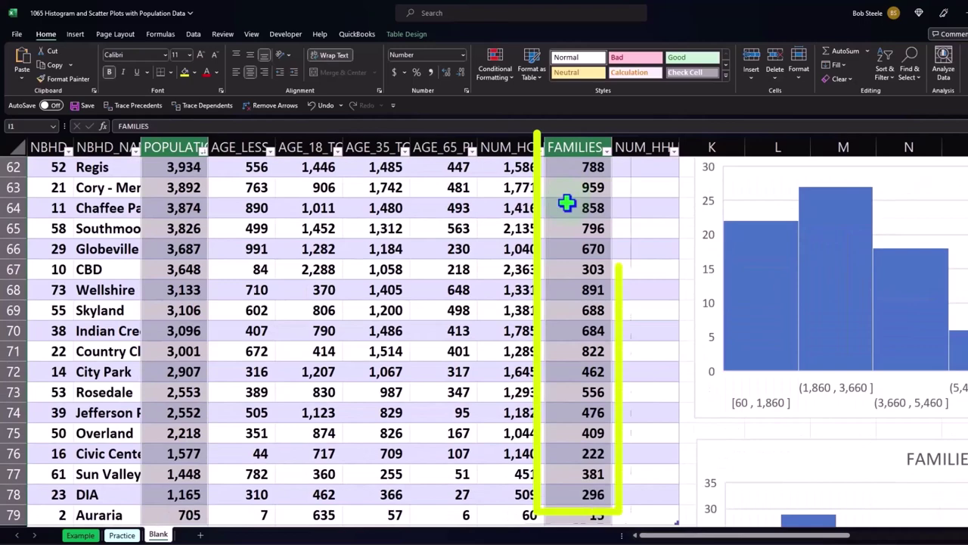
pyautogui.scroll(-2, 567, 202)
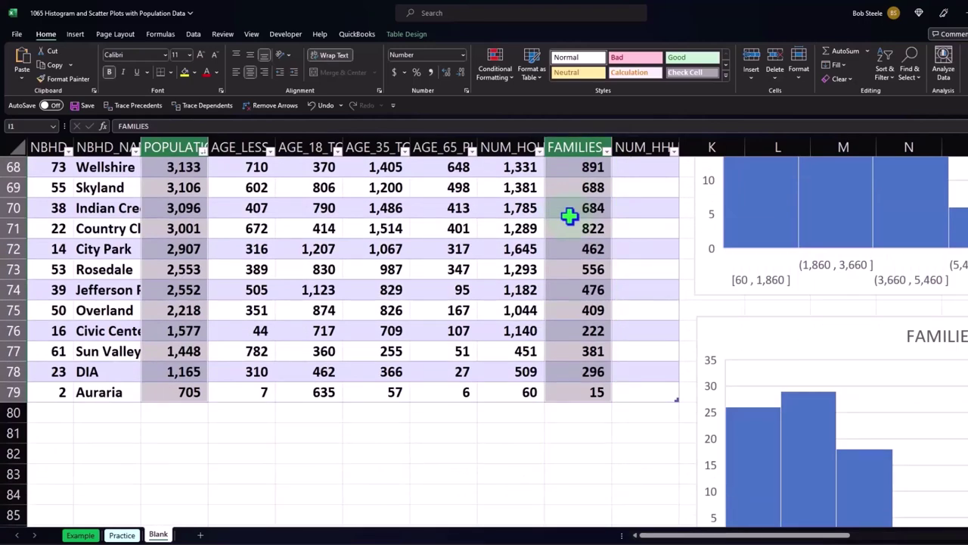
pyautogui.scroll(20, 569, 215)
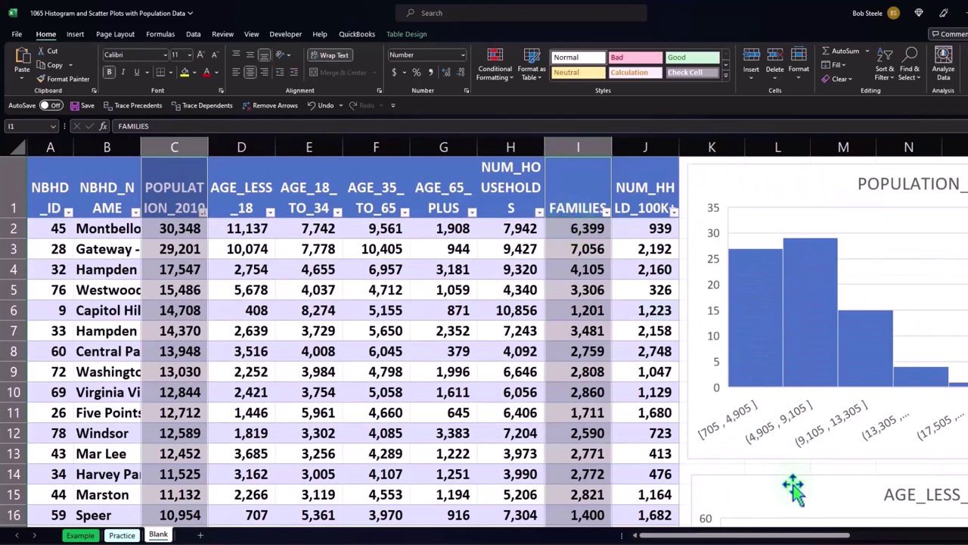
pyautogui.moveTo(783, 536); pyautogui.dragTo(955, 539)
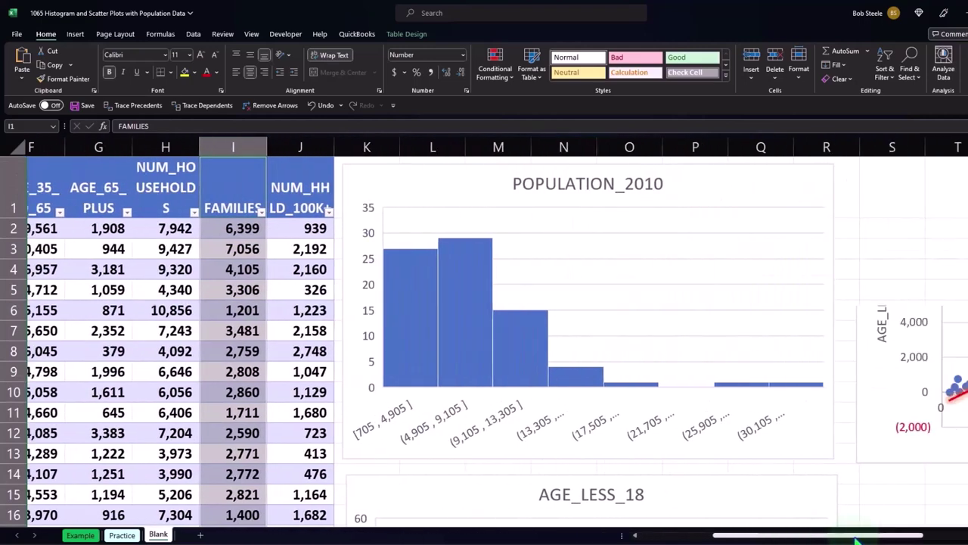
pyautogui.scroll(-1, 908, 450)
pyautogui.scroll(-5, 907, 449)
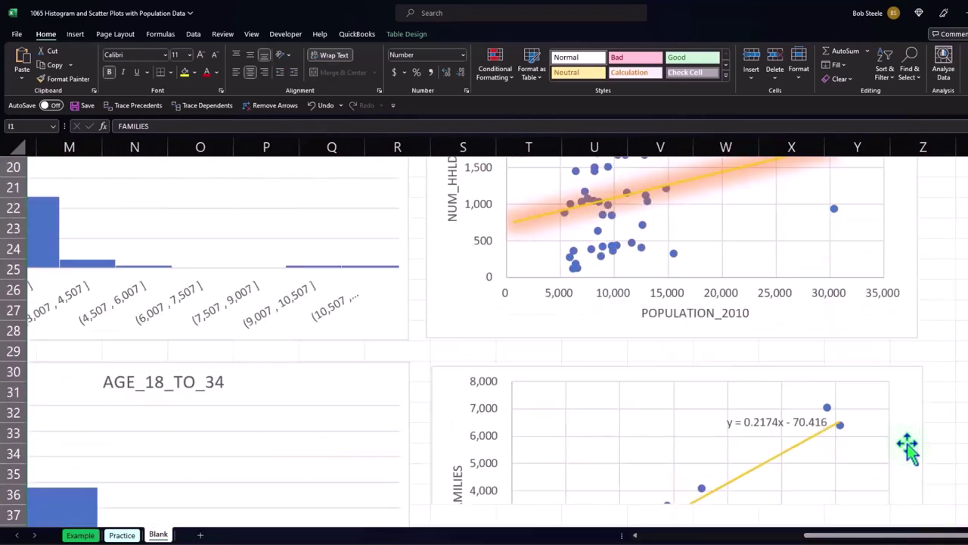
pyautogui.scroll(-2, 908, 450)
pyautogui.scroll(-4, 907, 443)
pyautogui.scroll(-1, 908, 443)
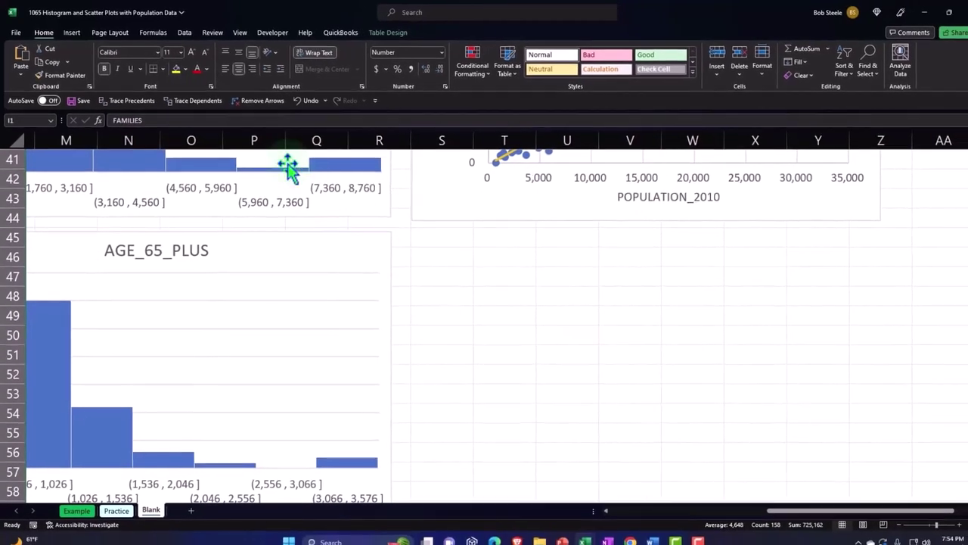
# Insert another basic scatter chart and move it beside the AGE_65_PLUS histogram.
pyautogui.click(70, 34)
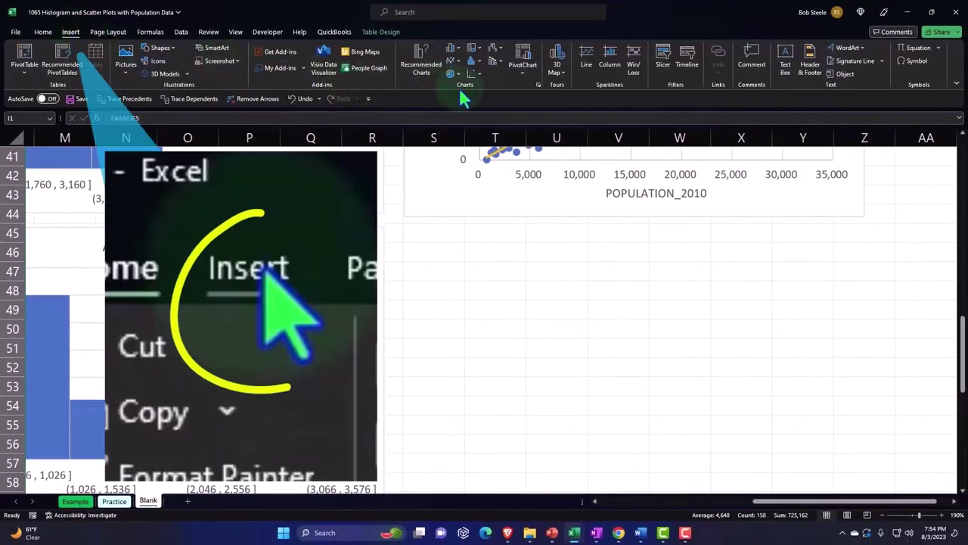
pyautogui.click(473, 74)
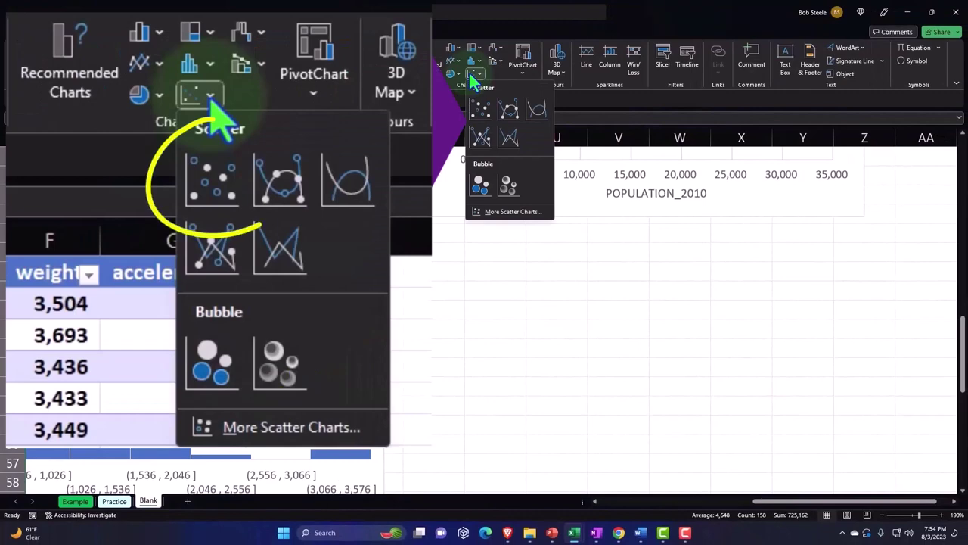
pyautogui.click(482, 109)
pyautogui.moveTo(298, 205); pyautogui.dragTo(443, 259)
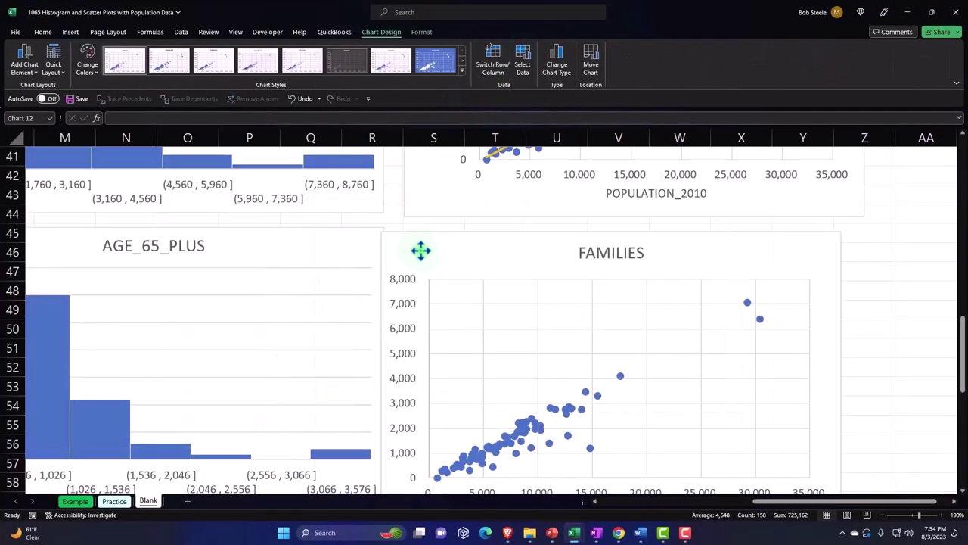
# Delete the new chart's title and select the lower scatter chart.
pyautogui.click(601, 265)
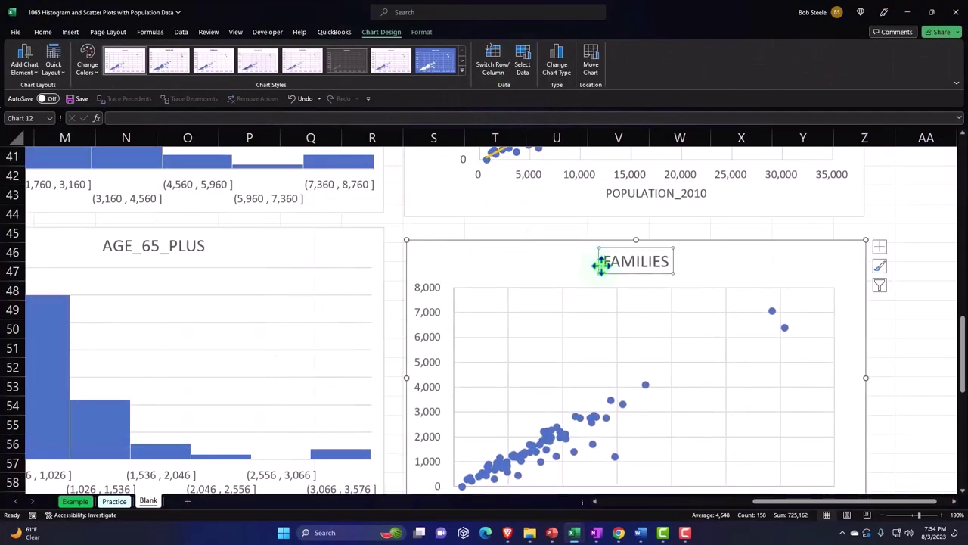
pyautogui.press('Delete')
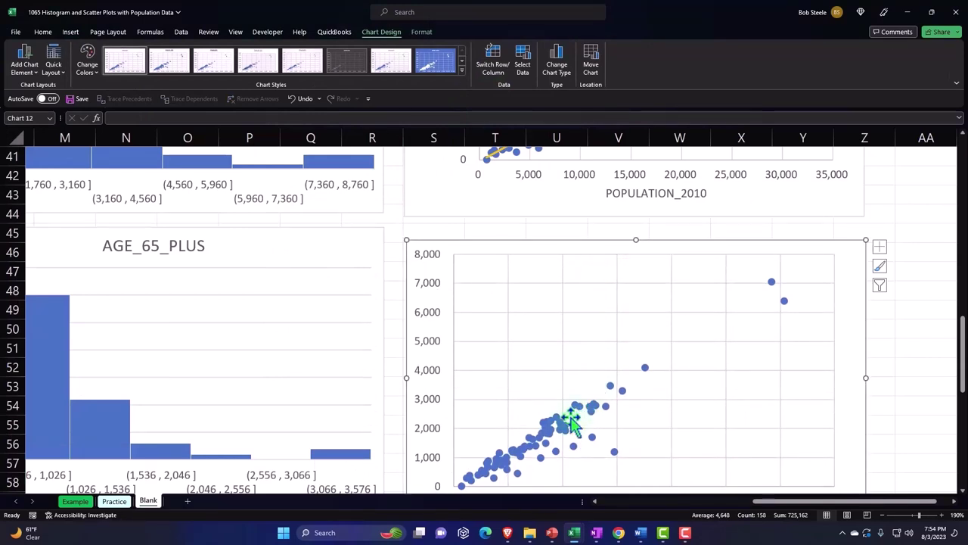
pyautogui.click(560, 373)
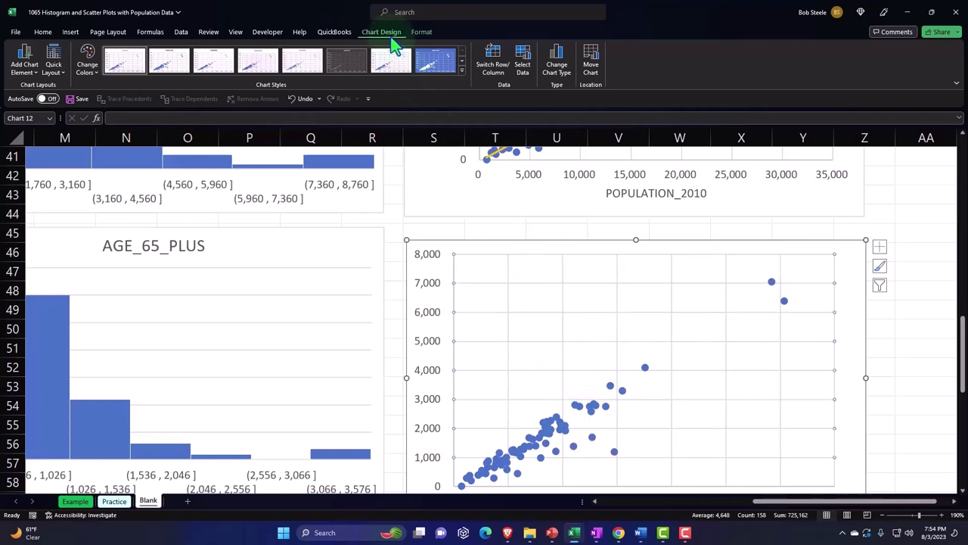
# In Select Data, edit the FAMILIES series so its X values are I2:I79.
pyautogui.click(524, 72)
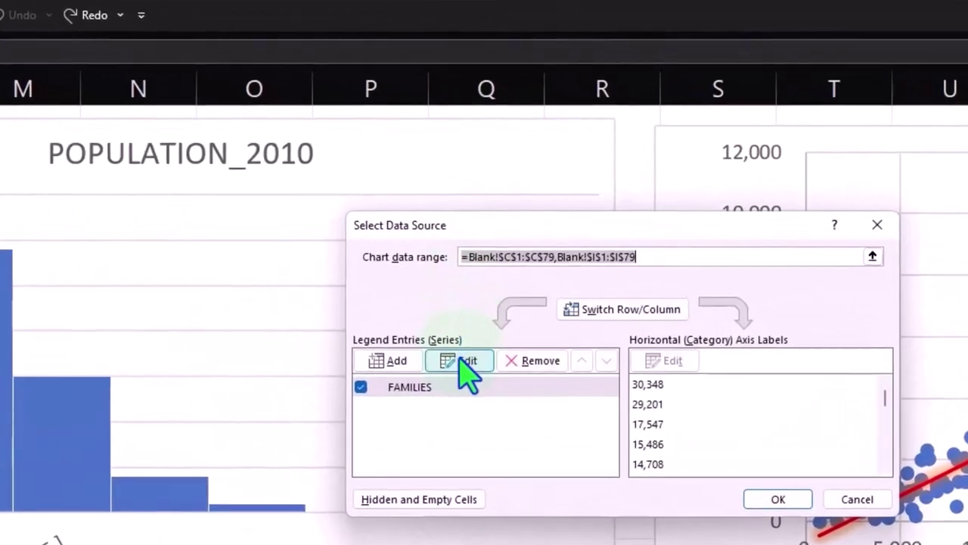
pyautogui.click(460, 362)
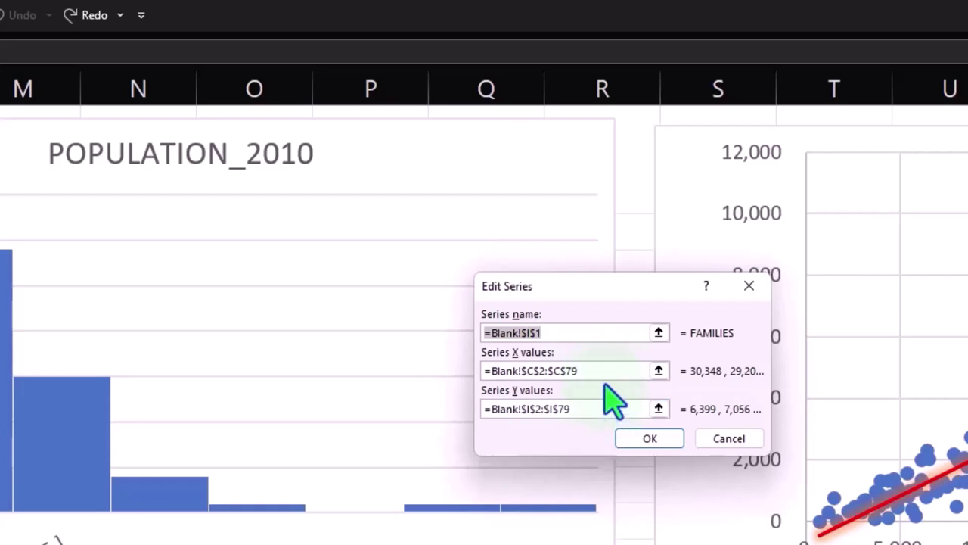
pyautogui.click(601, 370)
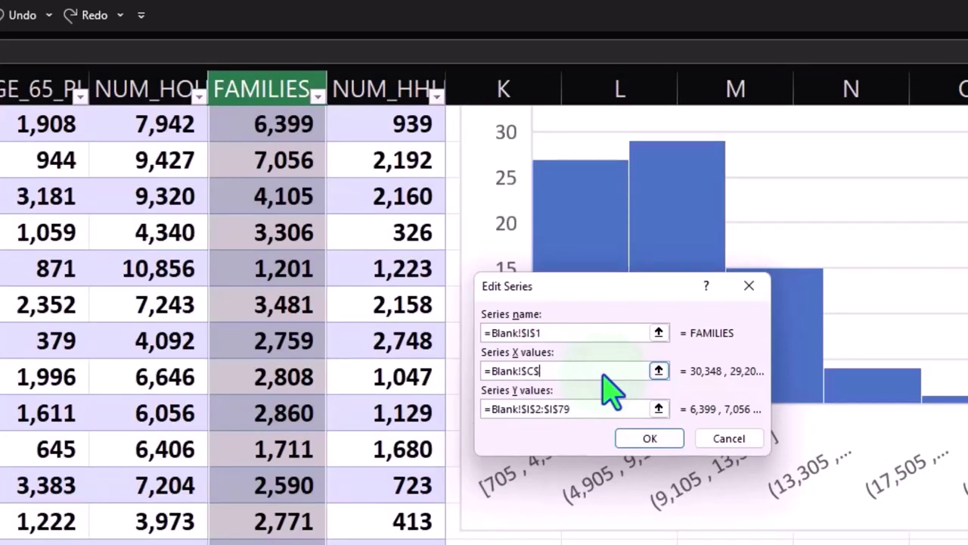
pyautogui.click(658, 370)
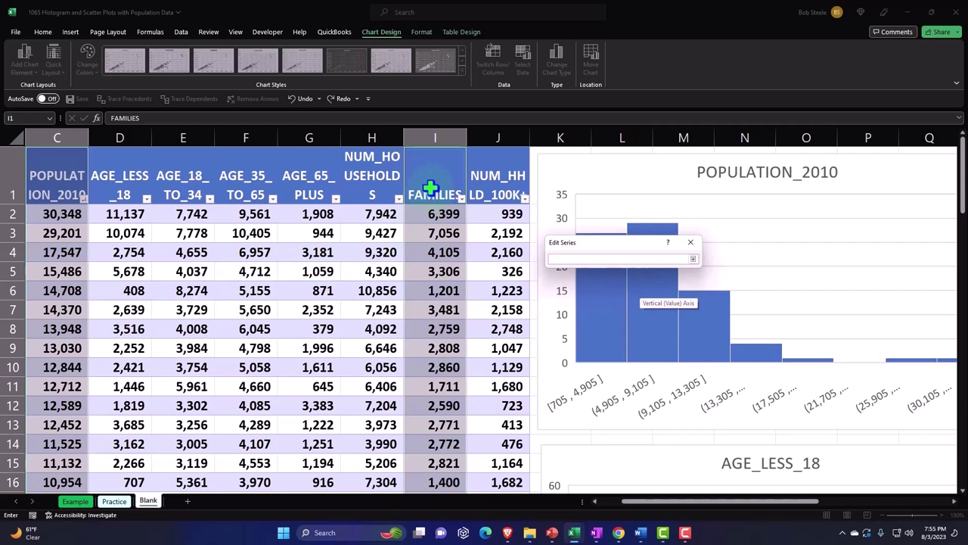
pyautogui.click(430, 187)
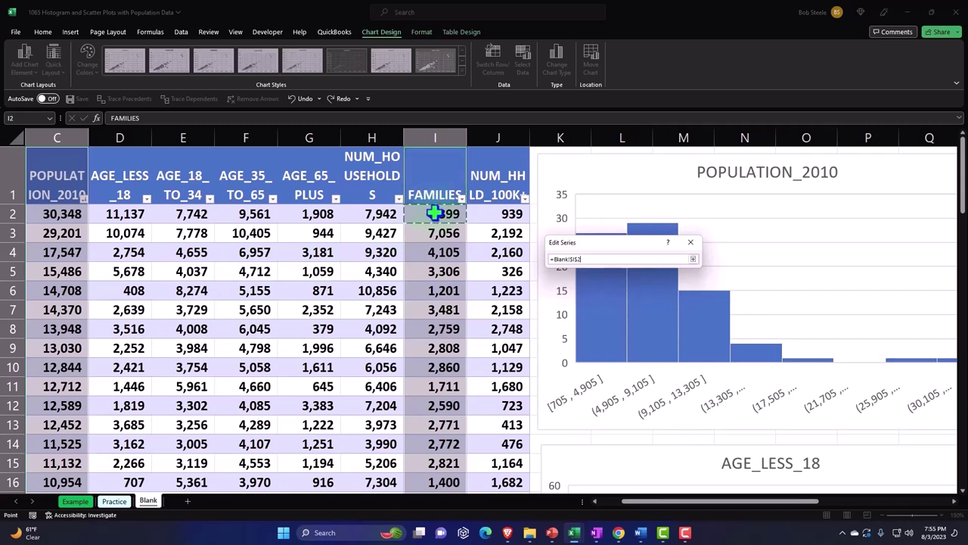
pyautogui.hotkey('ctrl', 'shift', 'Down')
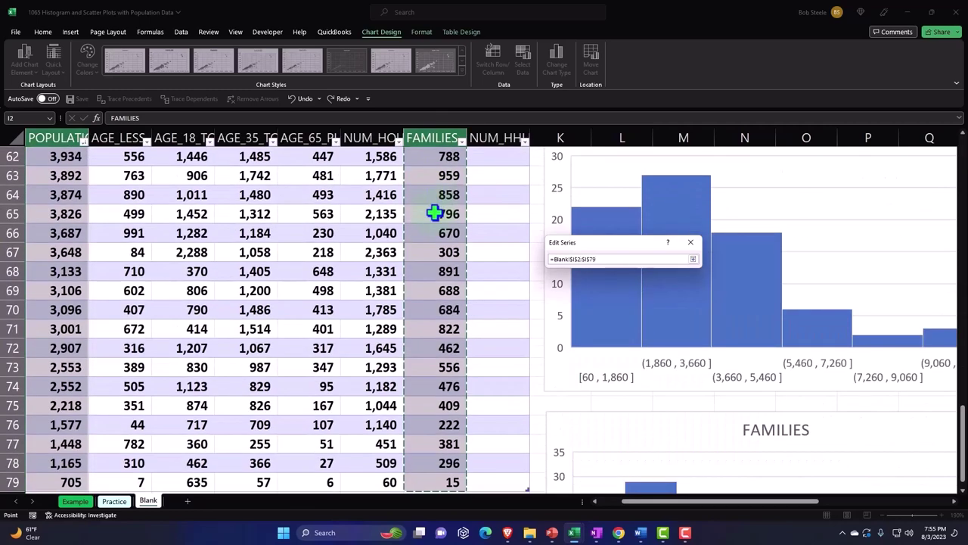
pyautogui.scroll(-1, 435, 213)
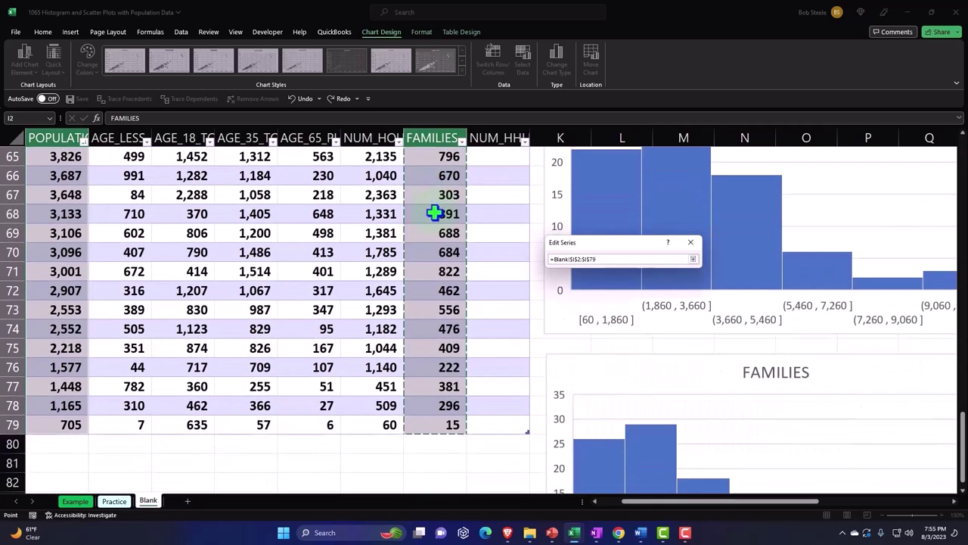
pyautogui.scroll(20, 435, 213)
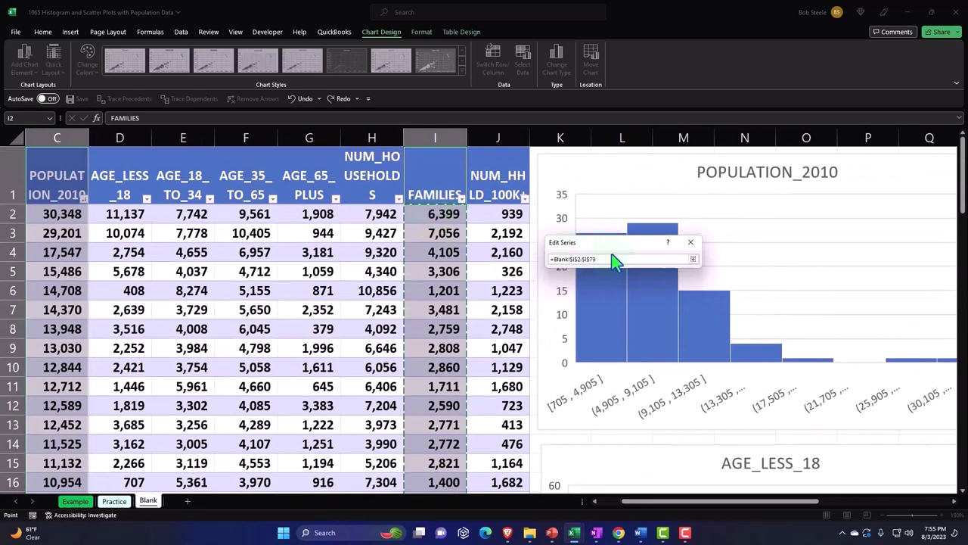
# Set the series Y values to POPULATION_2010 cells C2:C79 and confirm the swapped series.
pyautogui.click(693, 259)
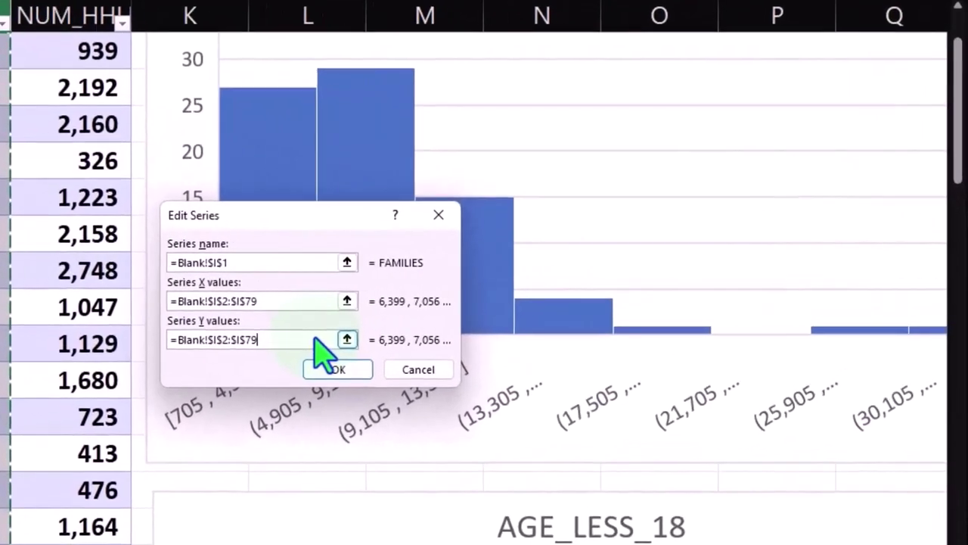
pyautogui.press('BackSpace')
pyautogui.press('BackSpace')
pyautogui.press('BackSpace')
pyautogui.press('BackSpace')
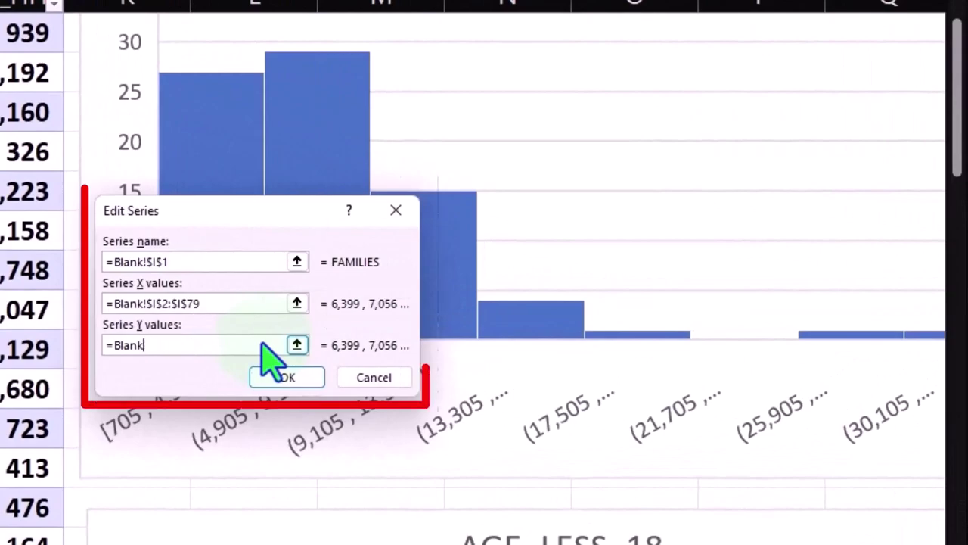
pyautogui.press('BackSpace')
pyautogui.press('BackSpace')
pyautogui.press('BackSpace')
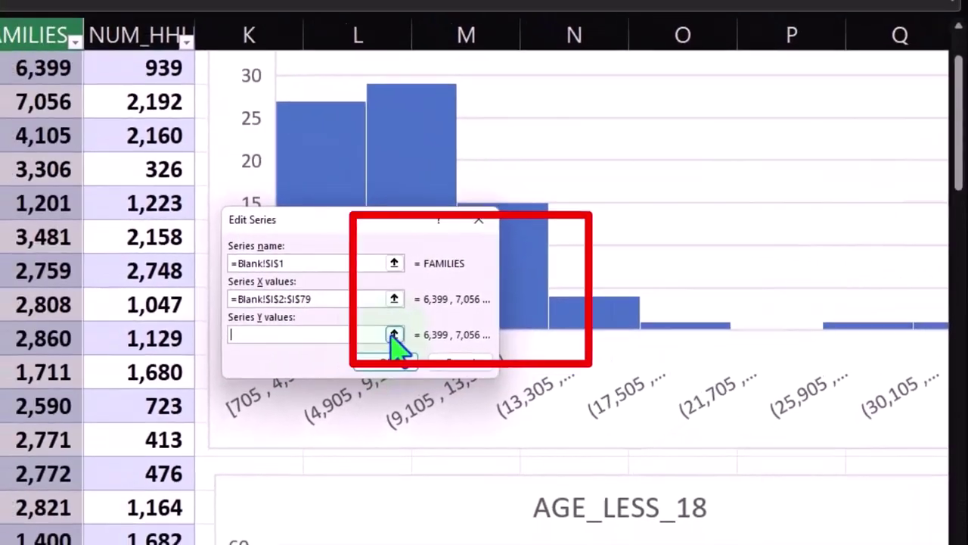
pyautogui.click(394, 335)
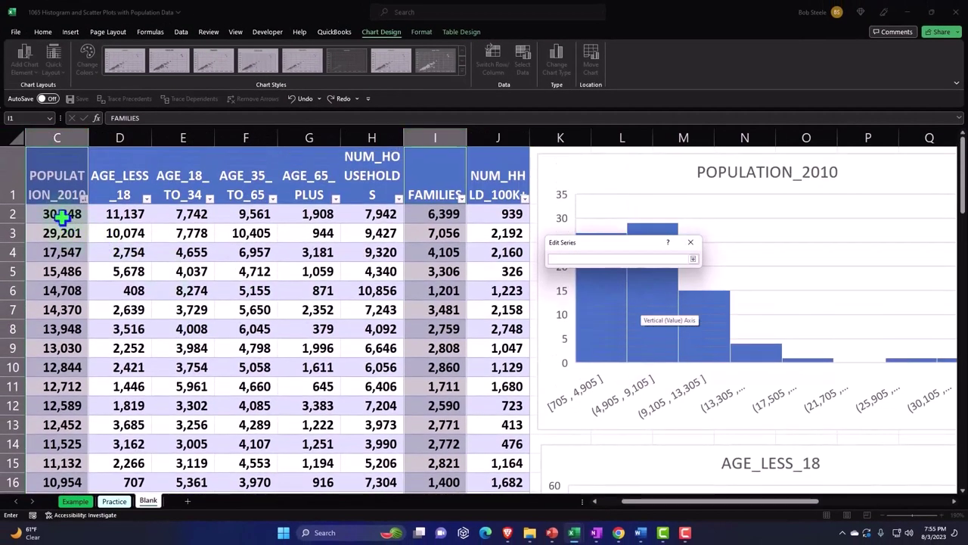
pyautogui.click(55, 194)
pyautogui.press('Left')
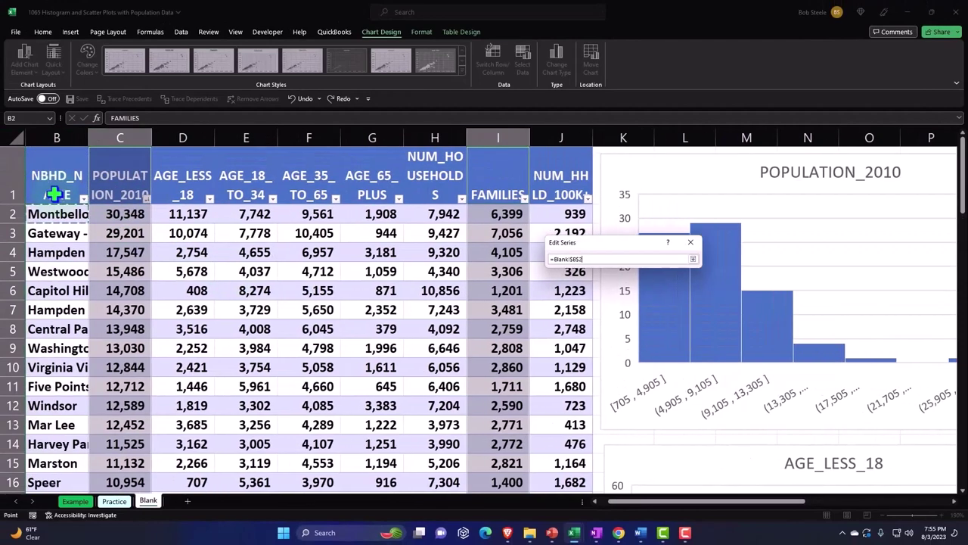
pyautogui.press('Right')
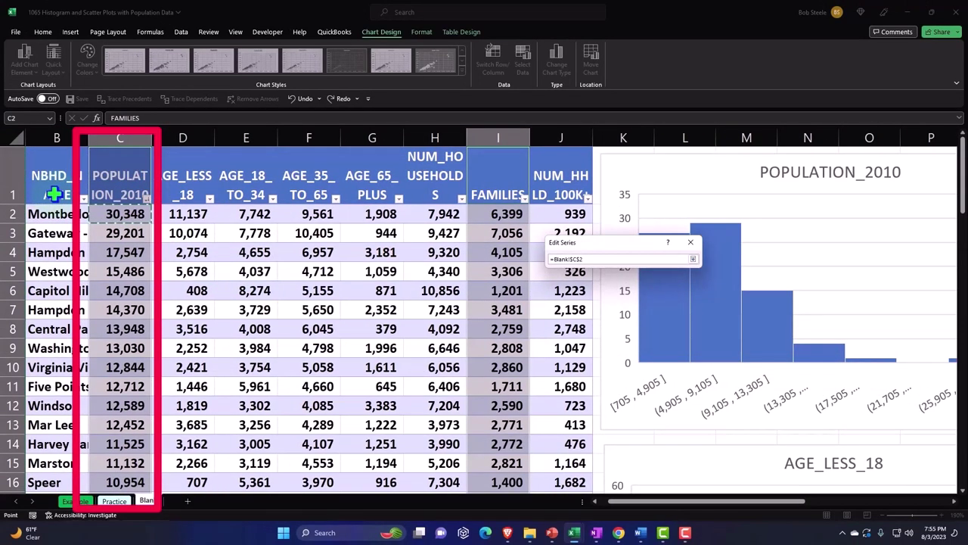
pyautogui.hotkey('ctrl', 'shift', 'Down')
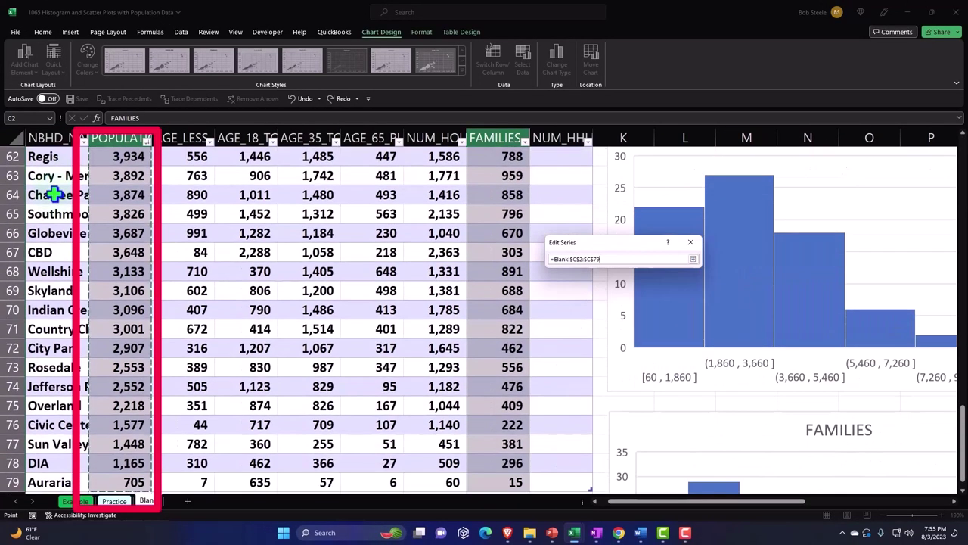
pyautogui.scroll(-1, 55, 194)
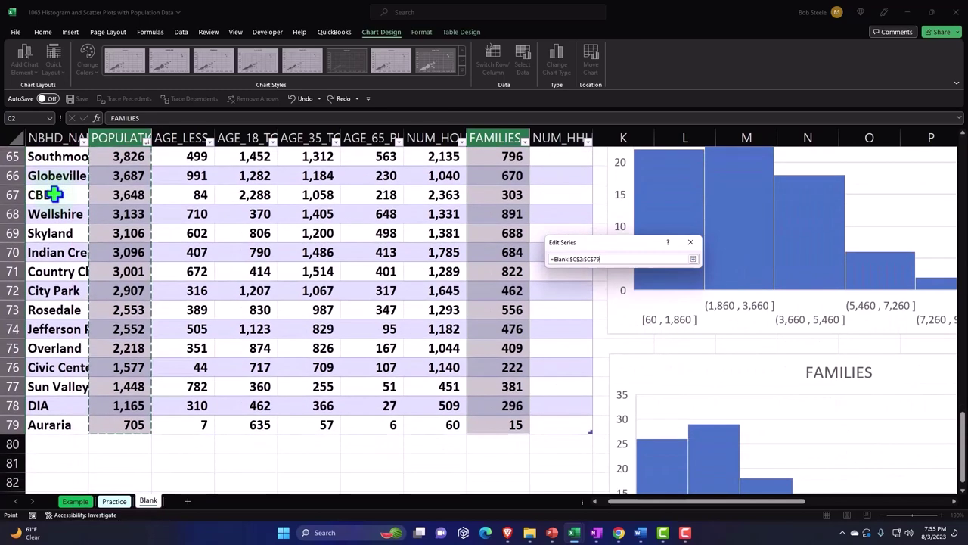
pyautogui.scroll(20, 54, 195)
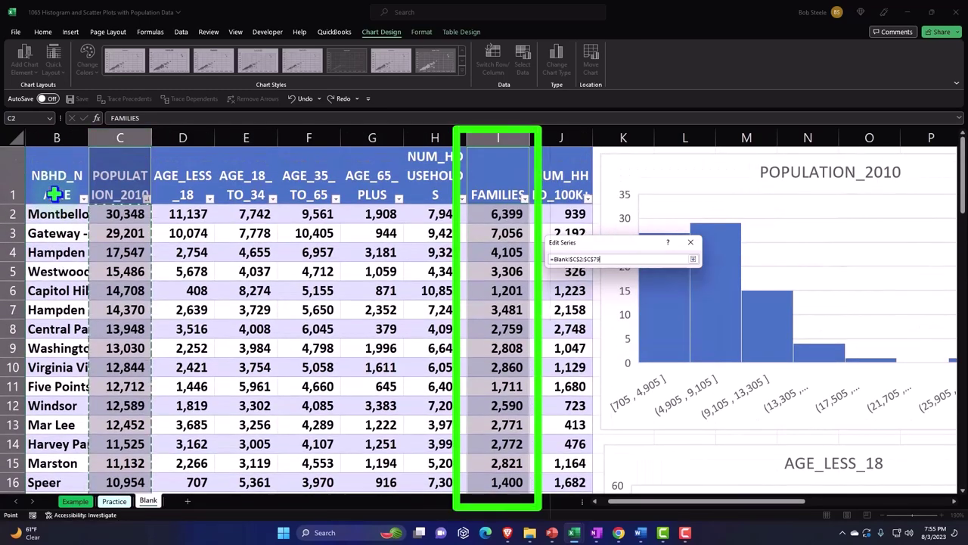
pyautogui.click(691, 260)
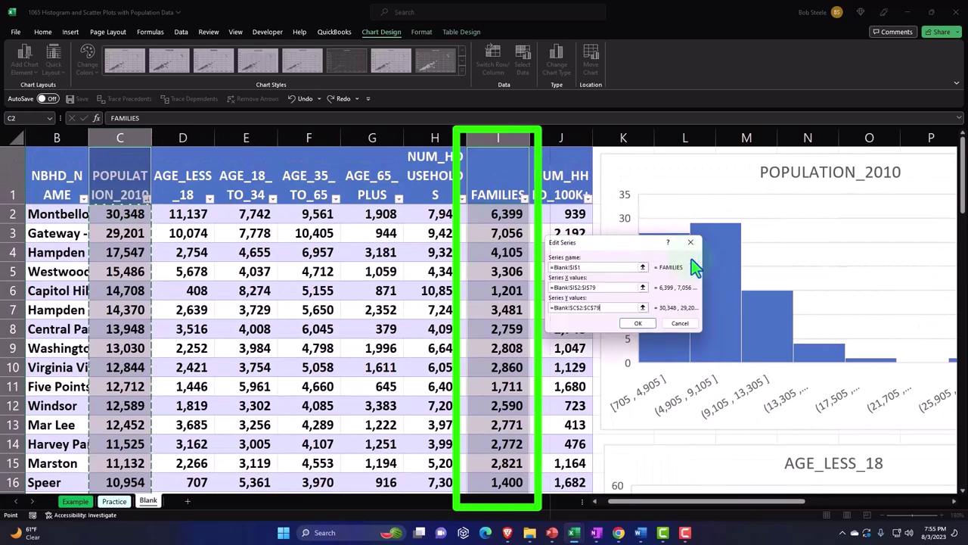
pyautogui.click(652, 322)
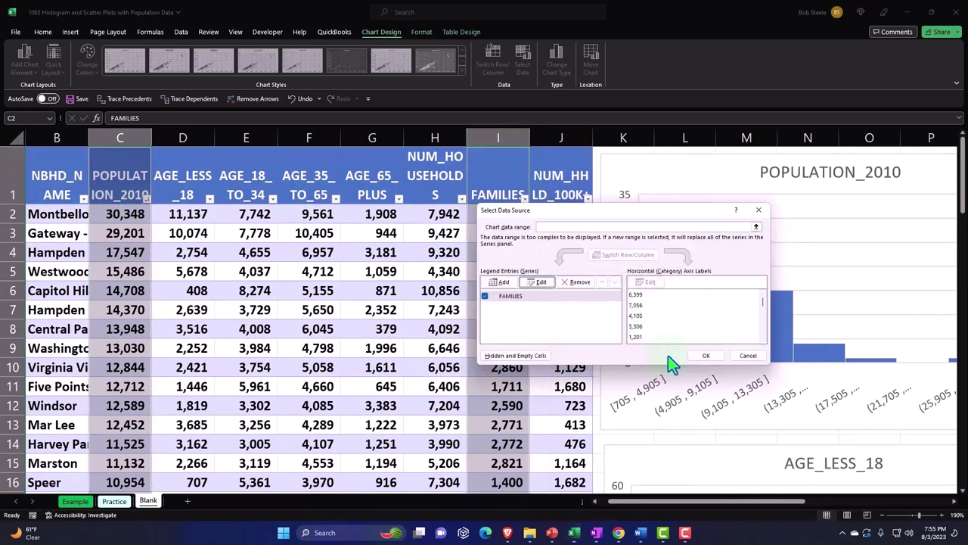
pyautogui.click(697, 355)
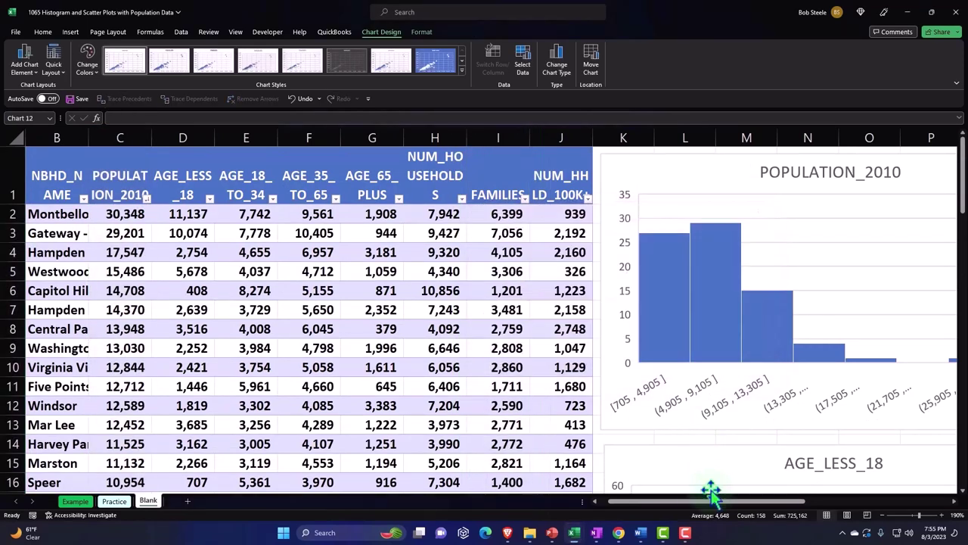
pyautogui.moveTo(714, 501); pyautogui.dragTo(846, 500)
pyautogui.click(814, 364)
pyautogui.scroll(-3, 814, 365)
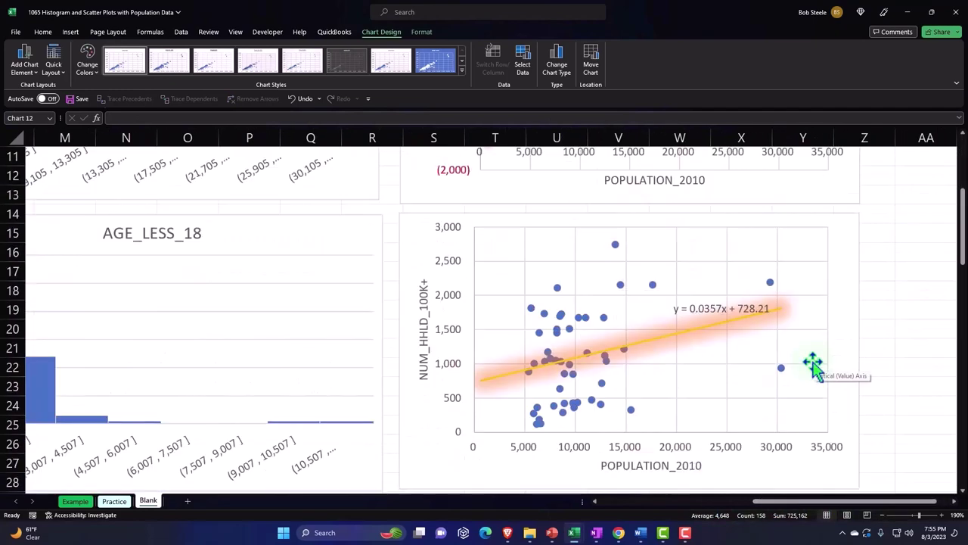
pyautogui.scroll(-3, 813, 364)
pyautogui.scroll(-5, 813, 365)
pyautogui.scroll(-2, 813, 365)
pyautogui.scroll(-1, 813, 365)
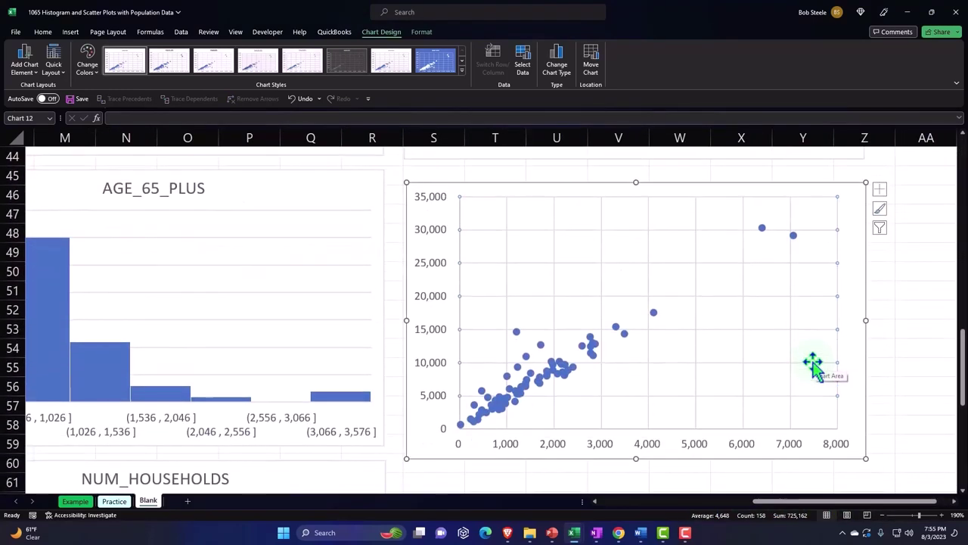
pyautogui.scroll(-4, 814, 364)
pyautogui.scroll(4, 813, 365)
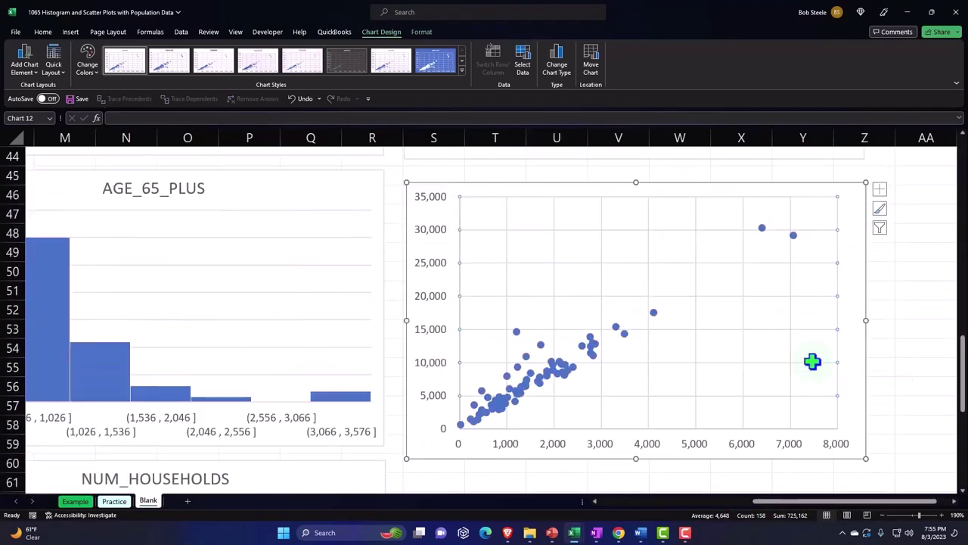
pyautogui.scroll(3, 812, 362)
pyautogui.scroll(1, 813, 367)
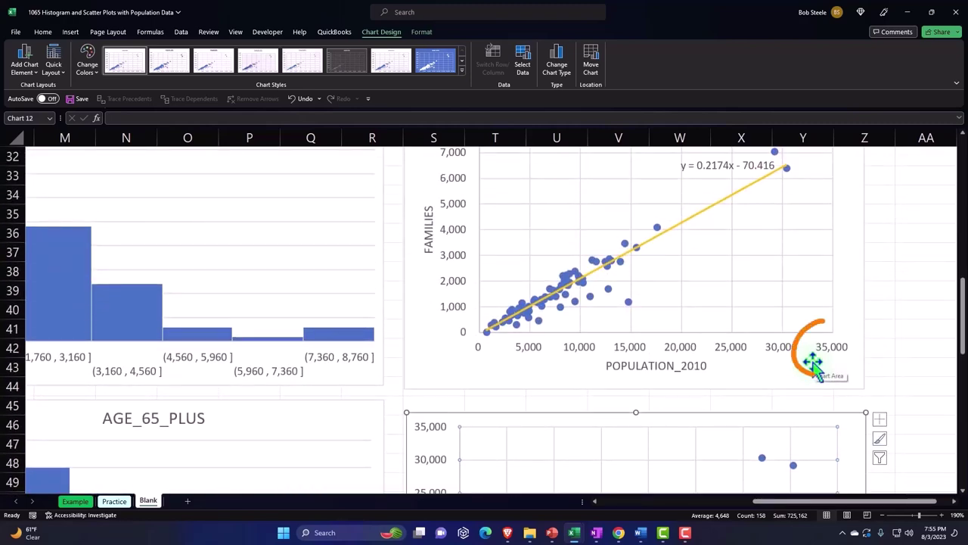
pyautogui.moveTo(813, 365); pyautogui.dragTo(827, 363)
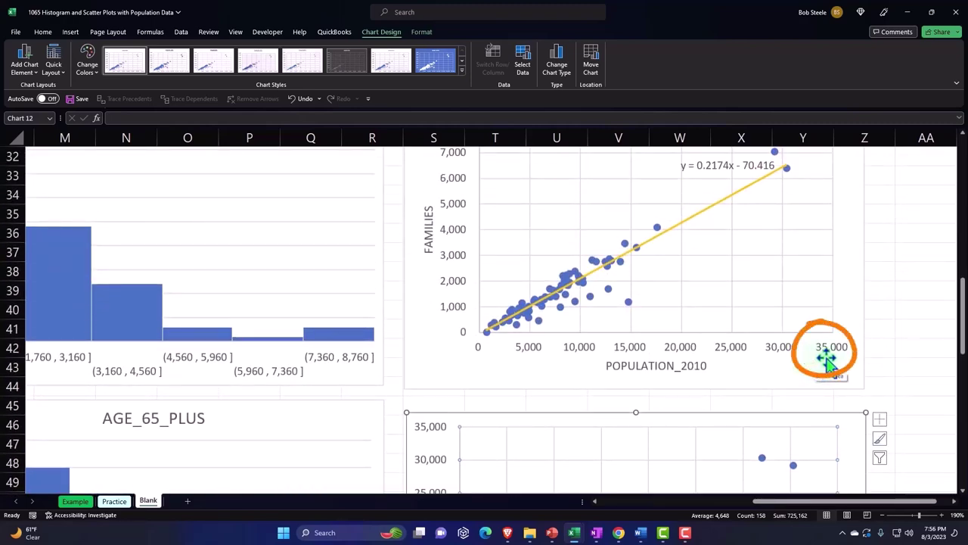
pyautogui.moveTo(448, 443); pyautogui.dragTo(447, 445)
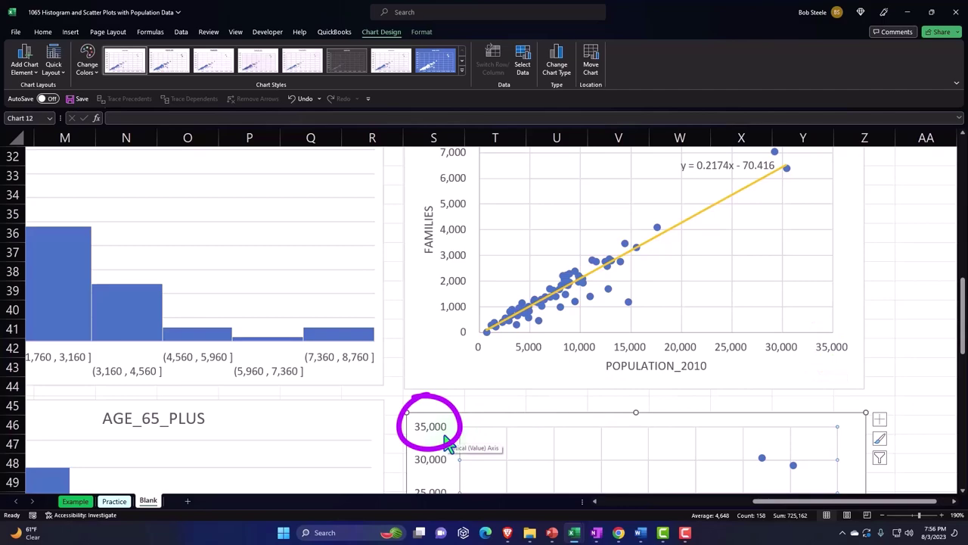
pyautogui.scroll(-3, 445, 435)
pyautogui.scroll(-1, 450, 442)
pyautogui.scroll(-1, 529, 442)
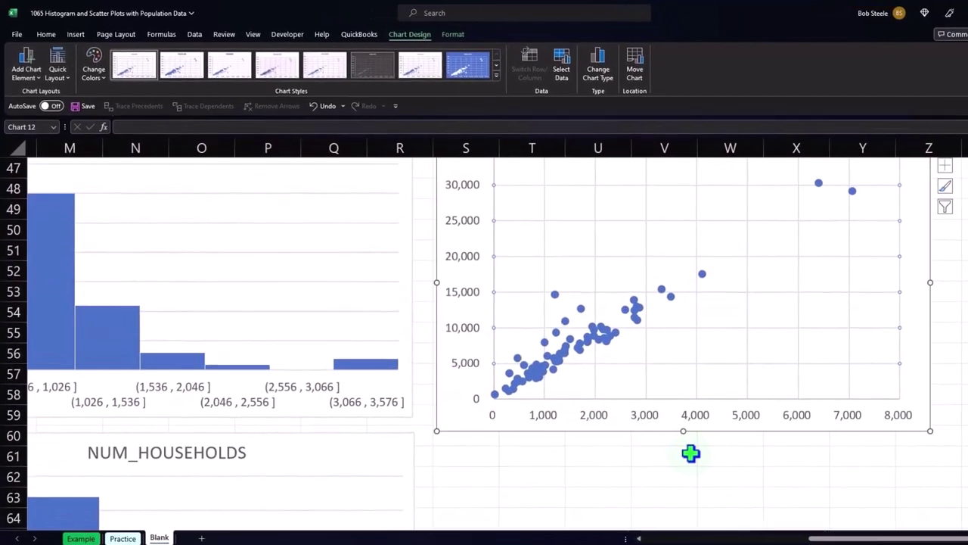
pyautogui.scroll(2, 696, 458)
pyautogui.scroll(1, 702, 465)
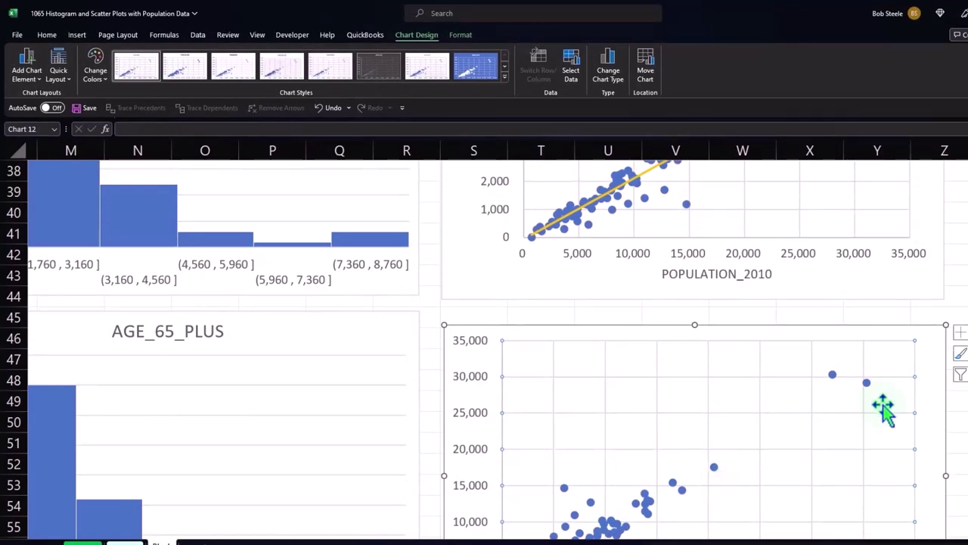
# Add axis titles and link the horizontal one to the FAMILIES header cell.
pyautogui.click(959, 334)
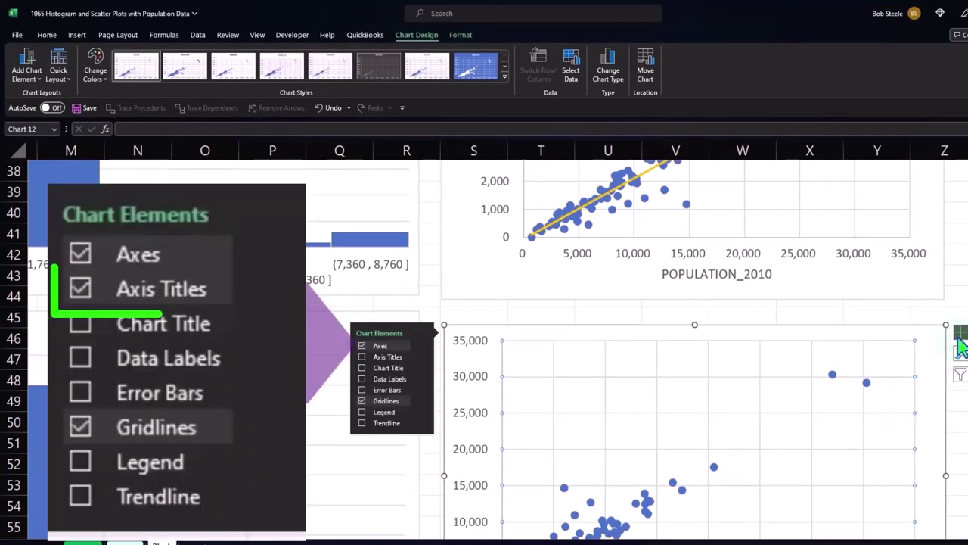
pyautogui.click(388, 359)
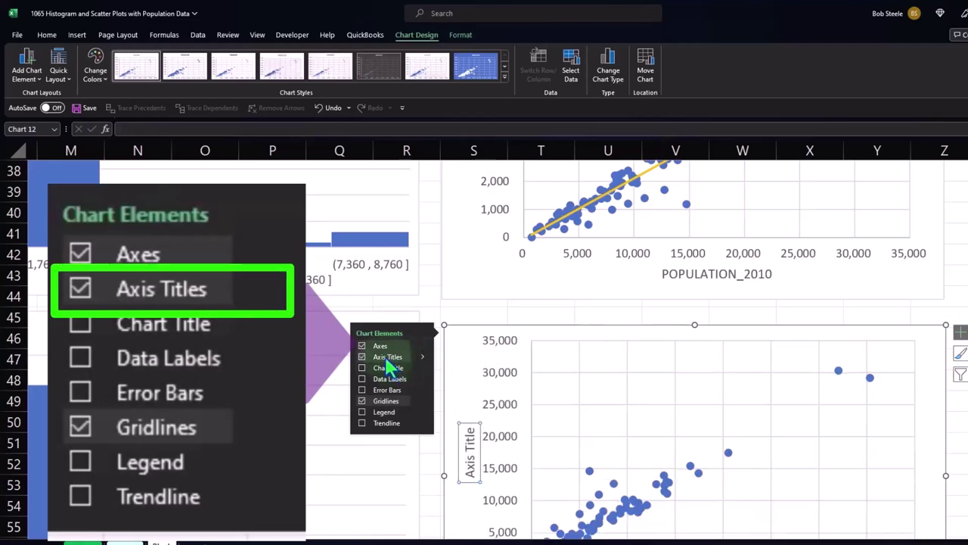
pyautogui.scroll(-3, 573, 460)
pyautogui.scroll(-1, 712, 389)
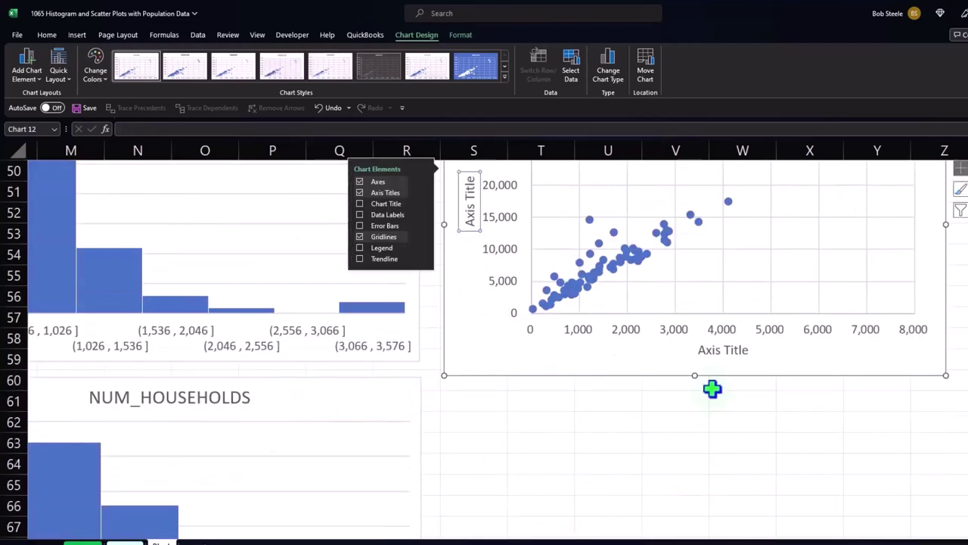
pyautogui.click(714, 352)
pyautogui.write('=')
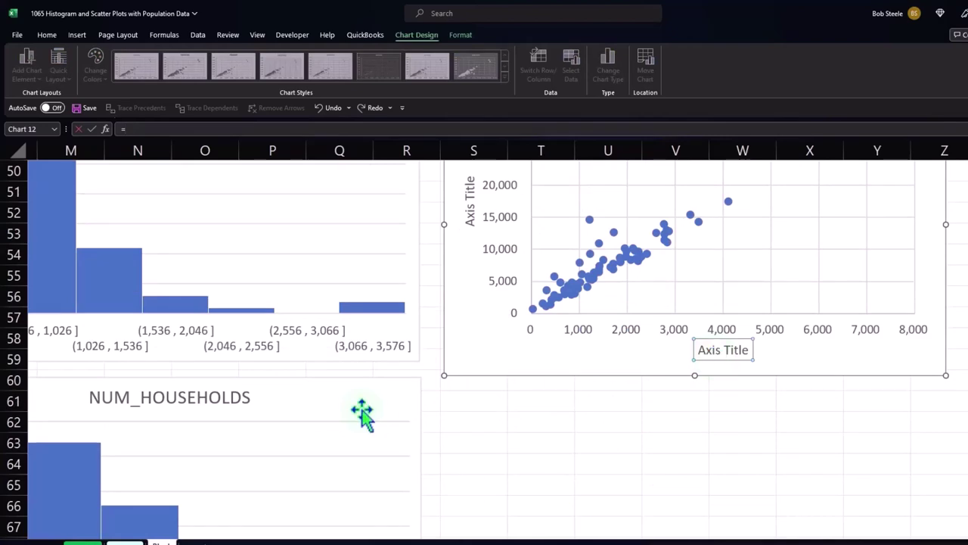
pyautogui.scroll(5, 296, 393)
pyautogui.scroll(9, 293, 386)
pyautogui.scroll(3, 292, 386)
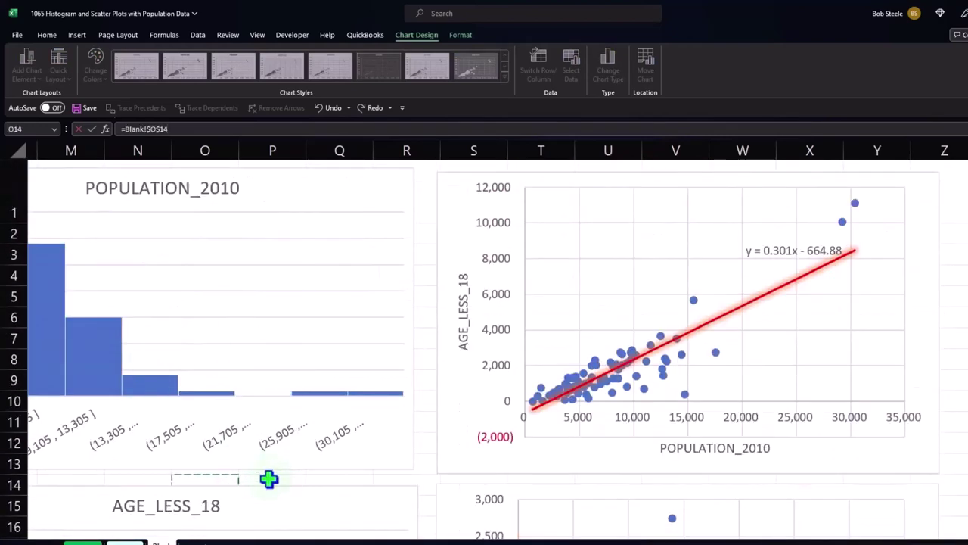
pyautogui.press('Home')
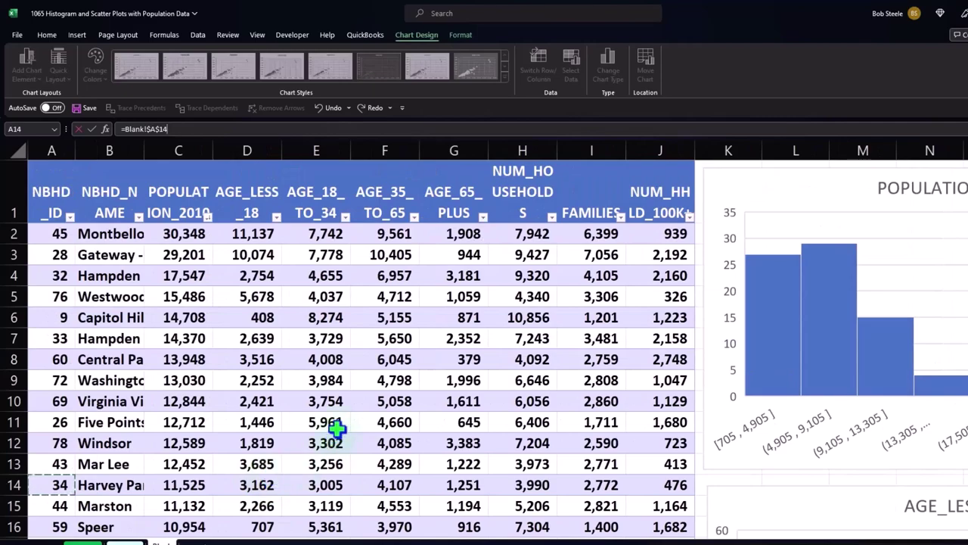
pyautogui.click(577, 207)
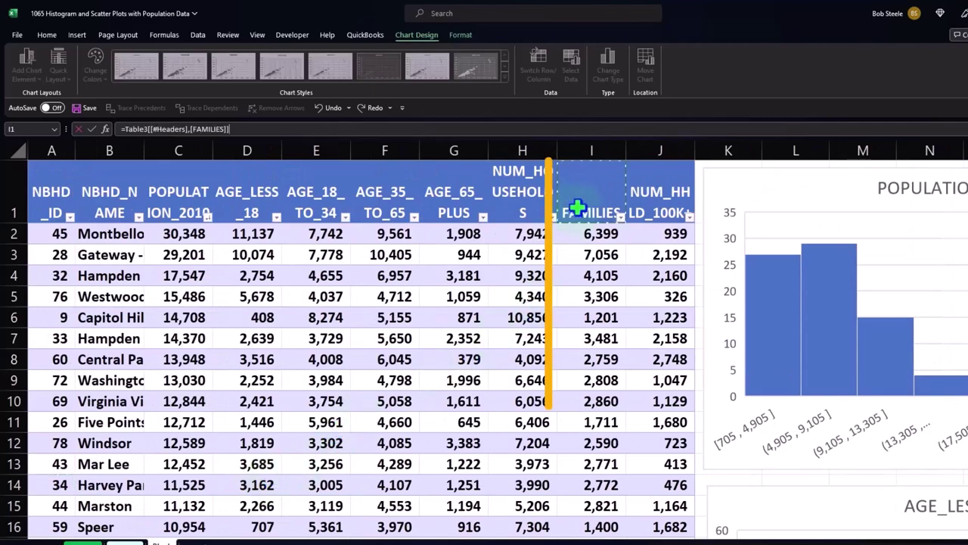
pyautogui.press('Return')
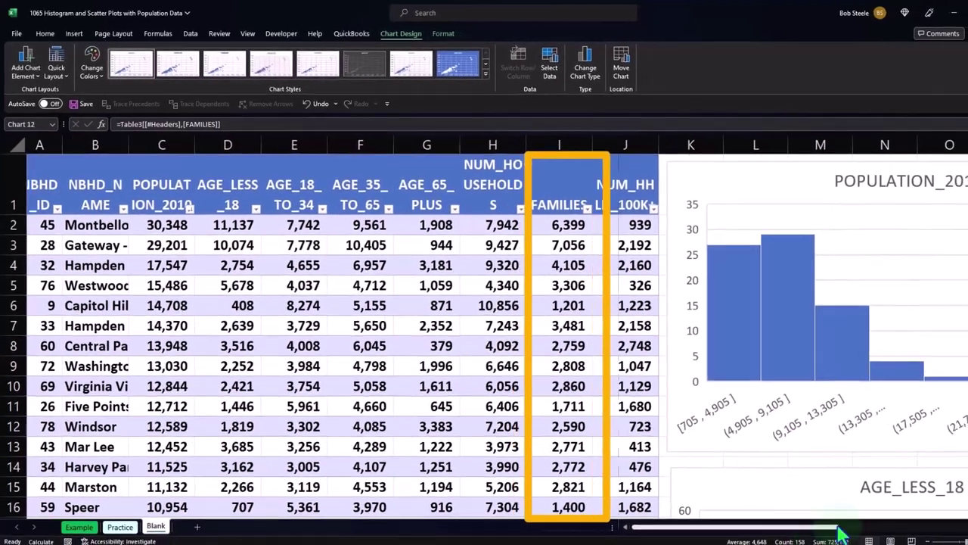
# Link the vertical axis title to the POPULATION_2010 header cell.
pyautogui.hscroll(5, 880, 423)
pyautogui.scroll(-8, 882, 428)
pyautogui.scroll(-5, 882, 428)
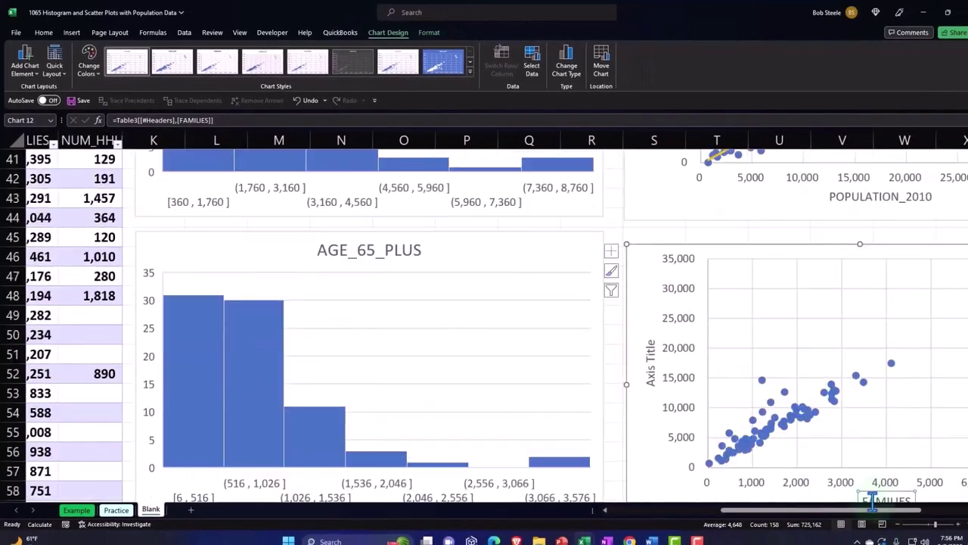
pyautogui.hscroll(3, 879, 420)
pyautogui.scroll(-2, 876, 412)
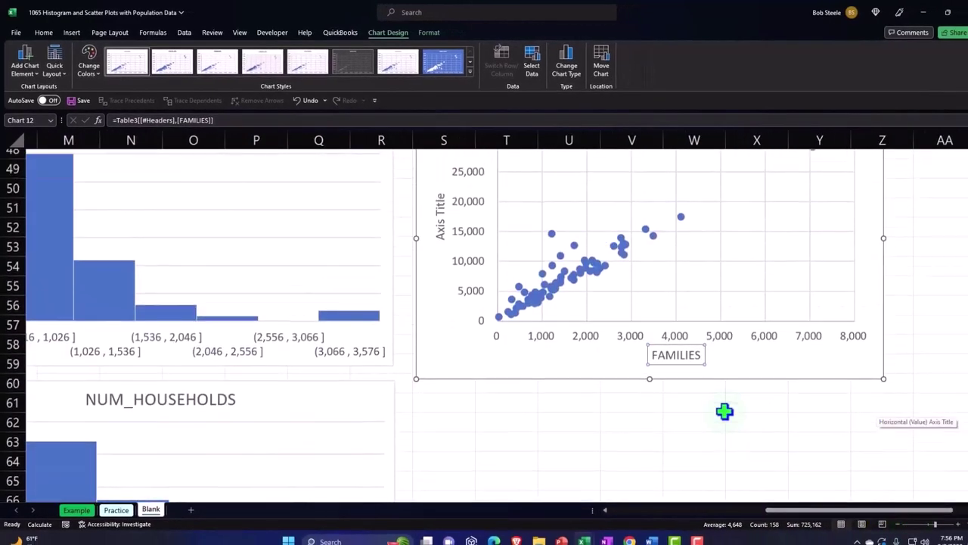
pyautogui.scroll(2, 454, 325)
pyautogui.click(435, 301)
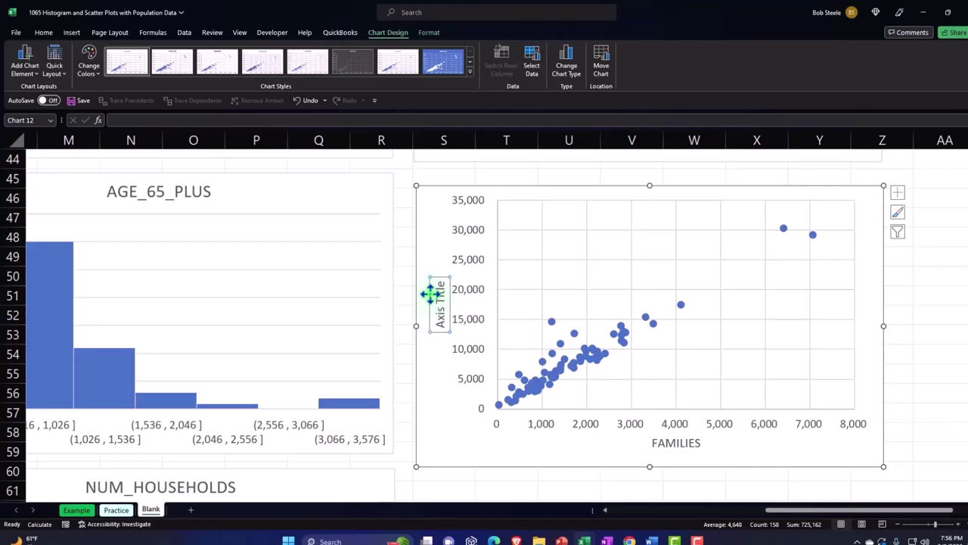
pyautogui.write('=')
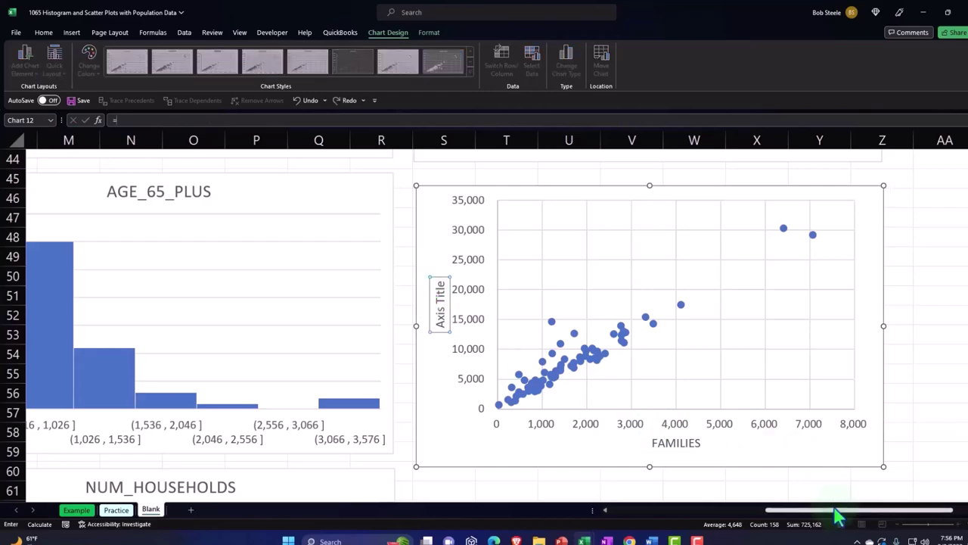
pyautogui.moveTo(839, 513); pyautogui.dragTo(401, 522)
pyautogui.scroll(4, 278, 351)
pyautogui.scroll(9, 278, 350)
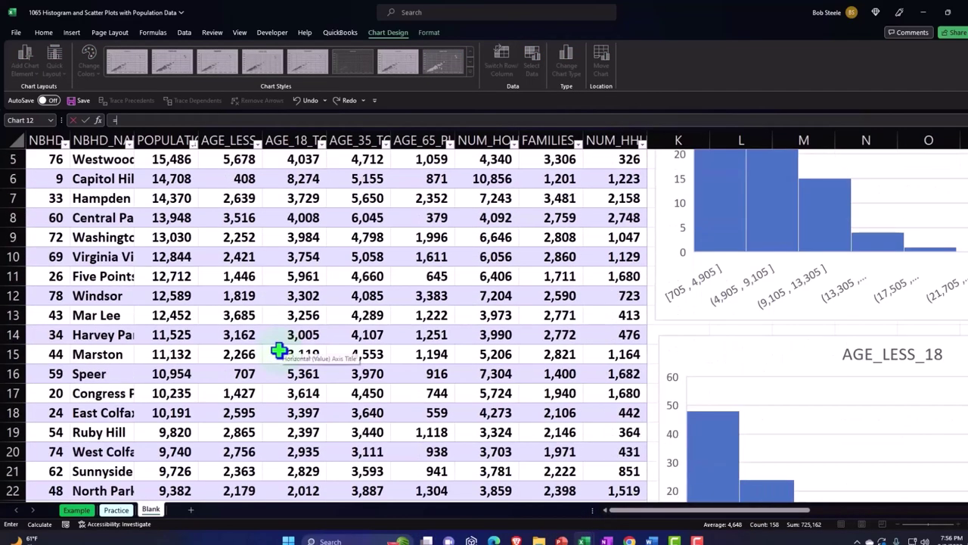
pyautogui.scroll(2, 280, 348)
pyautogui.click(161, 180)
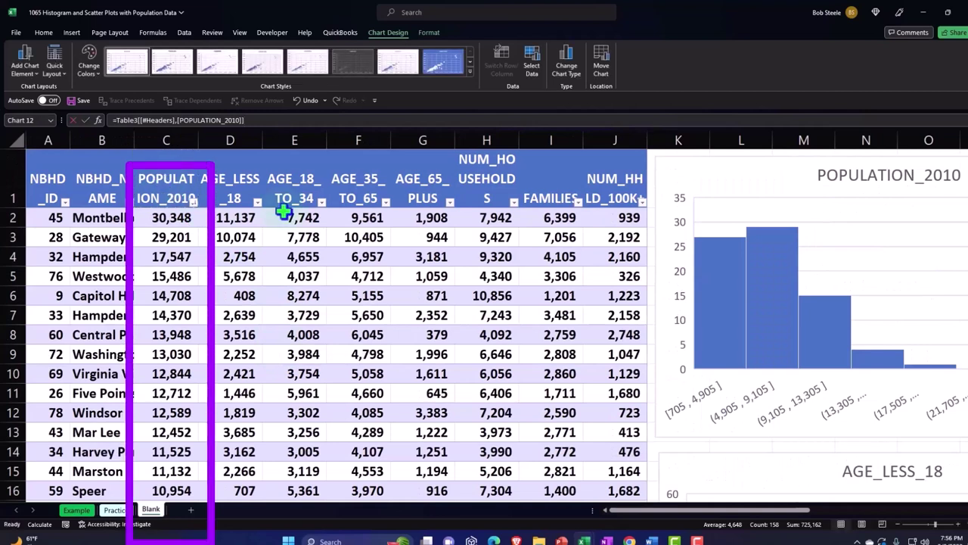
pyautogui.moveTo(749, 511); pyautogui.dragTo(922, 508)
pyautogui.scroll(-4, 886, 402)
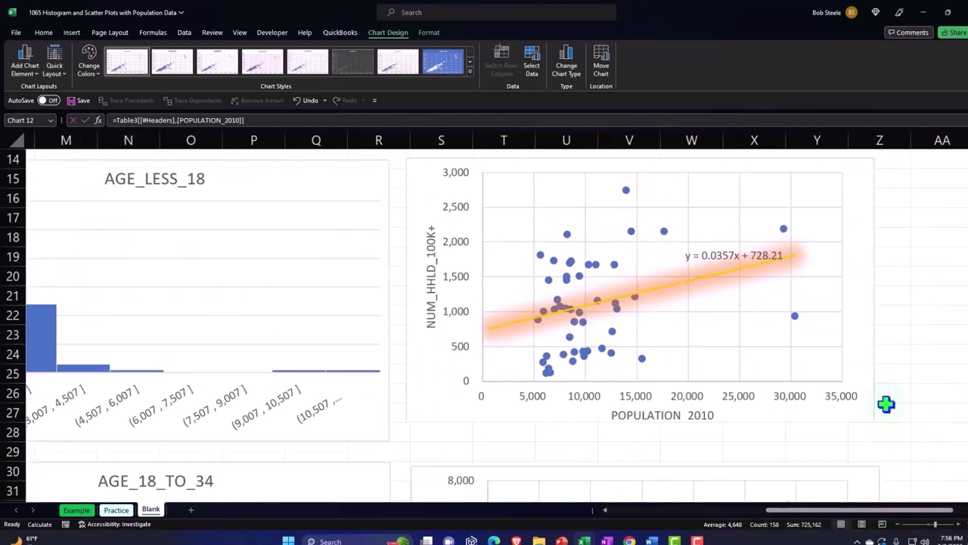
pyautogui.scroll(-4, 886, 402)
pyautogui.scroll(-4, 886, 402)
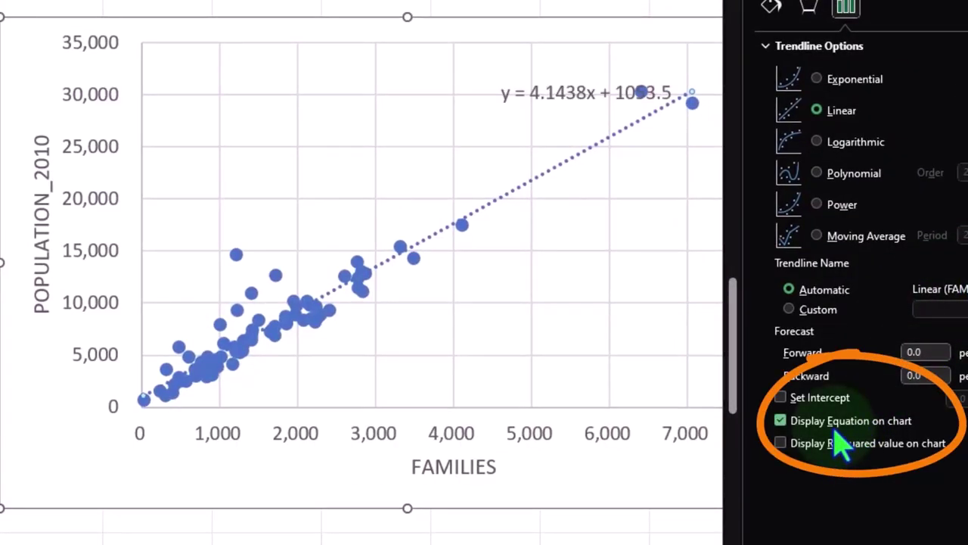
# Display the trendline equation and make the trendline a solid yellow line.
pyautogui.click(770, 9)
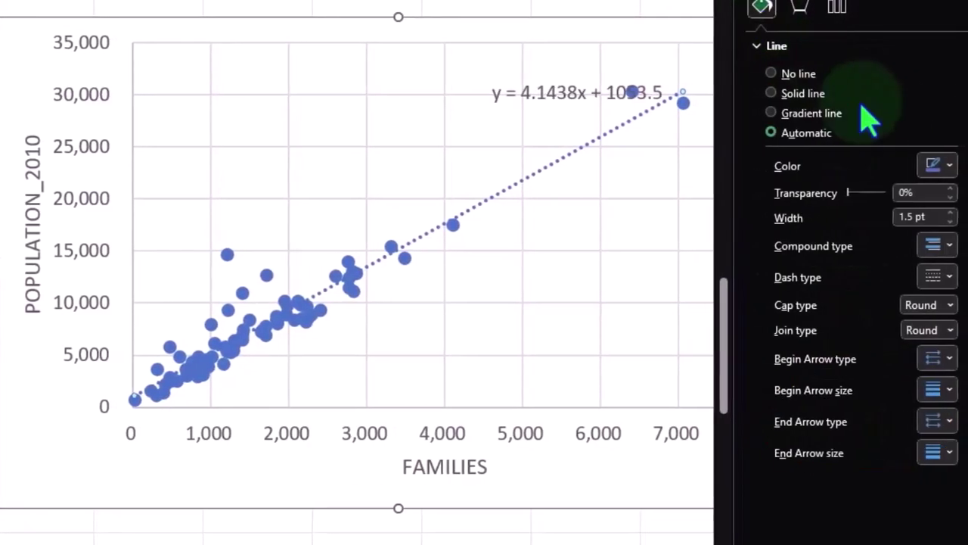
pyautogui.click(944, 166)
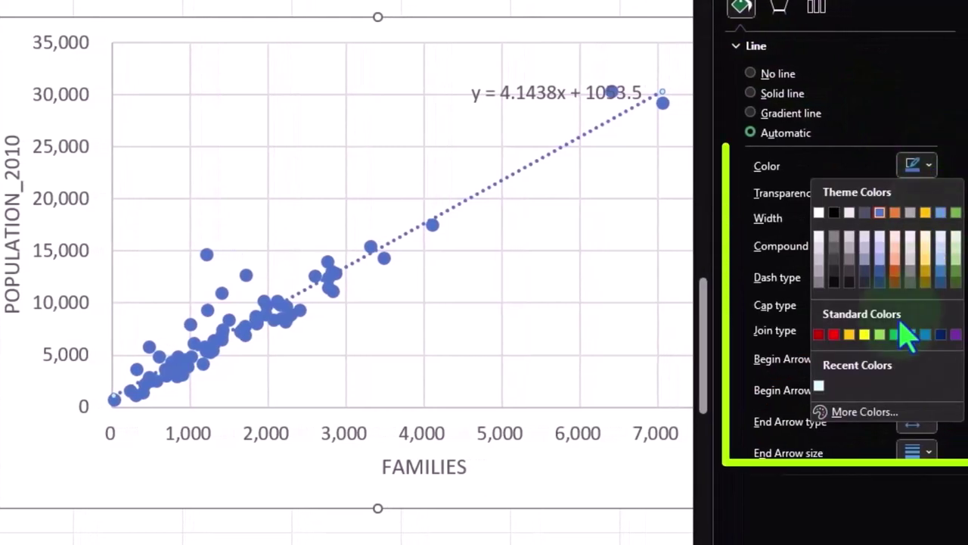
pyautogui.click(867, 336)
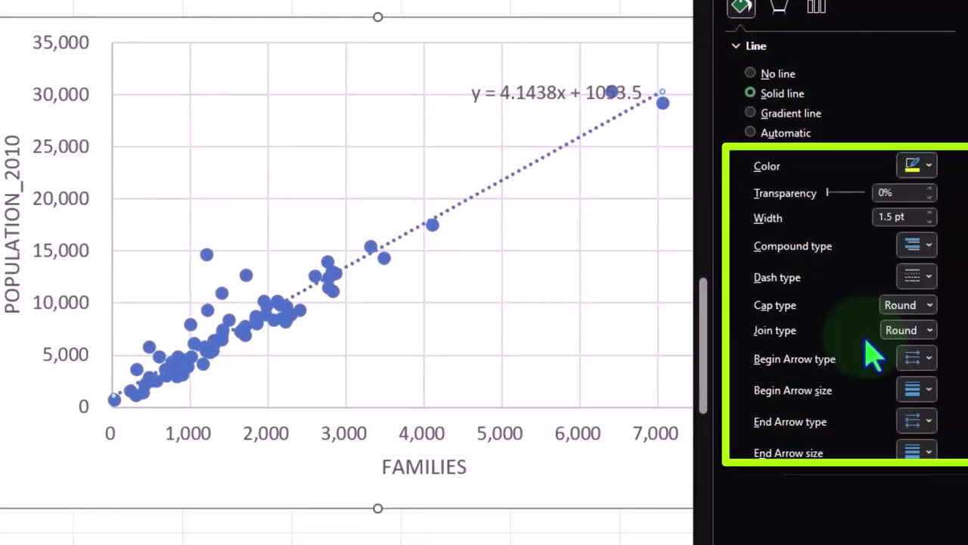
pyautogui.click(931, 276)
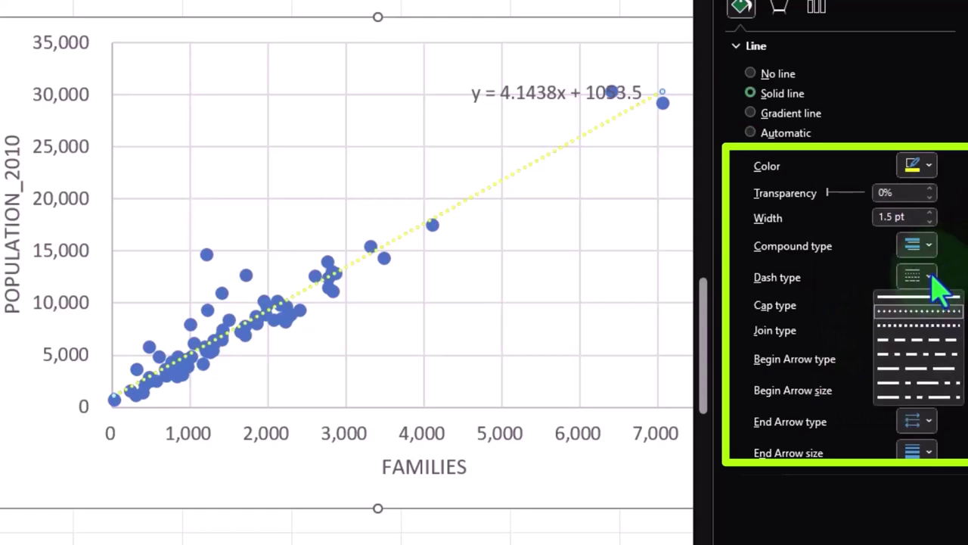
pyautogui.click(927, 300)
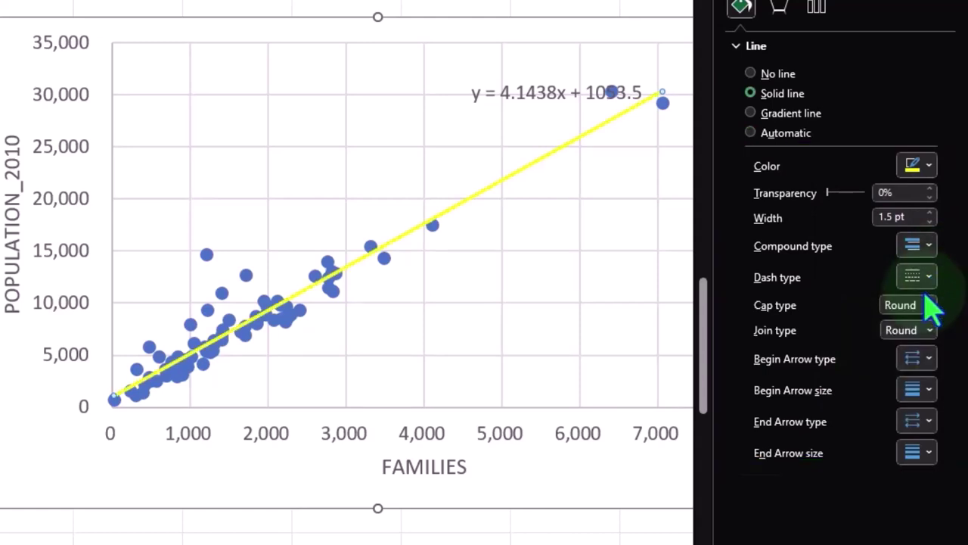
# Give the trendline an orange glow preset (8 pt, 60% transparency) and close the pane.
pyautogui.click(781, 6)
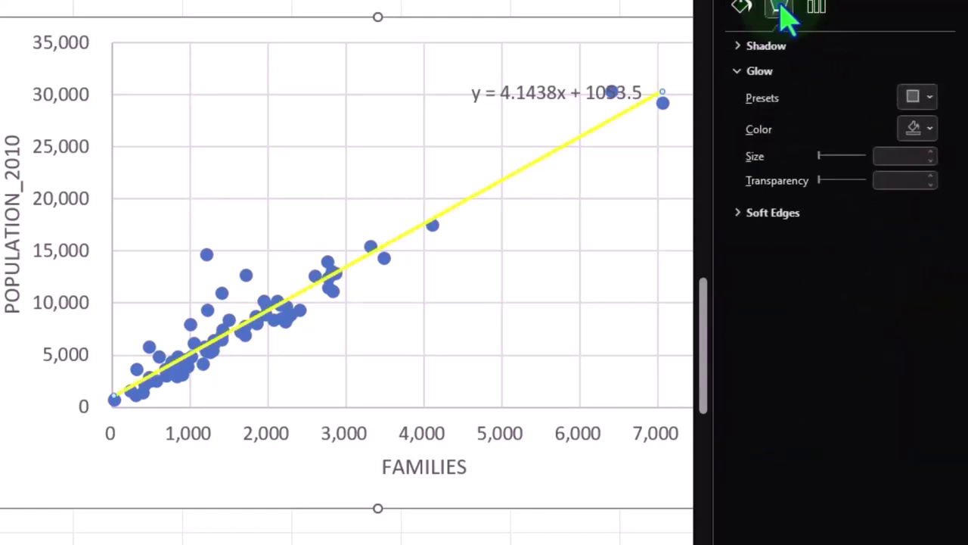
pyautogui.click(930, 98)
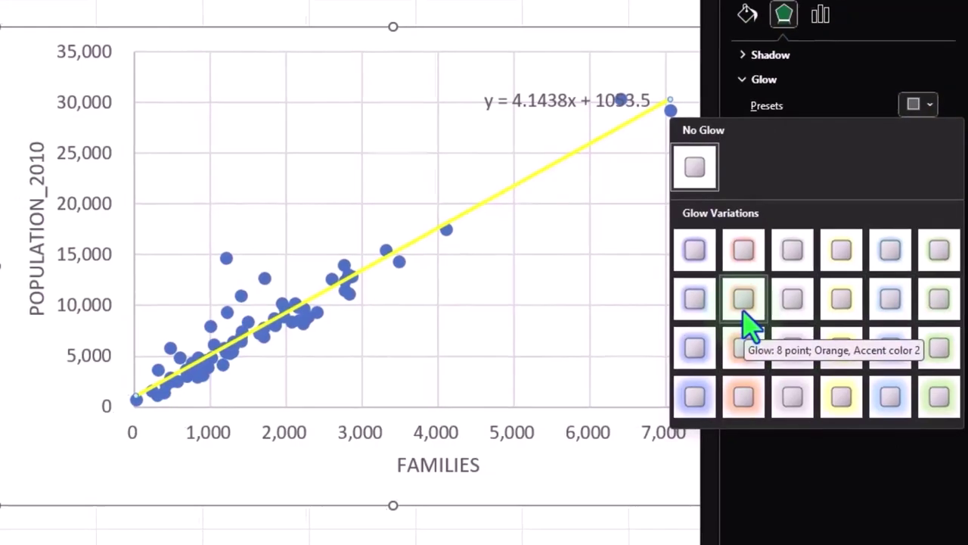
pyautogui.click(745, 316)
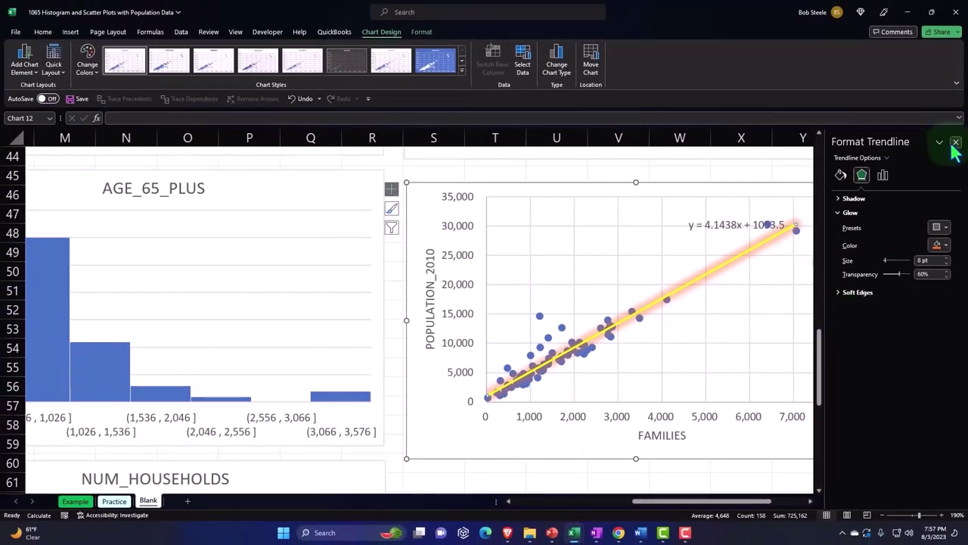
pyautogui.click(955, 142)
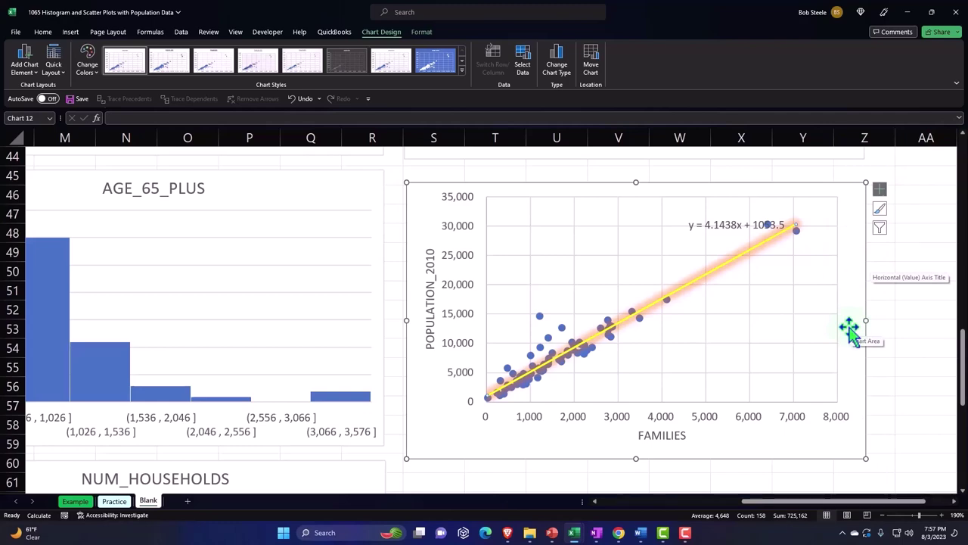
pyautogui.scroll(4, 849, 329)
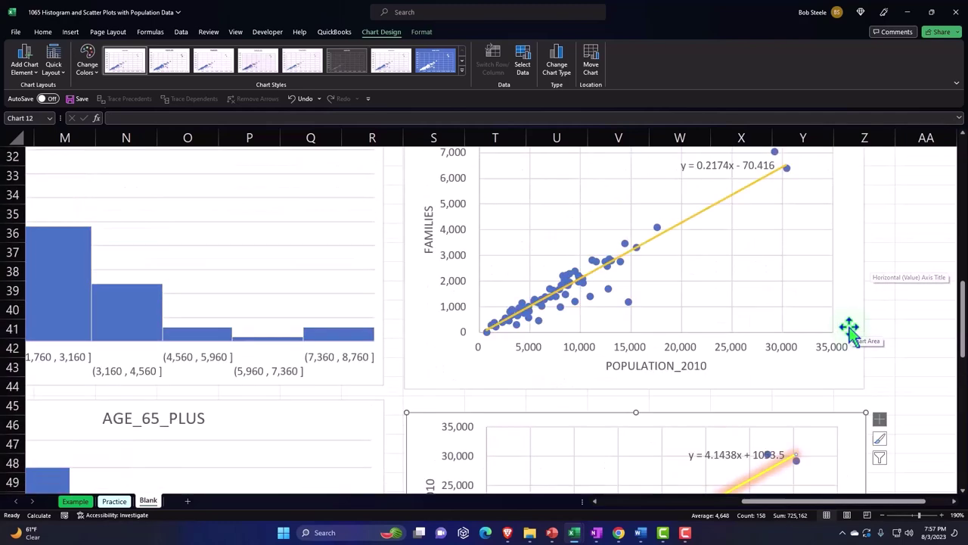
pyautogui.scroll(7, 849, 329)
pyautogui.scroll(3, 849, 329)
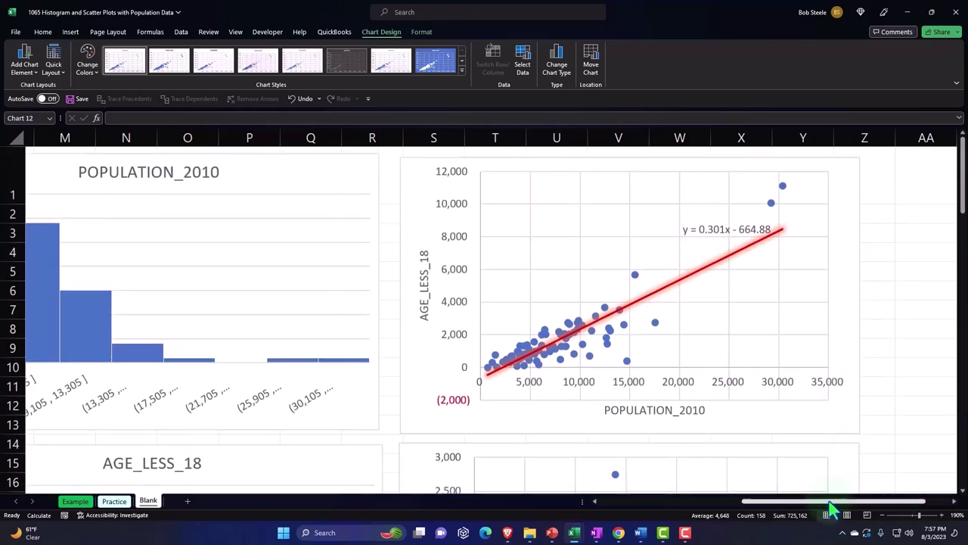
pyautogui.moveTo(832, 500); pyautogui.dragTo(681, 522)
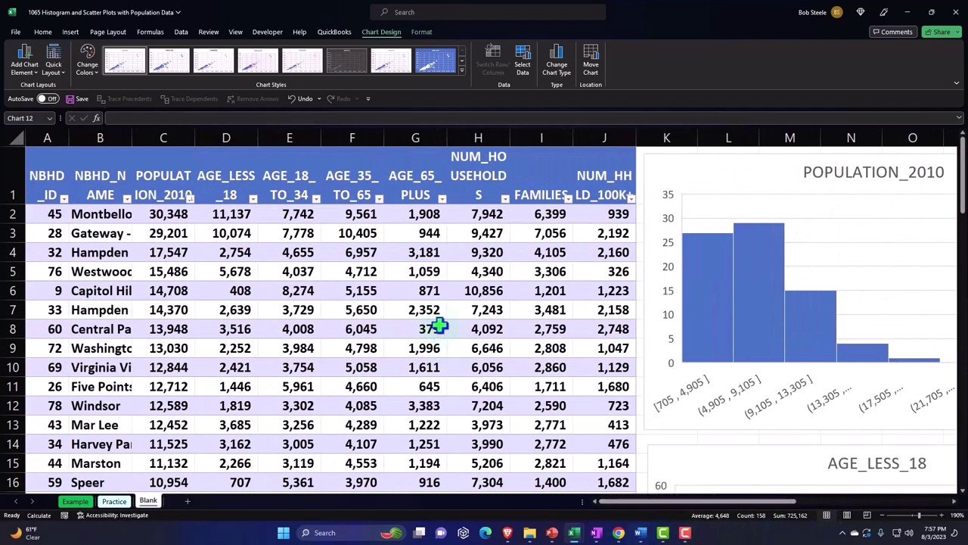